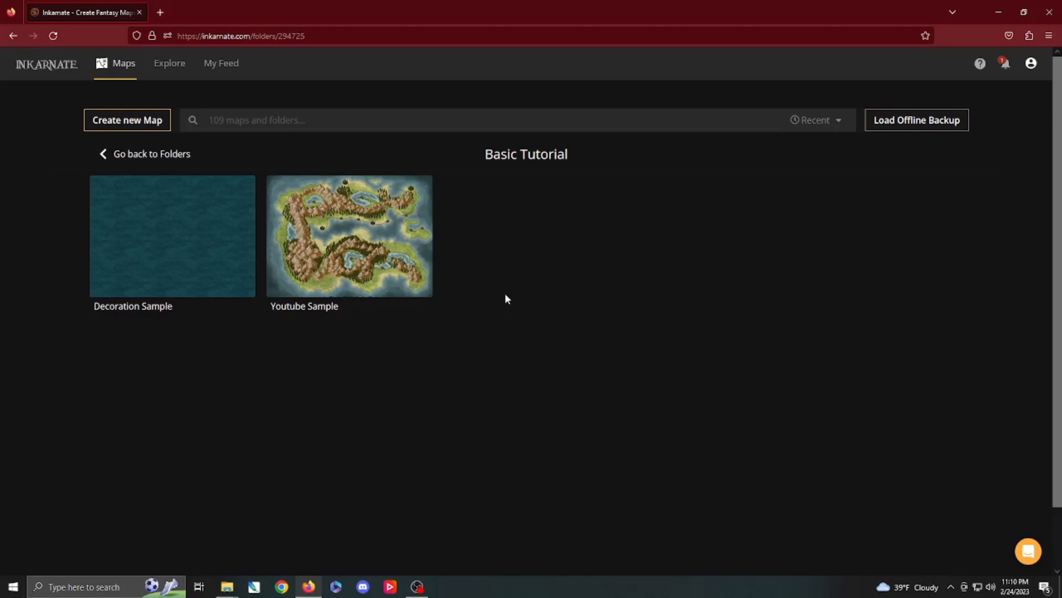
Open the Decoration Sample map for editing and bring up the stamp catalog.
mouse_move(362, 247)
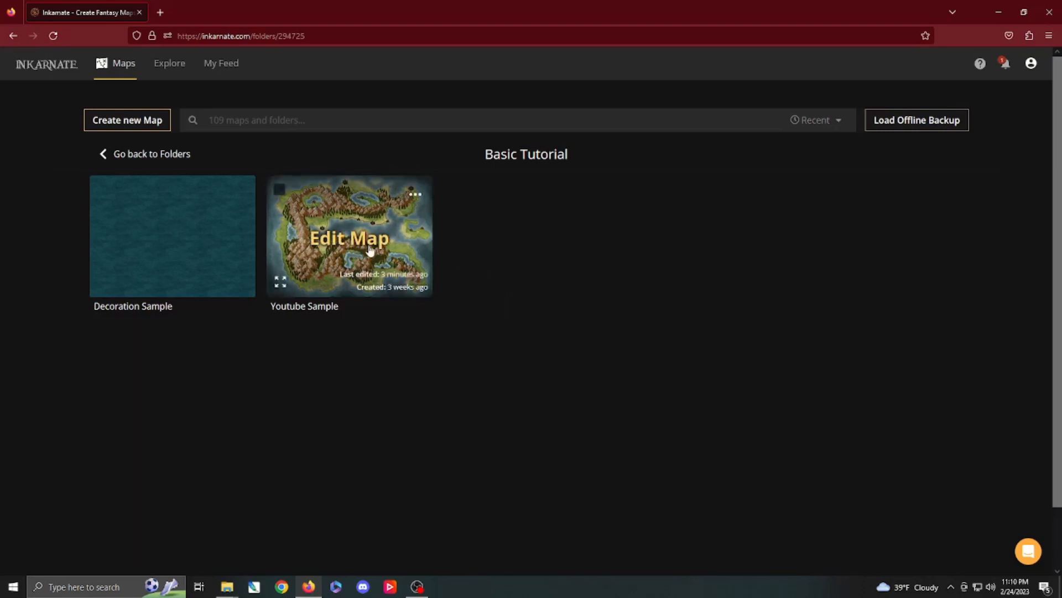
left_click(171, 245)
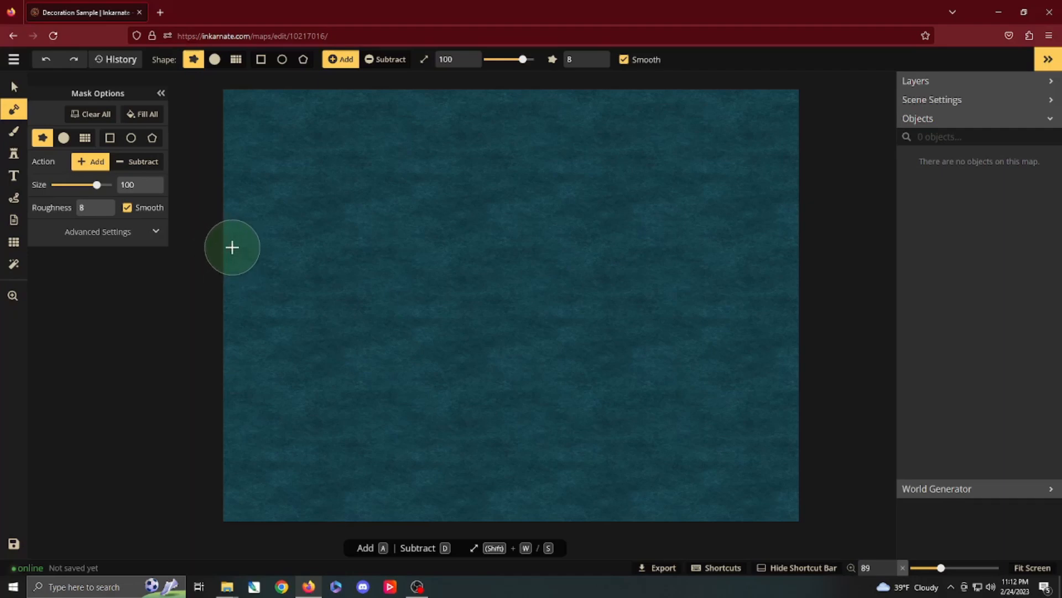
left_click(14, 159)
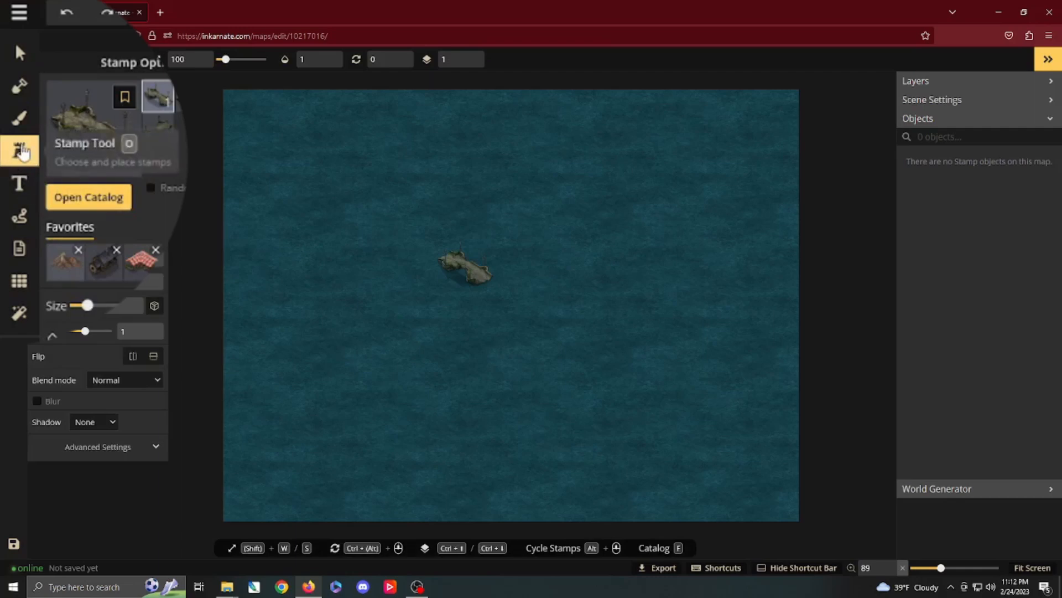
left_click(72, 191)
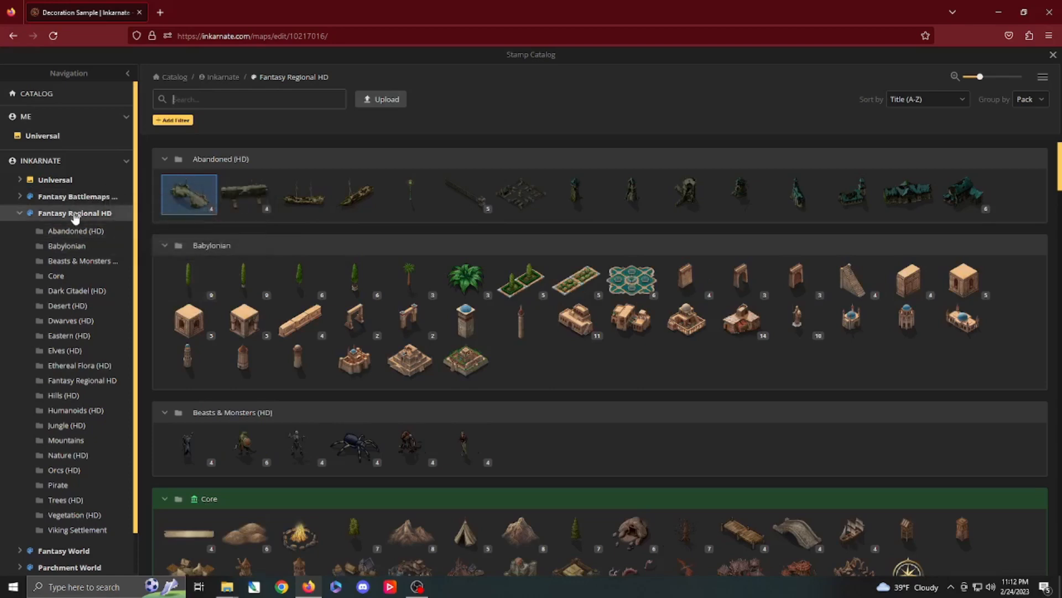
Browse the stamp categories in Fantasy Regional HD, the whole catalog and Fantasy Battlemaps 2.0.
scroll(420, 301, "down", 15)
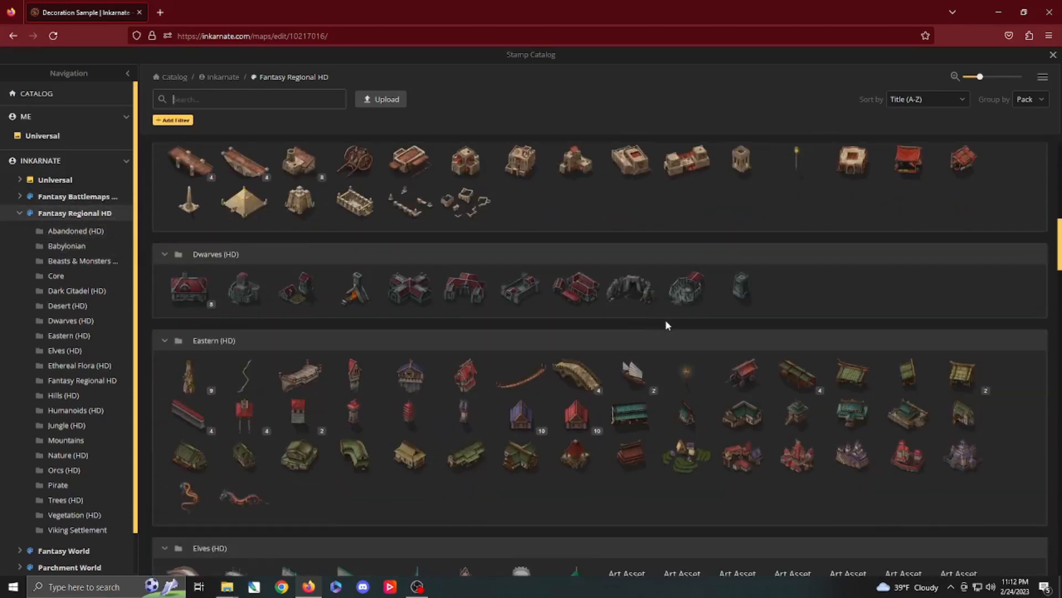
scroll(420, 301, "down", 20)
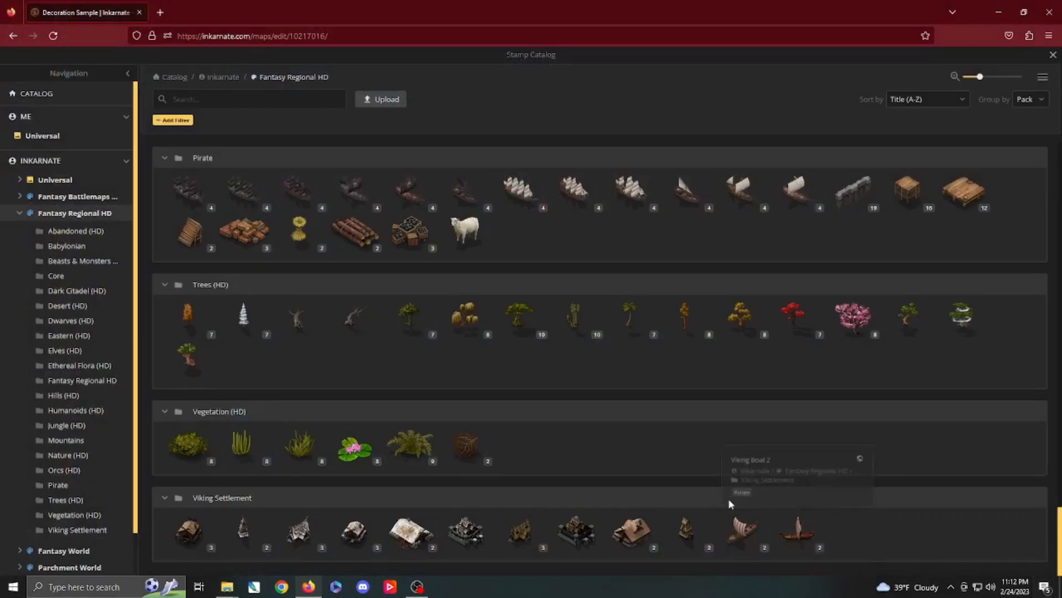
scroll(728, 498, "up", 6)
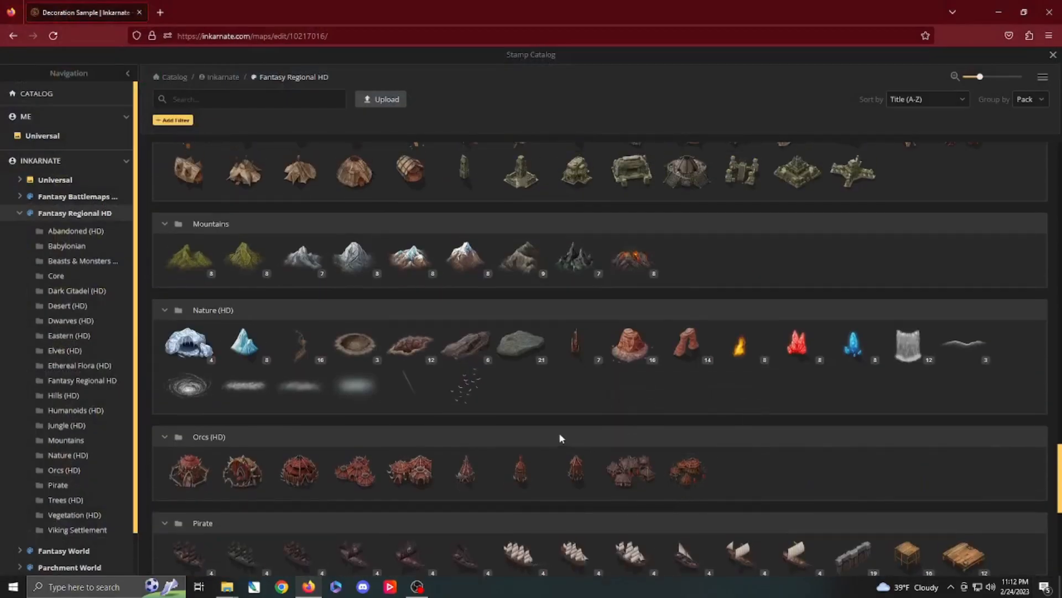
scroll(559, 430, "up", 8)
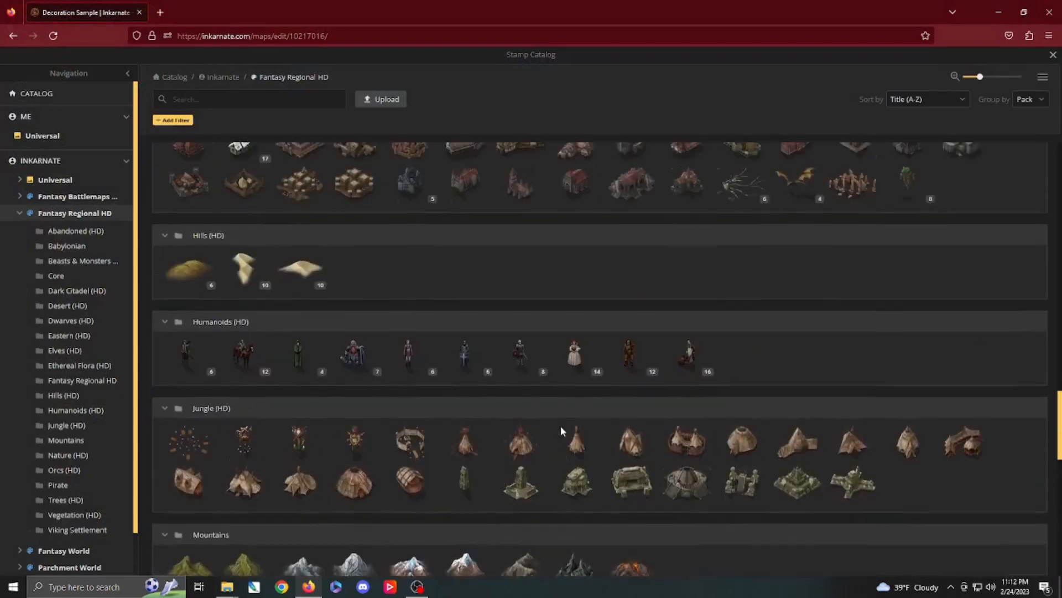
scroll(561, 424, "up", 10)
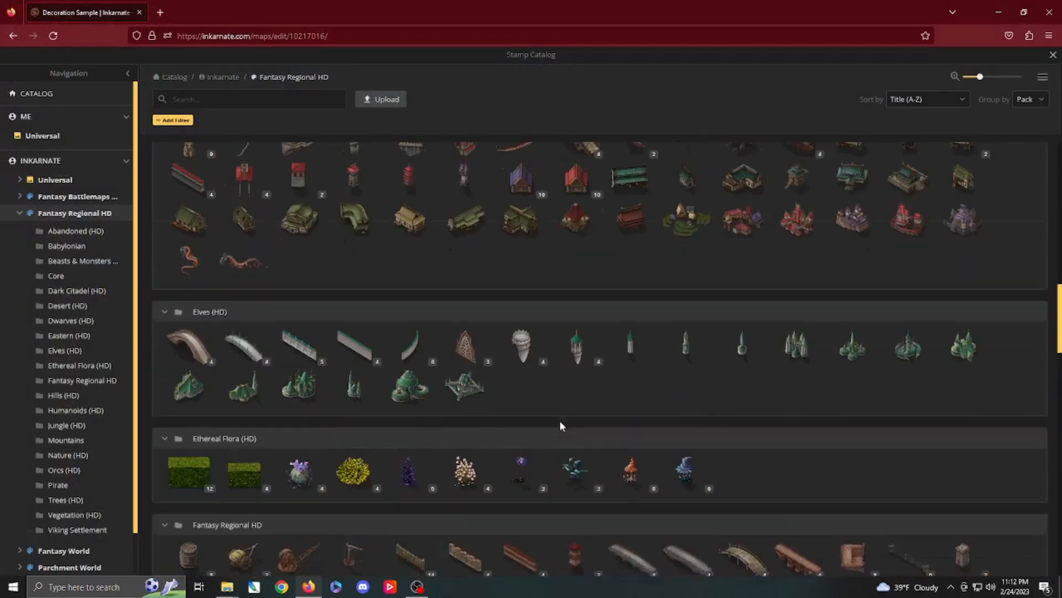
scroll(559, 424, "up", 2)
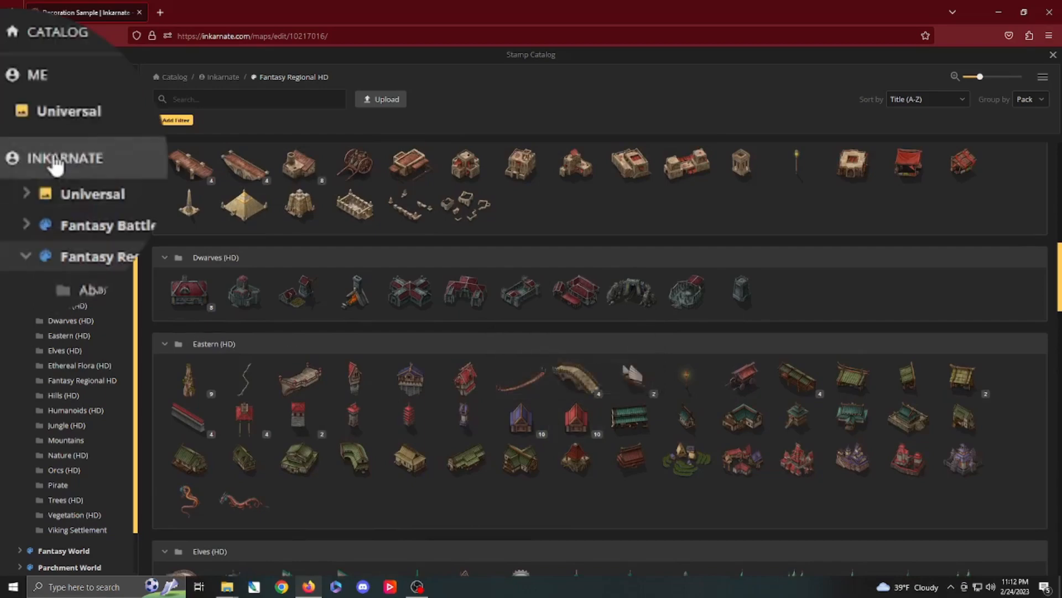
left_click(28, 161)
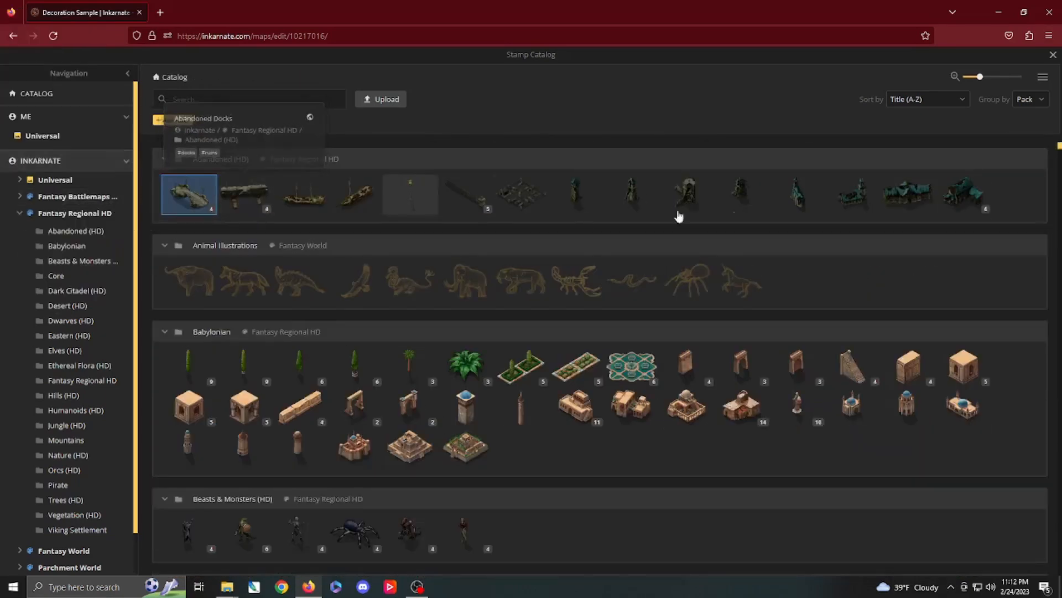
left_click(59, 198)
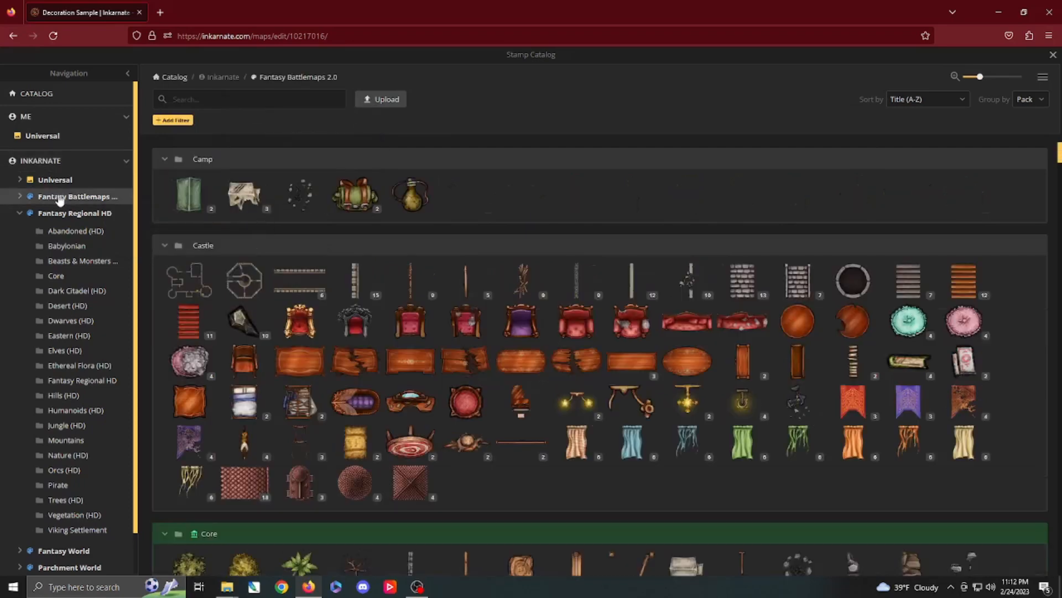
left_click(27, 203)
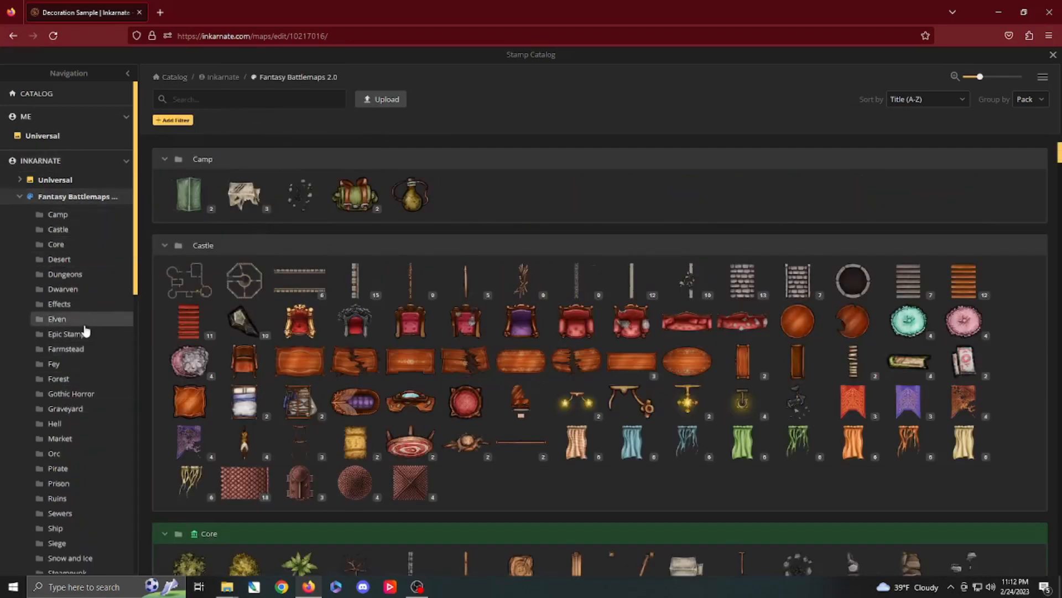
left_click(20, 197)
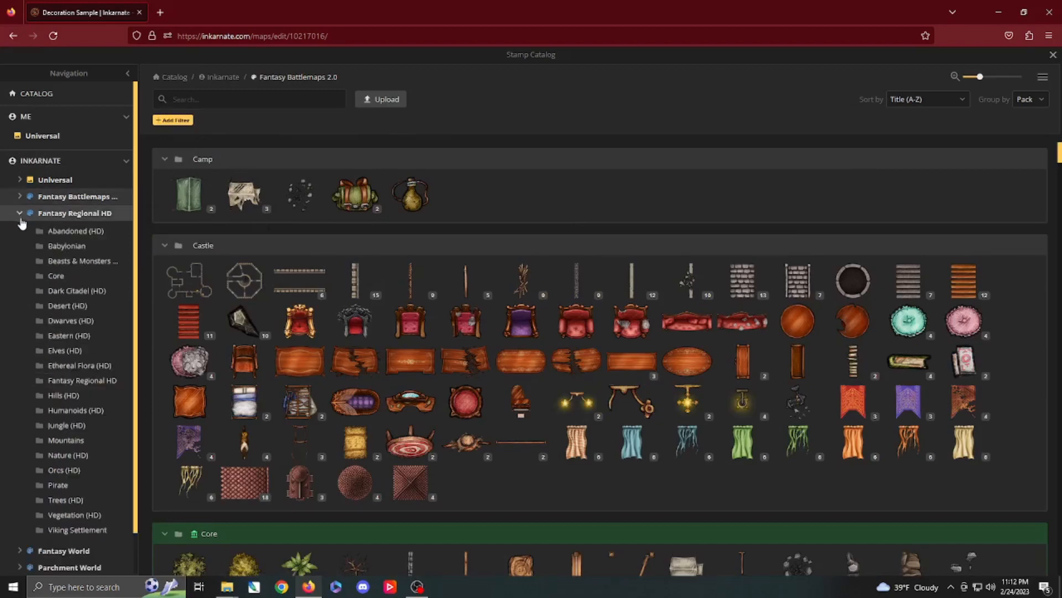
Choose the reddish-bronze round compass stamp from the second Decorations folder under Fantasy World.
left_click(20, 551)
scroll(33, 470, "down", 3)
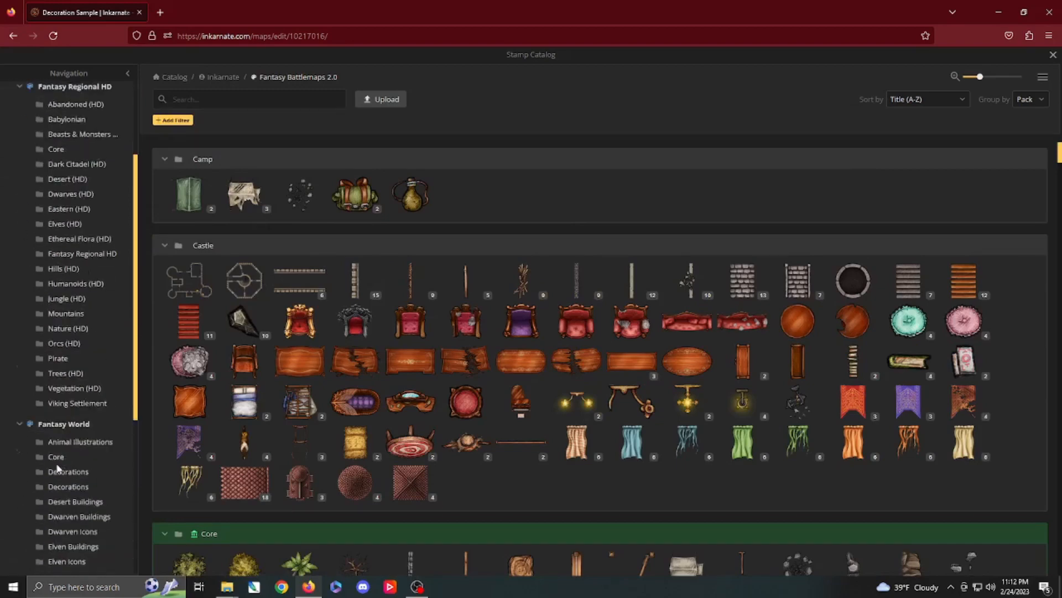
left_click(64, 417)
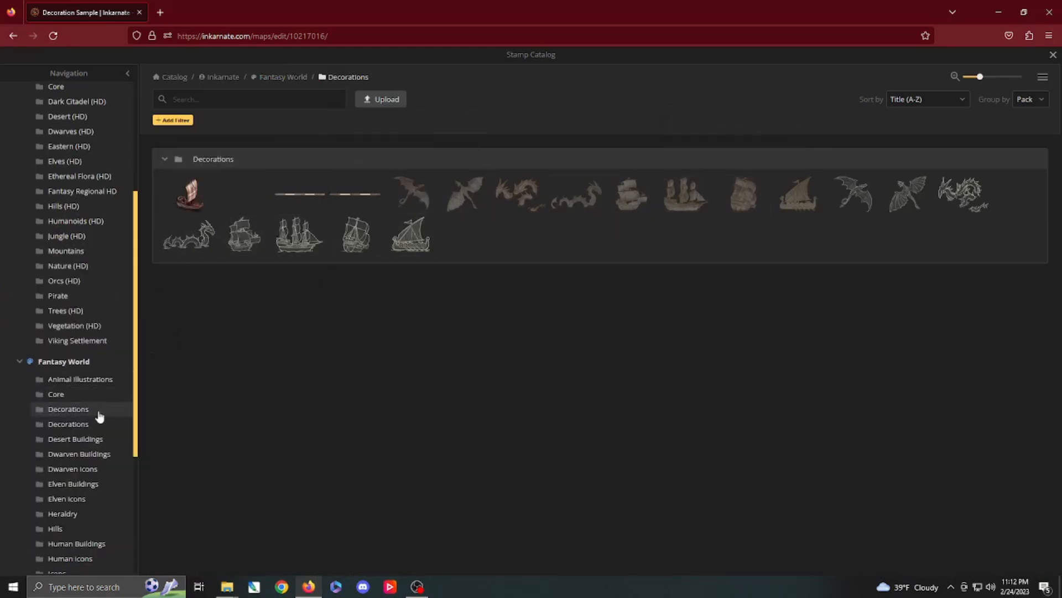
left_click(72, 426)
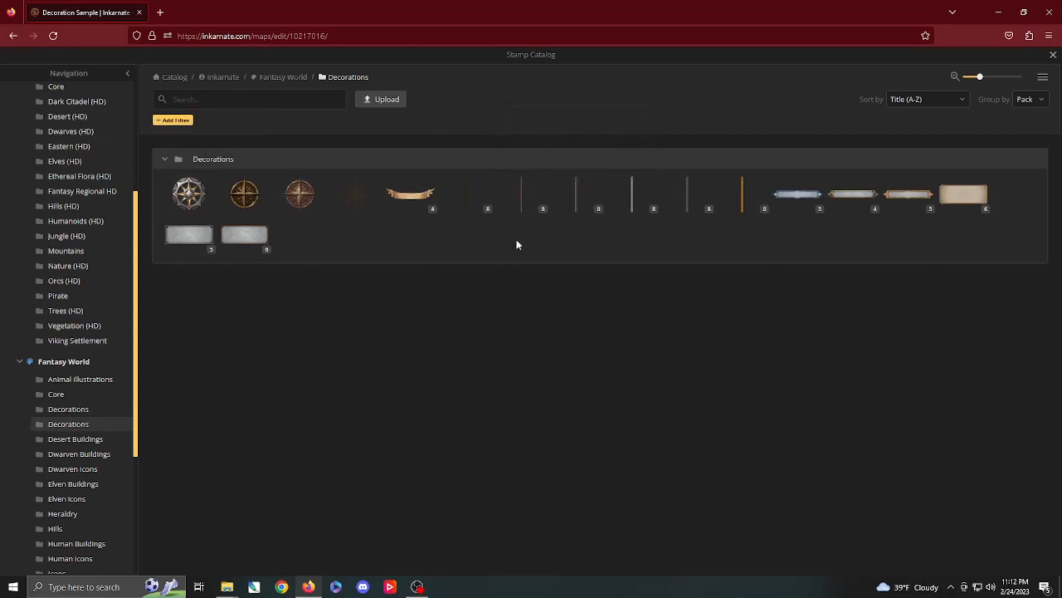
left_click(299, 195)
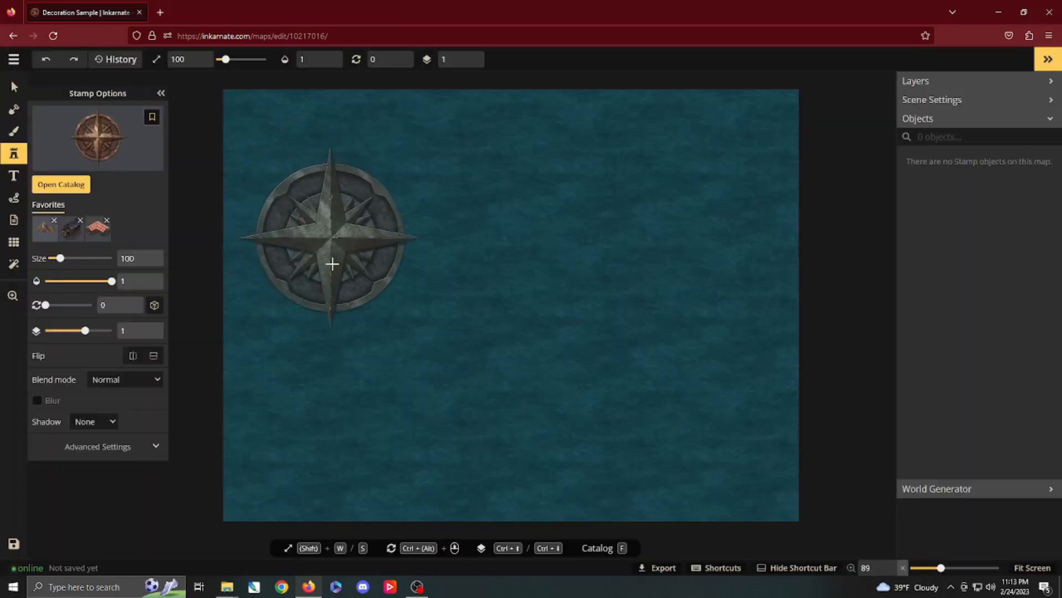
Reduce the compass stamp's size to 41 and place it near the map's lower-left corner.
key("s")
key("s")
key("s")
key("s")
key("s")
key("s")
key("s")
key("s")
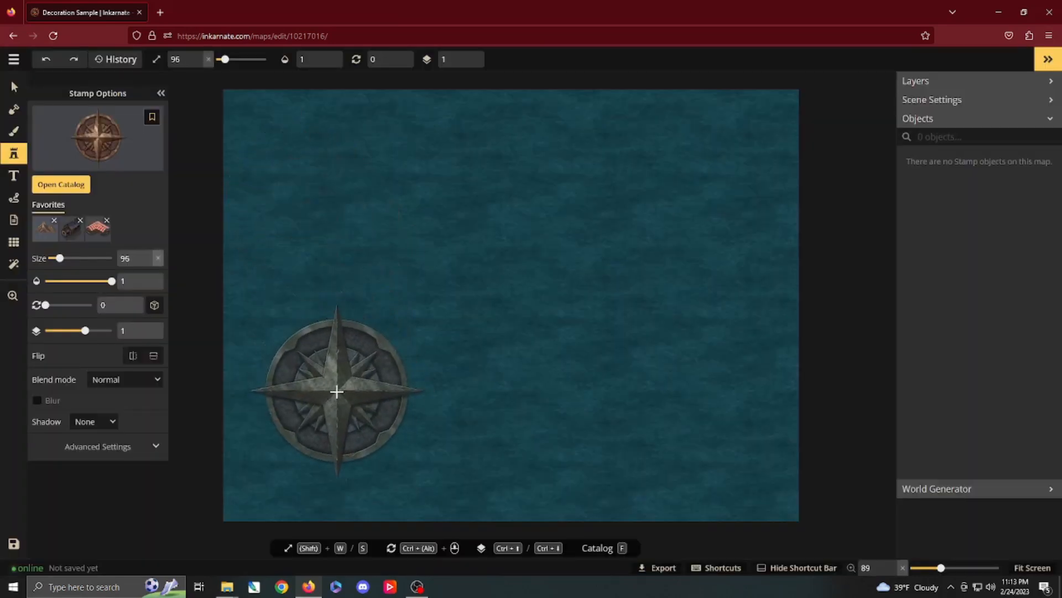
key("s")
key("s")
key("s")
key("s")
key("s")
key("s")
key("s")
key("s")
key("s")
key("s")
key("s")
key("s")
key("s")
key("s")
key("s")
key("s")
key("s")
key("s")
key("s")
key("s")
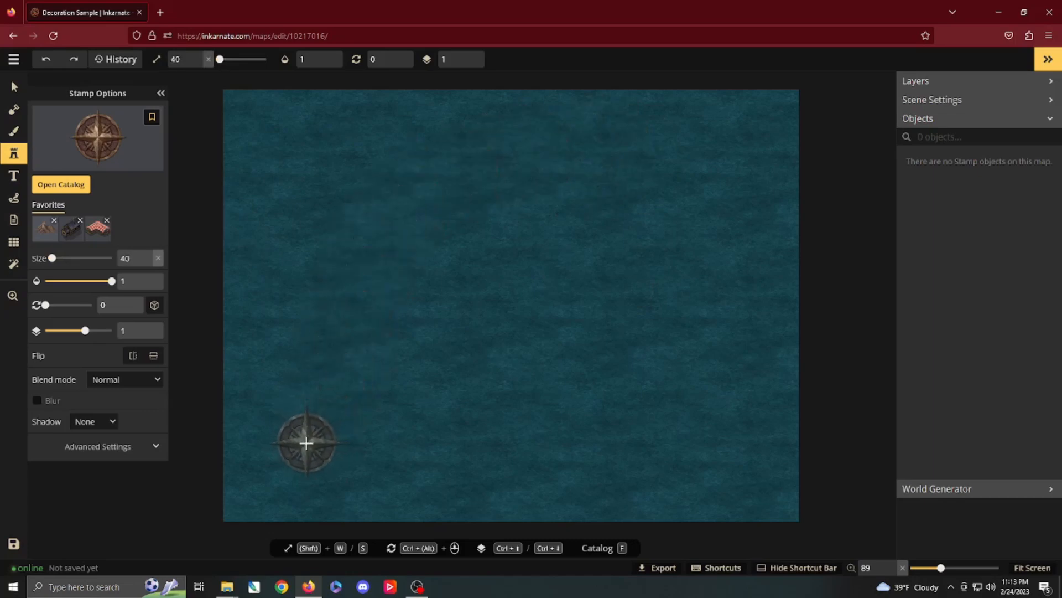
key("w")
key("w")
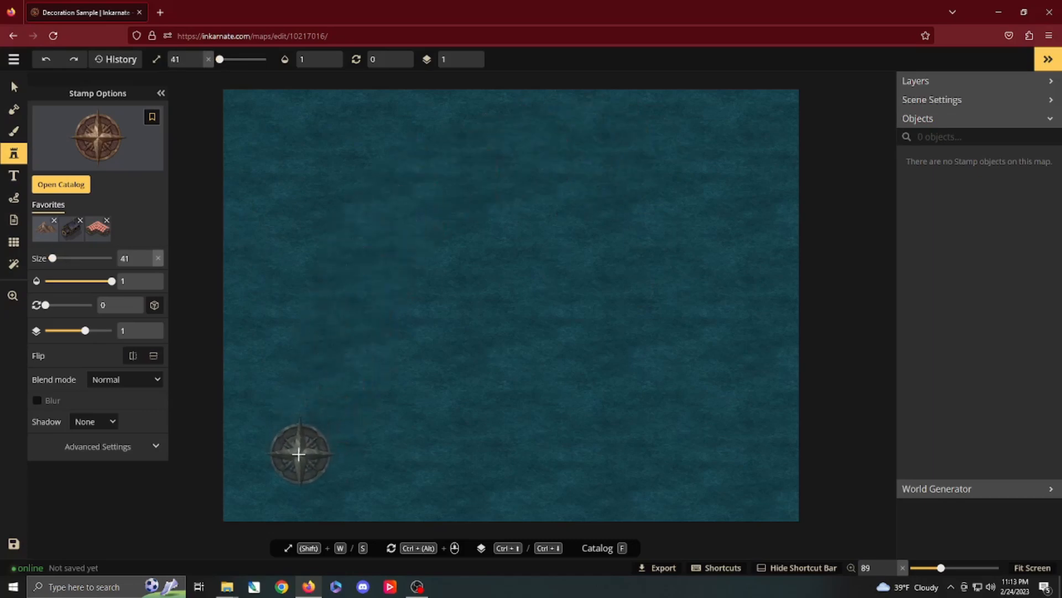
left_click(291, 457)
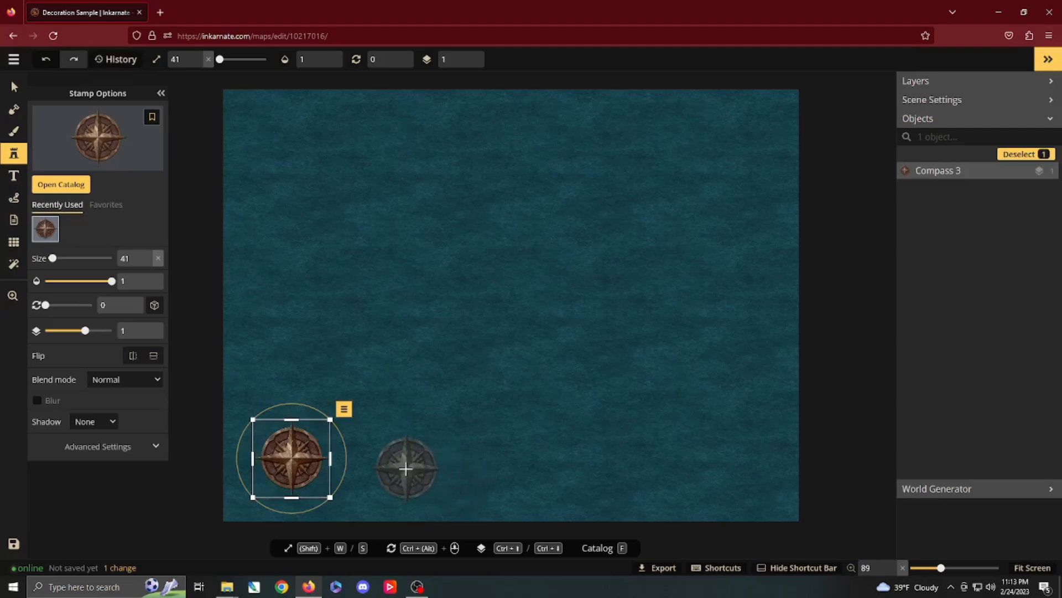
Lower the placed compass's opacity to 0.7.
key("a")
key("a")
key("a")
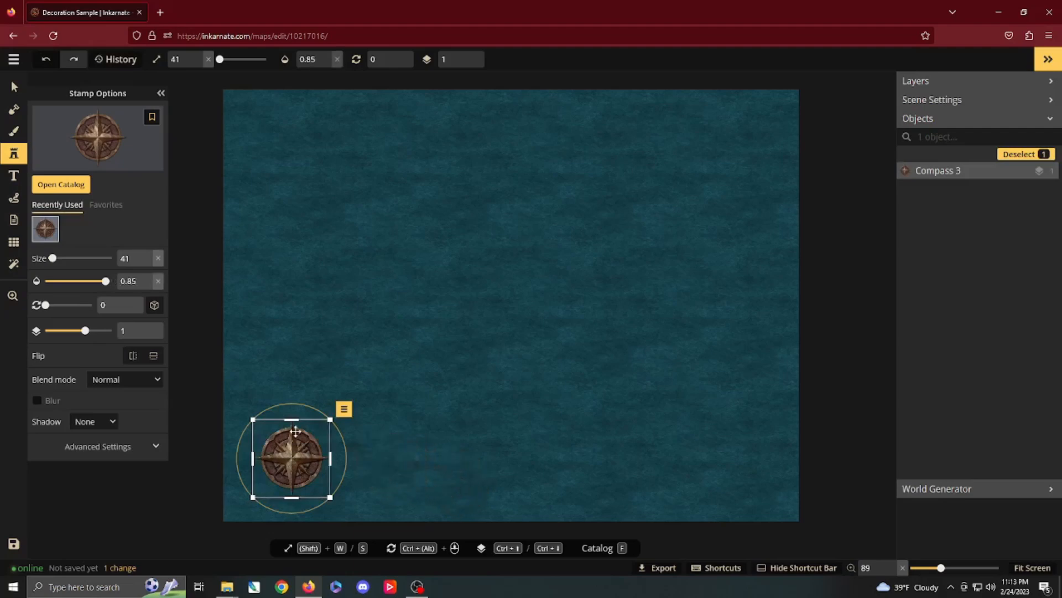
key("a")
key("a")
key("a")
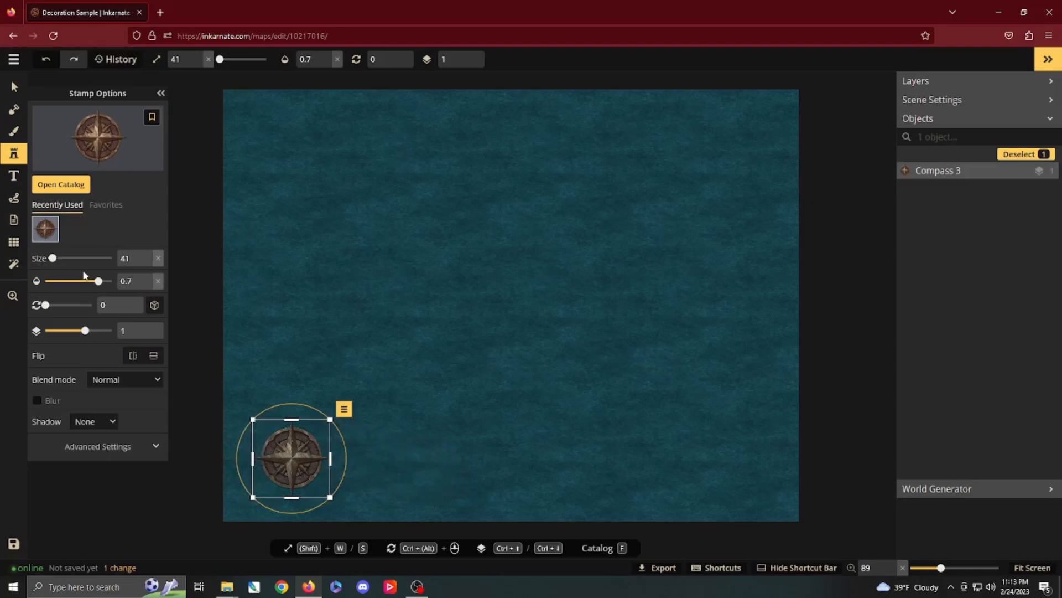
Choose the parchment ribbon banner from the Decorations folder, enlarge it to size 66 and place it across the compass.
left_click(59, 191)
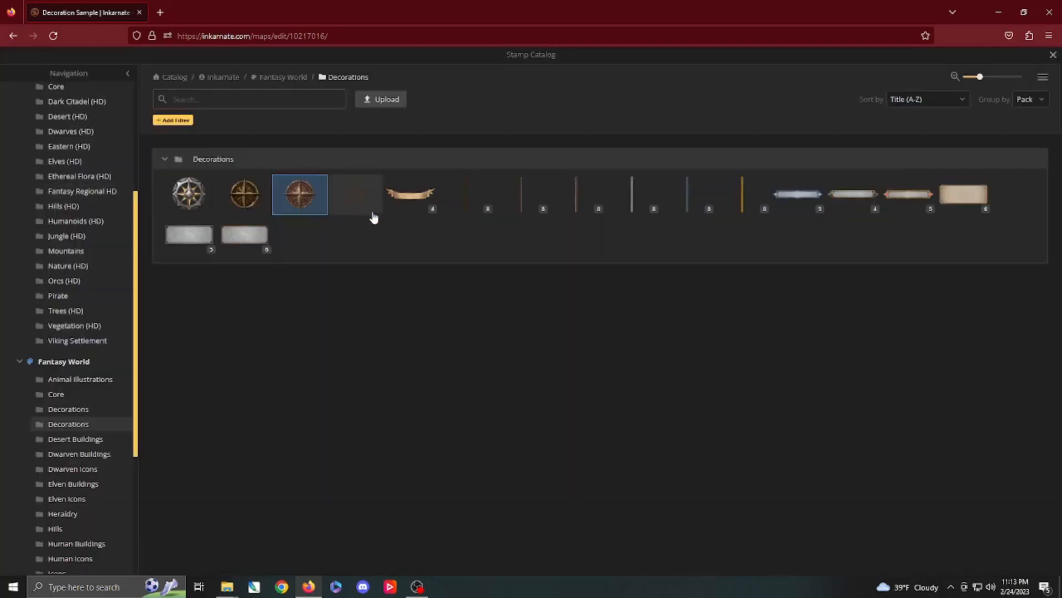
left_click(400, 197)
key("w")
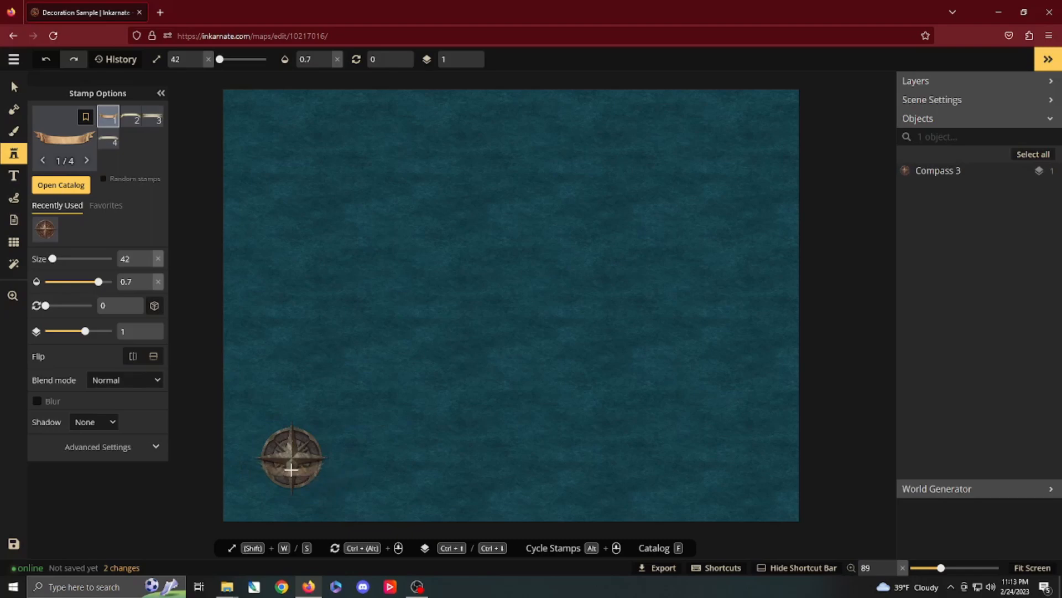
key("w")
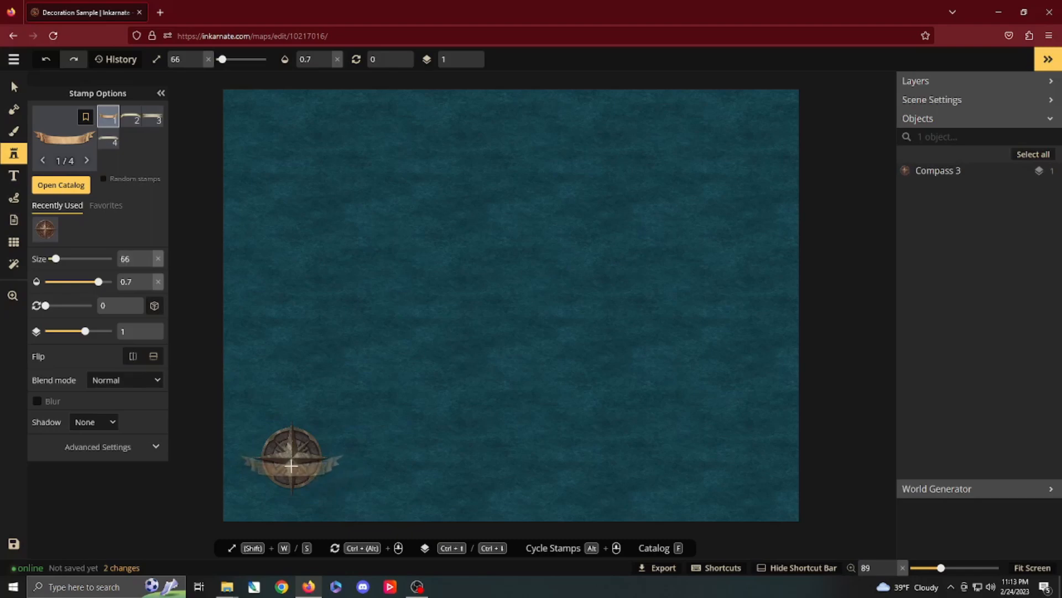
left_click(292, 466)
Nudge the ribbon banner slightly to center it over the compass.
key("v")
left_click(294, 443)
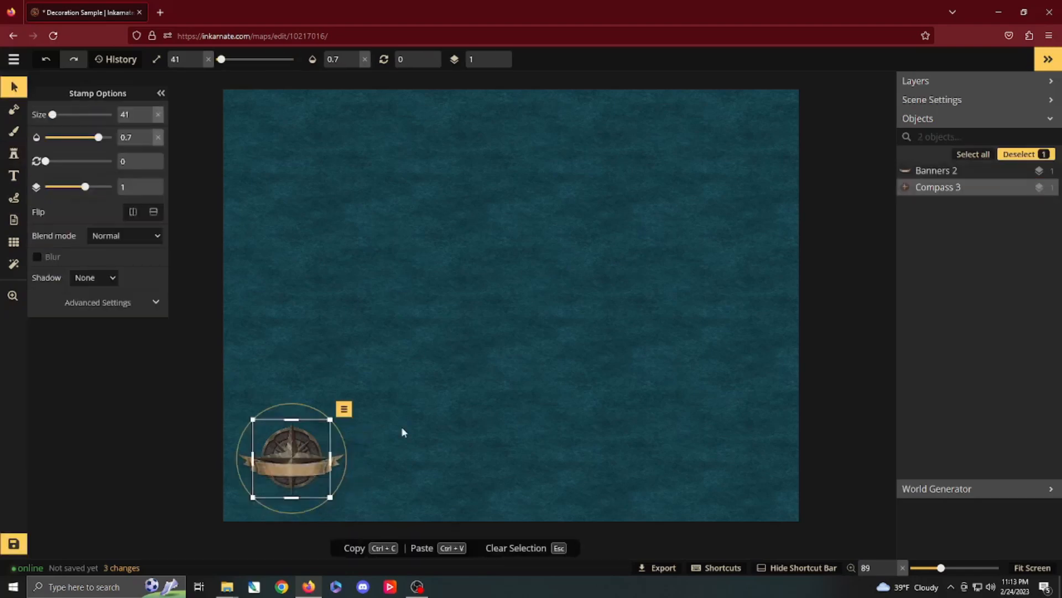
left_click(396, 433)
left_click(299, 467)
left_click_drag(298, 468, 297, 467)
Add a text label reading "GatorLand" on the ribbon banner.
left_click(17, 175)
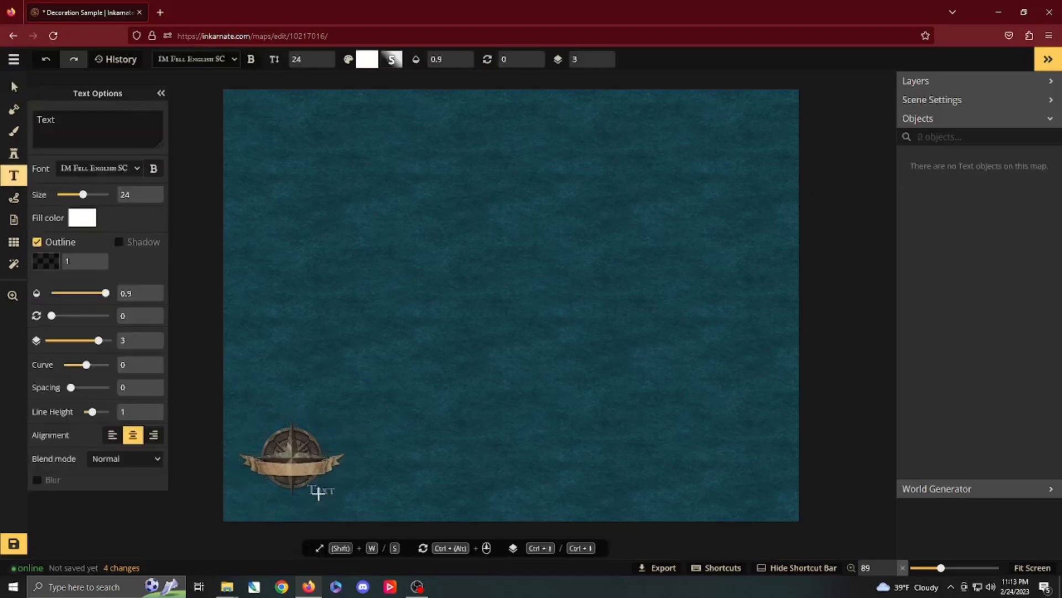
left_click(291, 475)
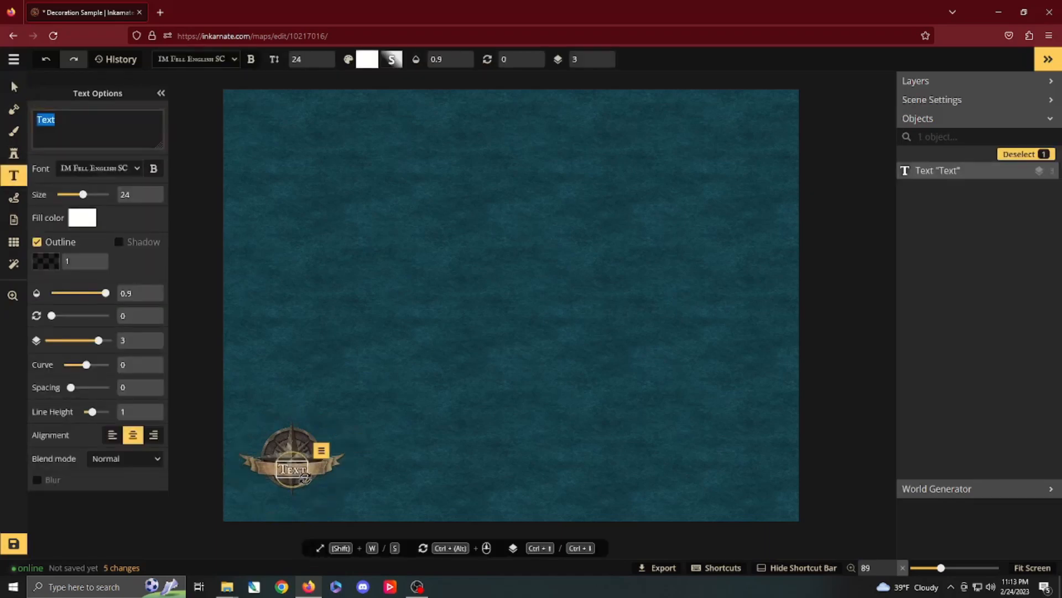
type("GatorLand")
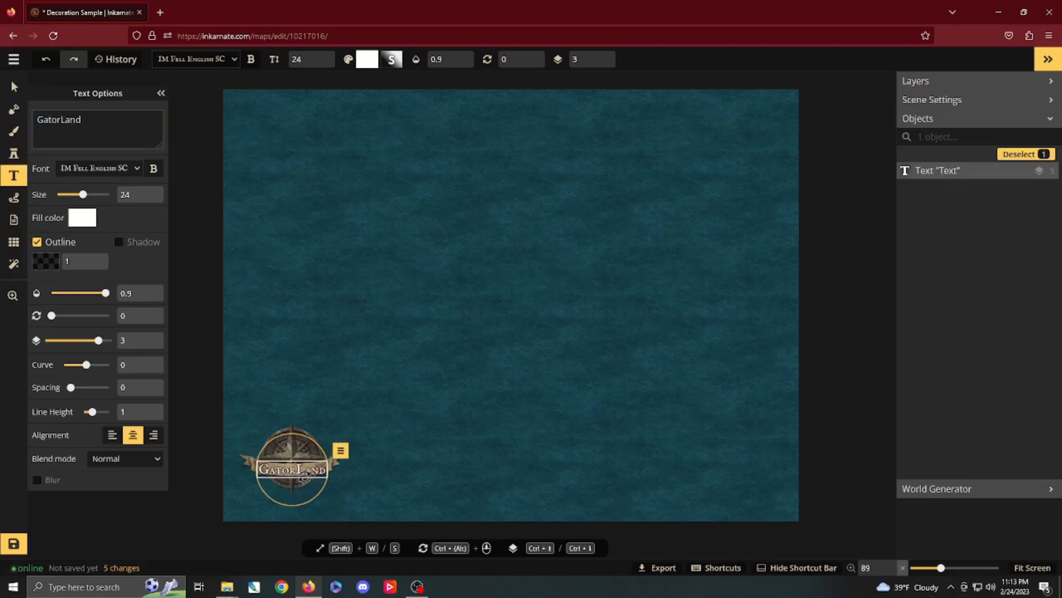
Shift the banner slightly to line it up with the GatorLand label.
left_click(14, 87)
left_click(300, 467)
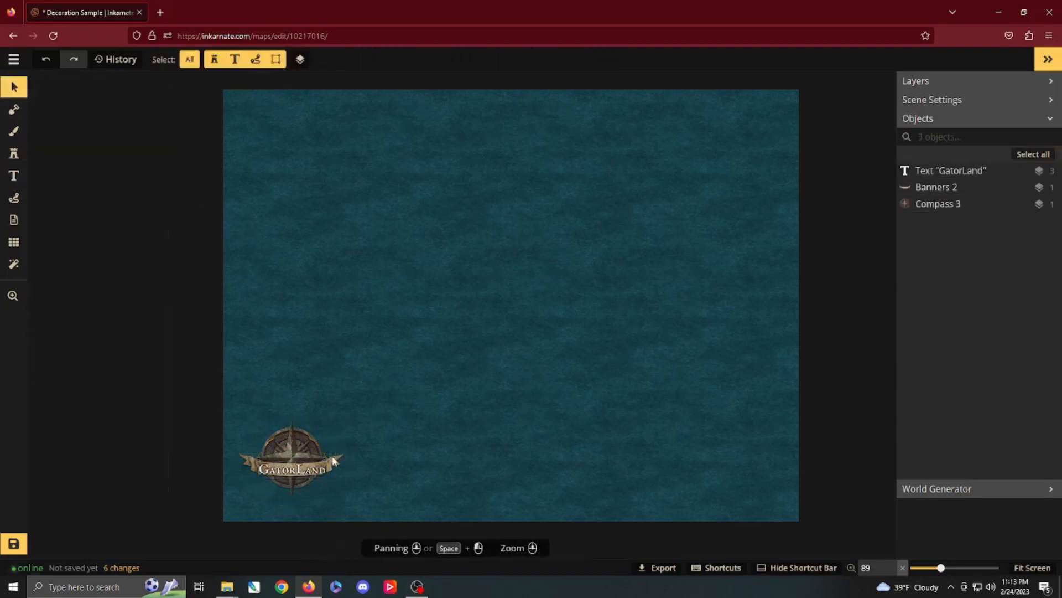
left_click(299, 469)
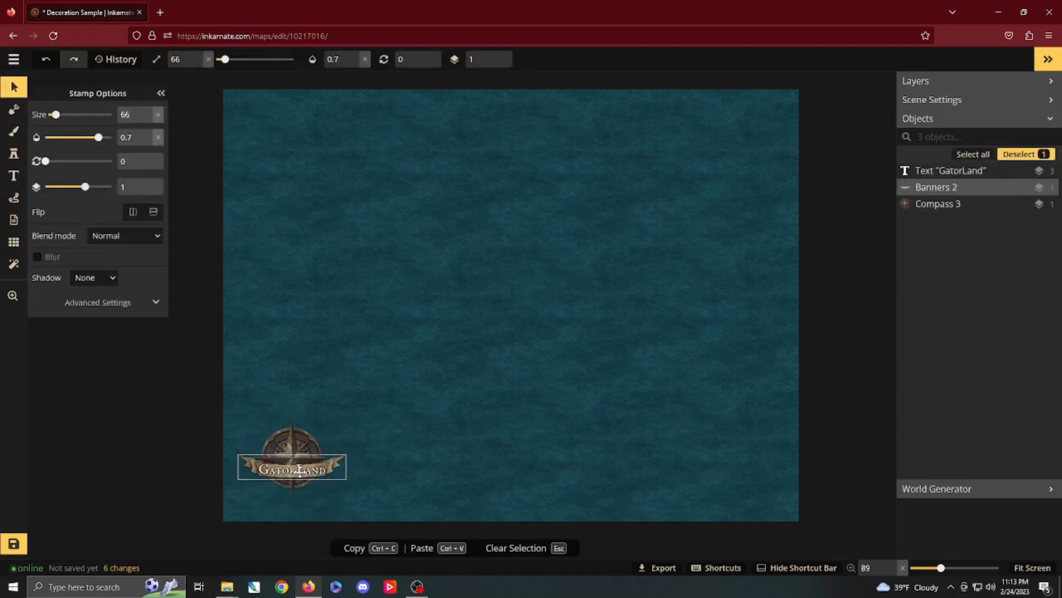
left_click(415, 443)
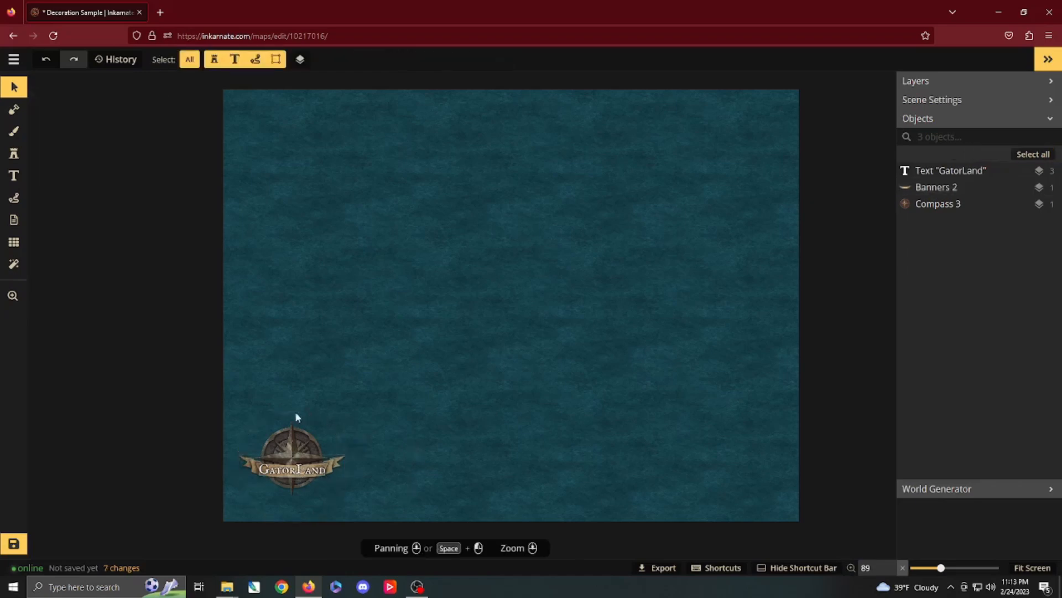
Group the compass, banner and GatorLand label, and move the group to the map's upper-left corner.
left_click_drag(254, 398, 308, 166)
left_click(359, 409)
left_click(381, 442)
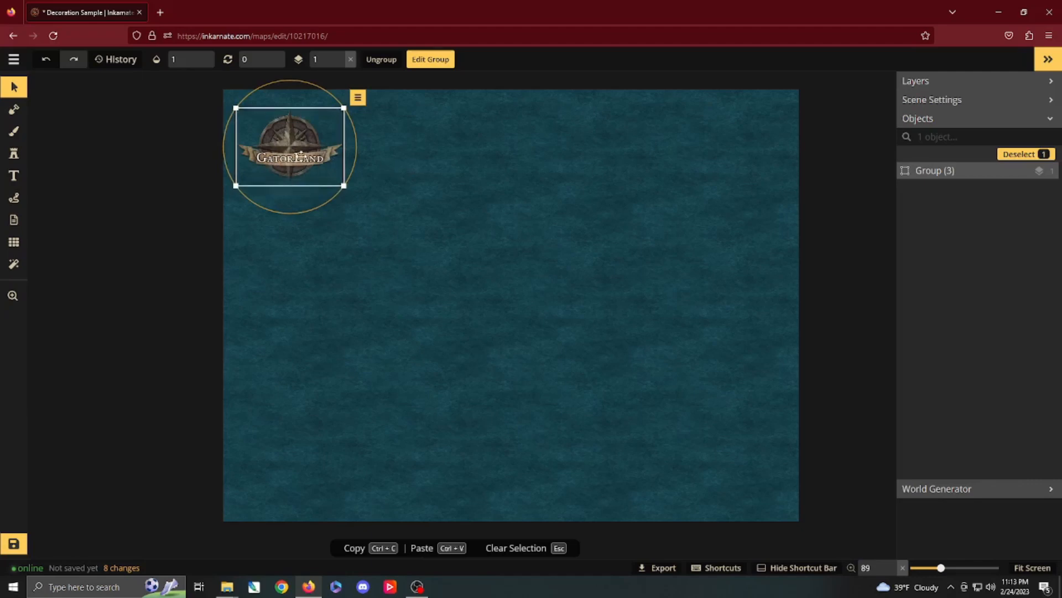
Place a bronze compass stamp from the catalog at size 40 beside the GatorLand emblem.
left_click(13, 154)
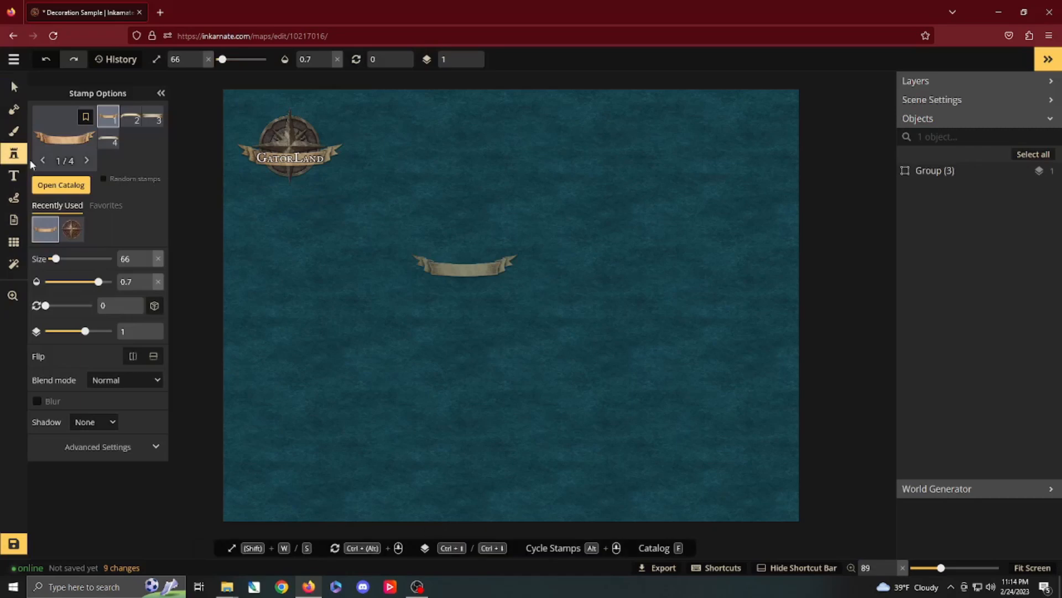
left_click(61, 184)
left_click(299, 193)
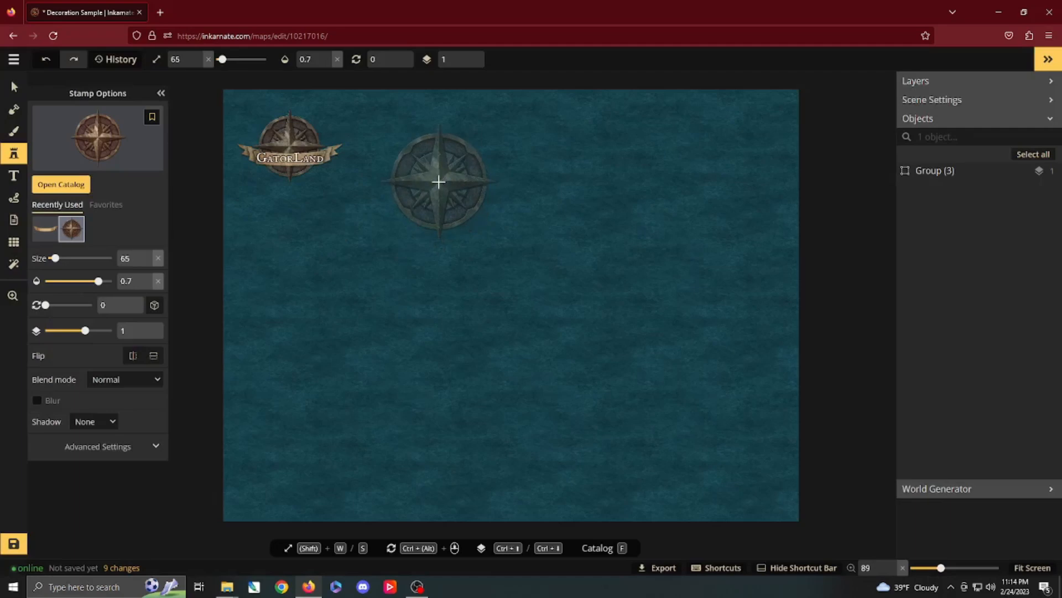
key("s")
key("s")
key("s")
key("s")
key("s")
key("s")
key("s")
key("s")
key("s")
key("s")
key("s")
key("s")
key("s")
key("s")
key("s")
key("s")
key("s")
key("s")
key("s")
key("s")
key("s")
key("s")
key("s")
key("s")
key("s")
key("s")
left_click(421, 153)
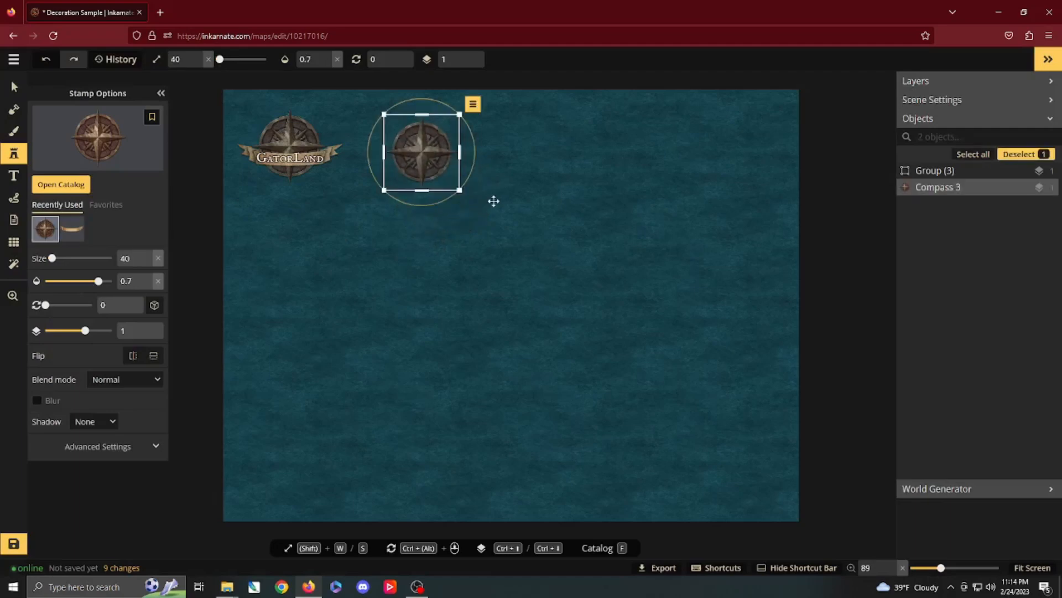
Raise the new compass's opacity to 1.
key("d")
key("d")
key("d")
key("d")
key("d")
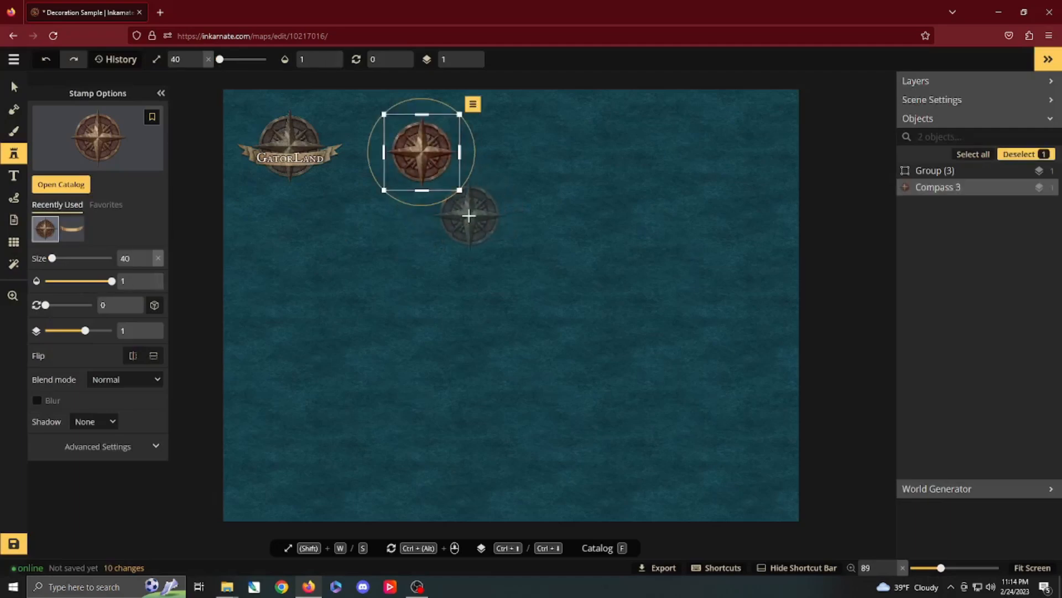
Search the whole stamp catalog for "tentacle" and choose the teal tentacle set from the Fantasy Battlemaps 2.0 Dungeons pack.
left_click(61, 188)
scroll(47, 177, "up", 5)
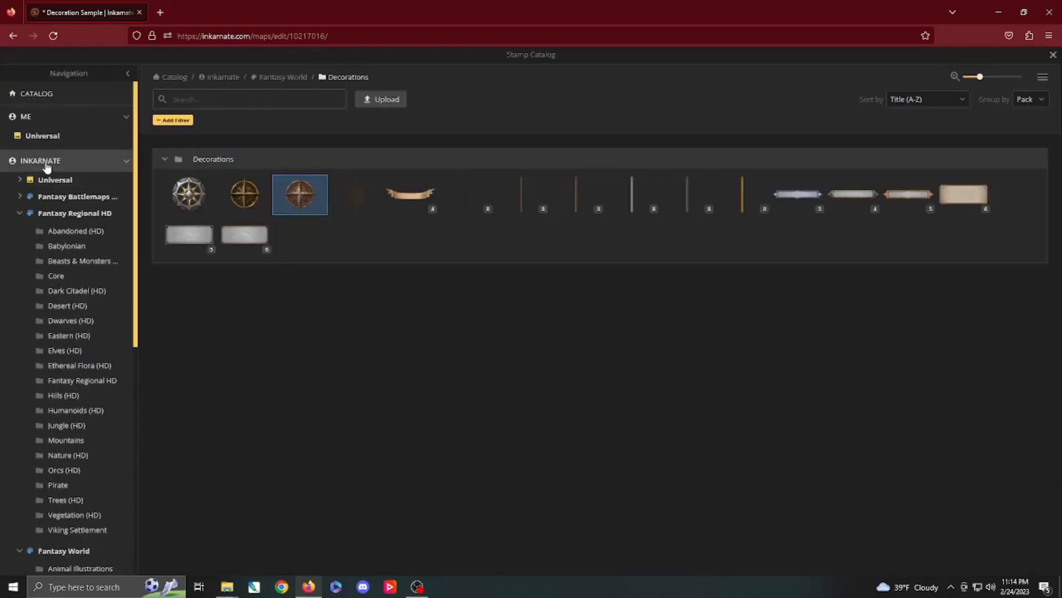
left_click(61, 163)
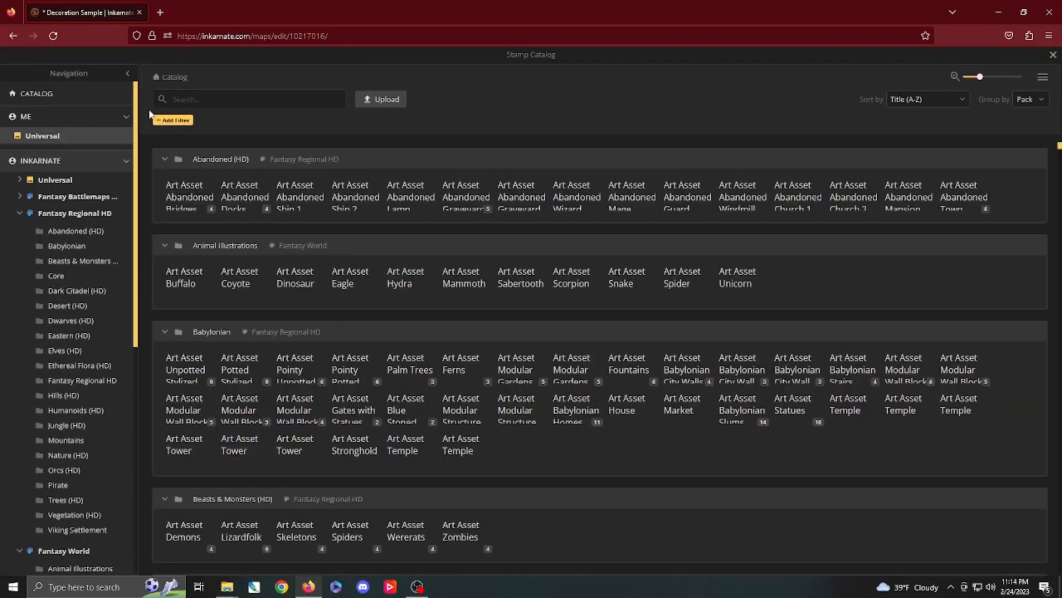
left_click(210, 102)
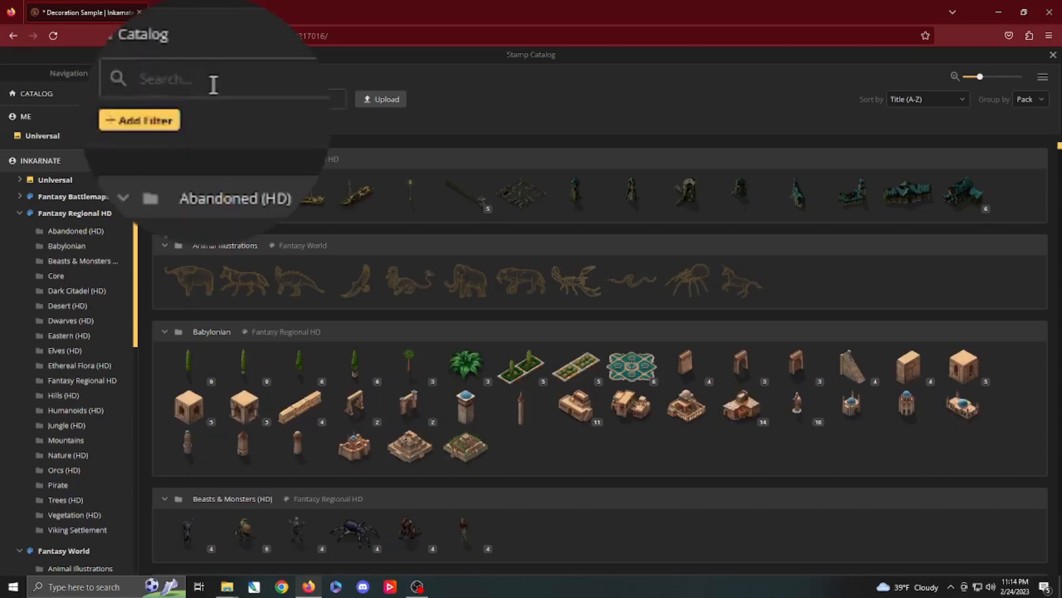
type("tentacle")
key("Return")
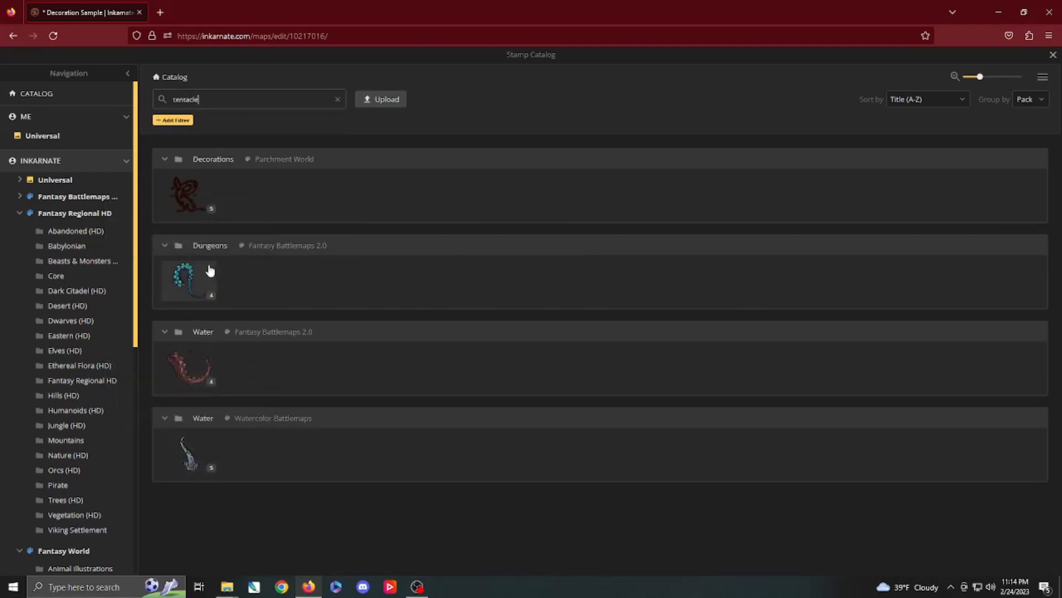
mouse_move(180, 282)
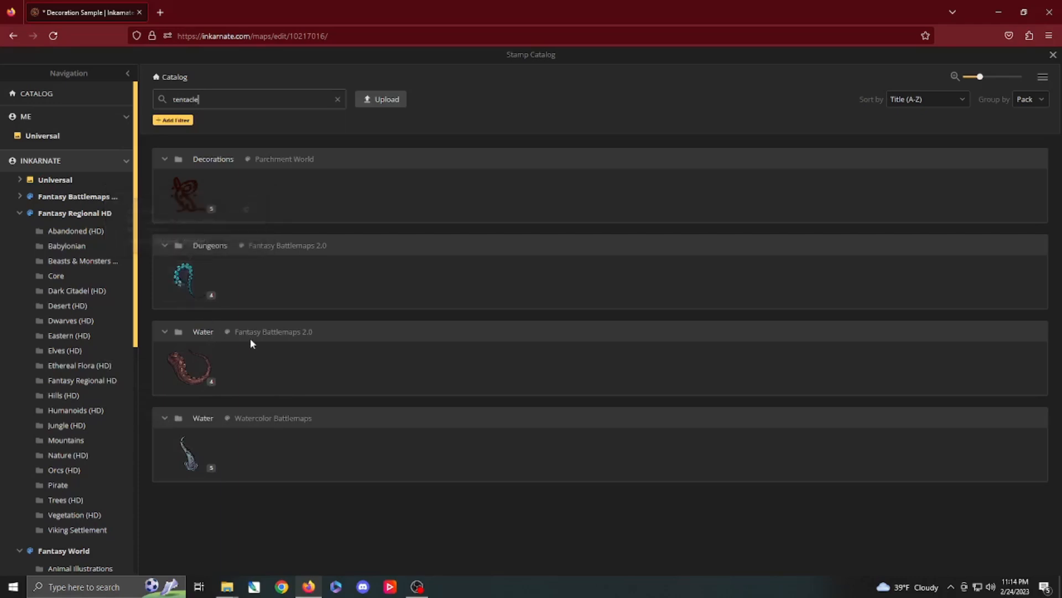
left_click(186, 279)
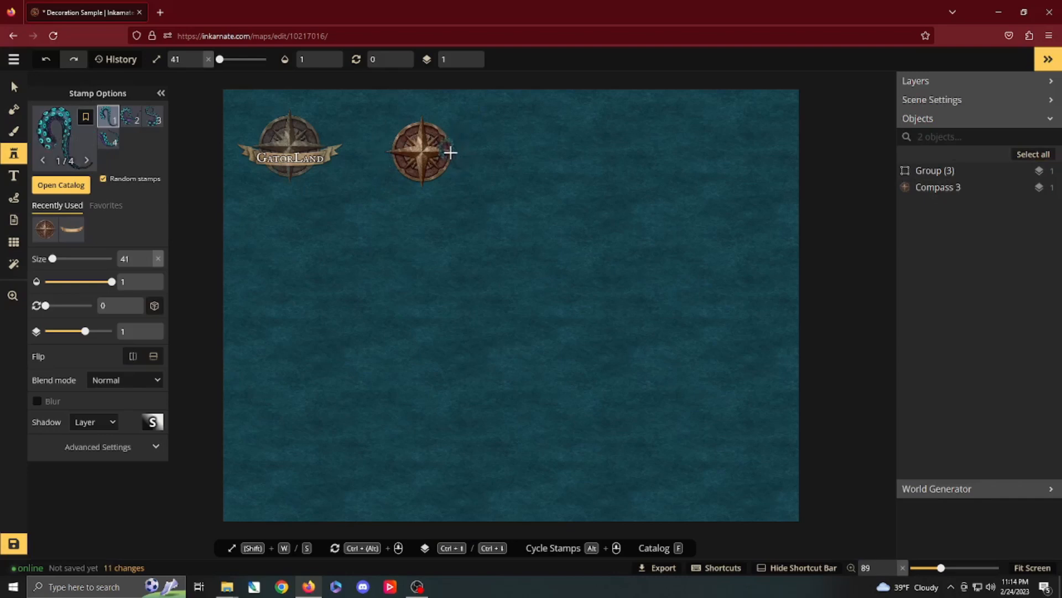
Place a tentacle stamp at size 131 over the second compass and set its layer to 0, behind the compass.
key("w")
key("w")
key("w")
key("w")
key("w")
key("w")
key("w")
key("w")
key("w")
key("w")
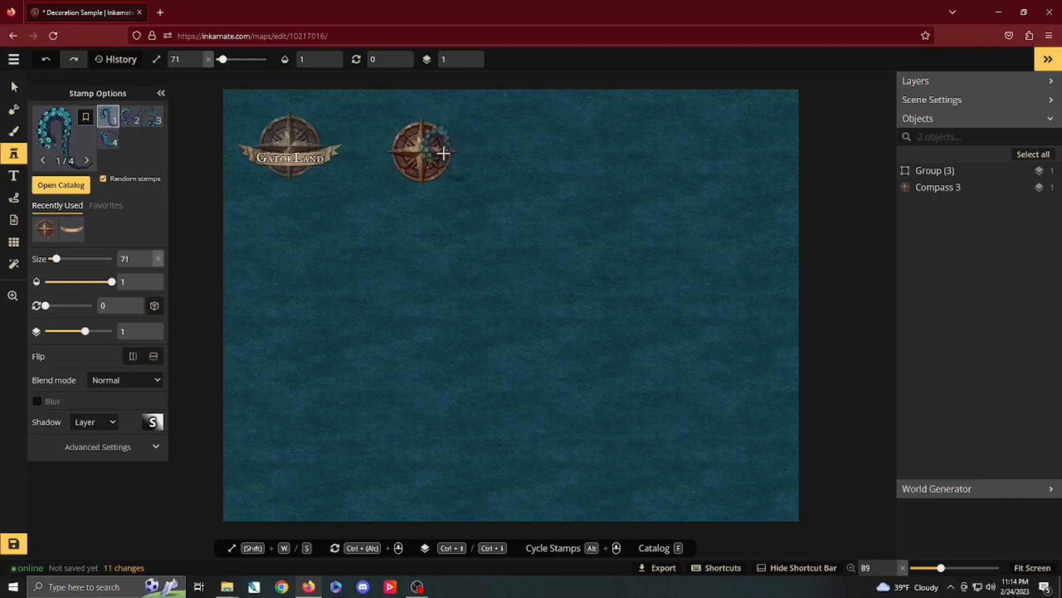
key("w")
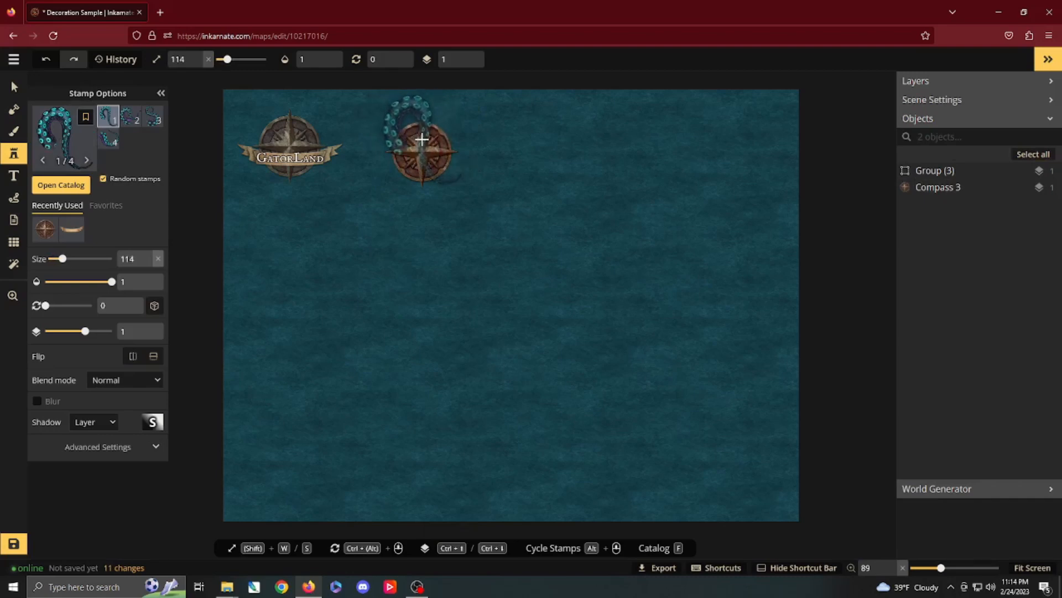
key("w")
key("w")
key("w")
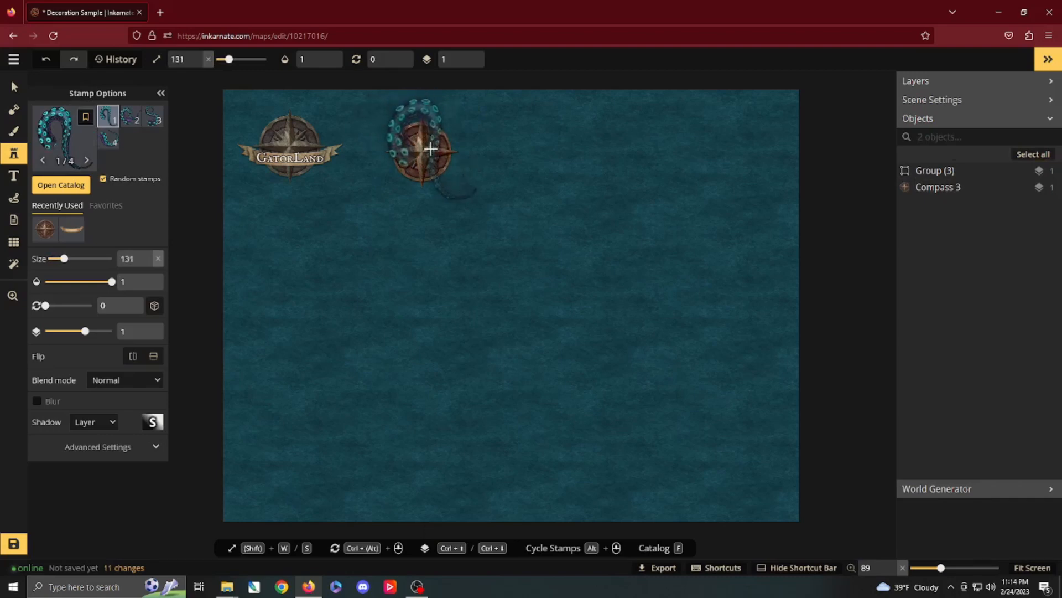
left_click(431, 149)
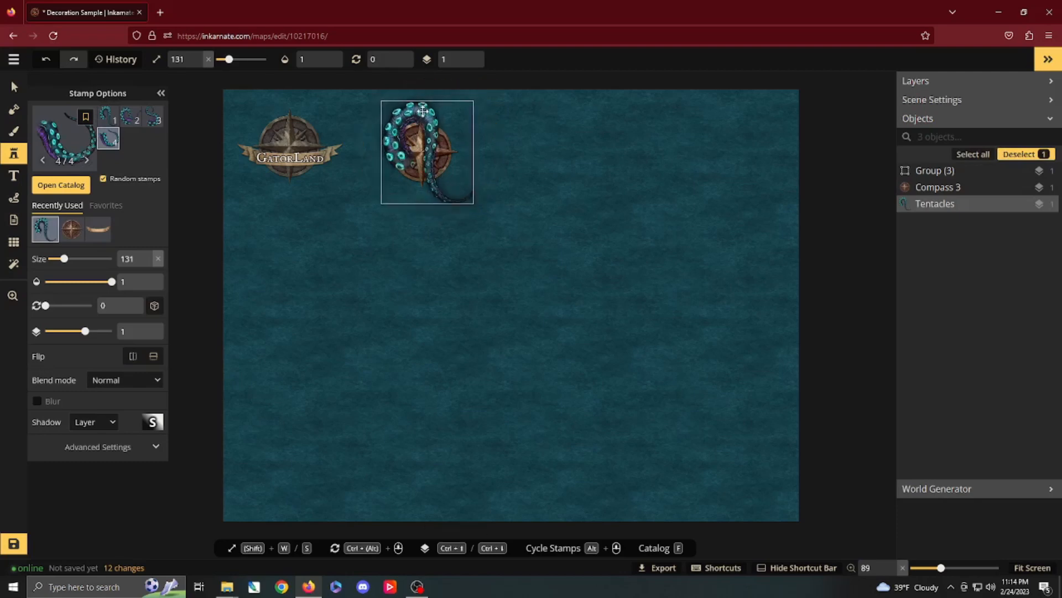
left_click(147, 335)
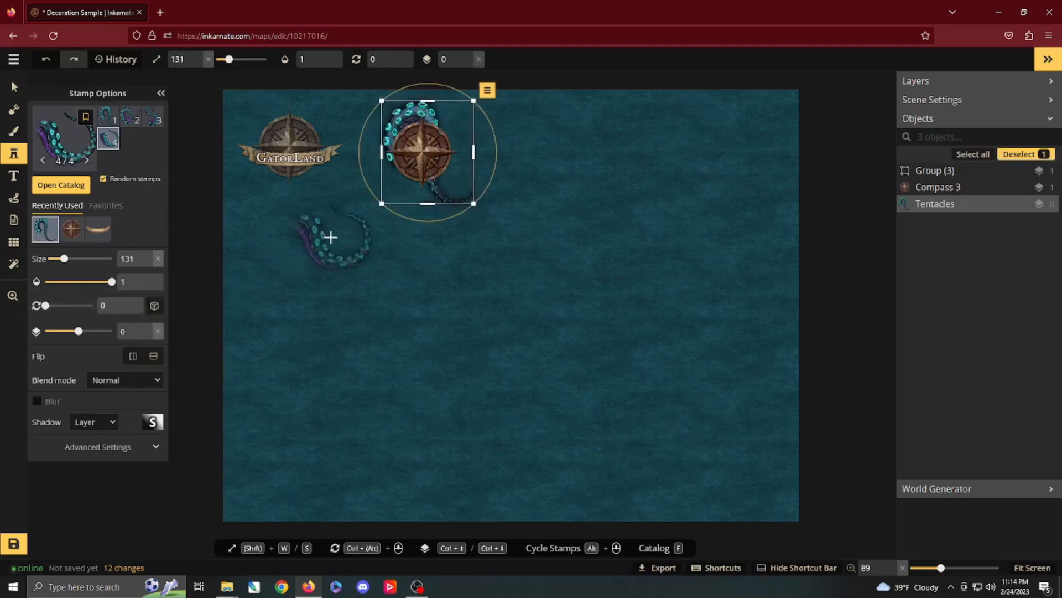
Add a second tentacle behind the compass, rotated to 45 degrees so it curls around the compass's lower-right side.
left_click(414, 256)
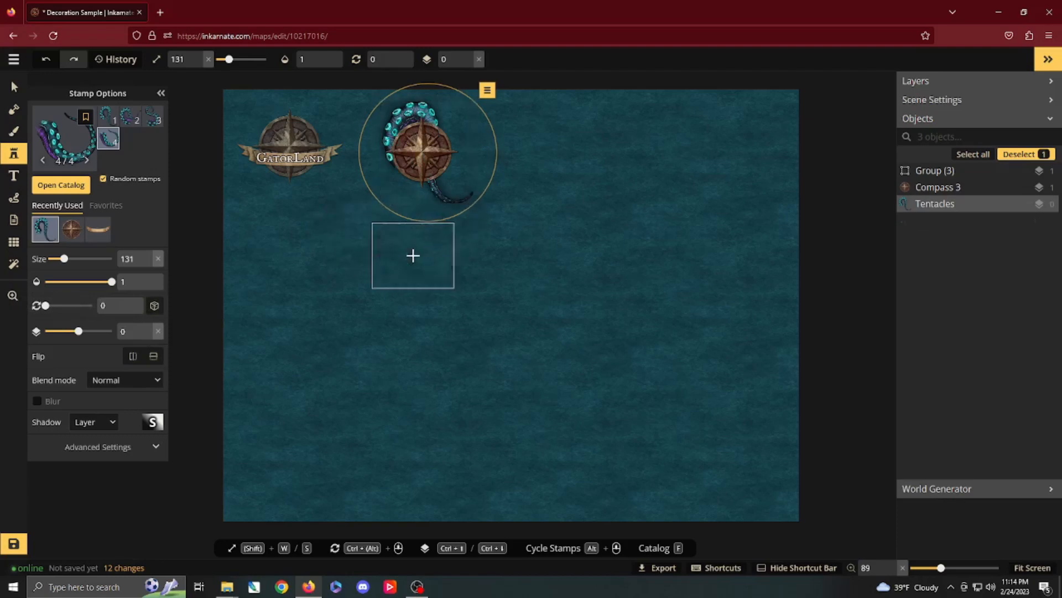
left_click_drag(413, 255, 450, 169)
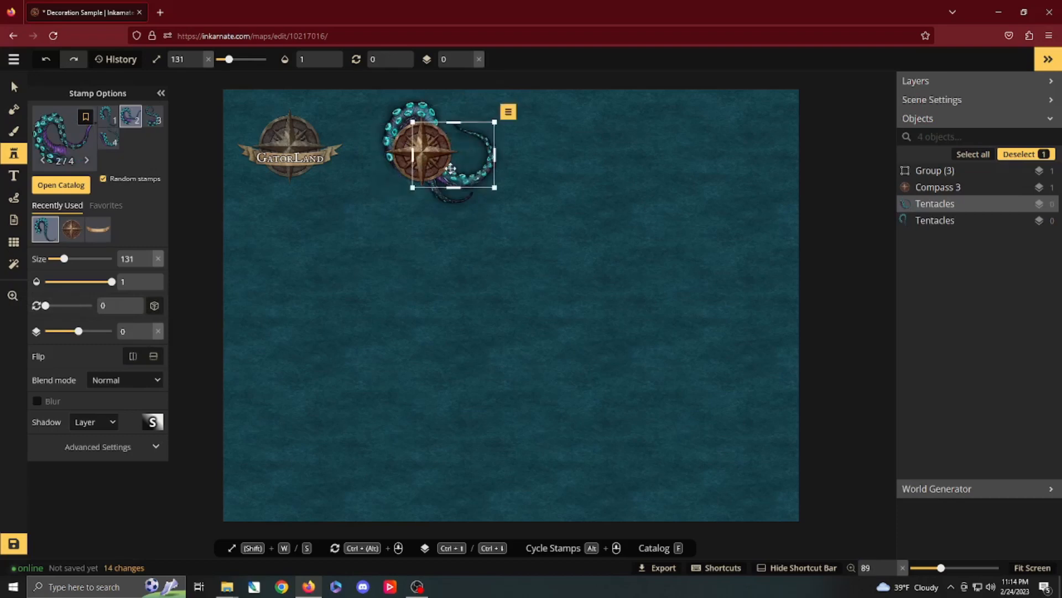
scroll(450, 169, "down", 3)
scroll(451, 168, "down", 1)
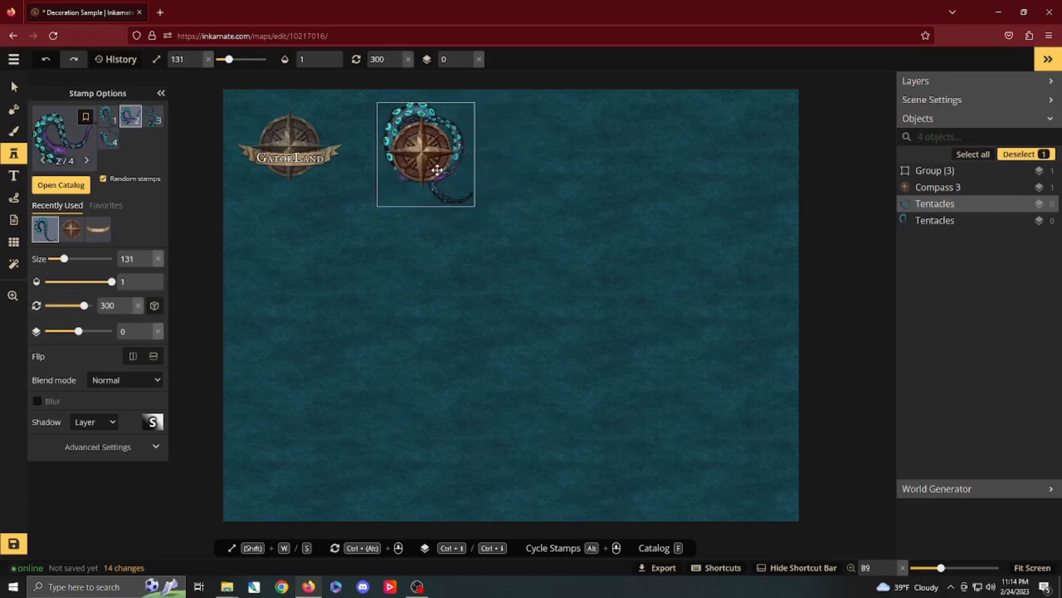
mouse_move(437, 172)
left_mouse_down()
mouse_move(477, 219)
mouse_move(429, 157)
left_mouse_up()
scroll(477, 218, "down", 8)
scroll(477, 218, "down", 9)
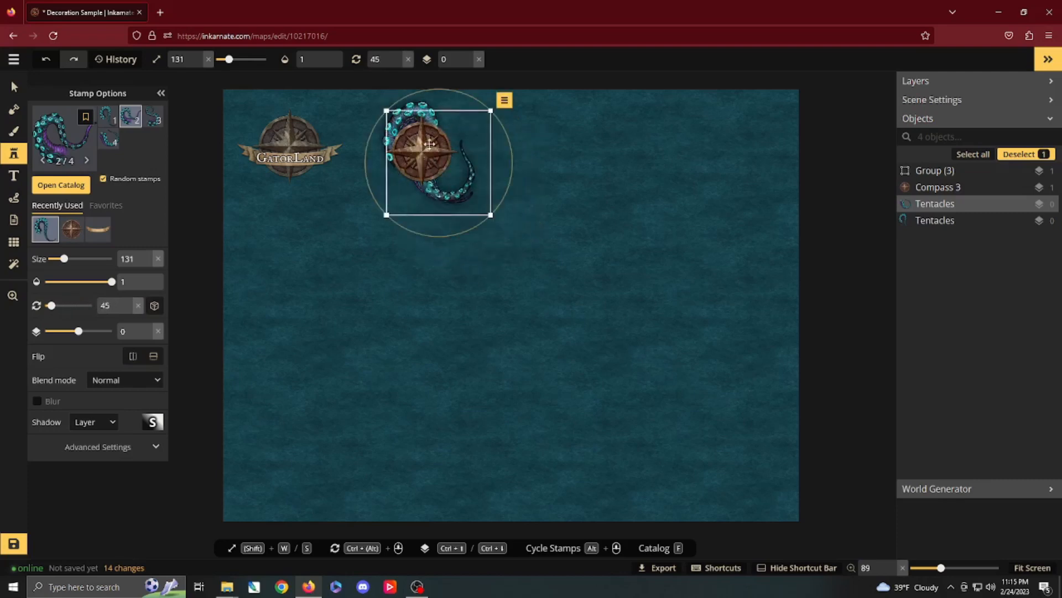
key("Escape")
key("Escape")
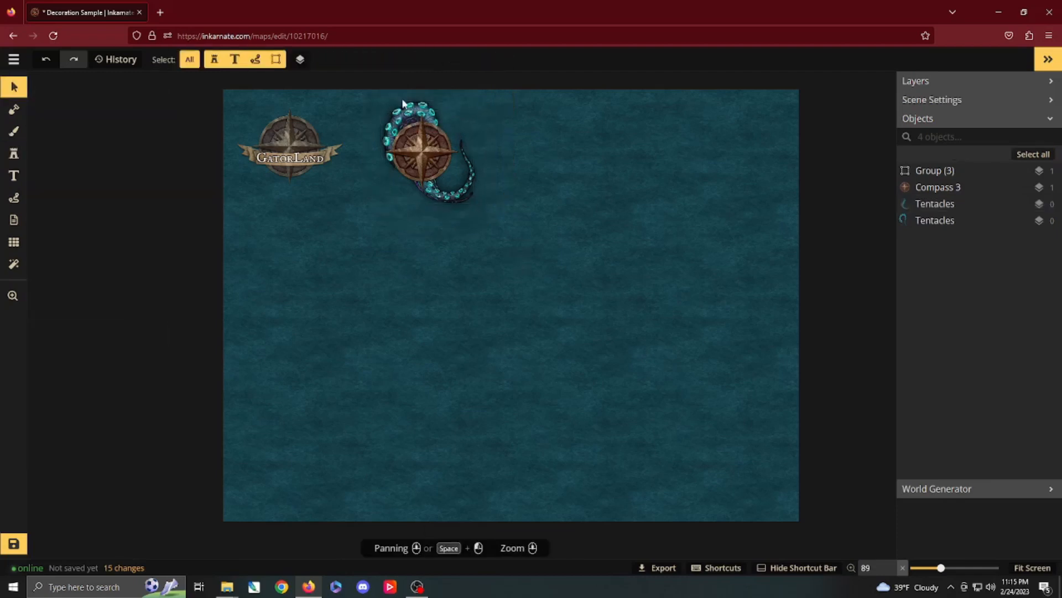
left_click_drag(388, 93, 479, 224)
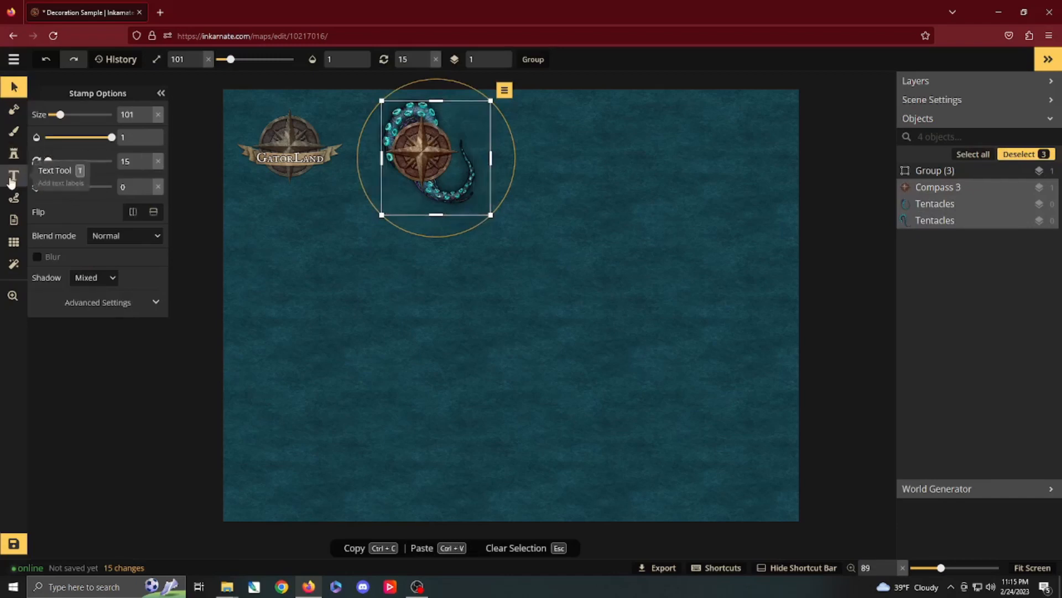
Clear the tentacle search and choose the silver title banner stamp from the Fantasy World Decorations.
left_click(14, 153)
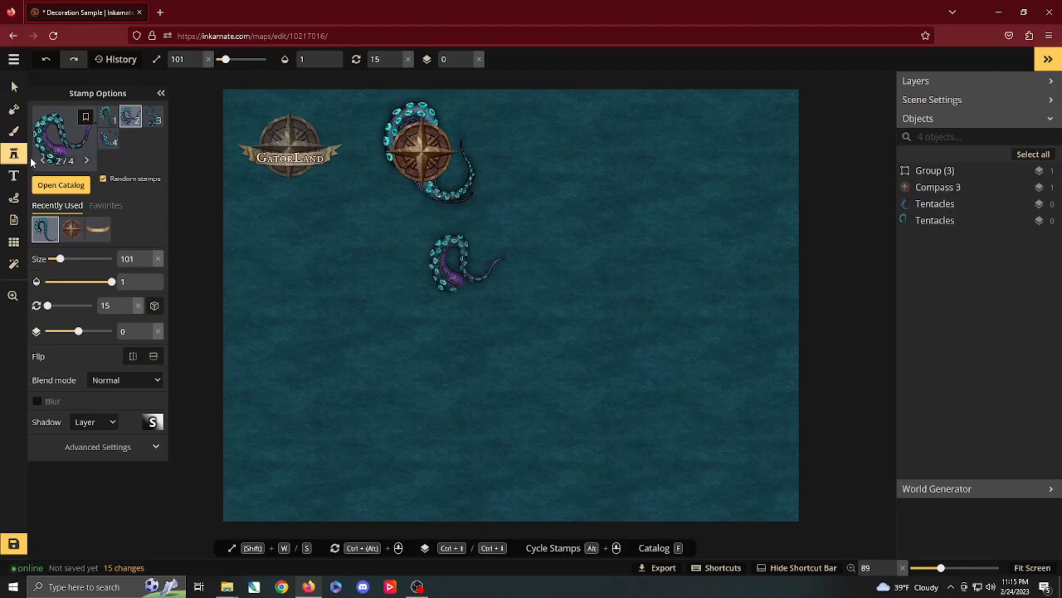
left_click(78, 186)
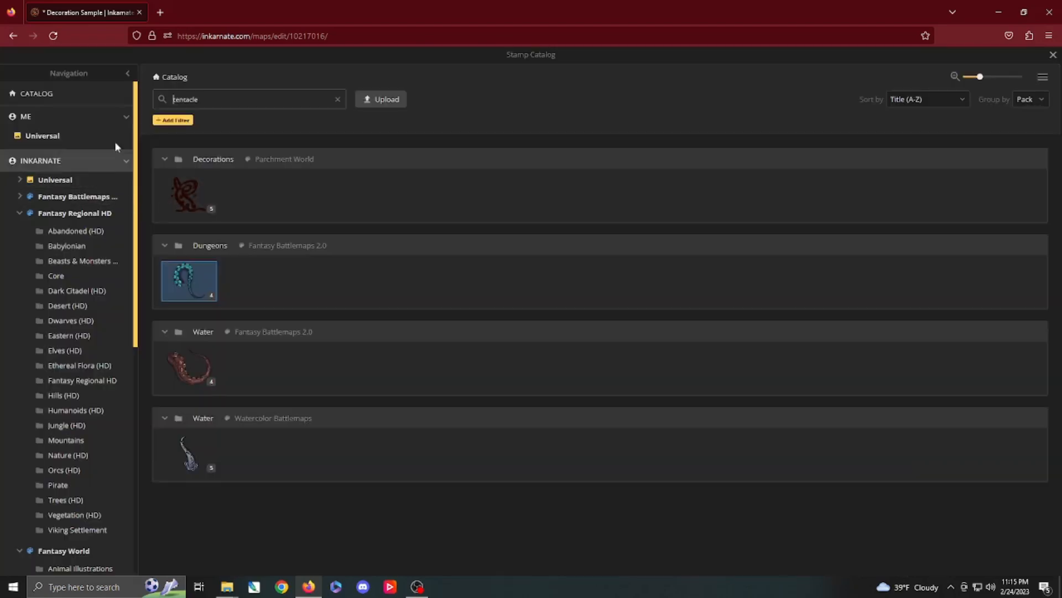
double_click(203, 102)
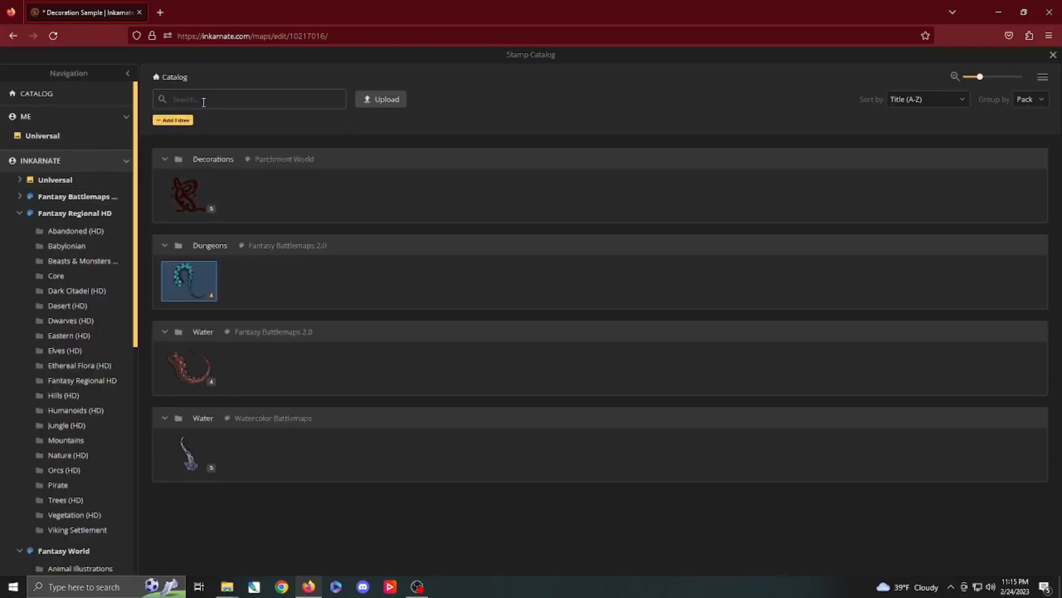
left_click(51, 556)
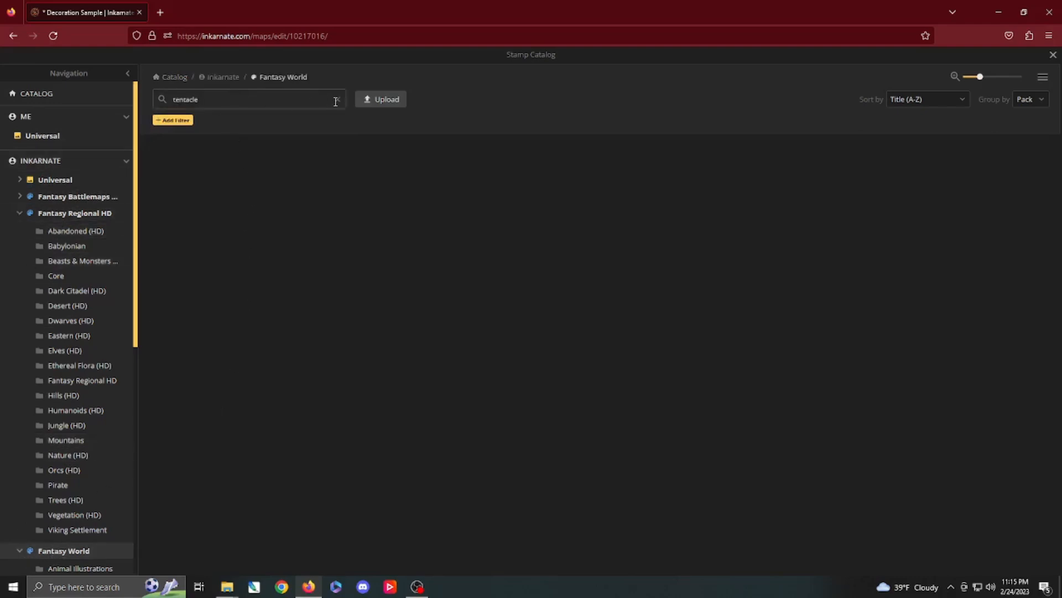
left_click(338, 99)
scroll(75, 398, "down", 5)
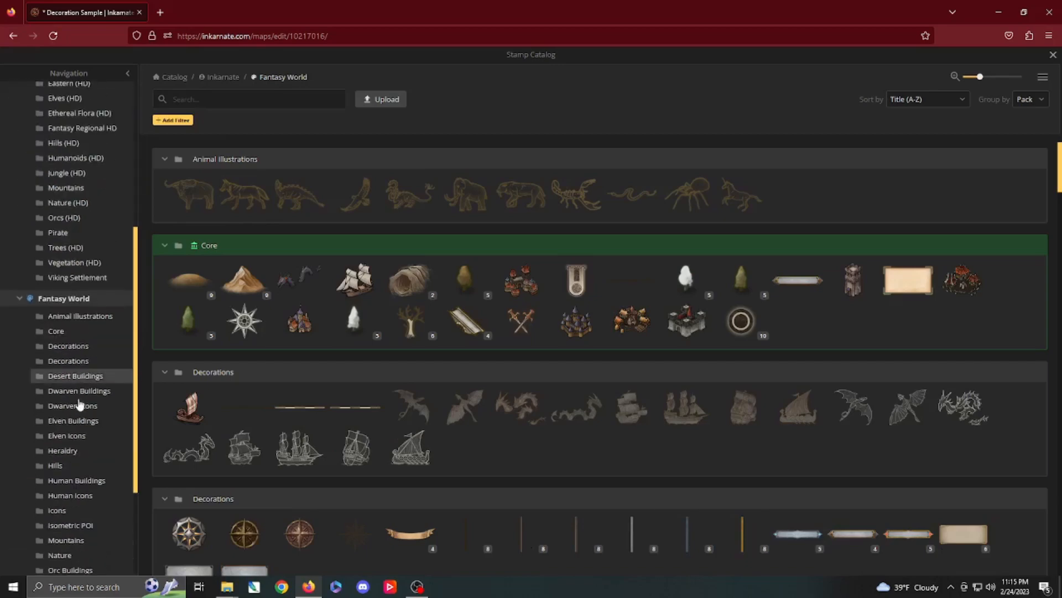
left_click(72, 347)
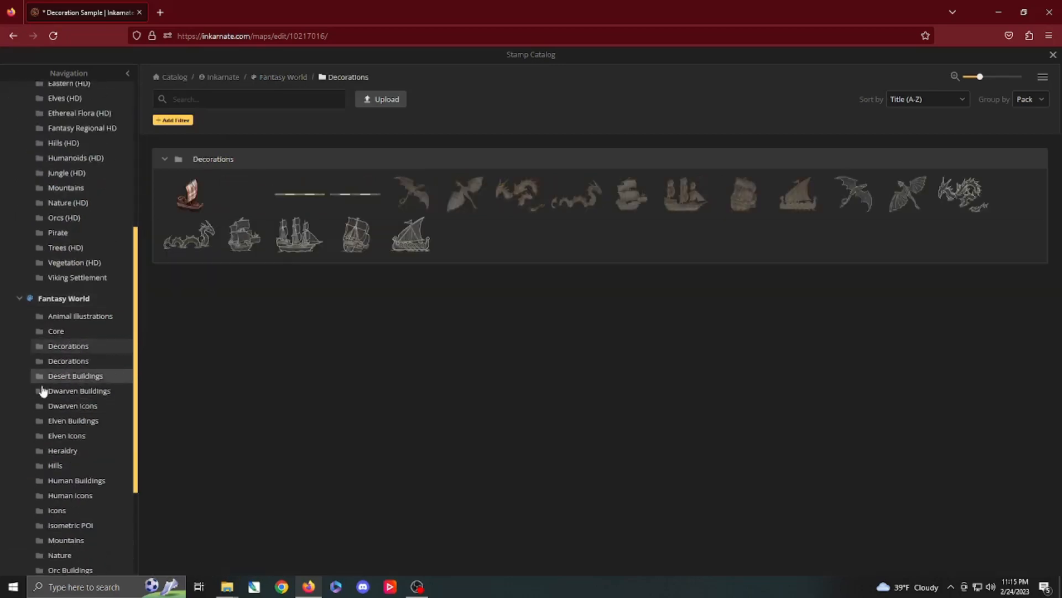
left_click(69, 363)
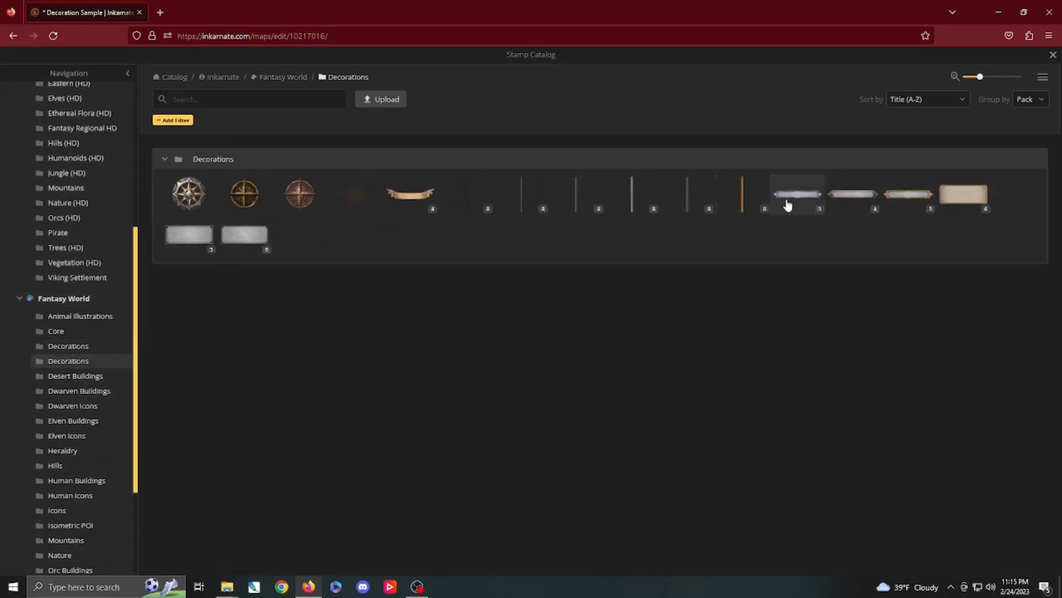
left_click(860, 201)
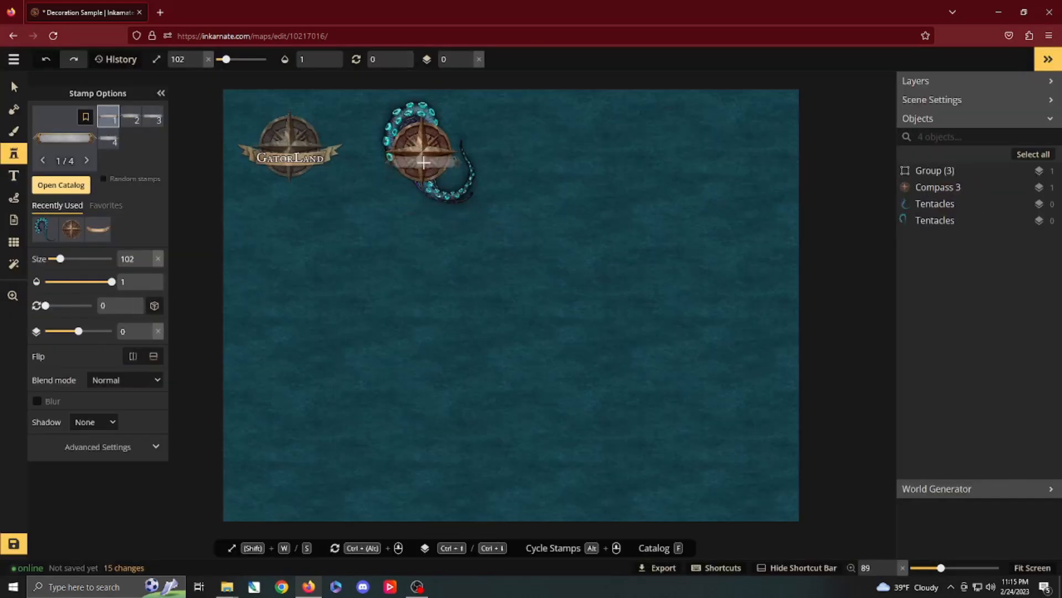
Place the title banner at size 130 across the tentacled compass and set its layer to 2, above the compass.
key("w")
key("w")
key("w")
key("w")
key("w")
key("w")
key("w")
key("w")
key("w")
key("w")
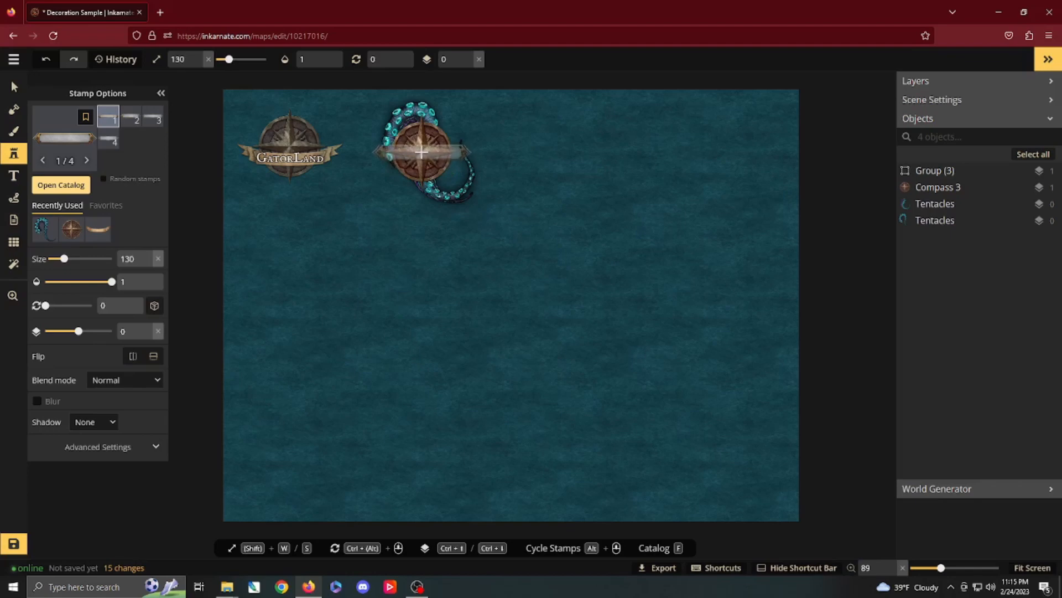
left_click(421, 151)
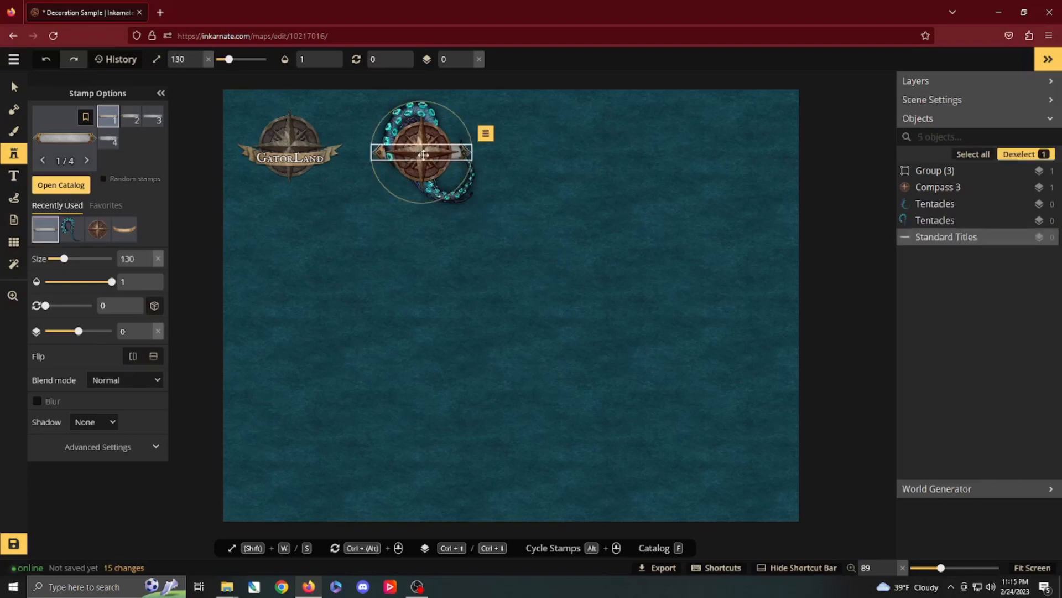
left_click(146, 330)
left_click(147, 331)
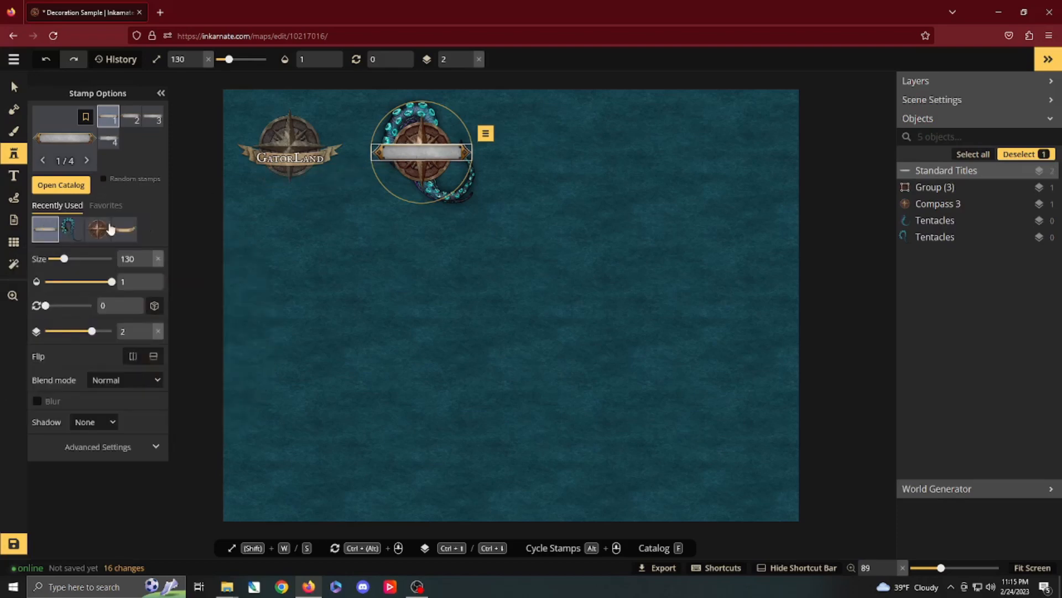
Add a "GatorLand" text label on the silver title banner and set its fill color to red f50c0c.
left_click(13, 175)
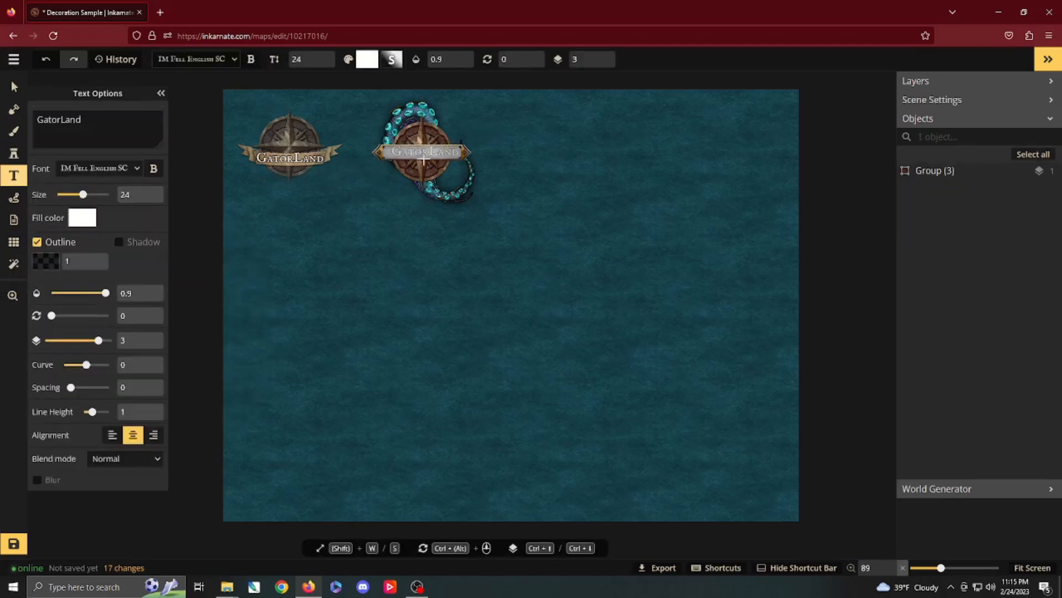
left_click(423, 158)
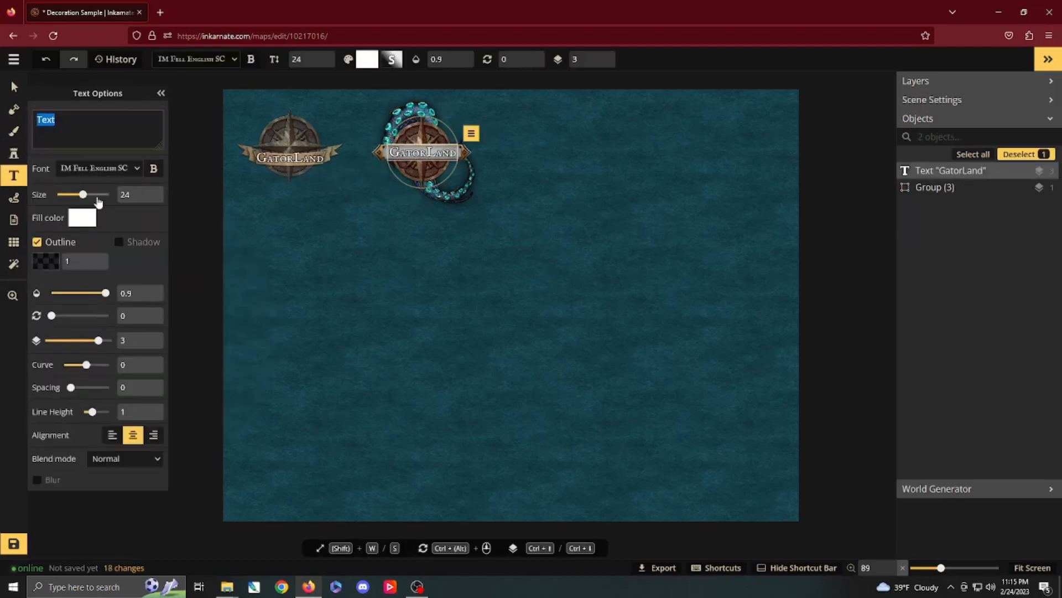
left_click(89, 224)
left_click_drag(108, 152, 224, 156)
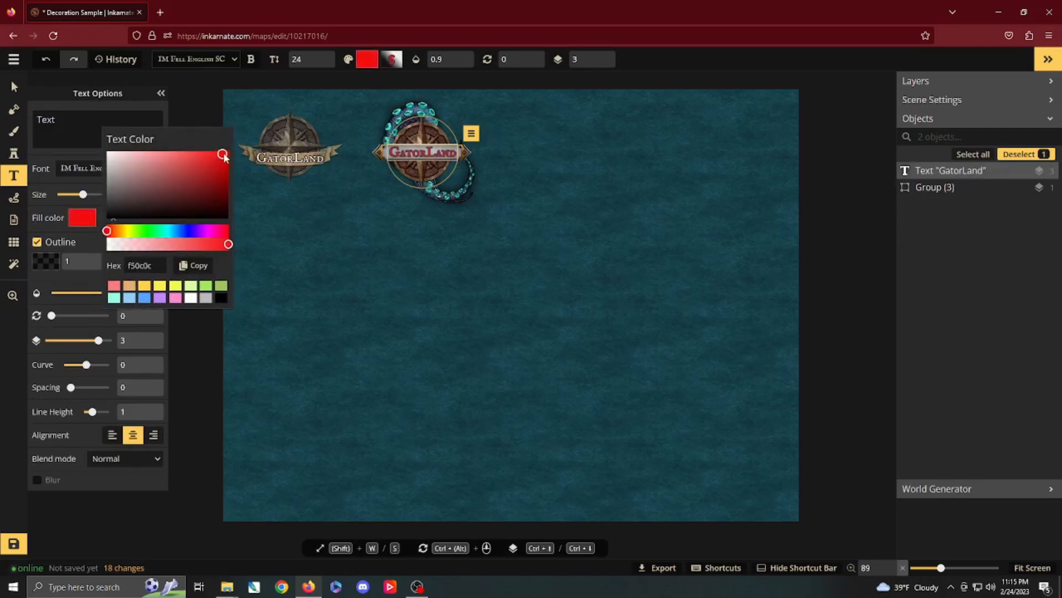
Group the second emblem's label, banner, compass and two tentacles into one object and shift it slightly down.
right_click(424, 222)
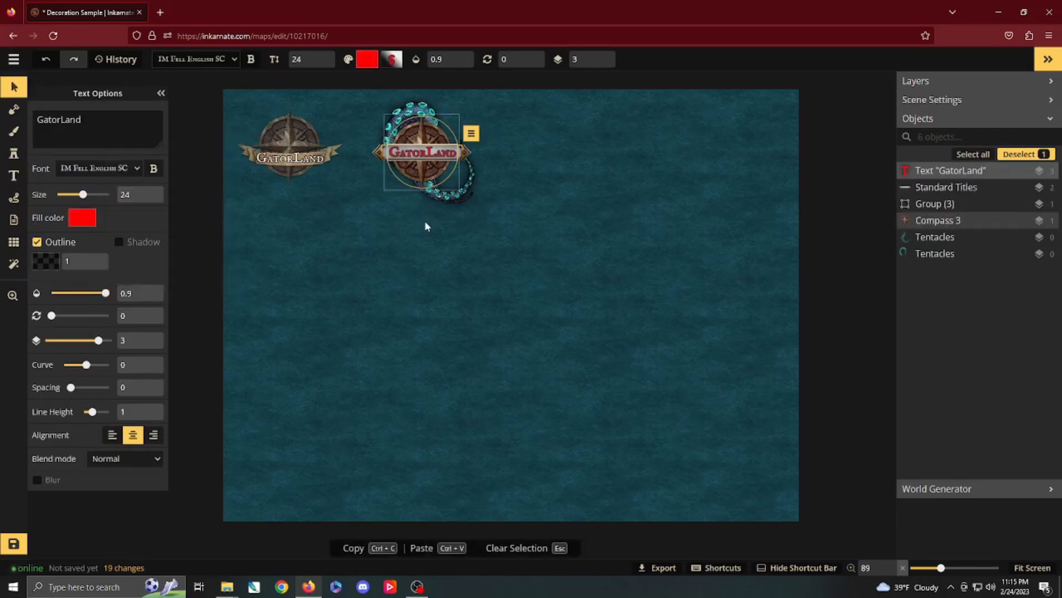
left_click_drag(380, 97, 479, 236)
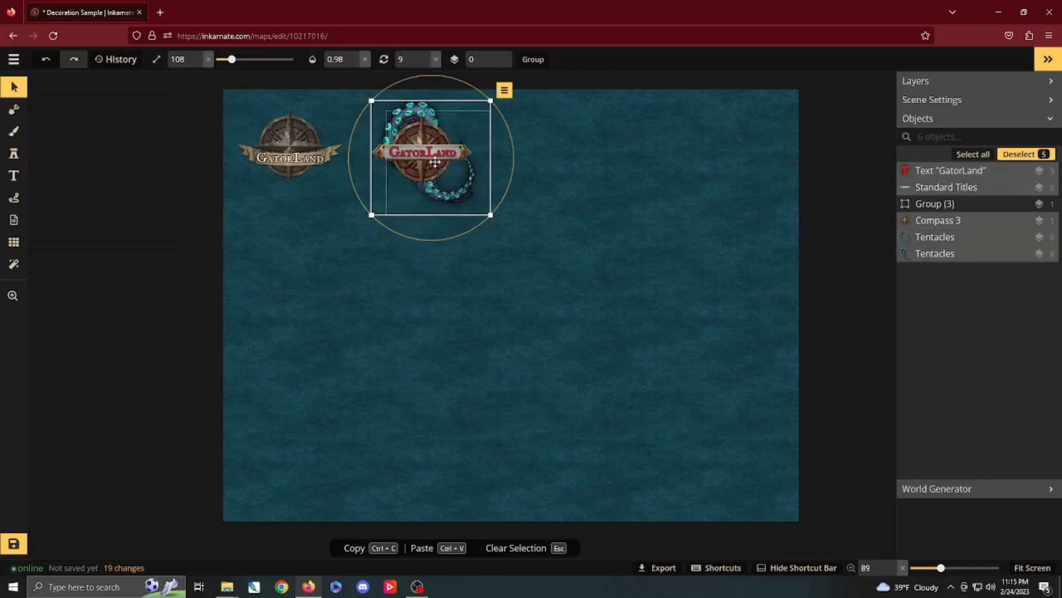
left_click(504, 90)
left_click(520, 124)
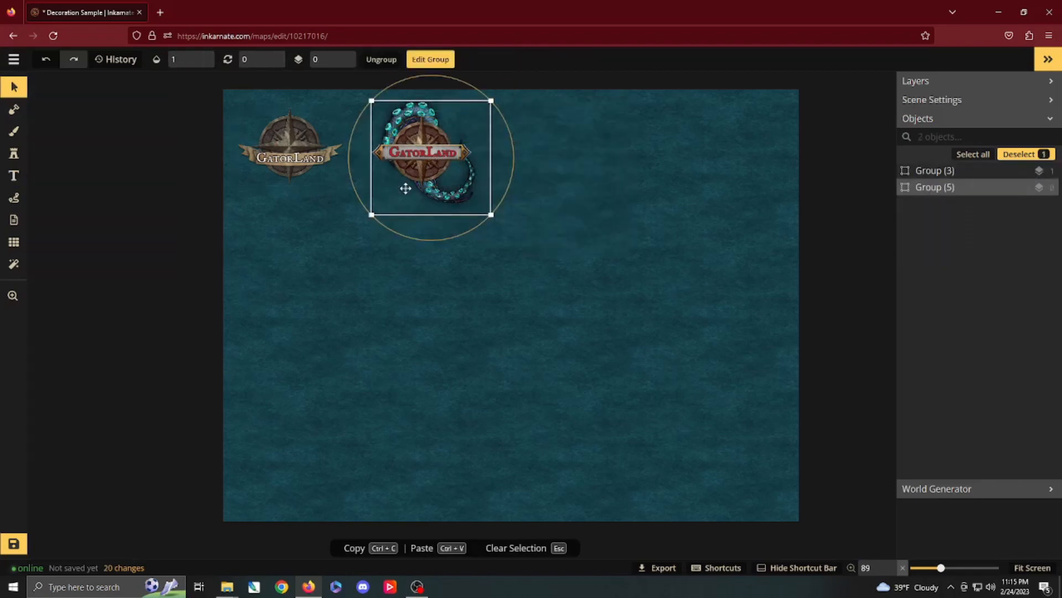
mouse_move(399, 182)
left_mouse_down()
mouse_move(368, 244)
mouse_move(399, 186)
left_mouse_up()
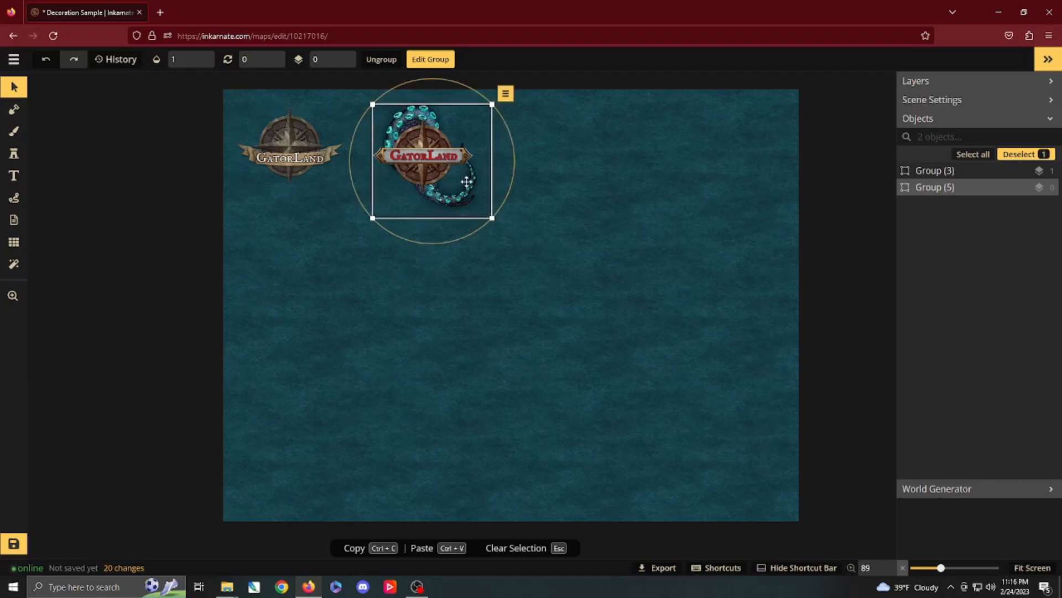
left_click(585, 199)
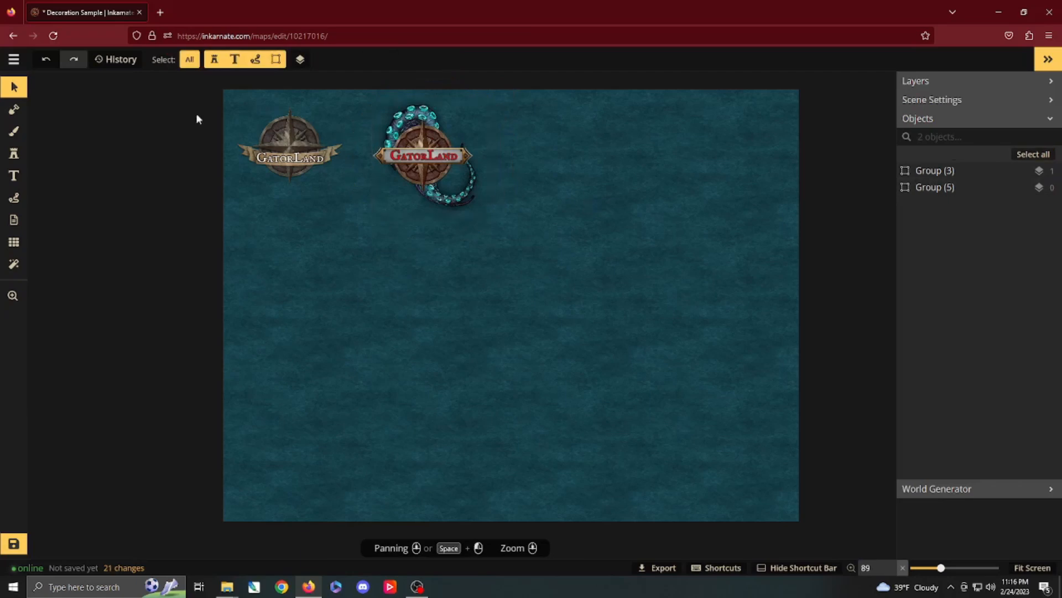
Choose the Legends (Bronze) stamp from the Fantasy World Decorations and place it at size 130 below the two emblems.
left_click(14, 153)
left_click(71, 188)
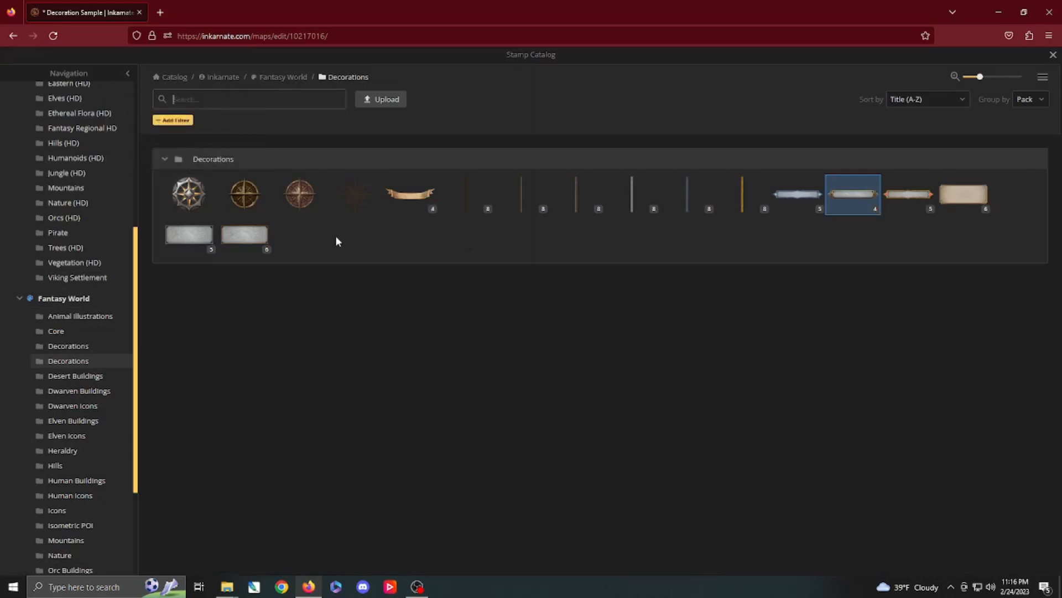
mouse_move(259, 239)
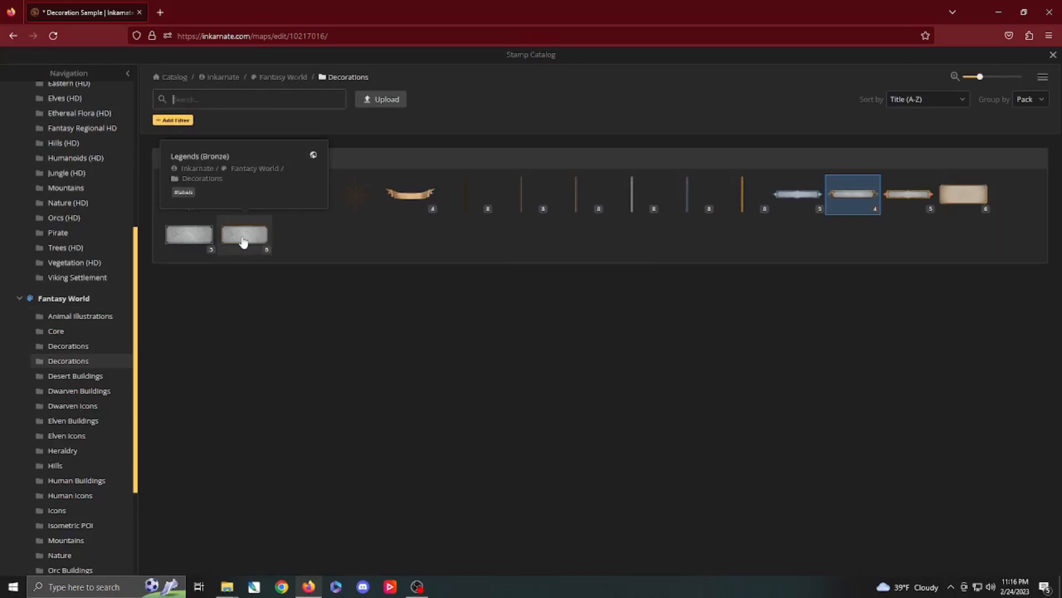
left_click(243, 237)
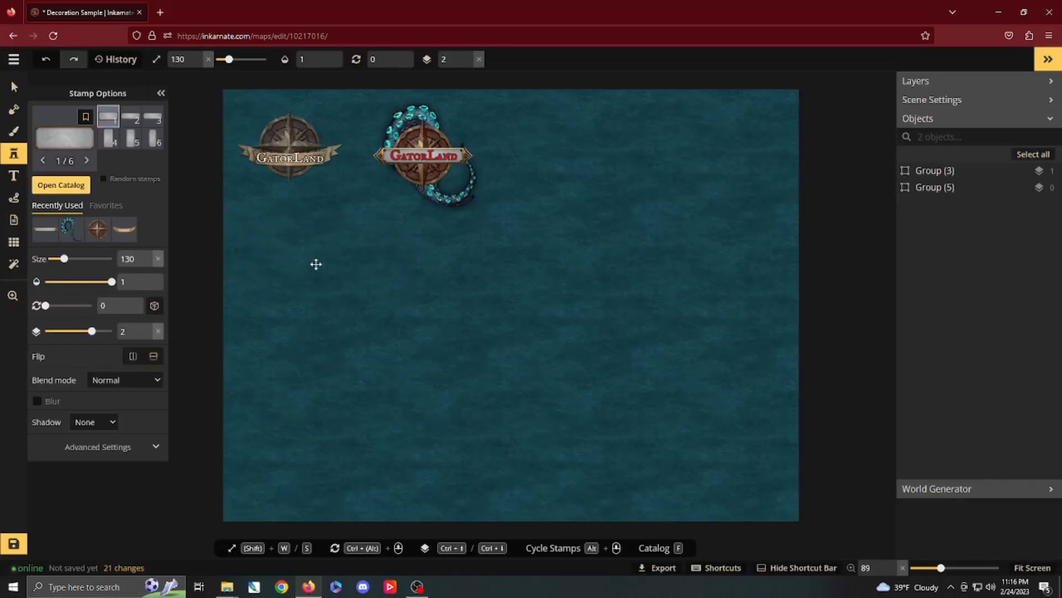
left_click(316, 264)
left_click_drag(305, 270, 311, 273)
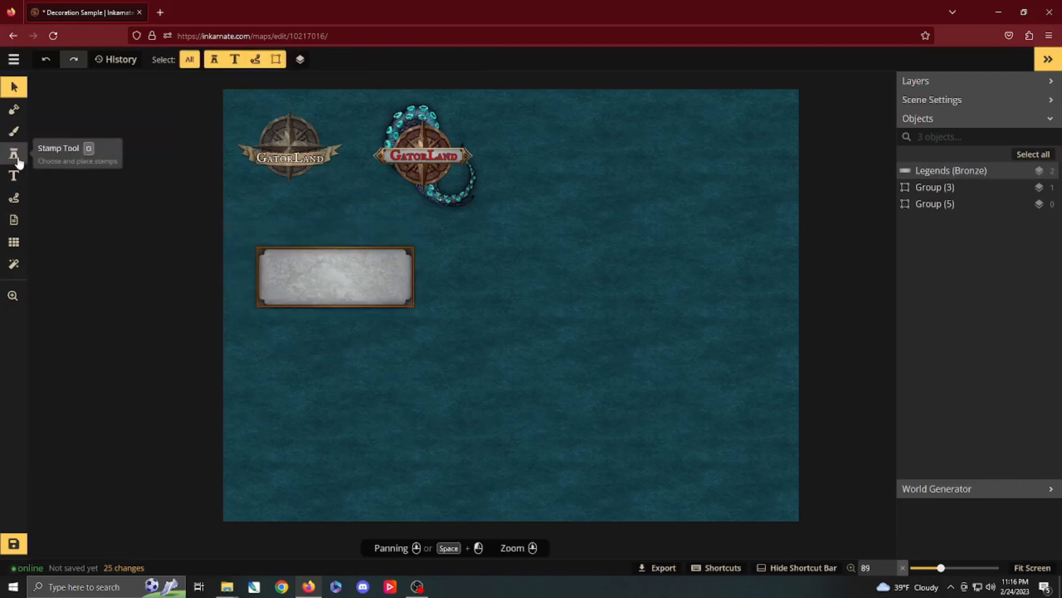
left_click(14, 156)
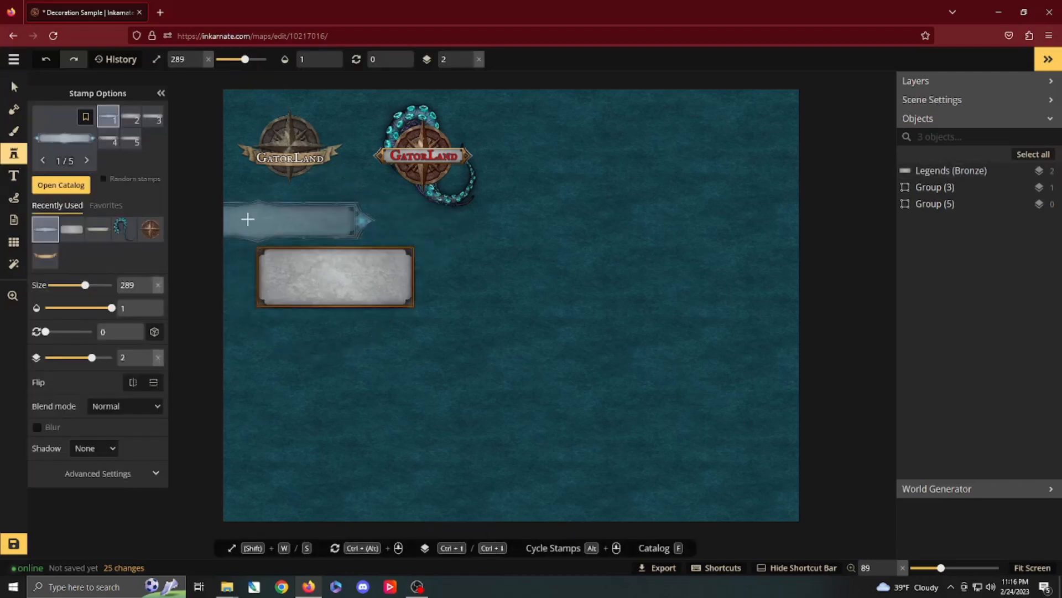
left_click(71, 229)
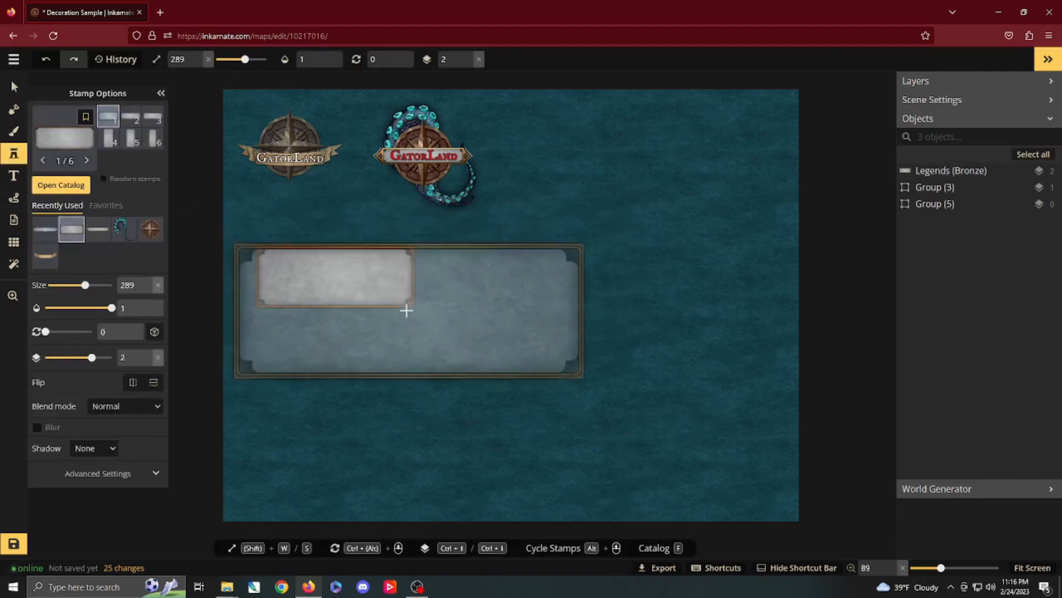
key("w")
key("w")
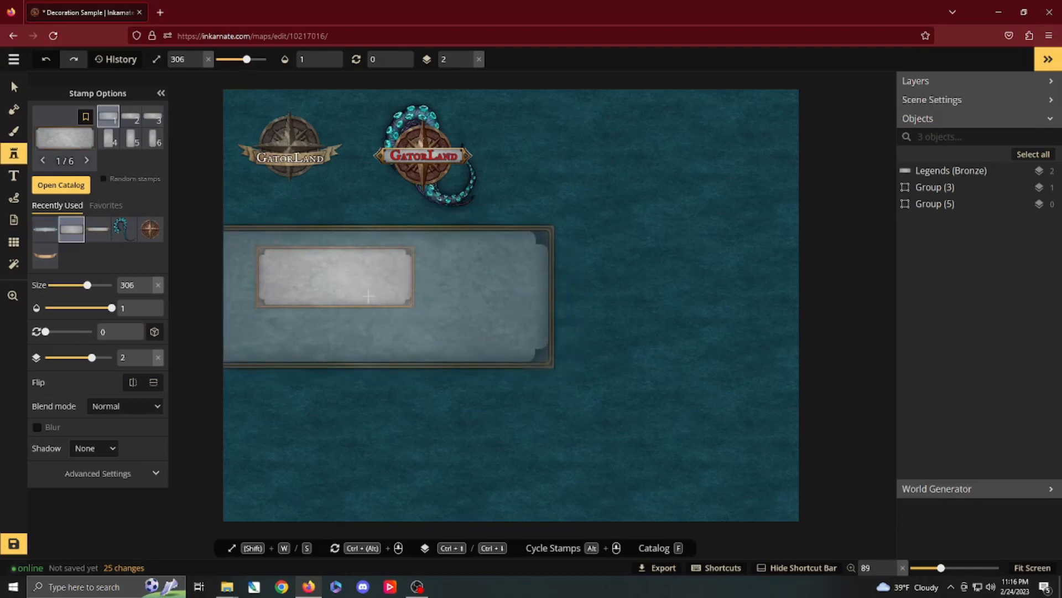
key("v")
left_click(370, 295)
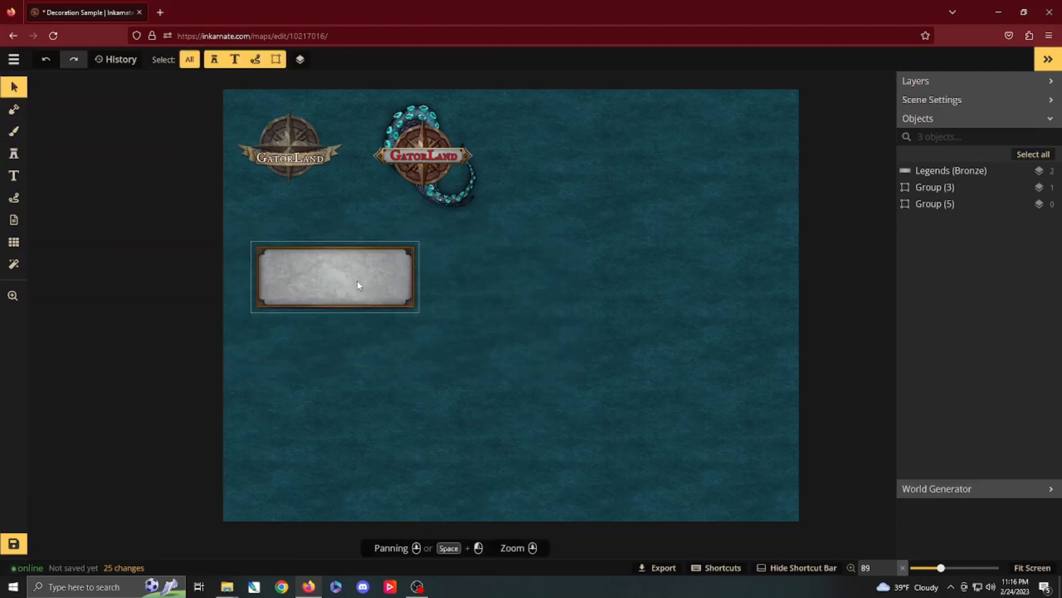
Reuse the placed bronze legend's stamp settings, enlarge the stamp to size 166 and place a second legend centered over the first.
left_click(347, 282)
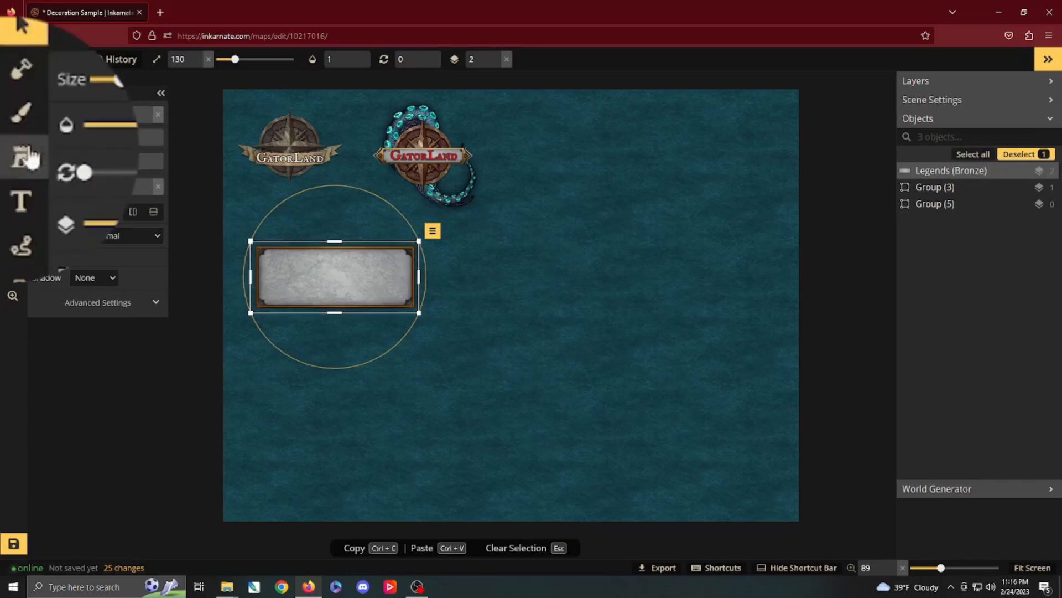
left_click(21, 166)
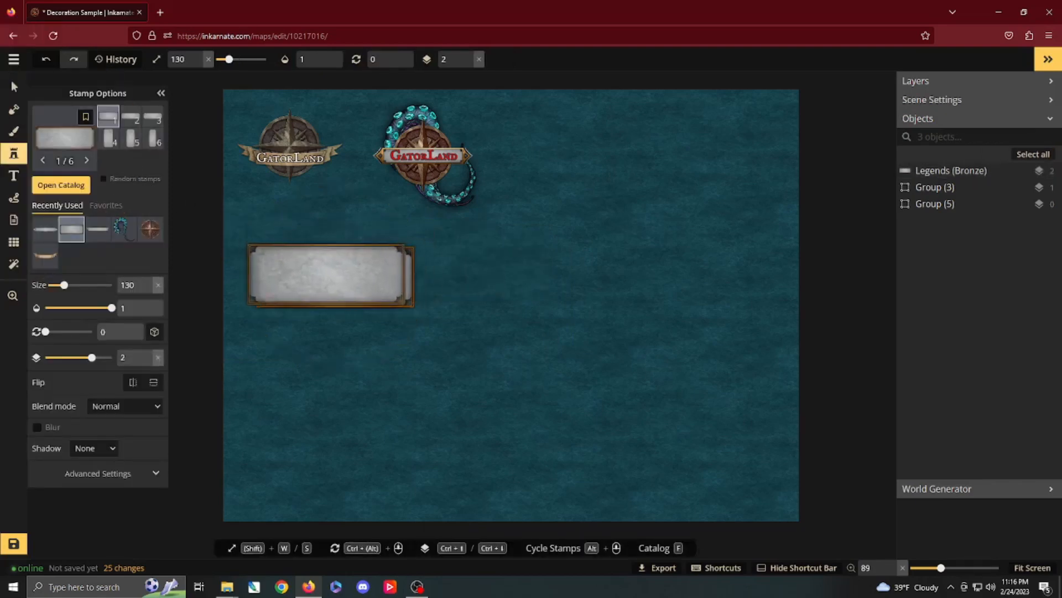
key("shift+w")
key("shift+w")
key("shift+w")
key("shift+w")
key("shift+w")
key("shift+w")
key("shift+w")
key("shift+w")
key("shift+w")
key("shift+w")
key("shift+w")
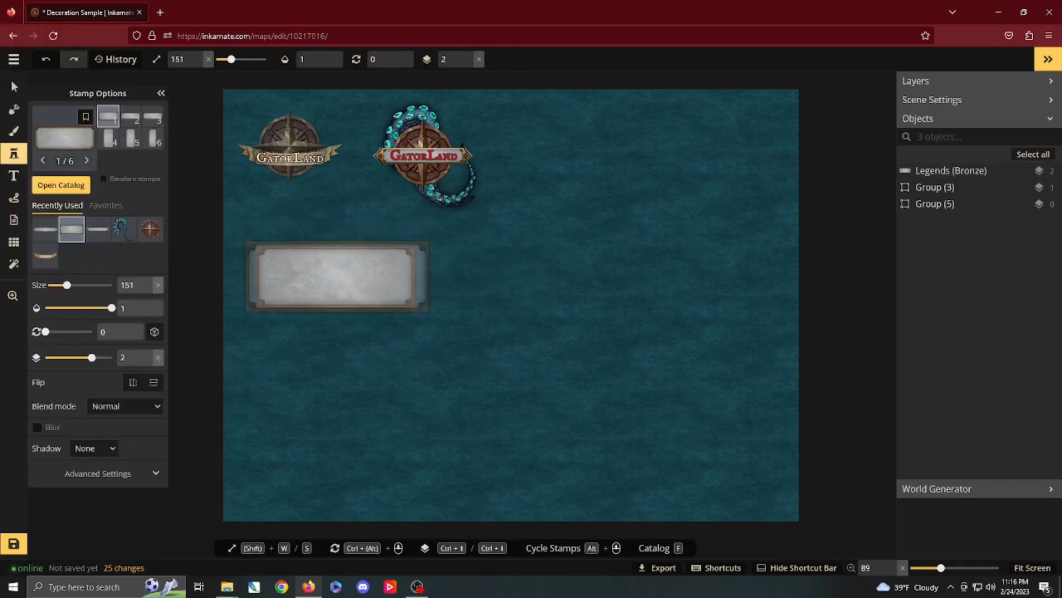
key("shift+w")
key("shift+w")
key("shift+w")
key("shift+w")
key("shift+w")
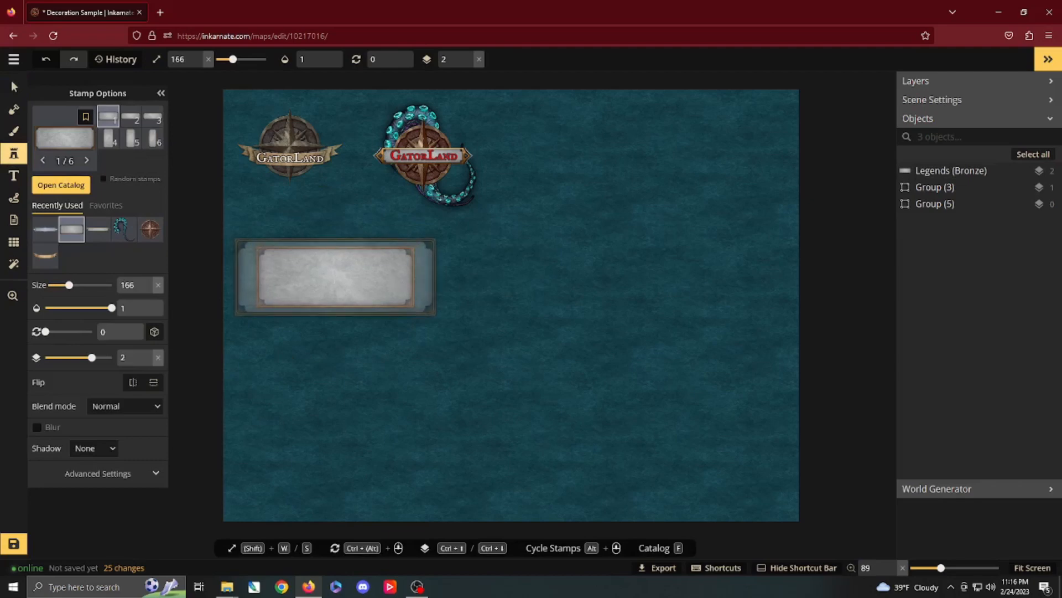
left_click(335, 276)
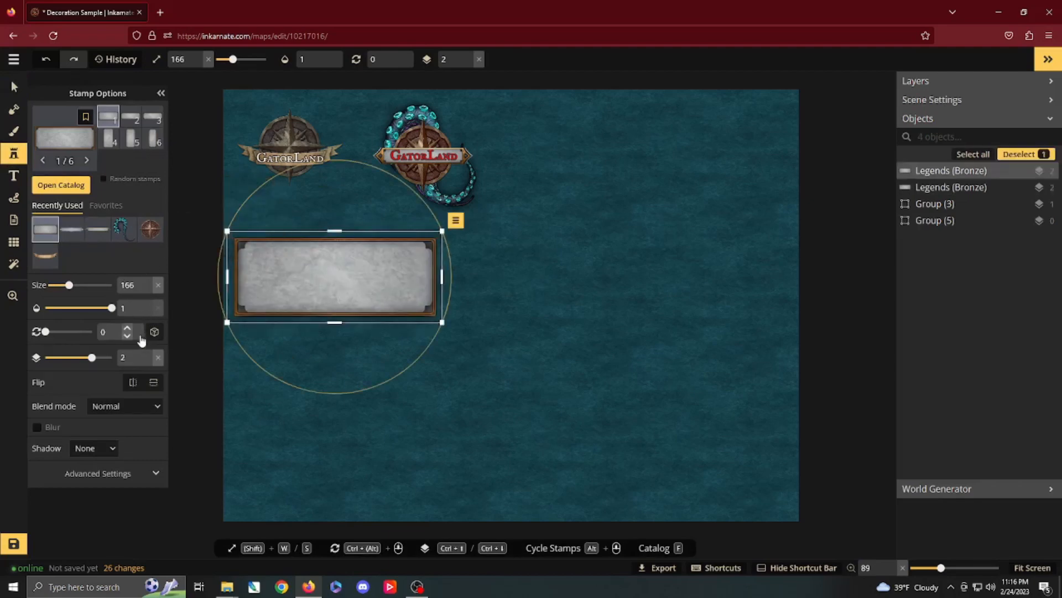
Set the larger bronze legend's layer to 1 so it sits behind the smaller one, and adjust its position slightly.
left_click(146, 361)
key("Escape")
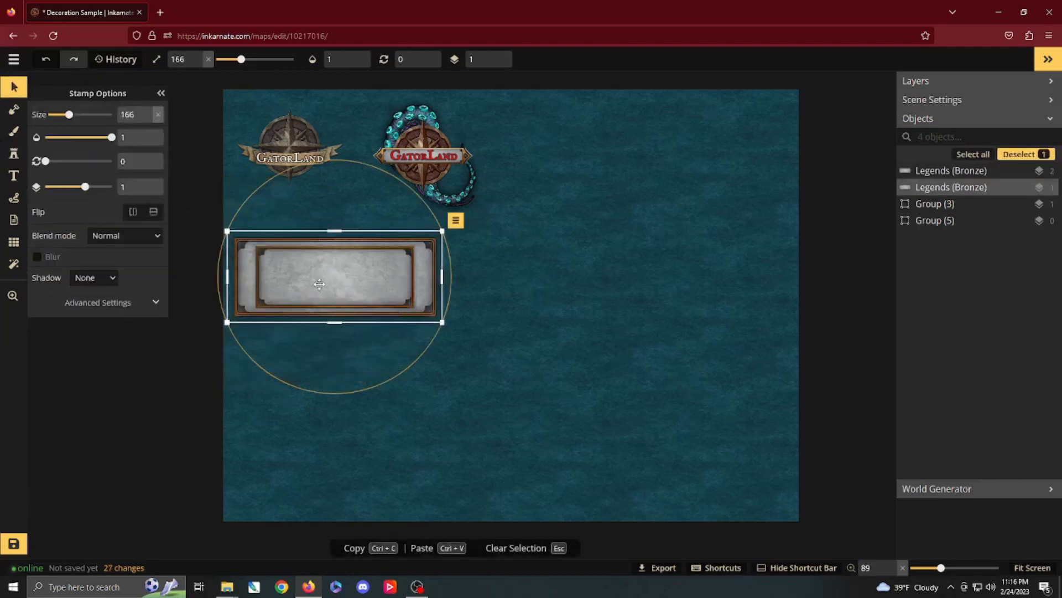
left_click_drag(329, 287, 331, 288)
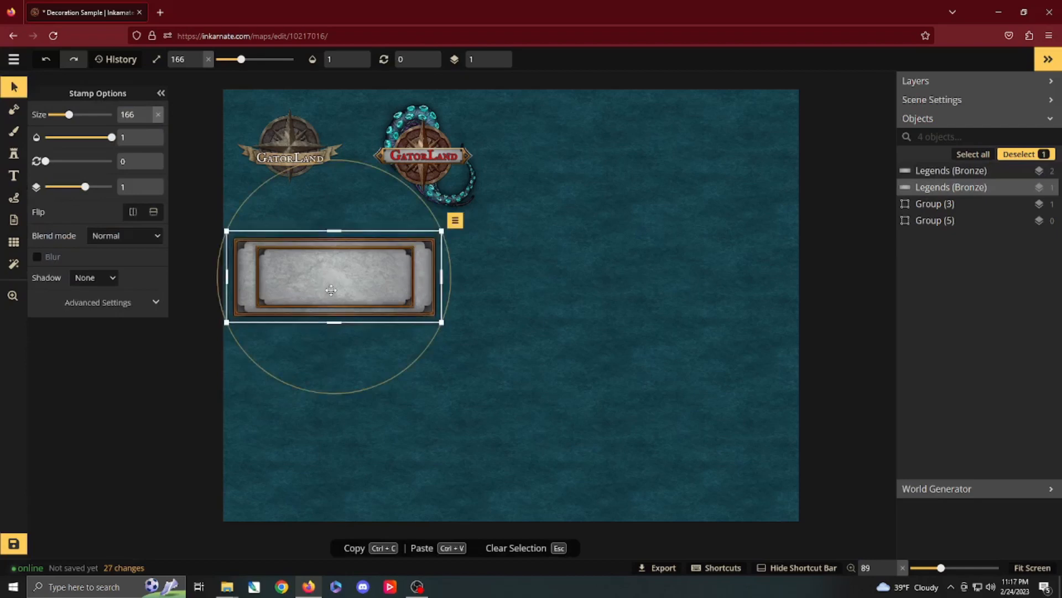
Narrow the larger bronze legend to a transform width of 87 so it frames the smaller one, keeping its height.
left_click(120, 302)
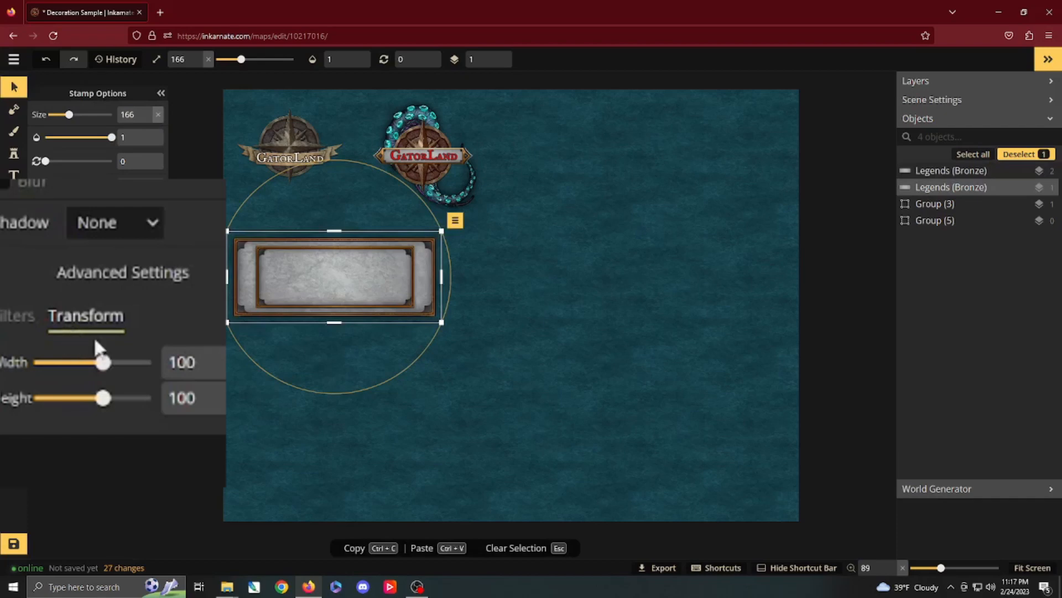
left_click_drag(102, 361, 96, 360)
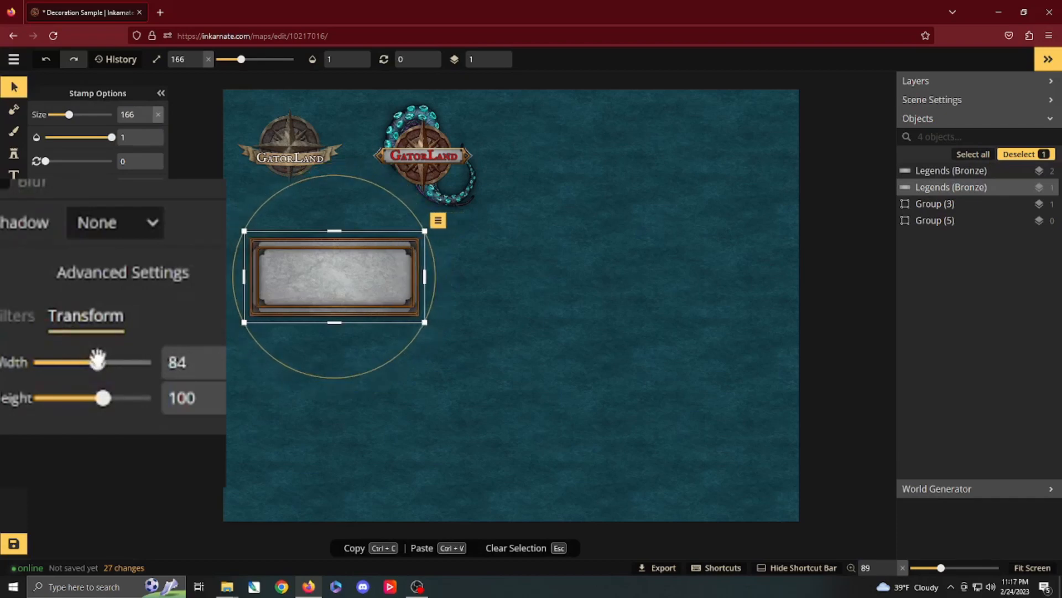
left_click(148, 346)
left_click(148, 345)
left_click(147, 346)
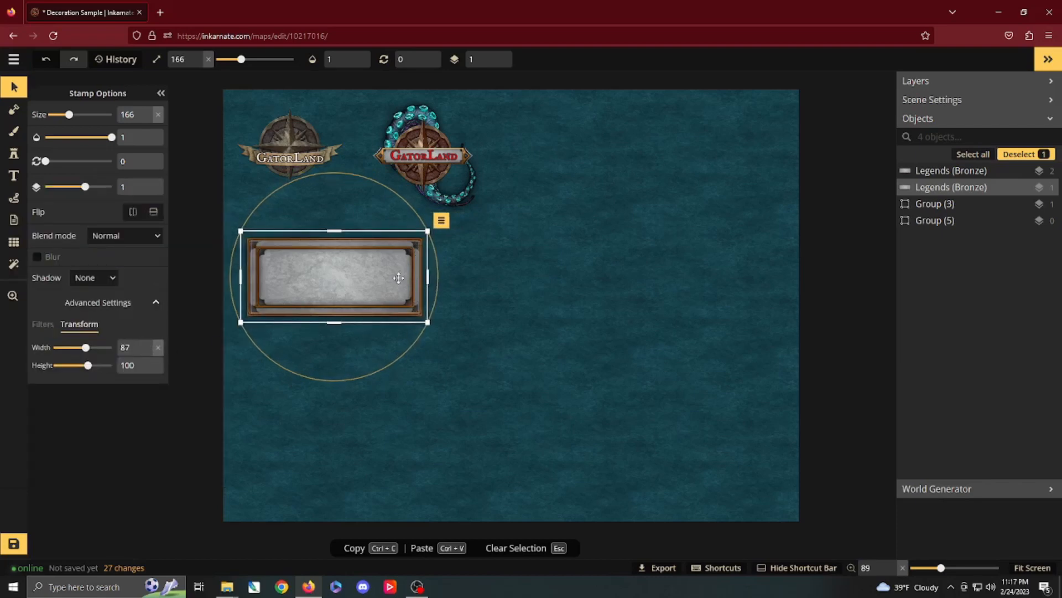
left_click(525, 346)
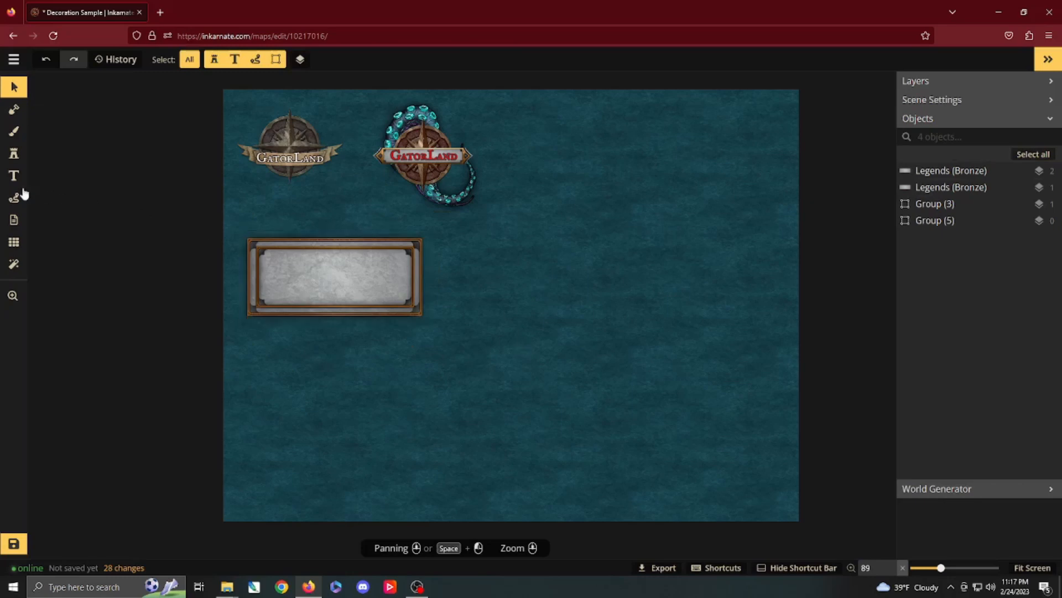
Add a "Gatorland" text label on the bronze plaque, enlarge it to size 45 and center it.
key("t")
left_click(331, 291)
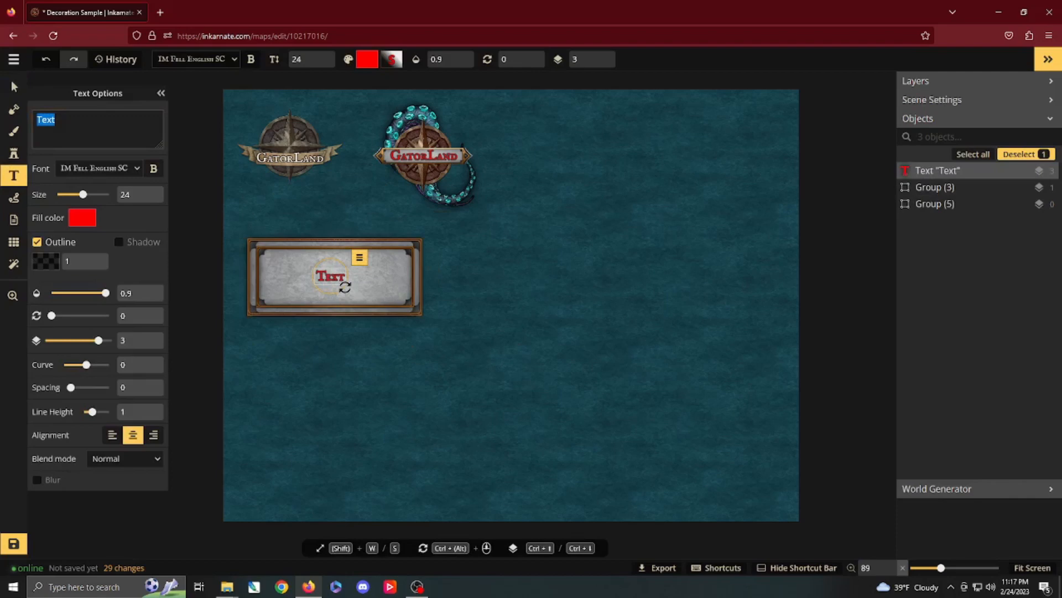
type("Gatorland")
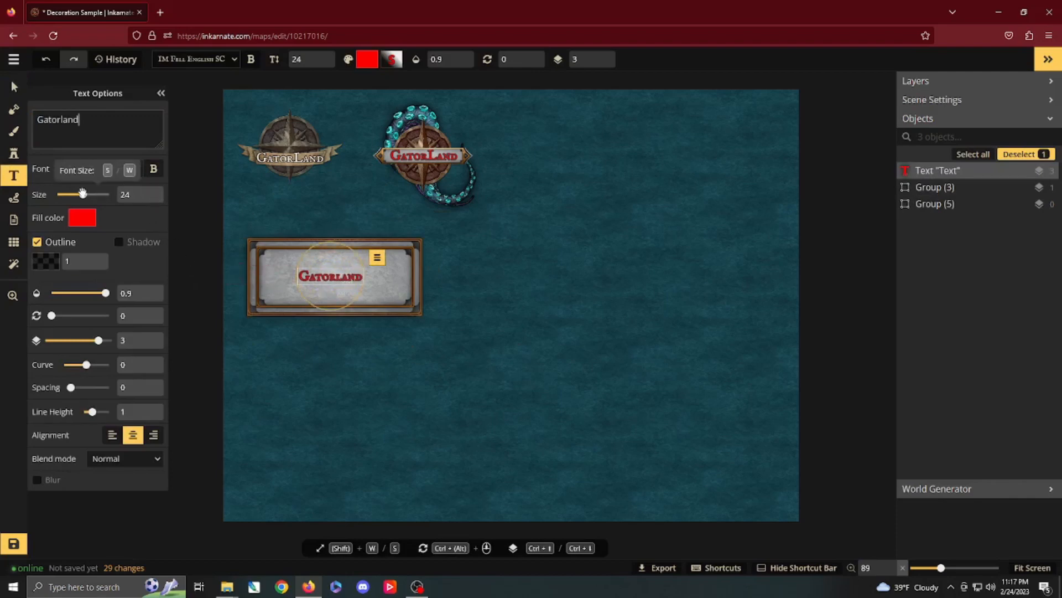
left_click_drag(83, 194, 91, 195)
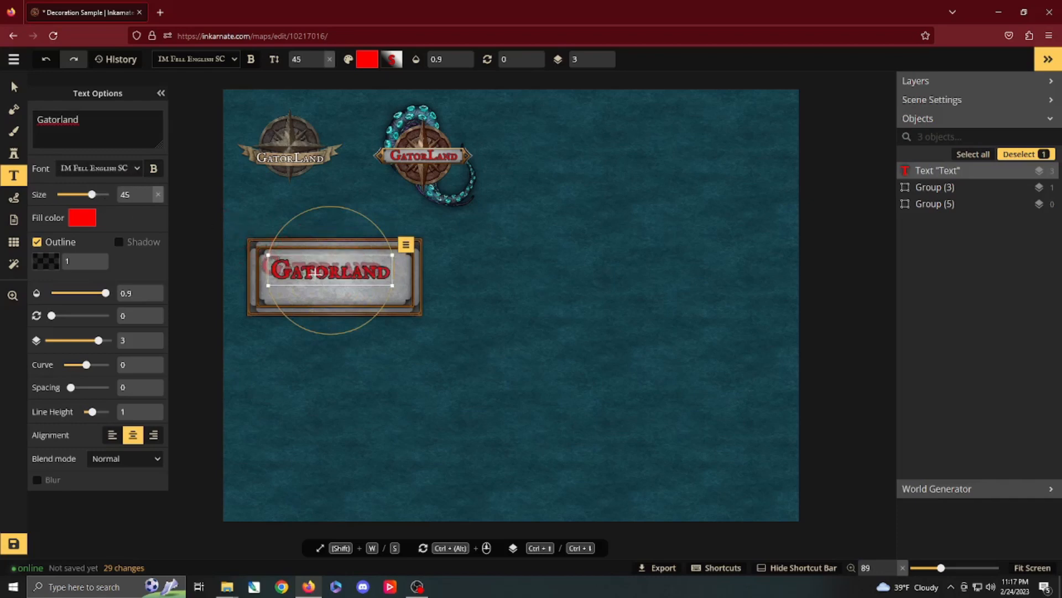
left_click(15, 88)
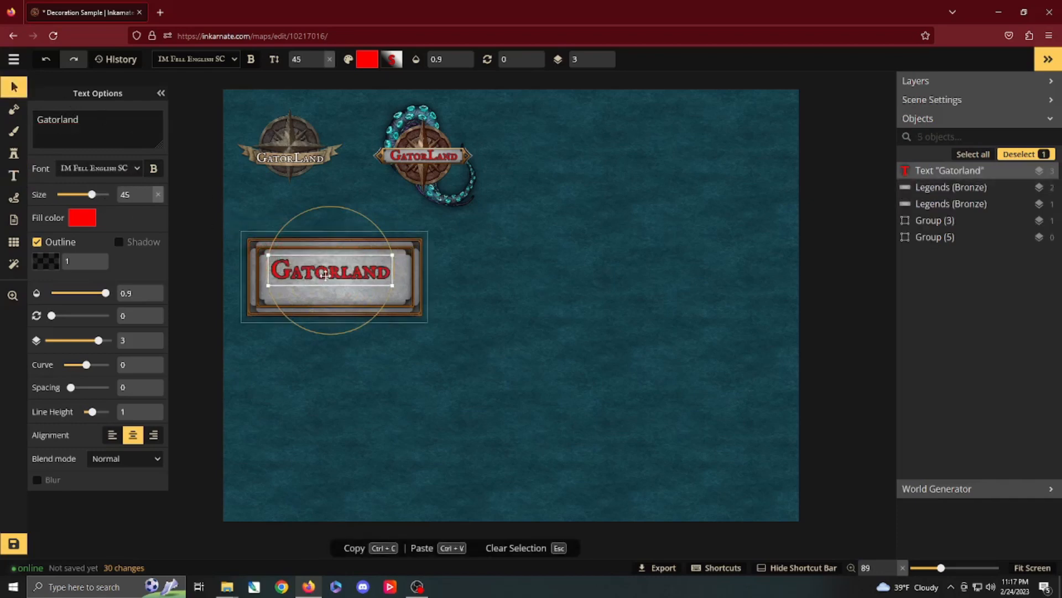
left_click_drag(324, 274, 330, 281)
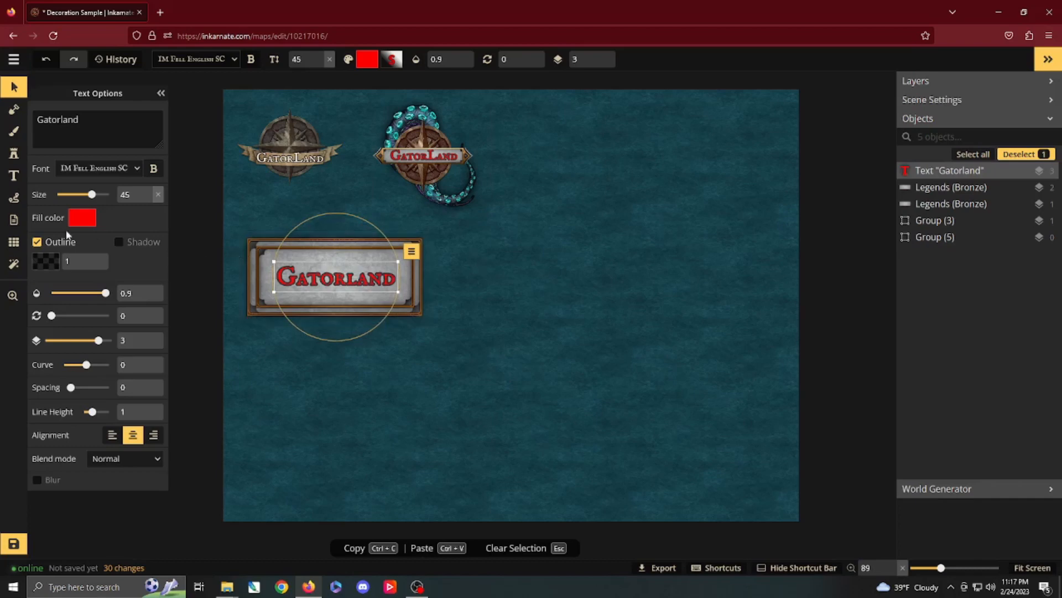
Choose the Silver Frame stamp's fourth variant, the corner with a purple gem, and place it at size 166 in the map's lower-right corner.
left_click(11, 160)
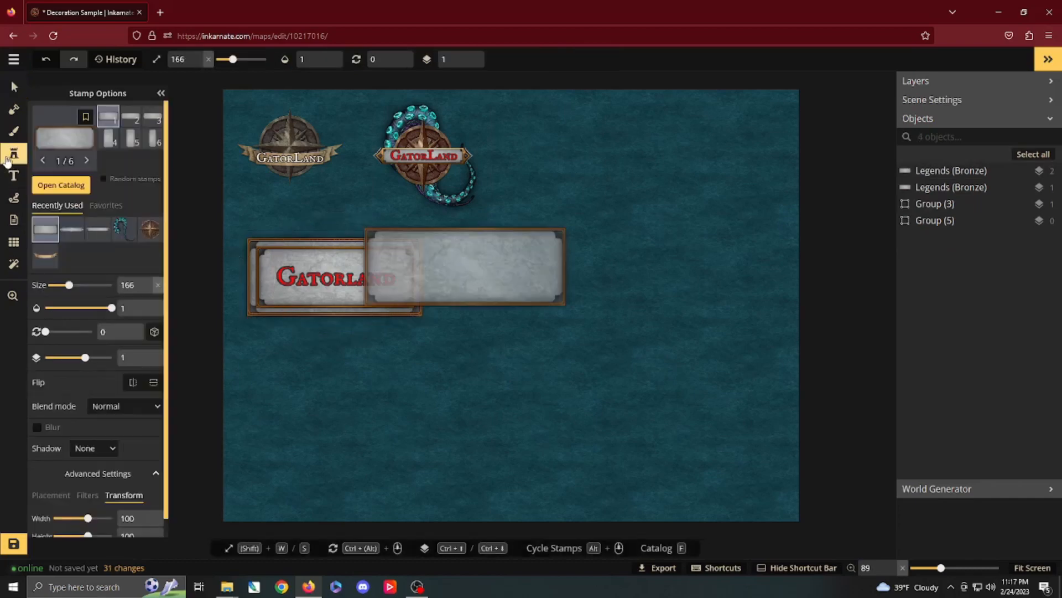
left_click(61, 185)
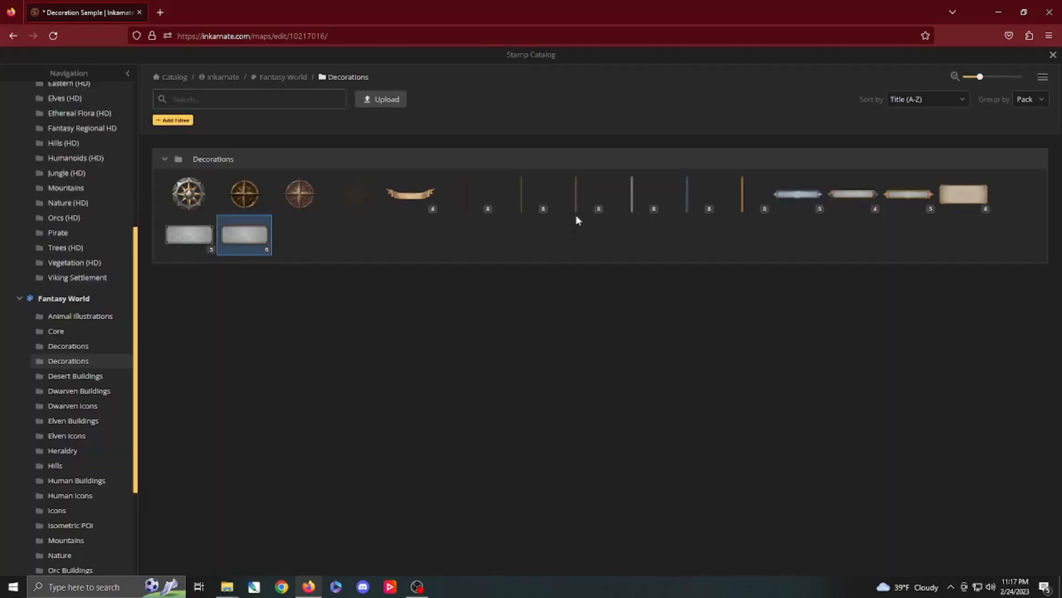
left_click(633, 200)
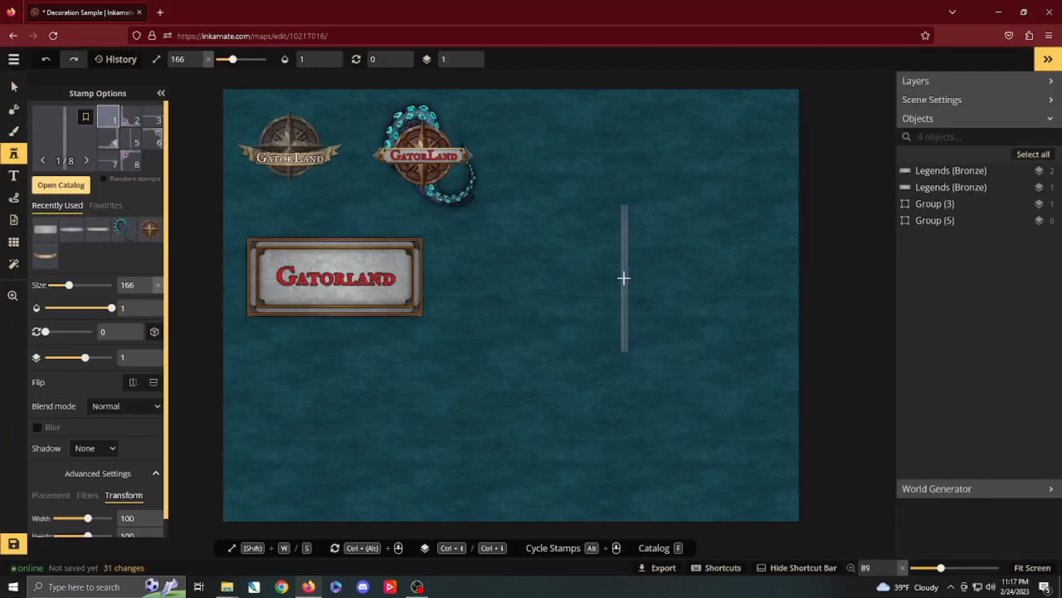
left_click(115, 144)
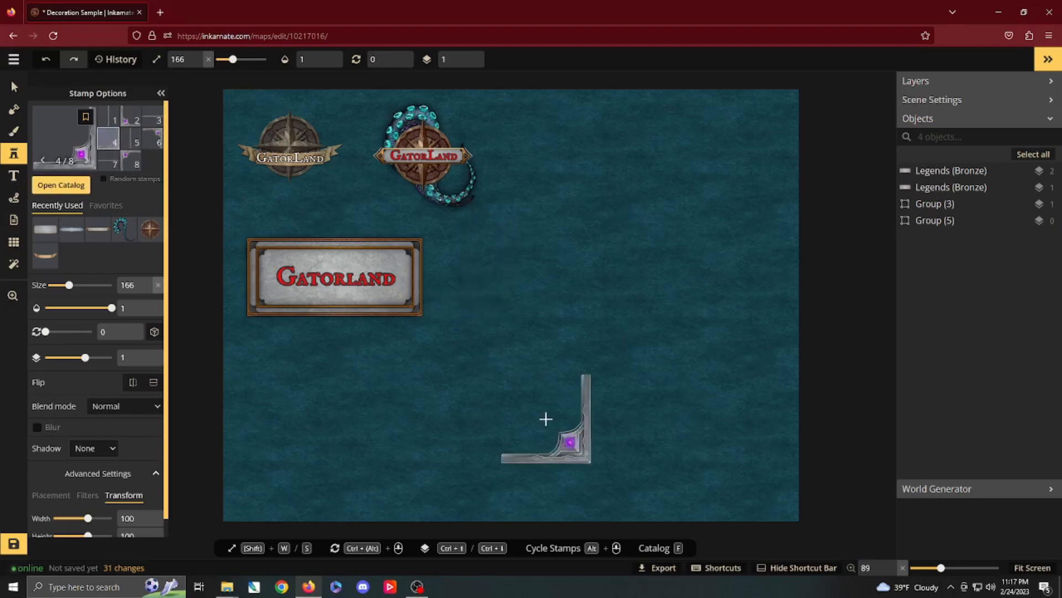
left_click(753, 476)
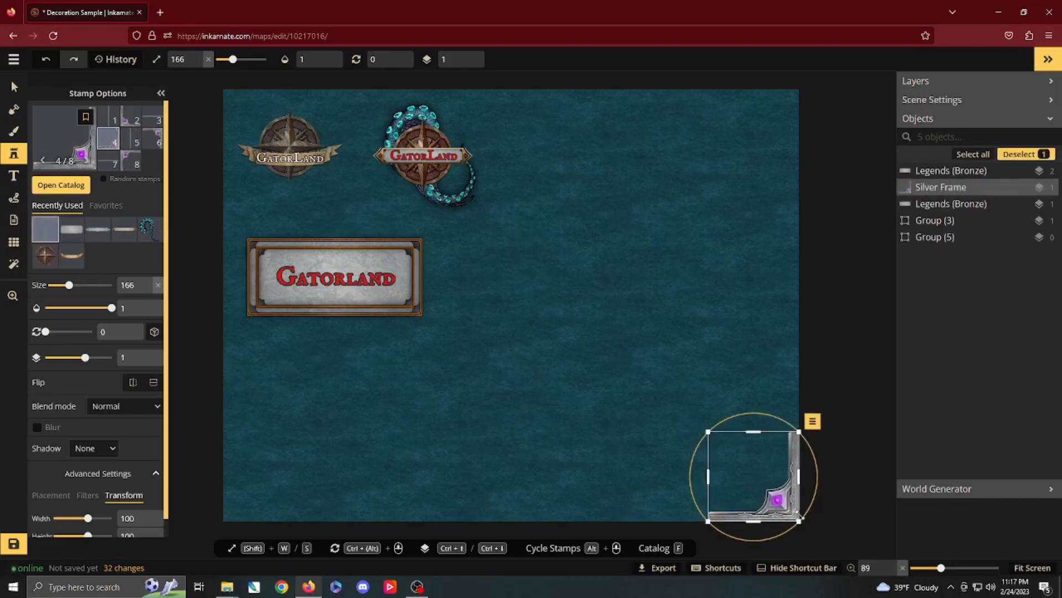
Place a second purple-gem Silver Frame corner, rotate it to 90 degrees and fit it into the map's lower-left corner.
left_click(292, 456)
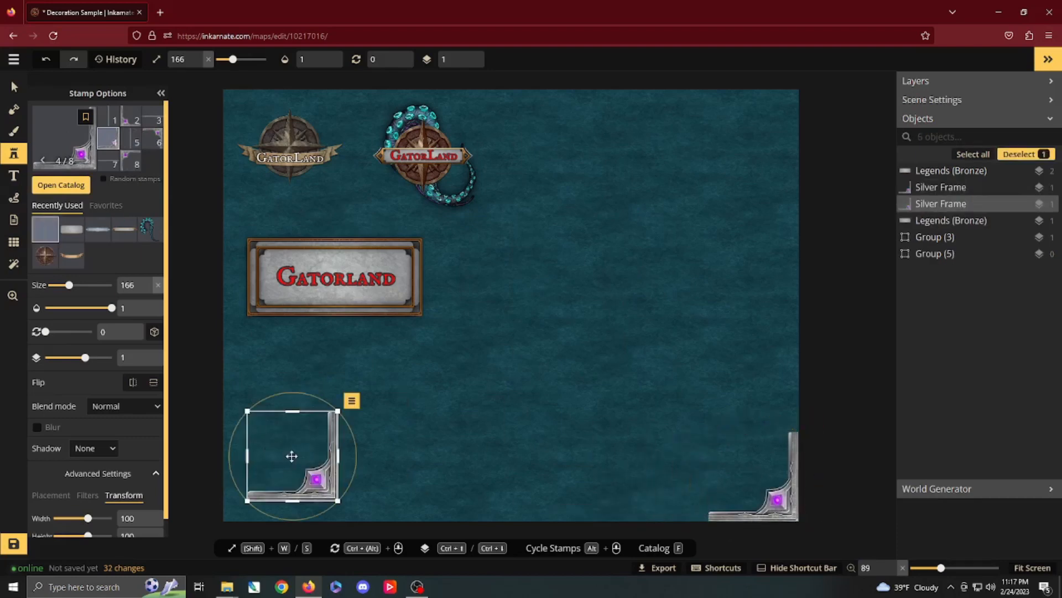
scroll(292, 456, "up", 6, "ctrl+alt")
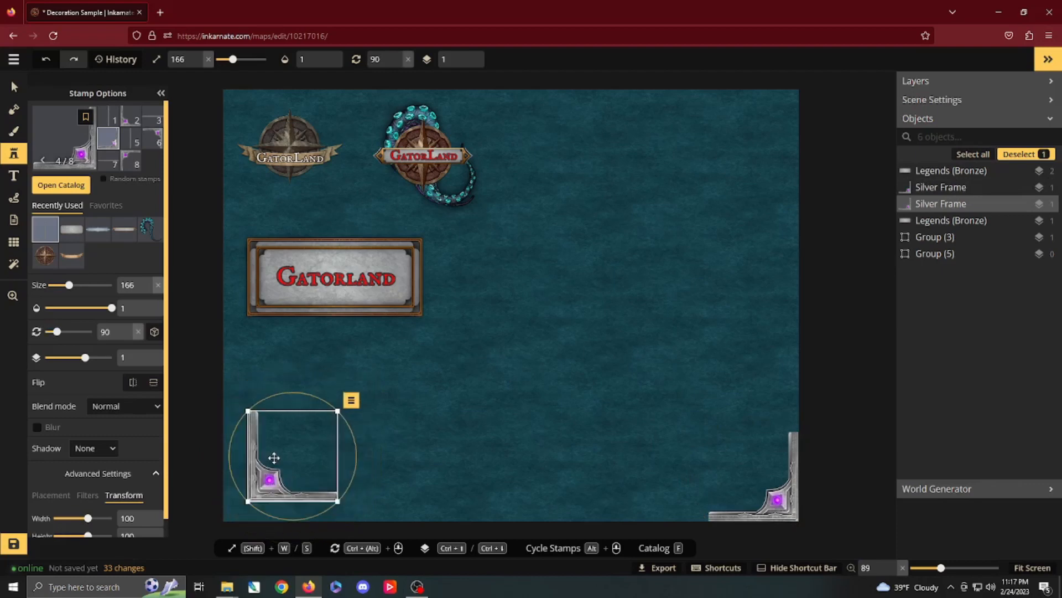
left_click_drag(260, 483, 229, 506)
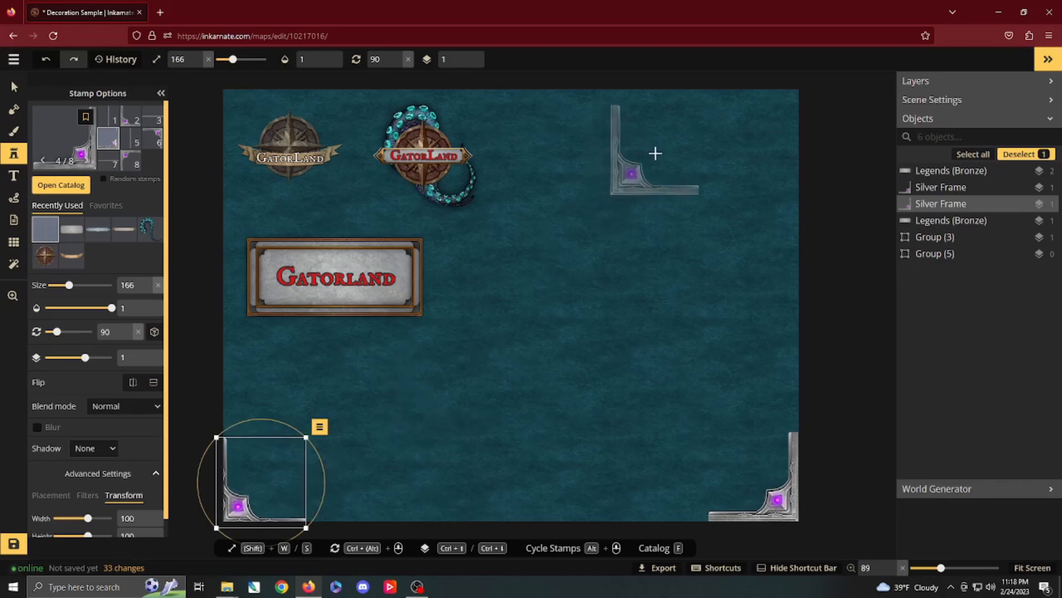
Place a third Silver Frame corner, rotate it to 270 degrees and fit it into the map's upper-right corner.
left_click(742, 147)
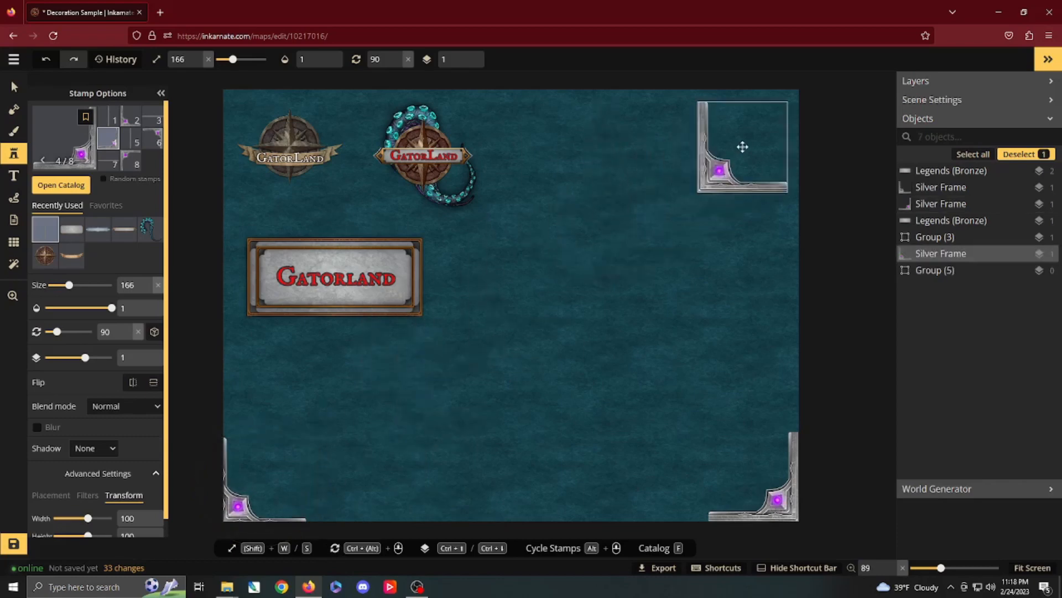
scroll(749, 152, "down", 3, "ctrl+alt")
scroll(750, 152, "down", 10, "ctrl+alt")
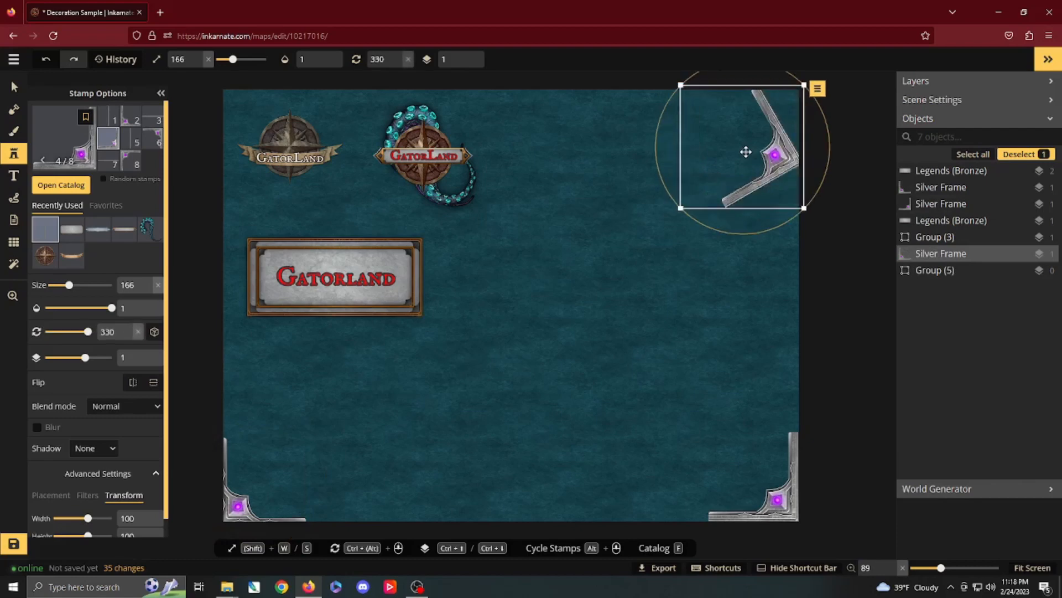
scroll(746, 146, "up", 1, "ctrl+alt")
left_click_drag(746, 147, 780, 110)
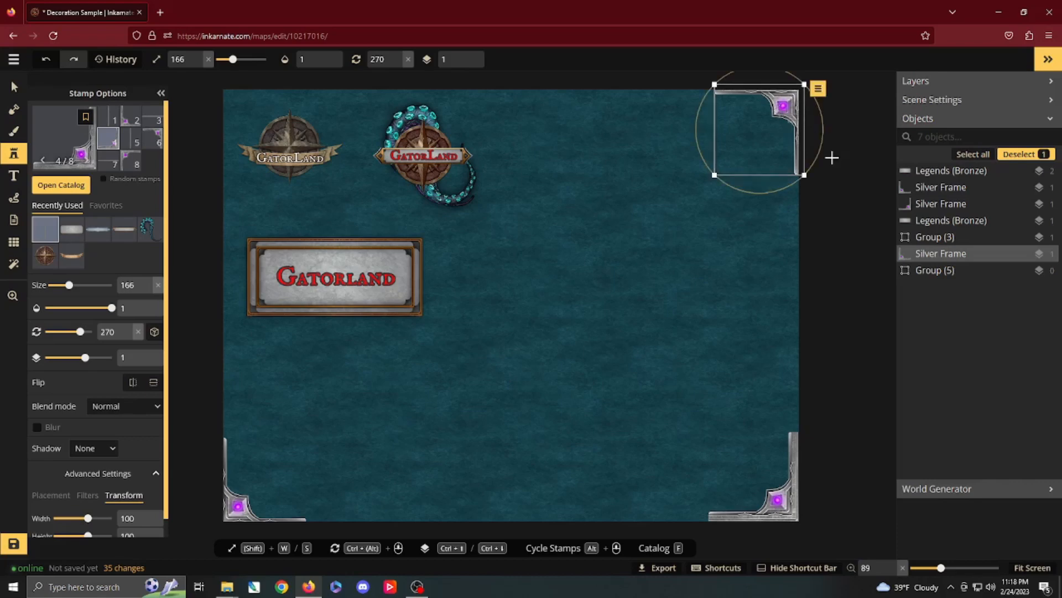
Recolor the lower-right frame corner with hue 33, saturation 87, brightness 39 and contrast 200.
key("v")
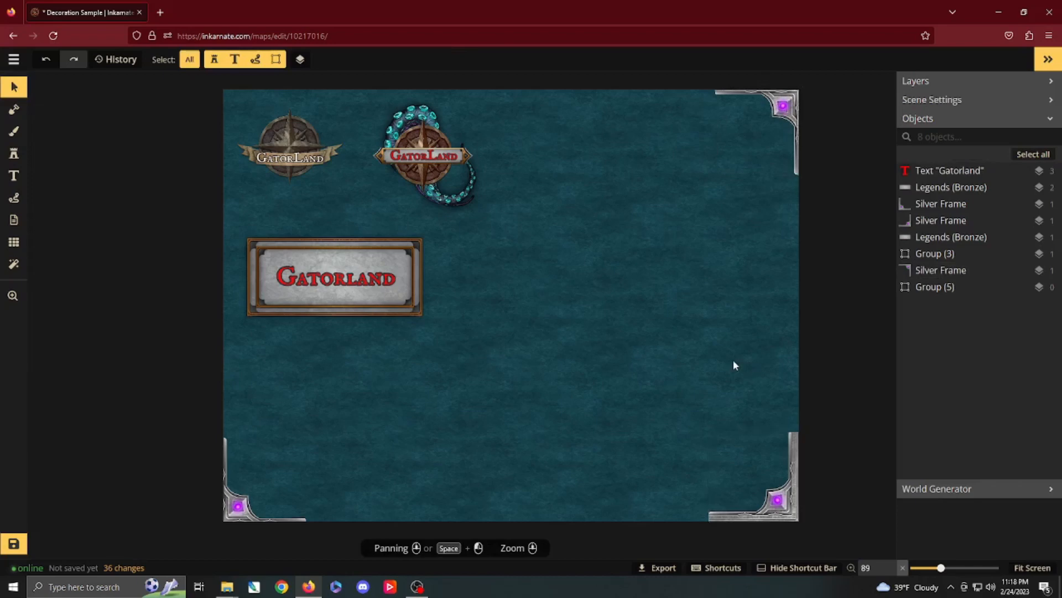
left_click(778, 504)
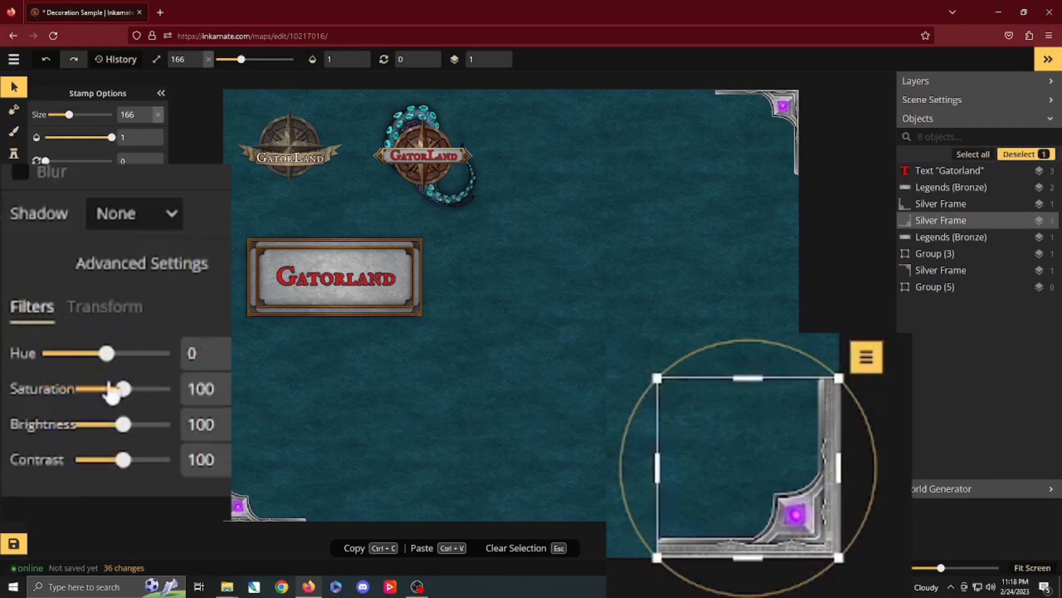
left_click_drag(114, 387, 117, 353)
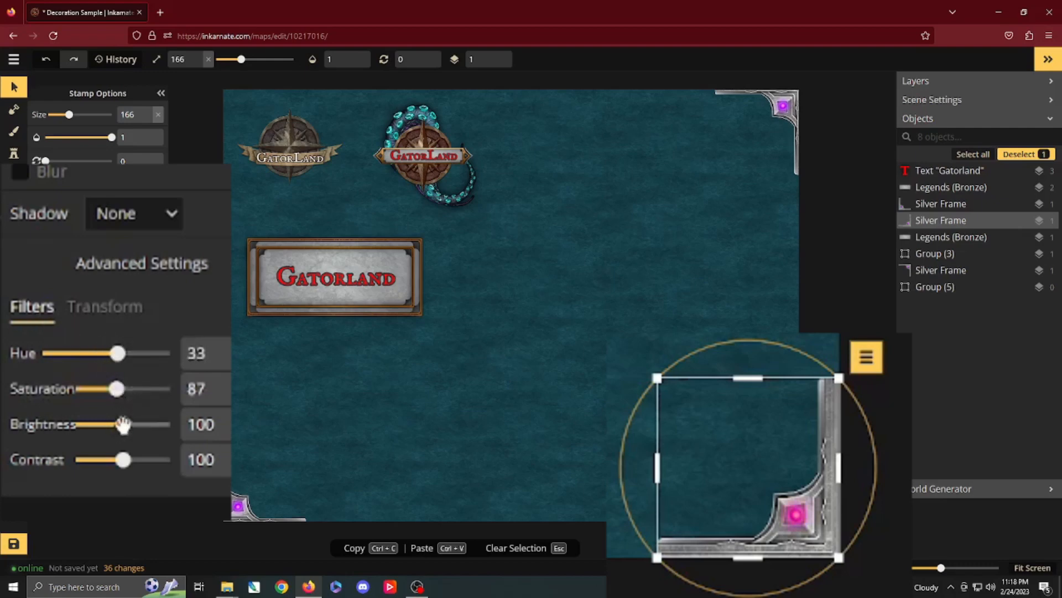
left_click_drag(123, 424, 95, 426)
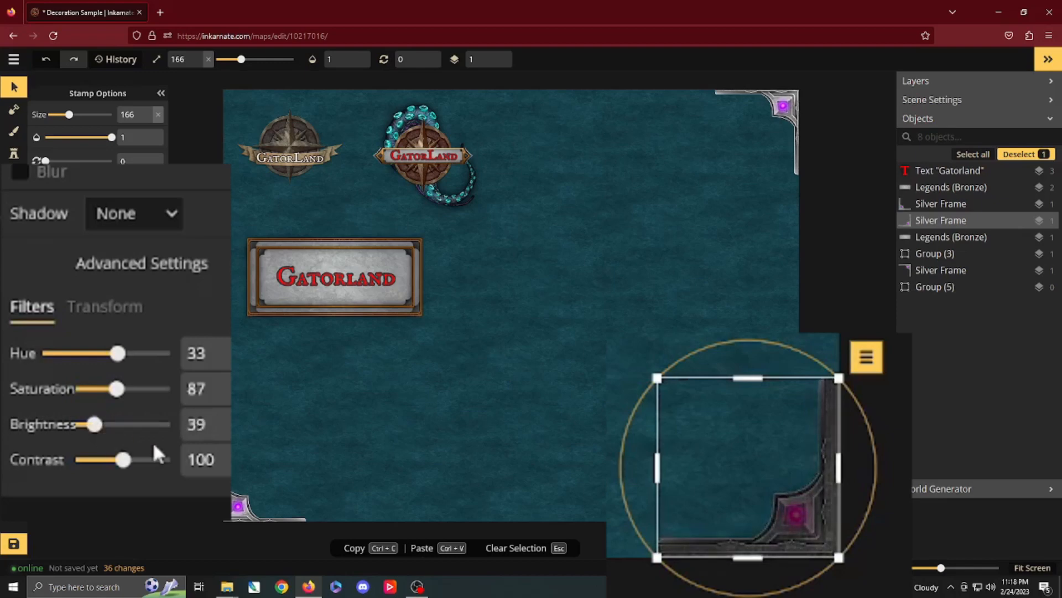
left_click_drag(124, 461, 179, 465)
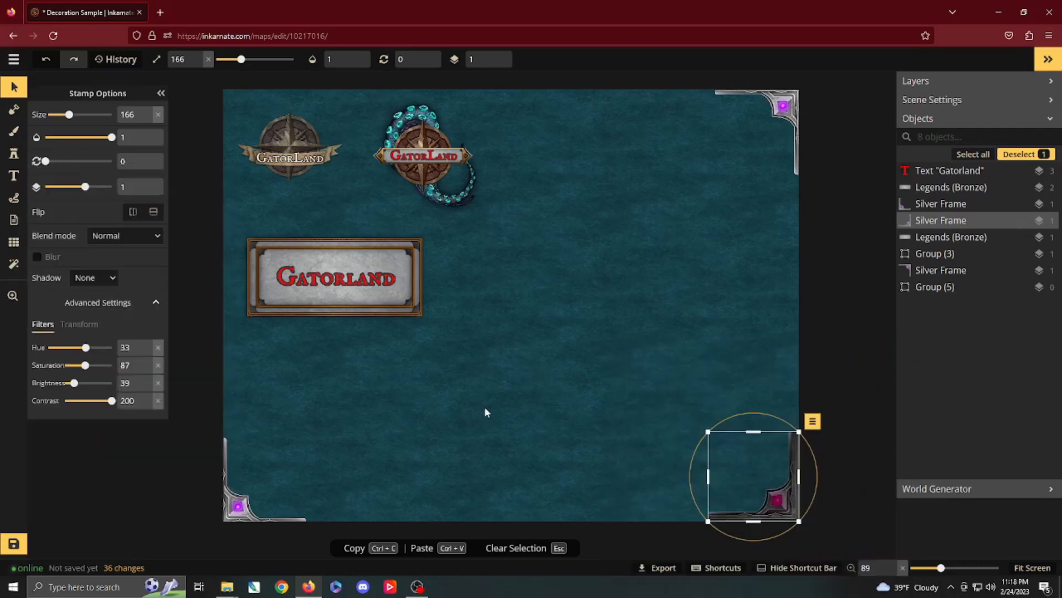
Recolor the lower-left frame corner with hue -47, saturation 89, brightness 67 and contrast 171.
left_click(272, 496)
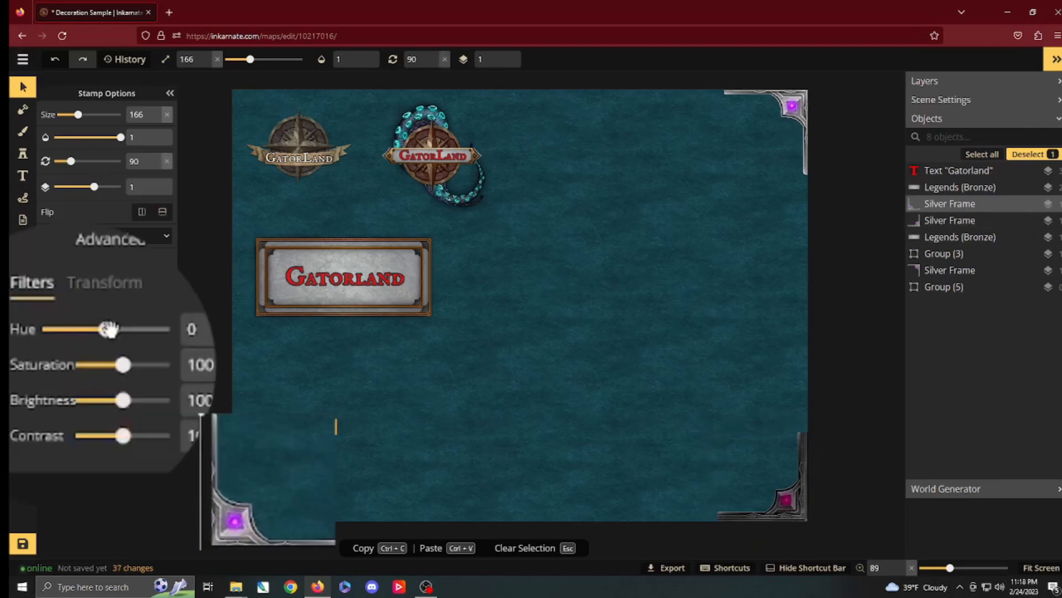
left_click_drag(81, 348, 134, 366)
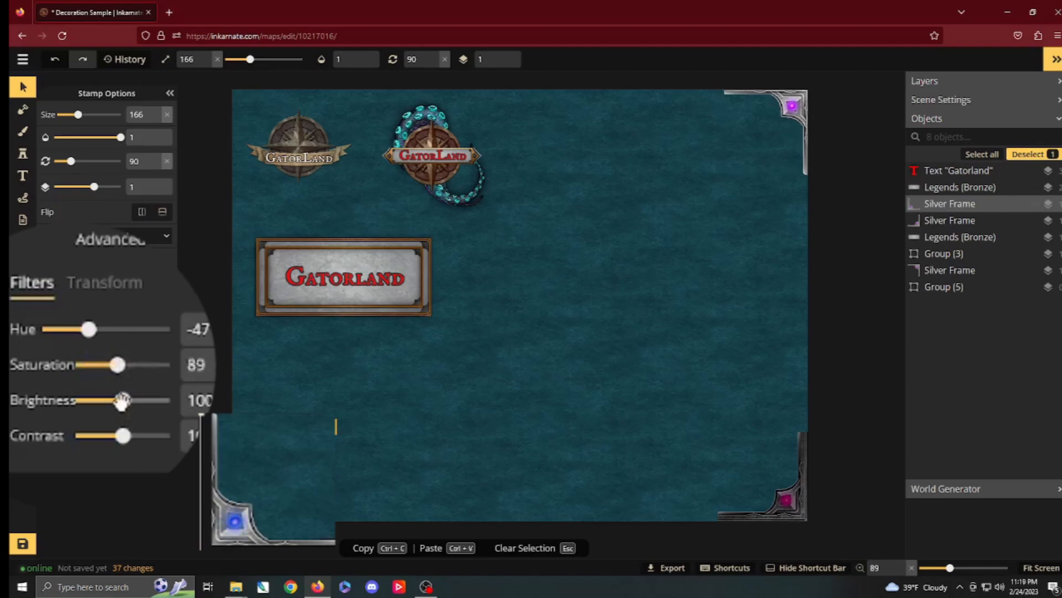
left_click_drag(122, 400, 156, 436)
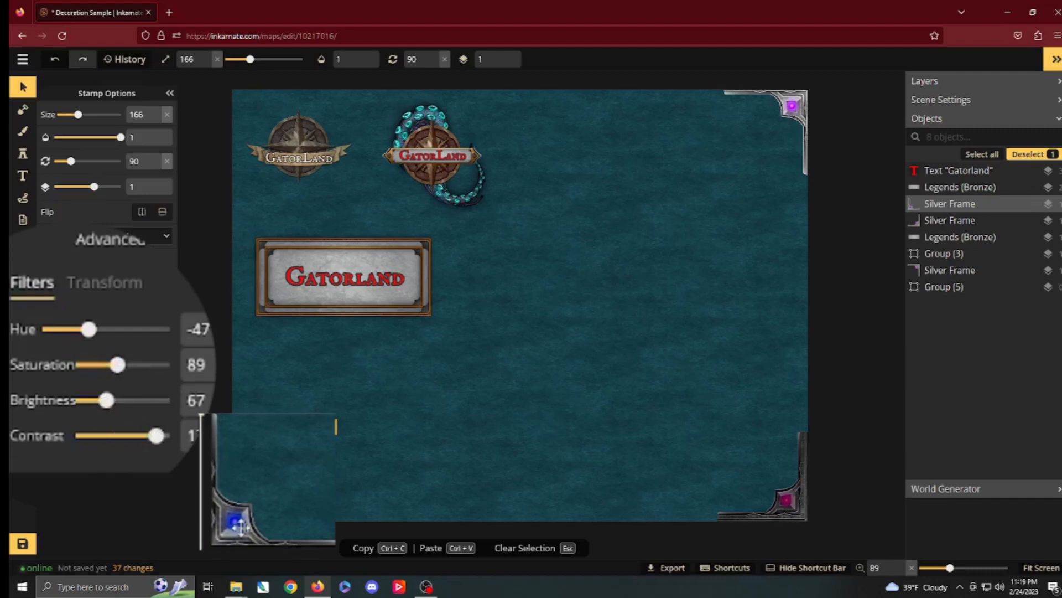
Duplicate the blue-gem lower-left corner, rotate the copy to 0 degrees and move it near the map's lower-right area.
left_click(320, 427)
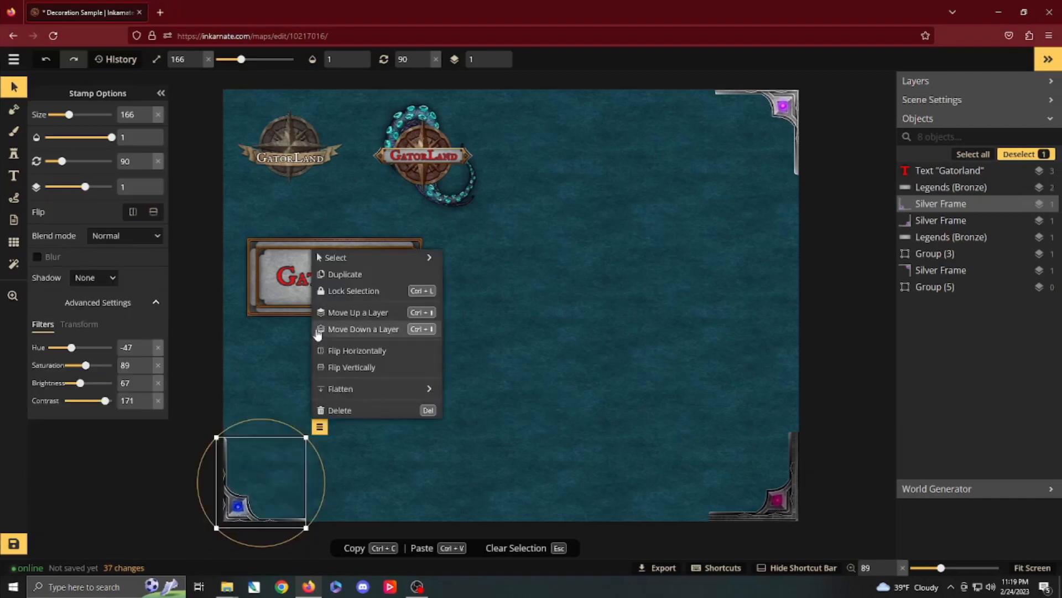
left_click(348, 274)
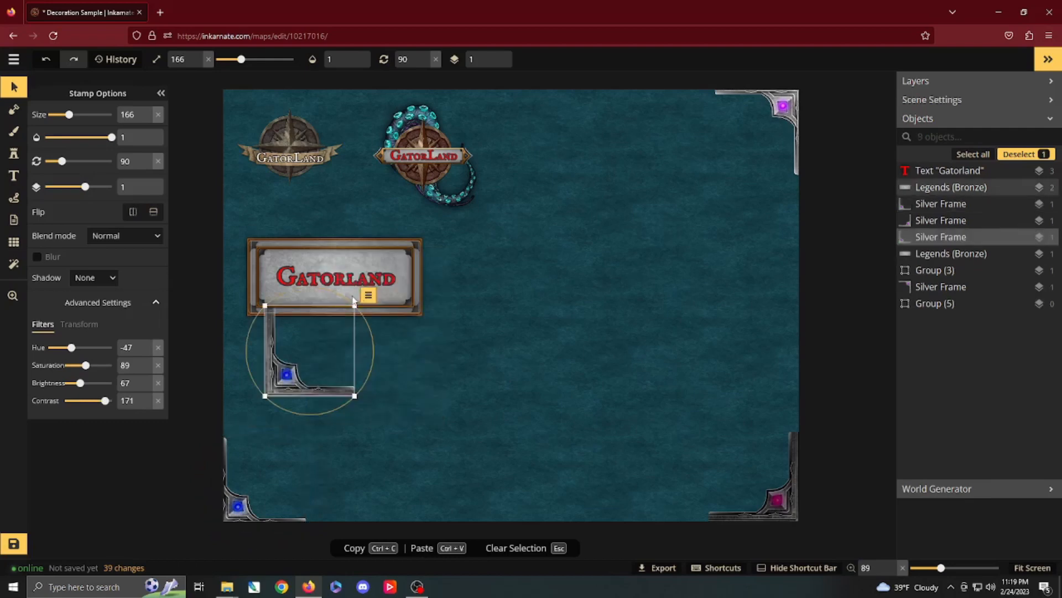
left_click_drag(353, 300, 259, 307)
left_click_drag(338, 374, 657, 465)
Delete the magenta-gem lower-right corner and fit the blue-gem copy into its place.
left_click(786, 502)
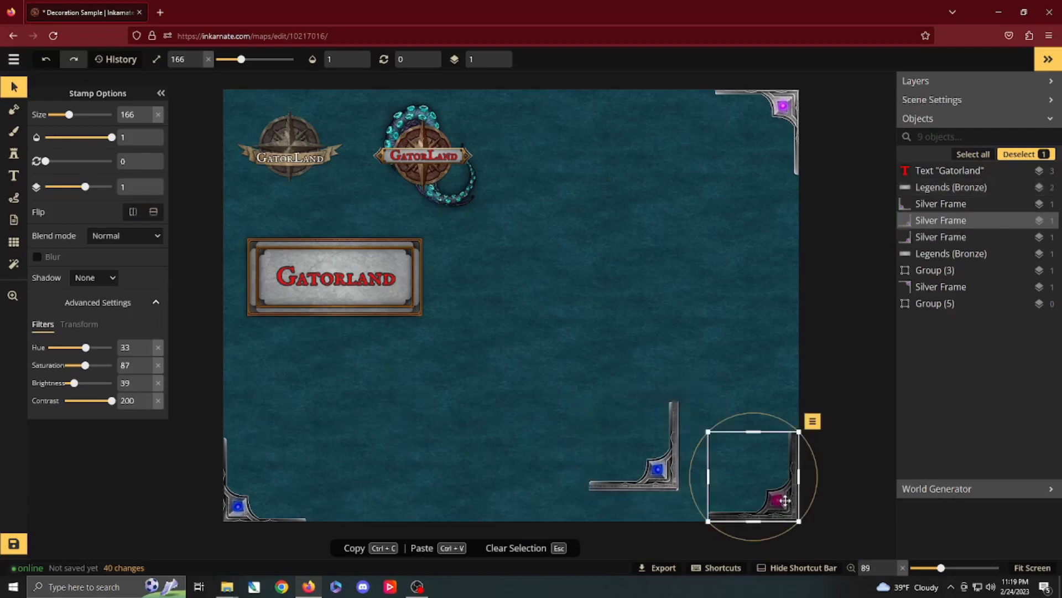
left_click_drag(786, 502, 799, 280)
key("Delete")
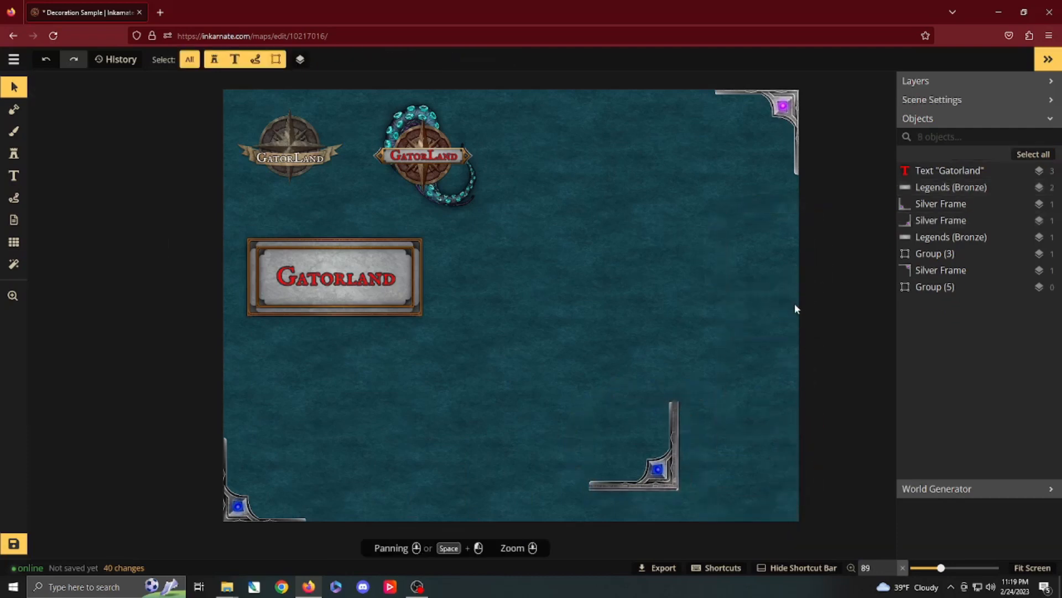
left_click_drag(658, 469, 792, 511)
left_click(78, 326)
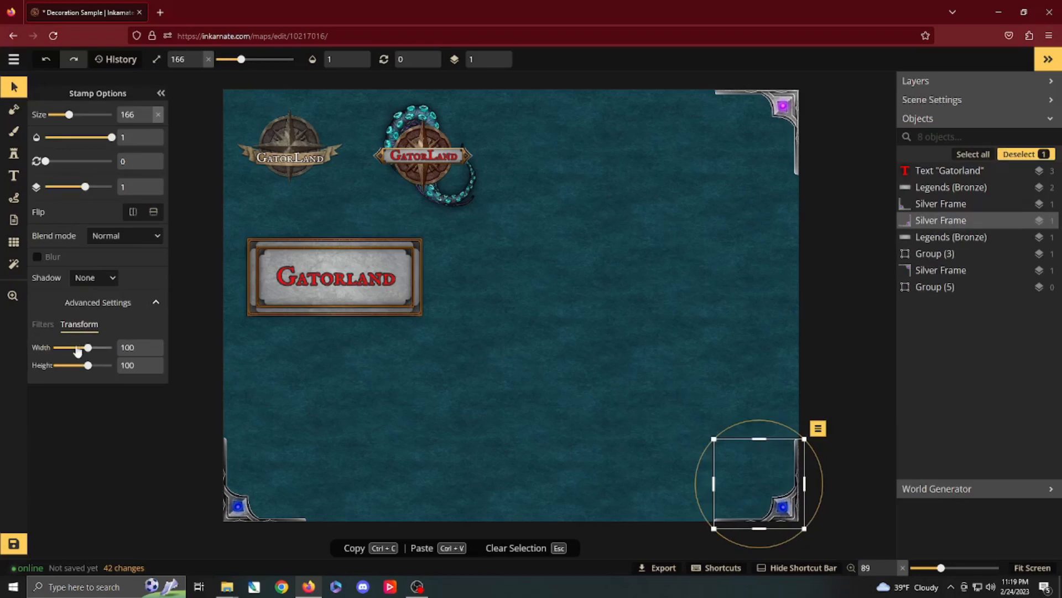
left_click(45, 325)
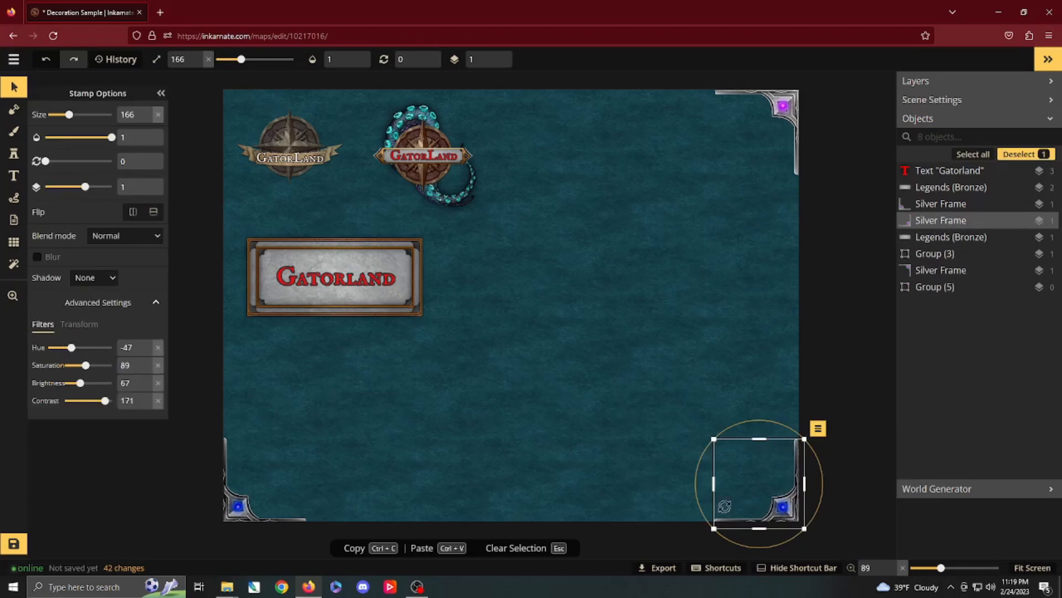
left_click(603, 491)
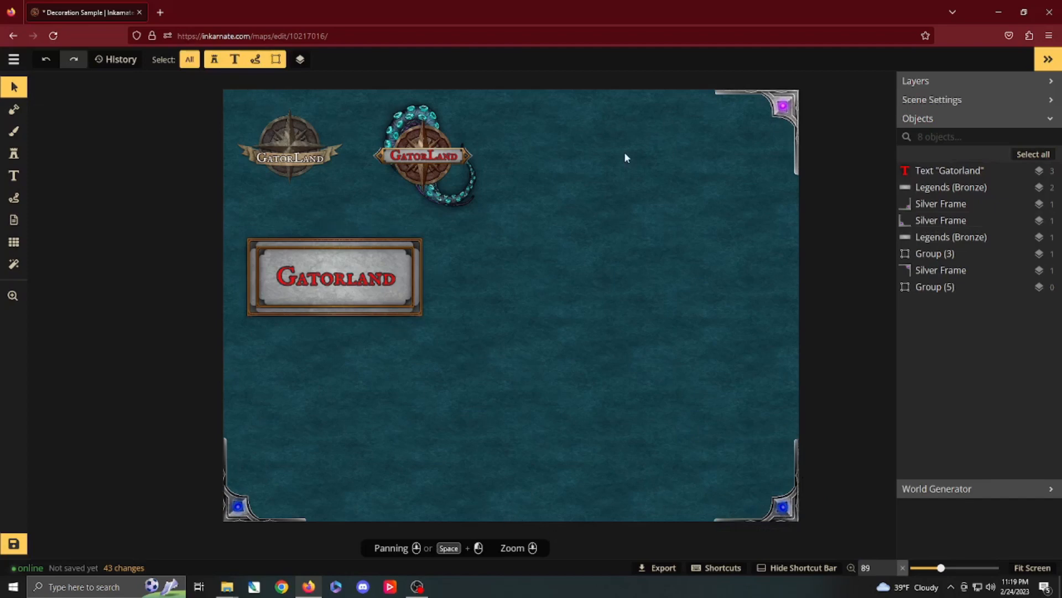
Choose the Silver Frame stamp's seventh variant, the horizontal bar, and place it at the middle of the map's bottom edge.
left_click(21, 151)
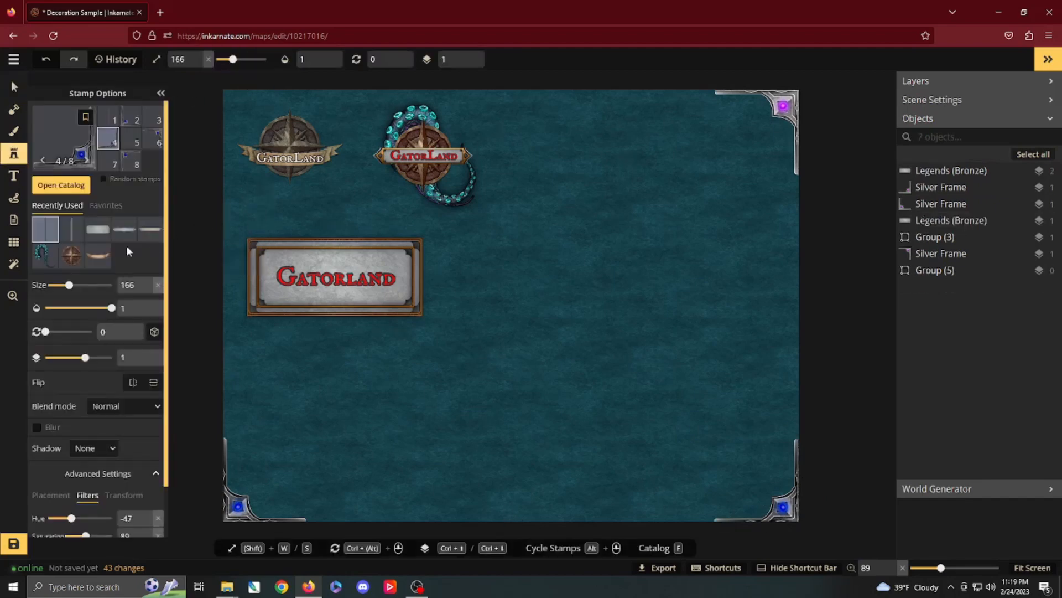
left_click(47, 169)
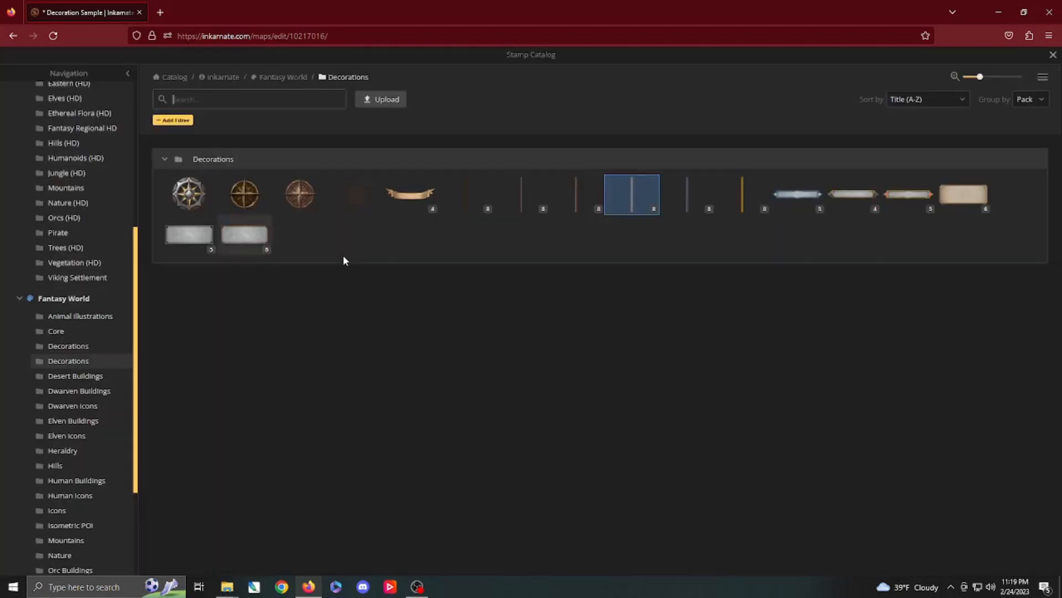
left_click(633, 197)
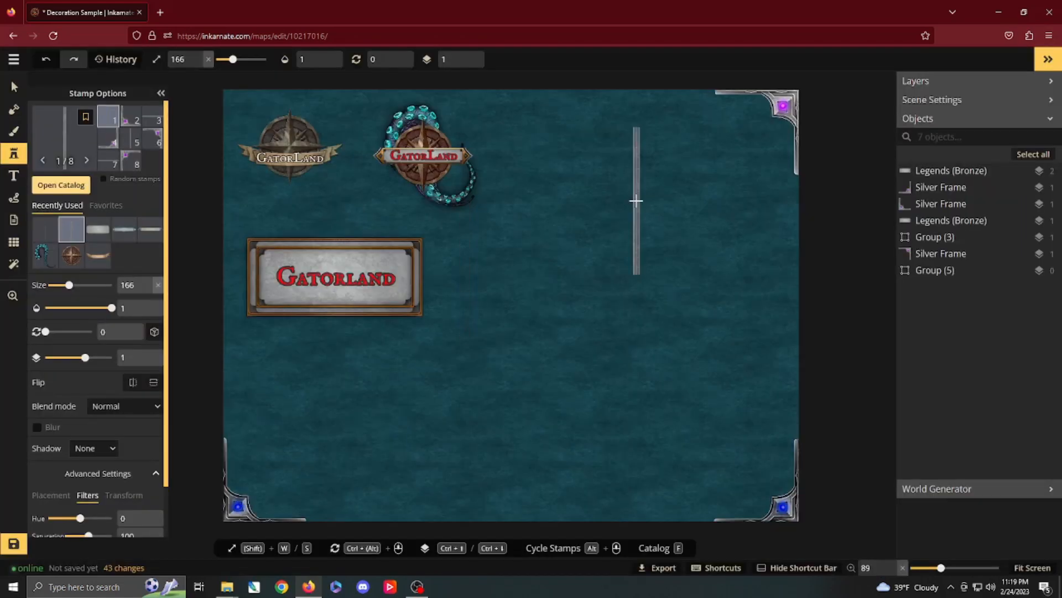
left_click(132, 139)
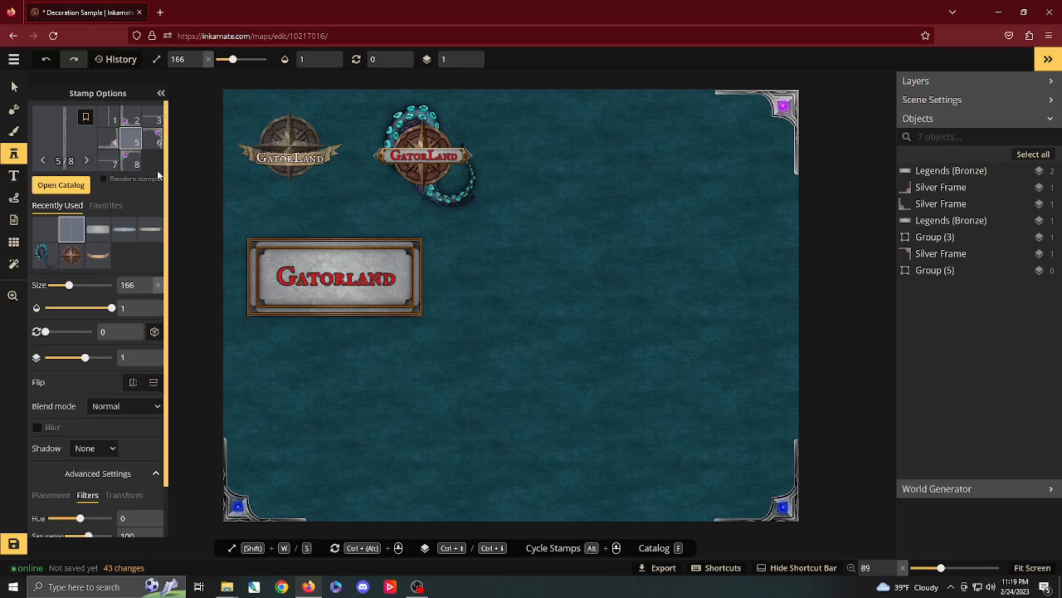
left_click(110, 163)
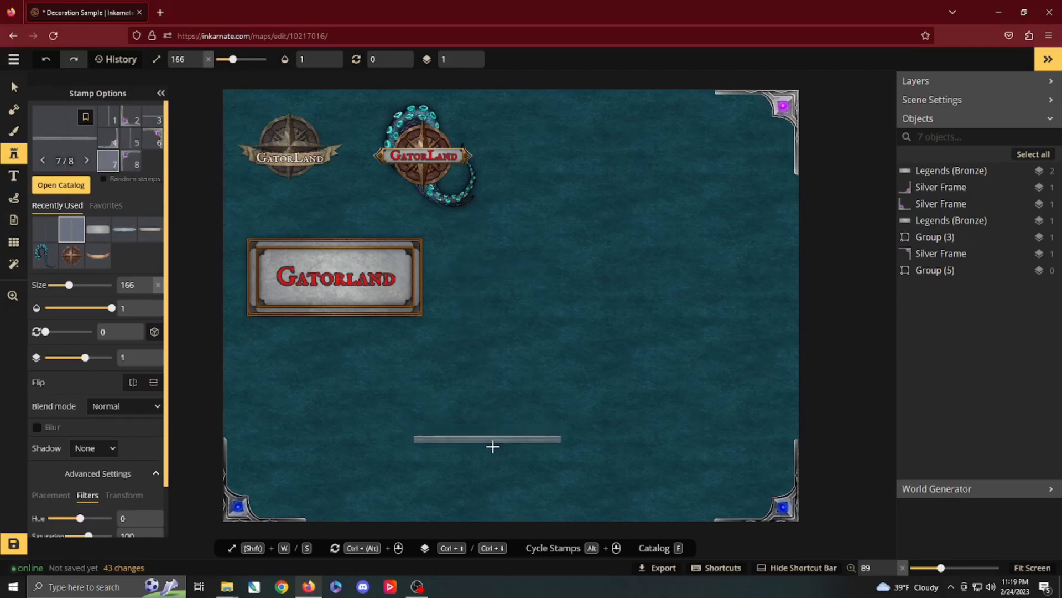
left_click(516, 521)
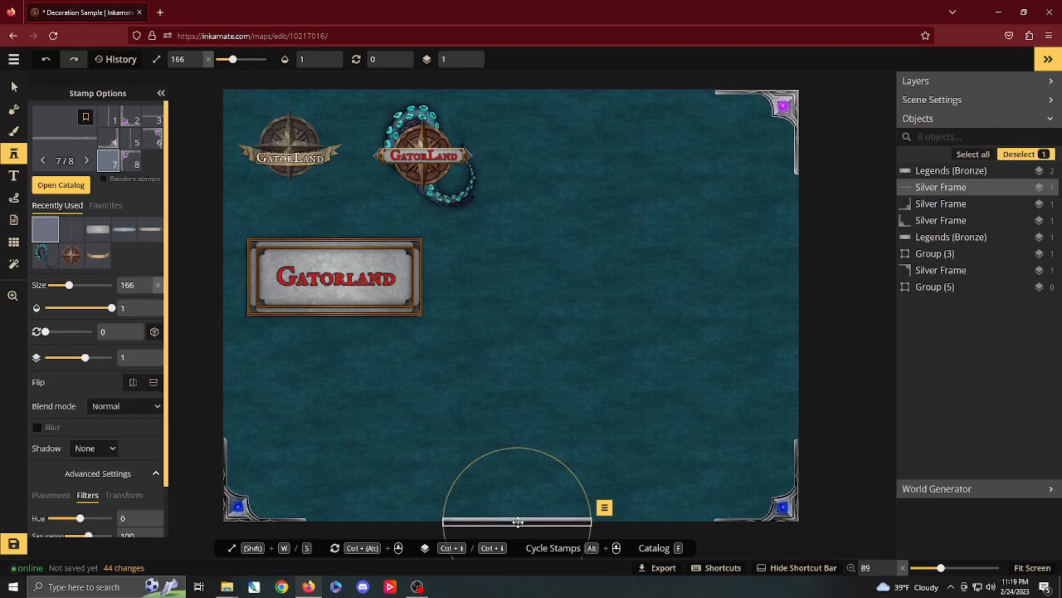
Enlarge the horizontal silver bar to size 468 and align it along the map's bottom edge between the corners.
key("w")
key("w")
key("w")
key("w")
key("w")
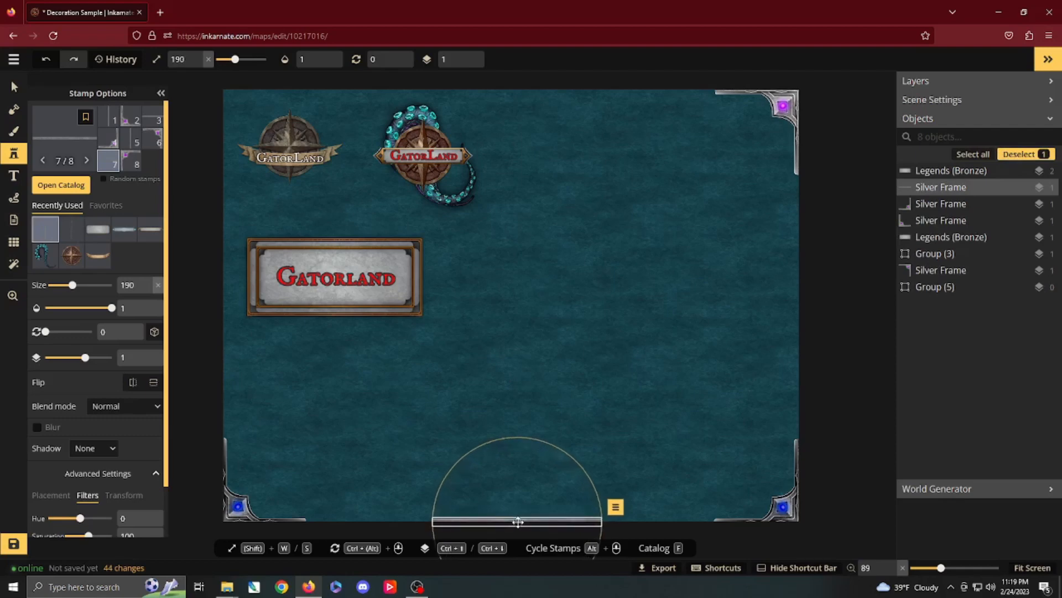
key("w")
key("w")
key("w")
key("w")
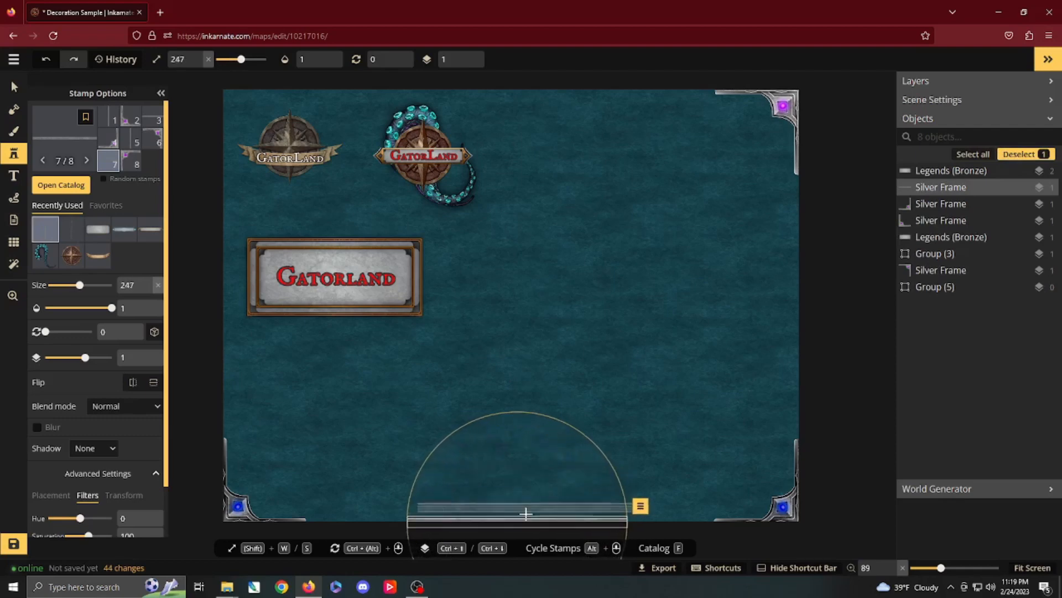
left_click_drag(525, 519, 512, 448)
key("w")
key("w")
key("w")
key("w")
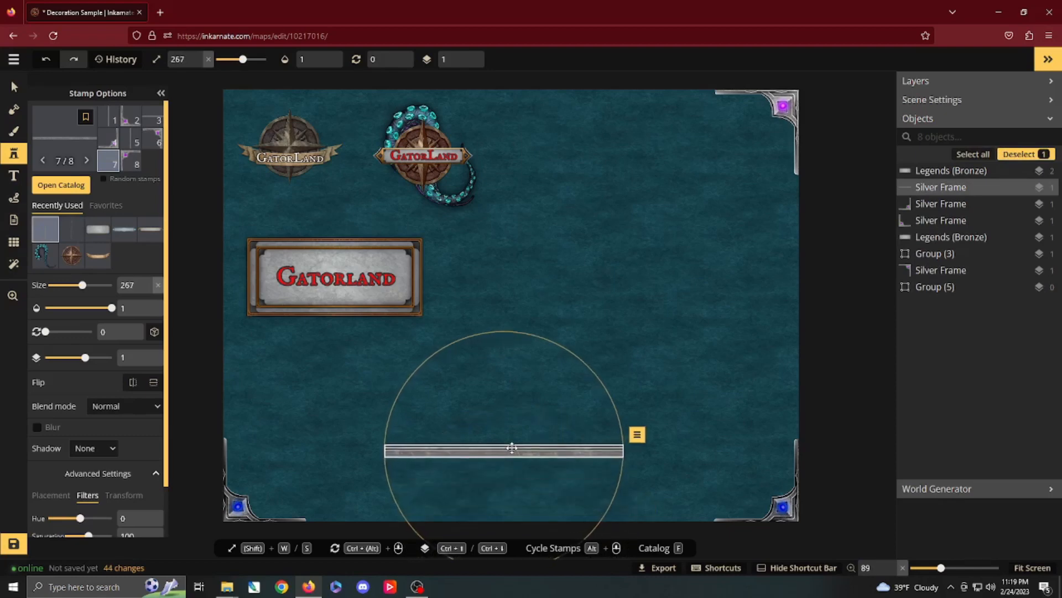
key("w")
key("w")
key("w")
key("w")
key("w")
key("w")
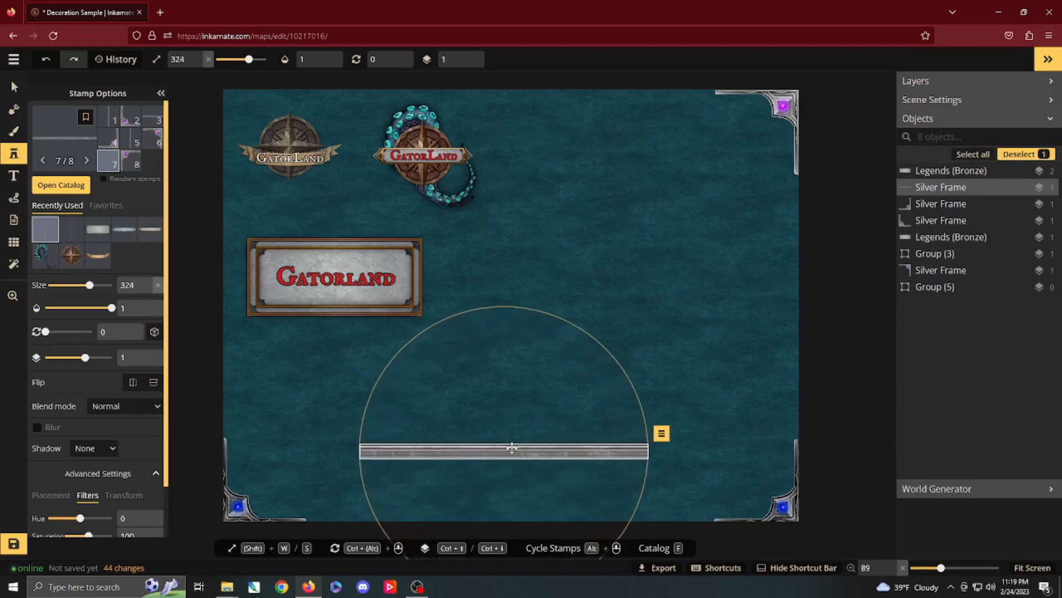
key("w")
key("w")
key("w")
key("w")
key("w")
key("w")
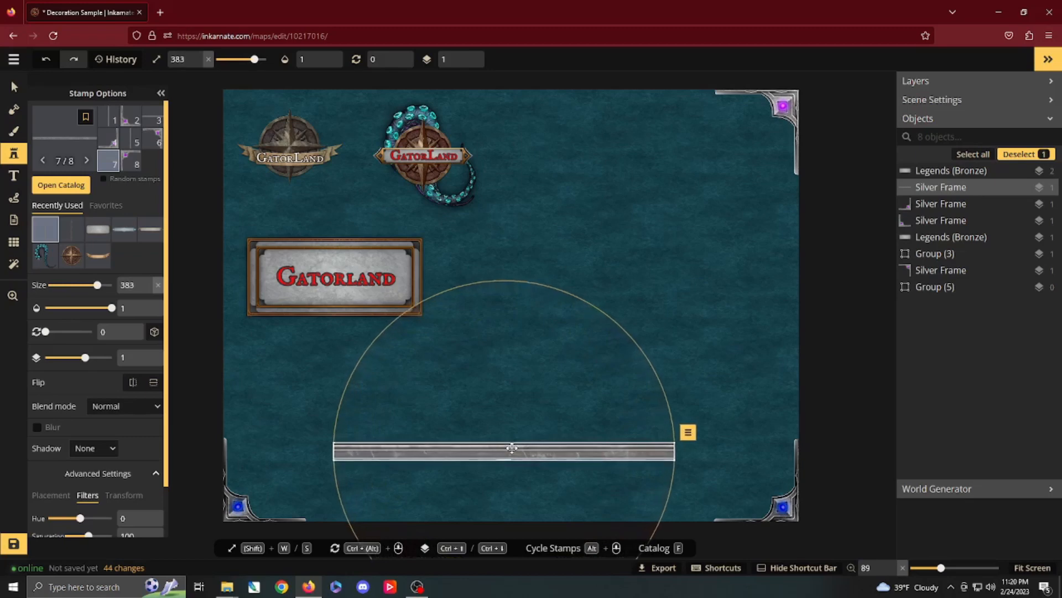
left_click_drag(512, 448, 519, 523)
key("w")
key("w")
key("w")
key("w")
key("w")
key("w")
key("Escape")
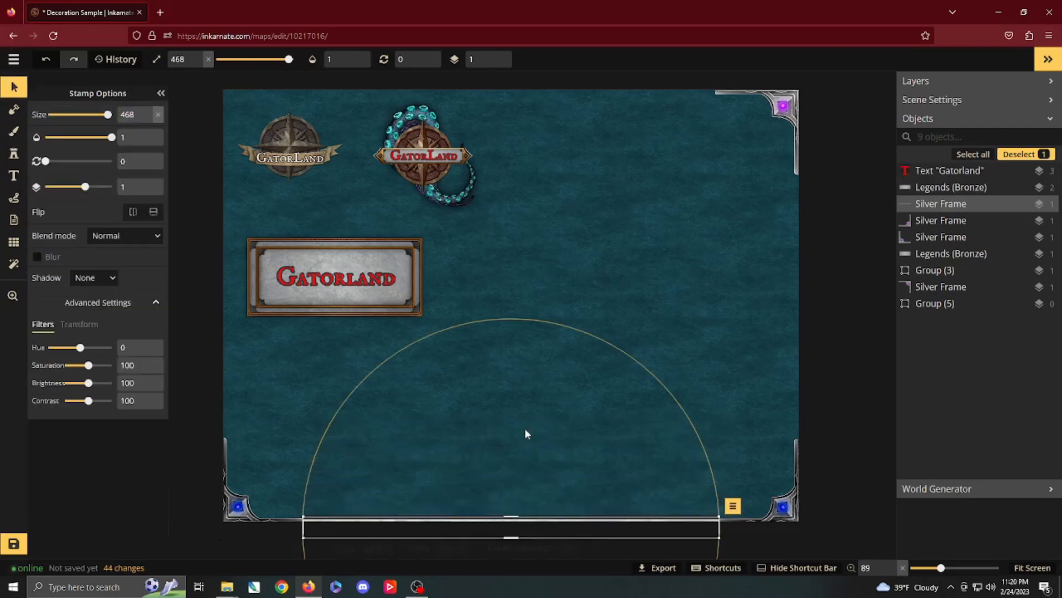
key("Escape")
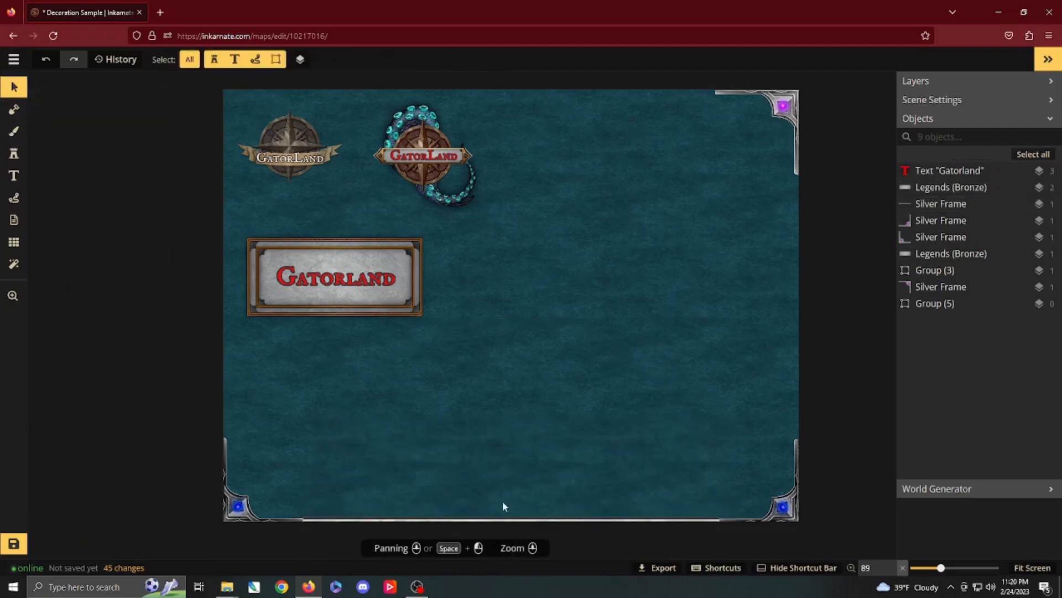
Darken the silver bar on the map's bottom edge with brightness 44 and contrast 128.
left_click(493, 523)
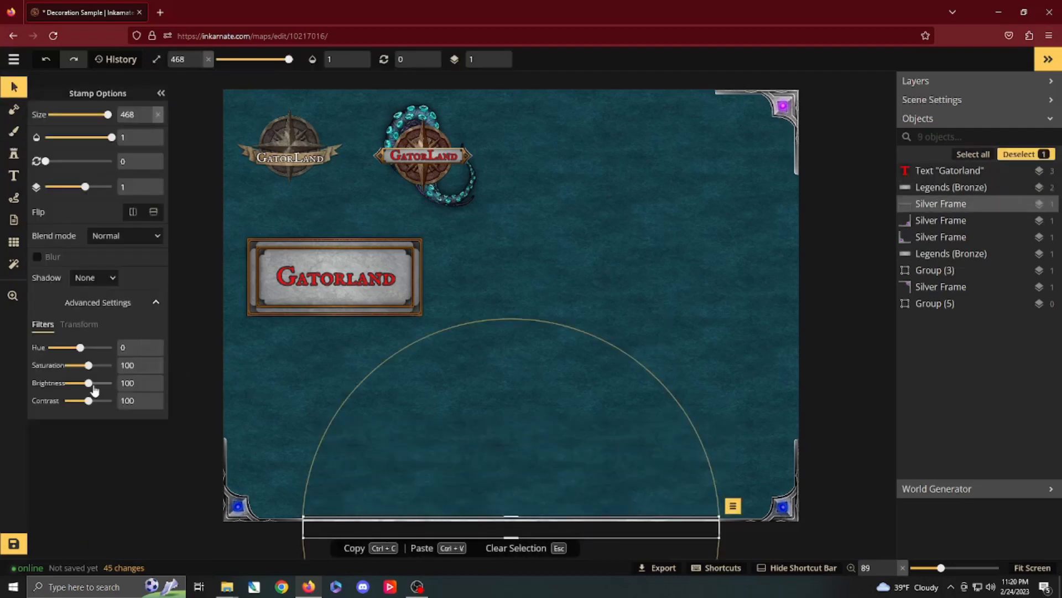
left_click_drag(89, 383, 76, 383)
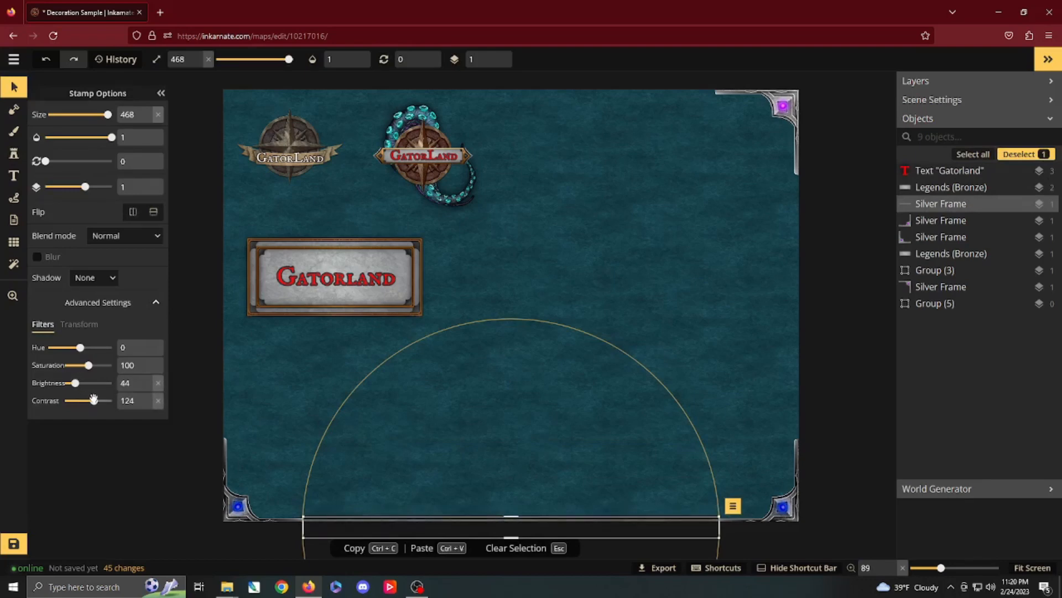
key("Escape")
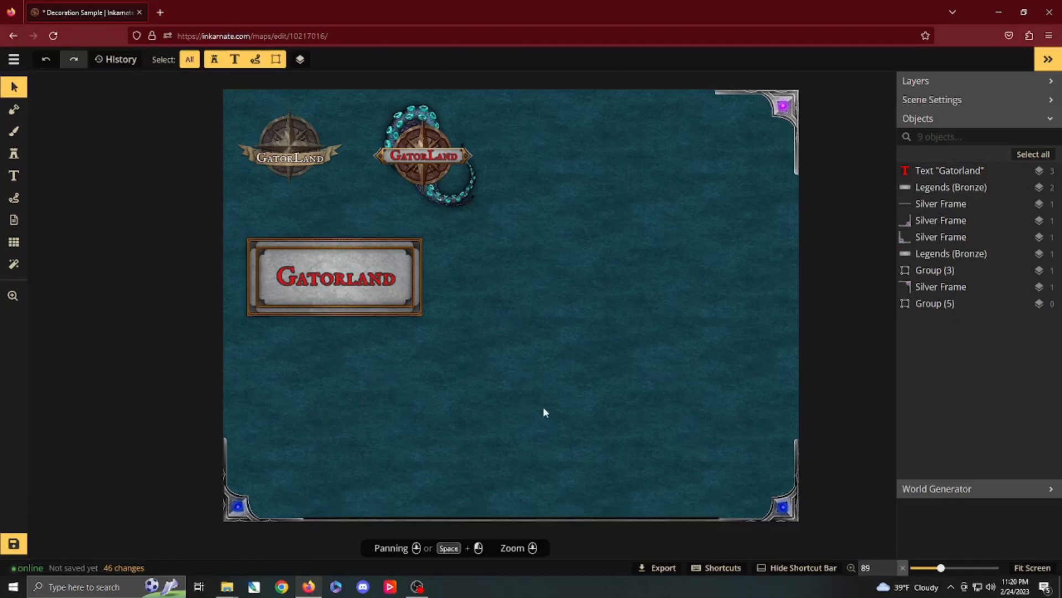
Try a duplicate of the bottom bar, rotated to 270 degrees, along the map's right edge on layer 0.
right_click(526, 517)
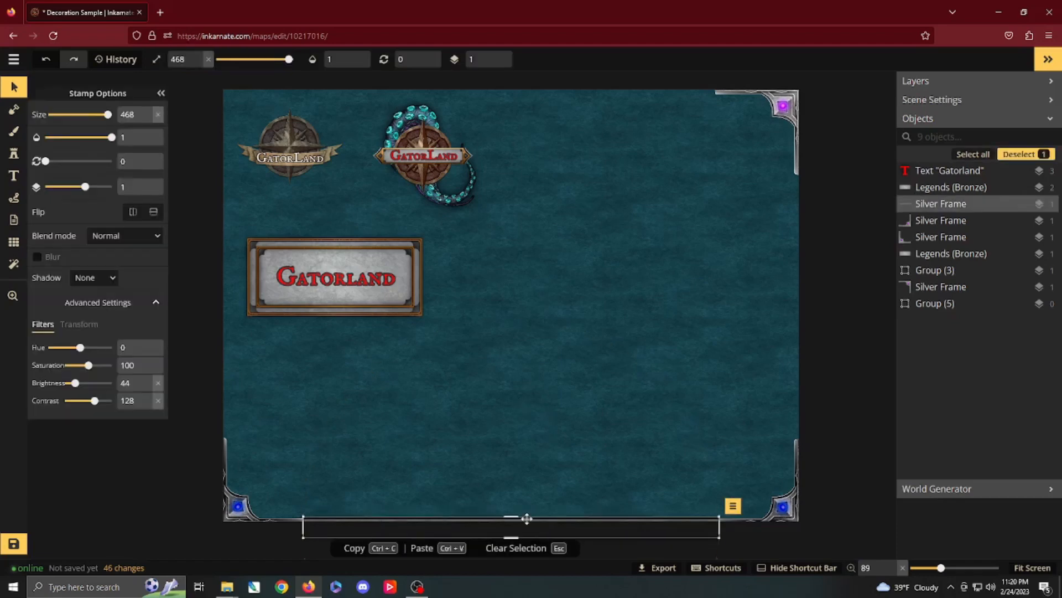
left_click(777, 356)
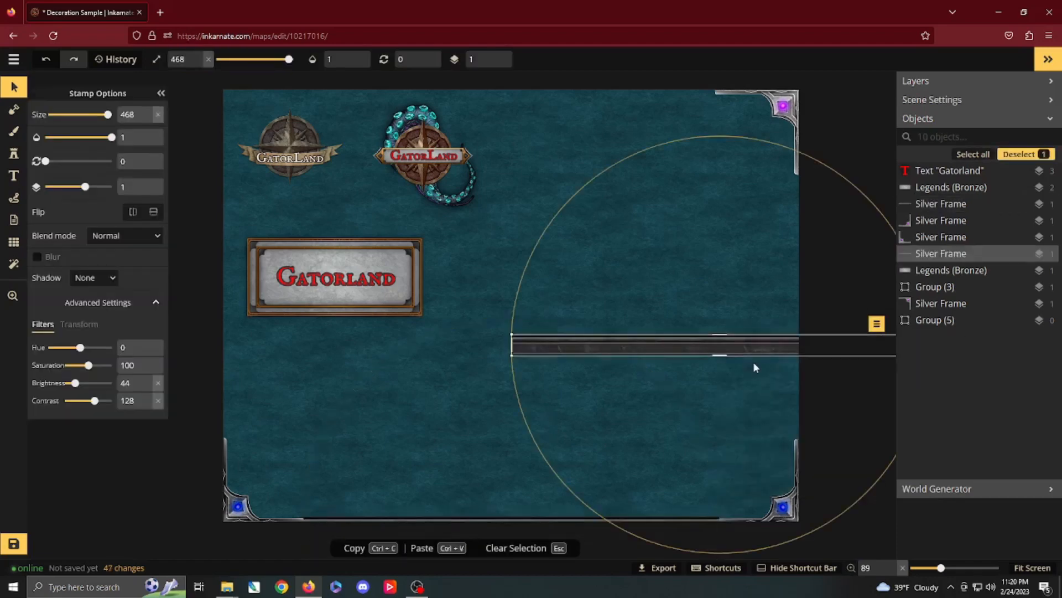
scroll(748, 372, "down", 1)
scroll(744, 372, "down", 5)
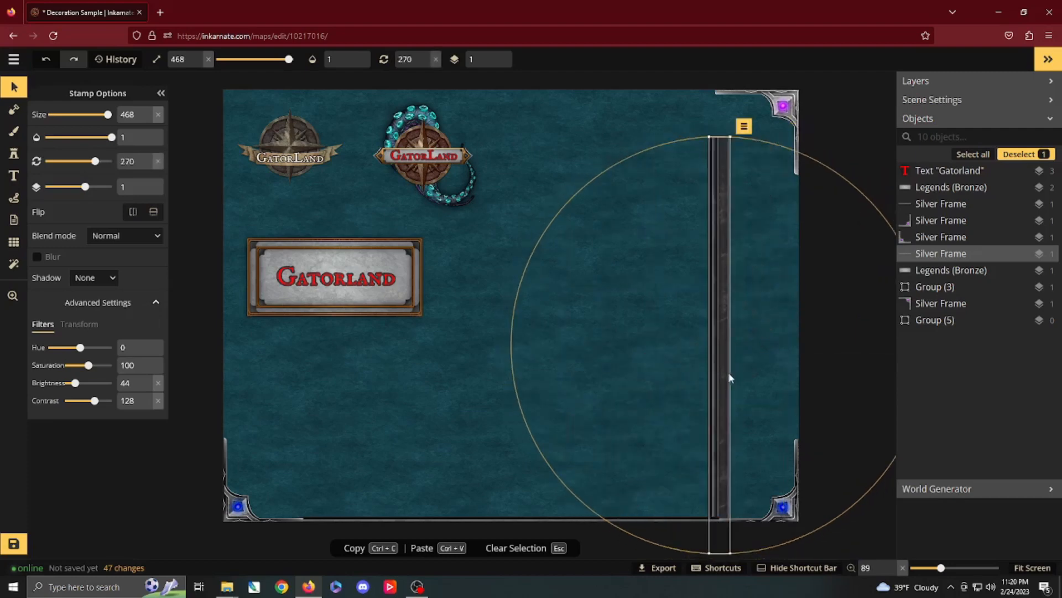
left_click_drag(728, 375, 805, 342)
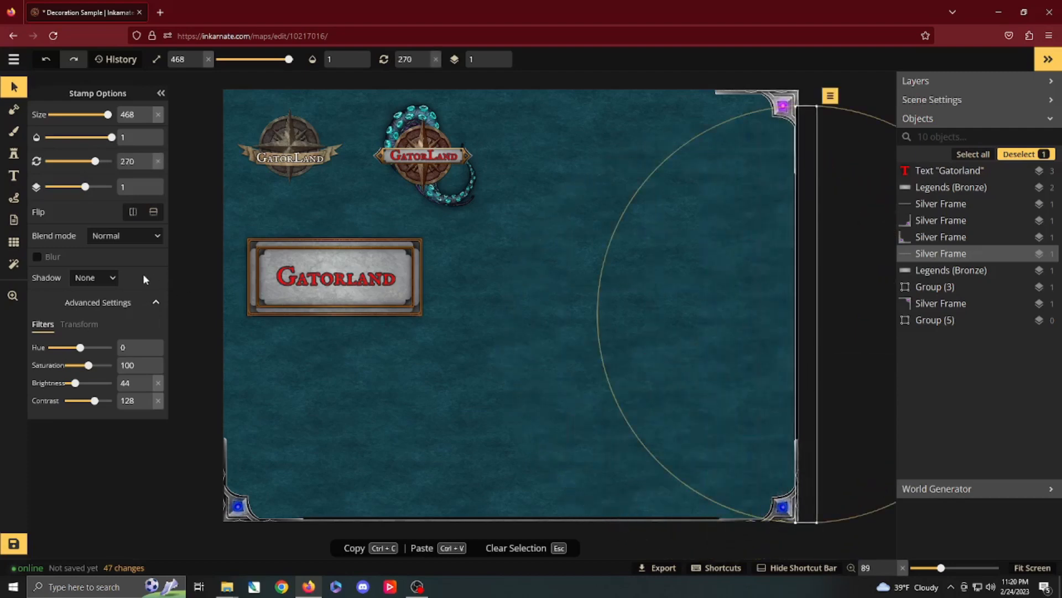
left_click(147, 191)
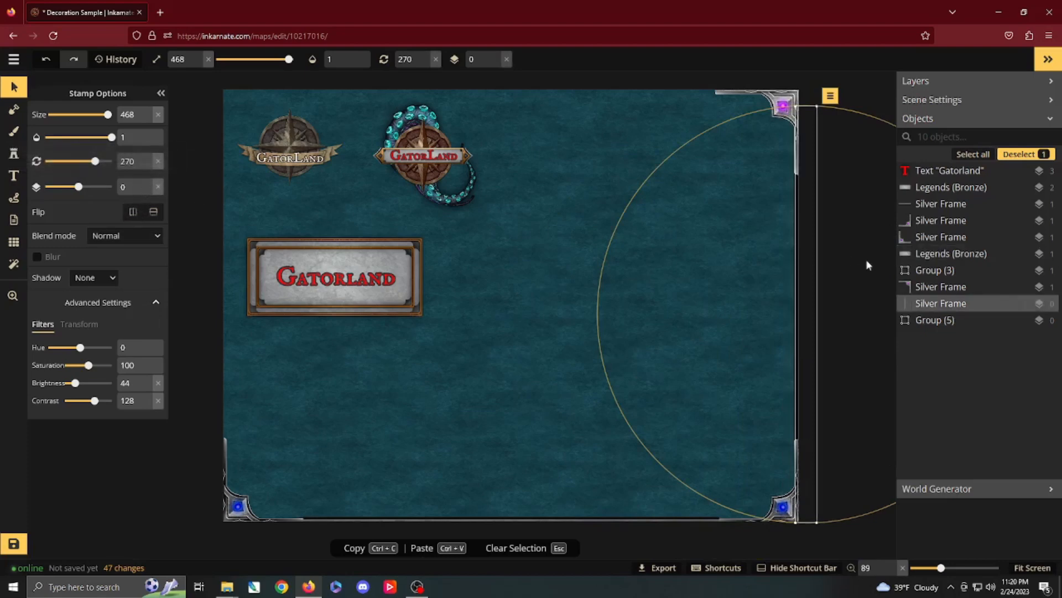
Delete the magenta-gem upper-right corner and the vertical silver bar on the map's right edge.
left_click(781, 103)
key("Delete")
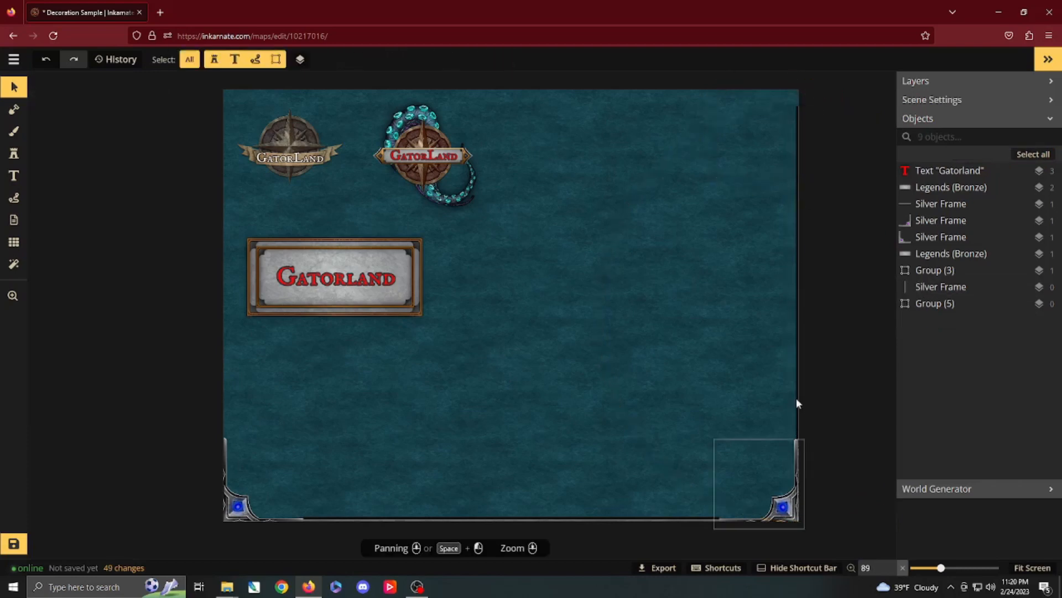
left_click(803, 270)
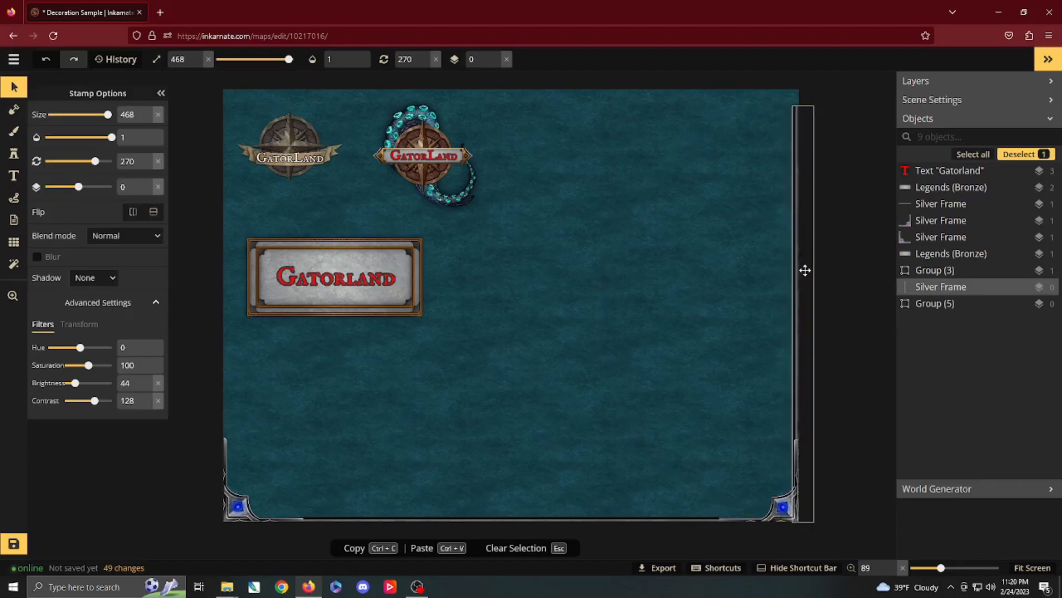
left_click_drag(806, 270, 807, 270)
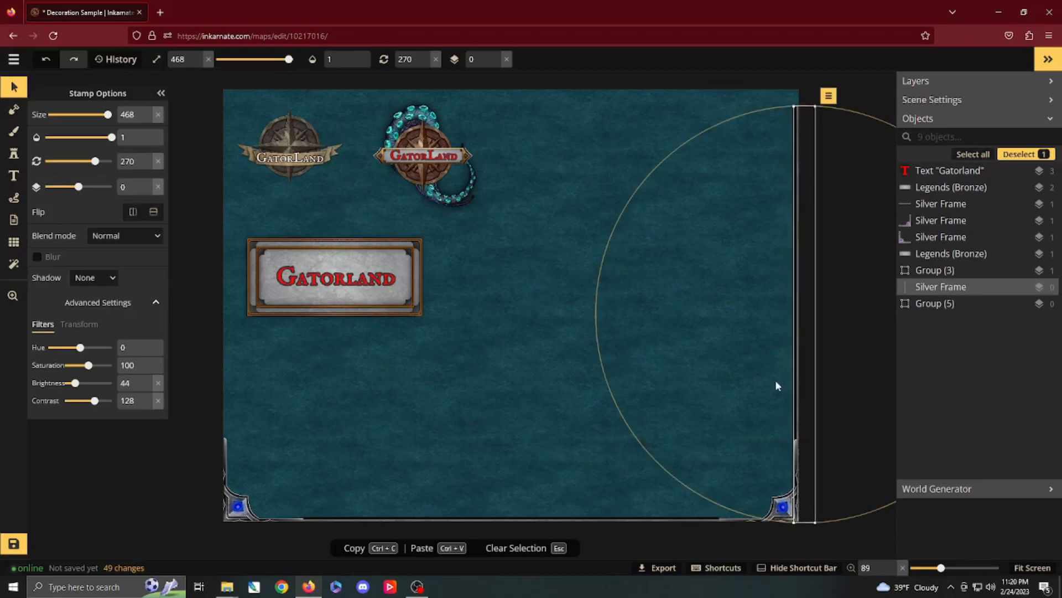
left_click(528, 470)
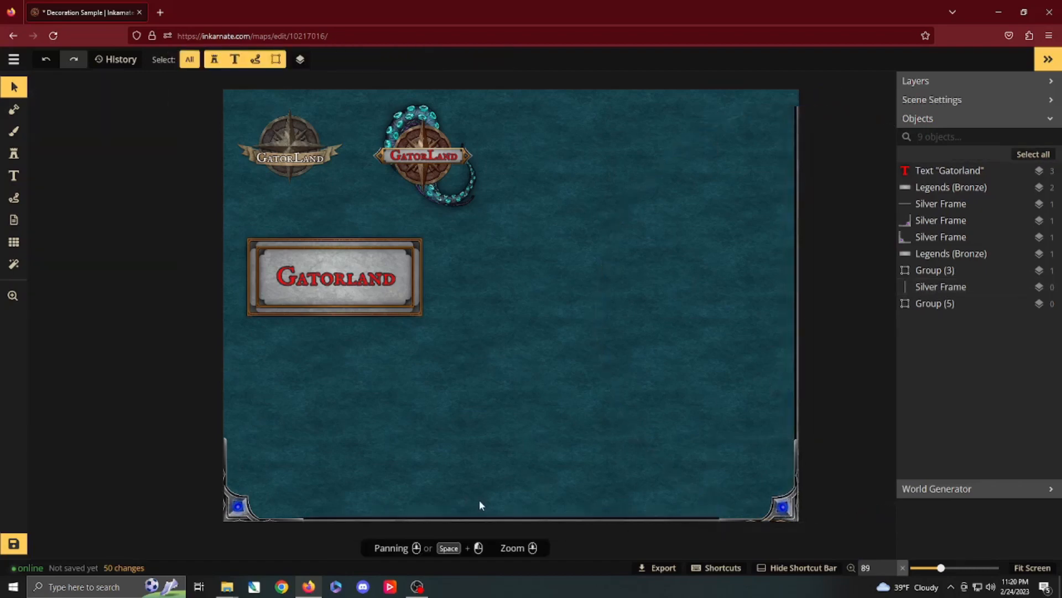
left_click(797, 341)
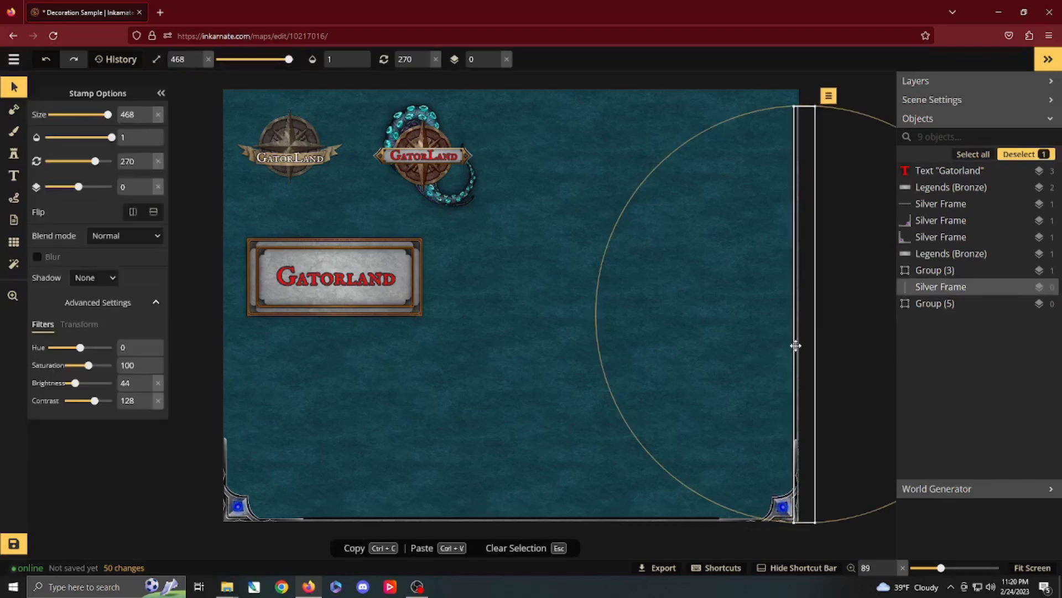
key("Delete")
Group the two blue-gem lower corners with the silver bar between them.
left_click_drag(170, 474, 838, 536)
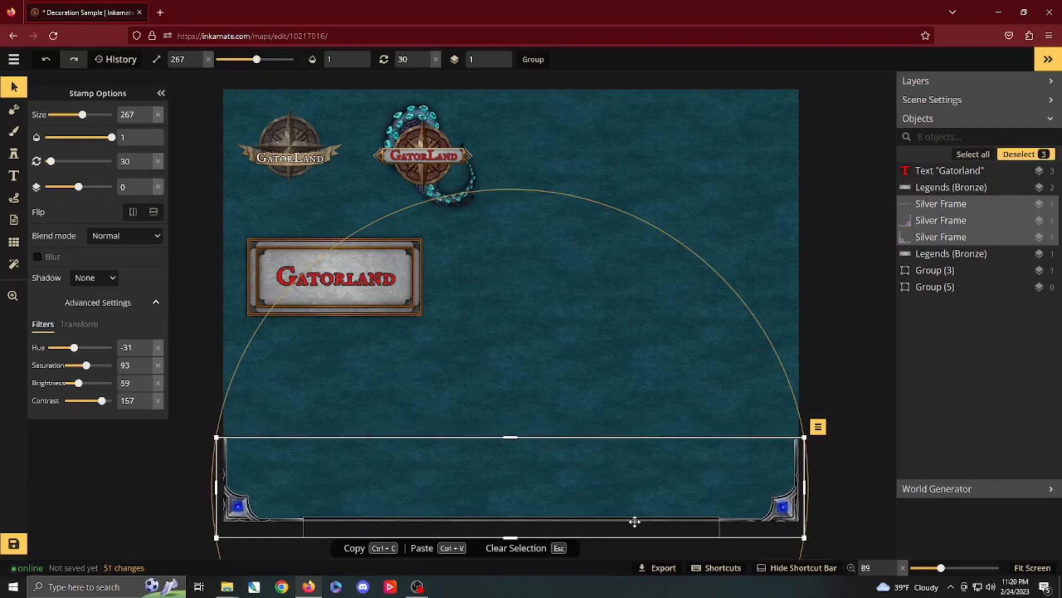
left_click(818, 427)
left_click(828, 238)
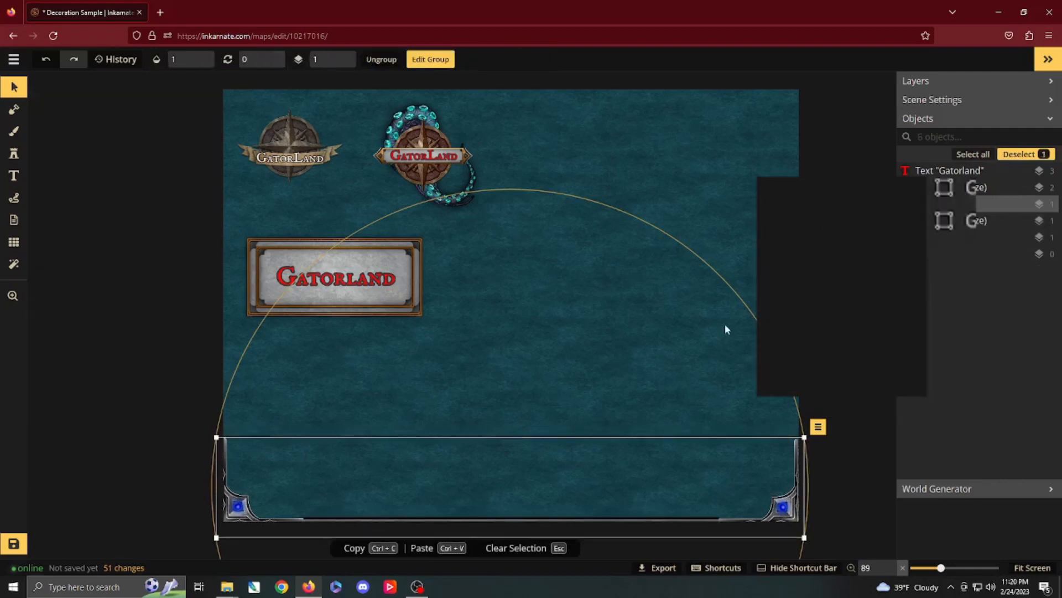
Duplicate the bottom frame group, rotate the copy to 180 degrees and fit it along the map's top edge.
left_click(818, 427)
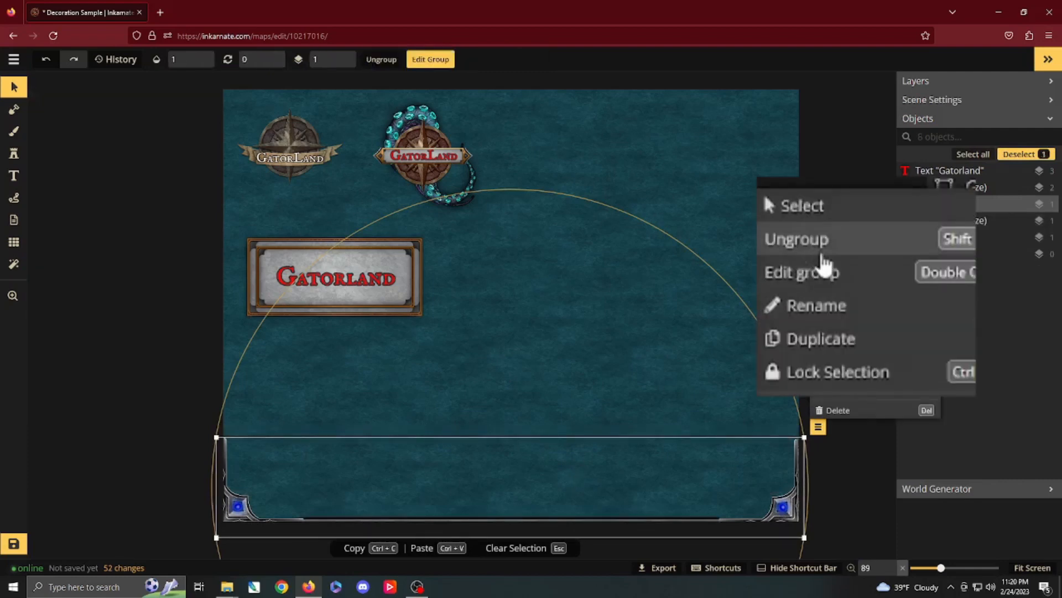
left_click(784, 347)
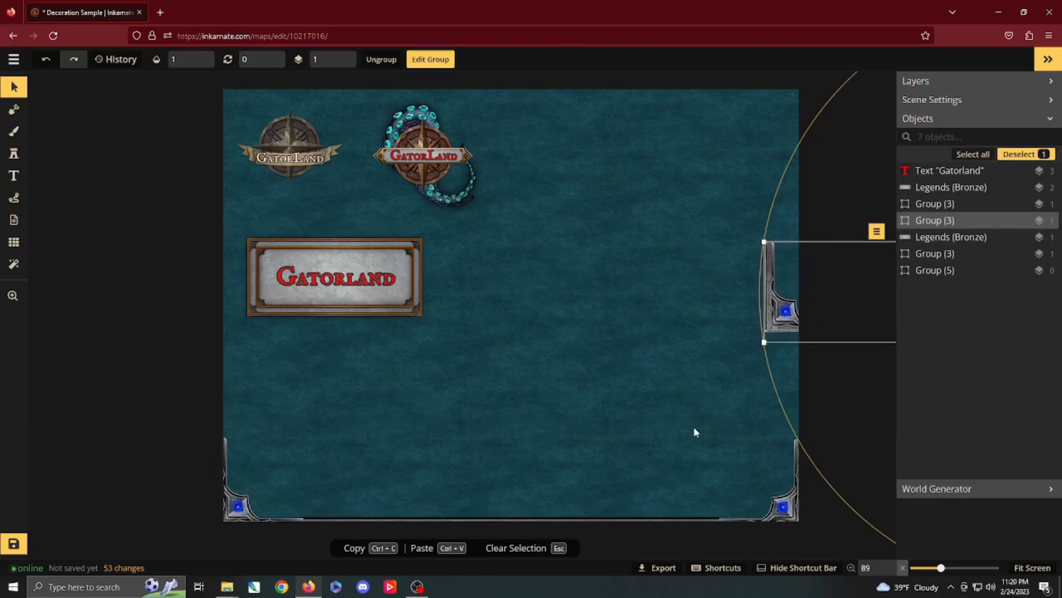
scroll(694, 428, "down", 7)
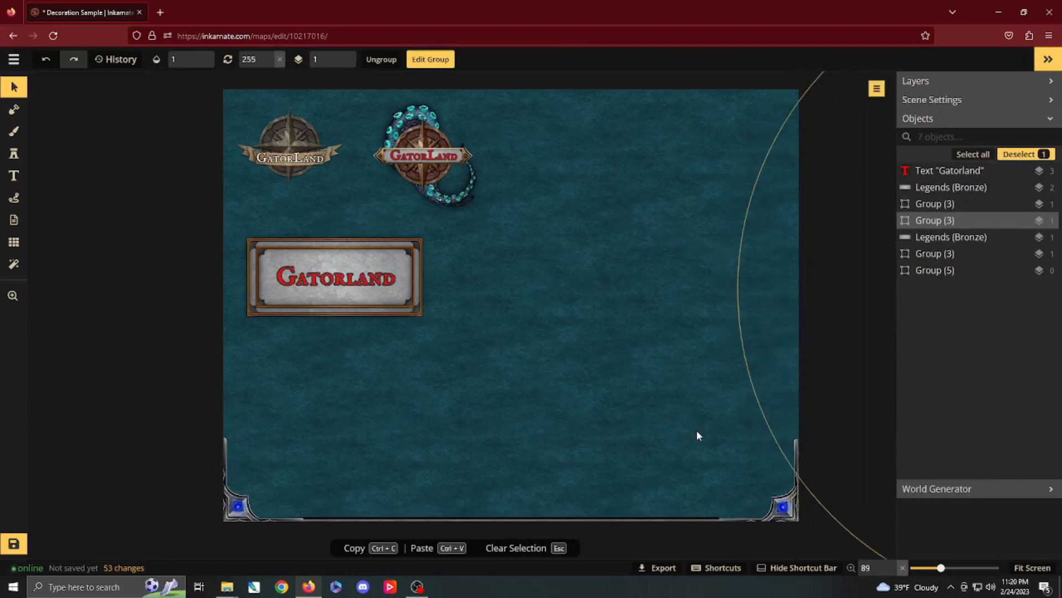
scroll(696, 430, "down", 5)
left_click_drag(775, 304, 232, 131)
left_click(525, 347)
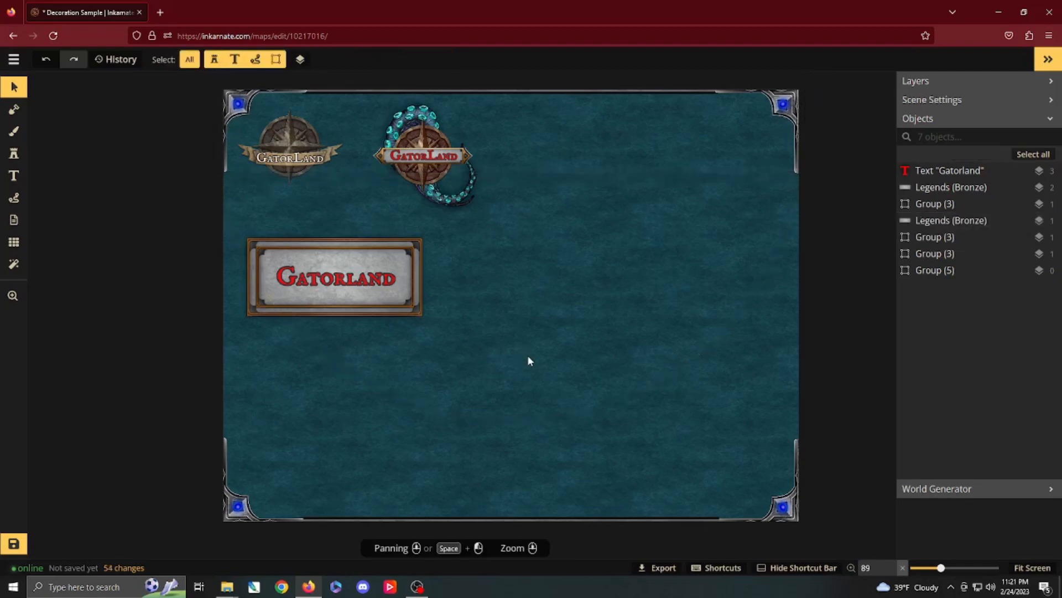
Ungroup the frame pieces along the map's top edge.
left_click(493, 91)
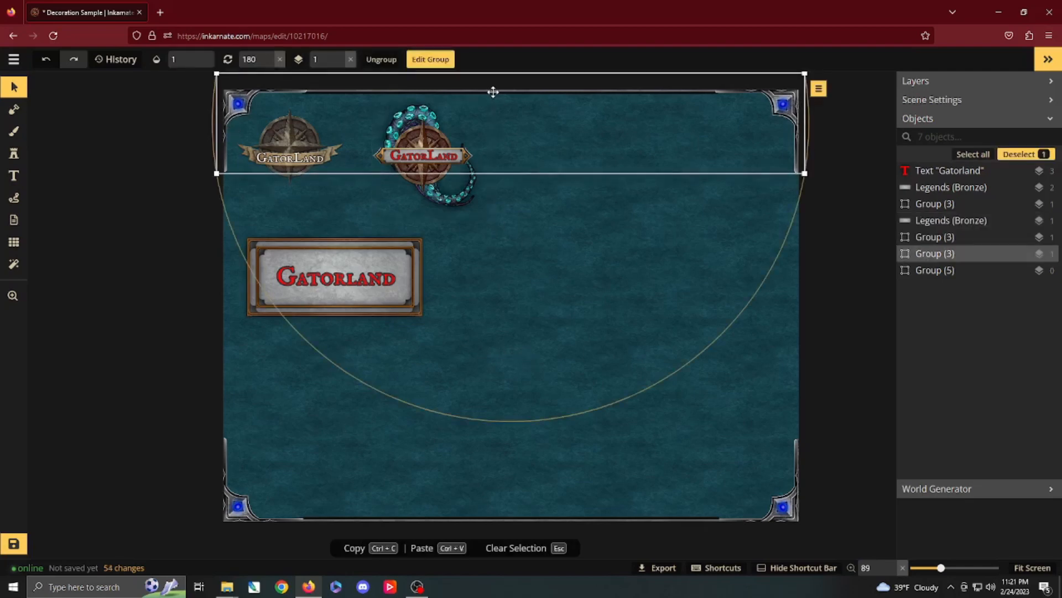
right_click(498, 93)
left_click(852, 125)
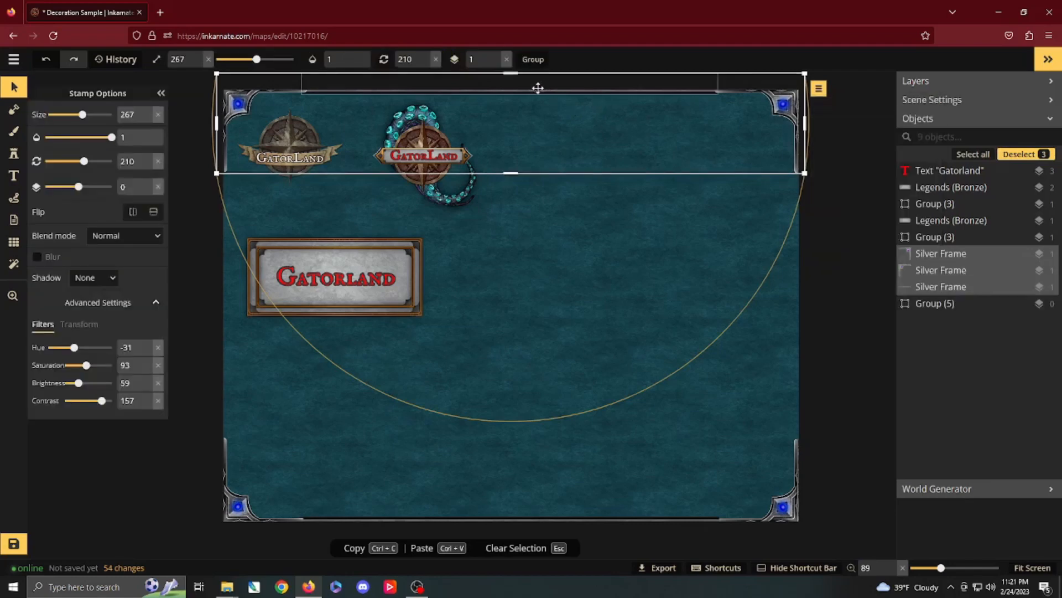
Duplicate the top silver bar, rotate the copy to 270 degrees and place it along the map's right edge on layer 0.
left_click(526, 98)
left_click(525, 95)
right_click(525, 95)
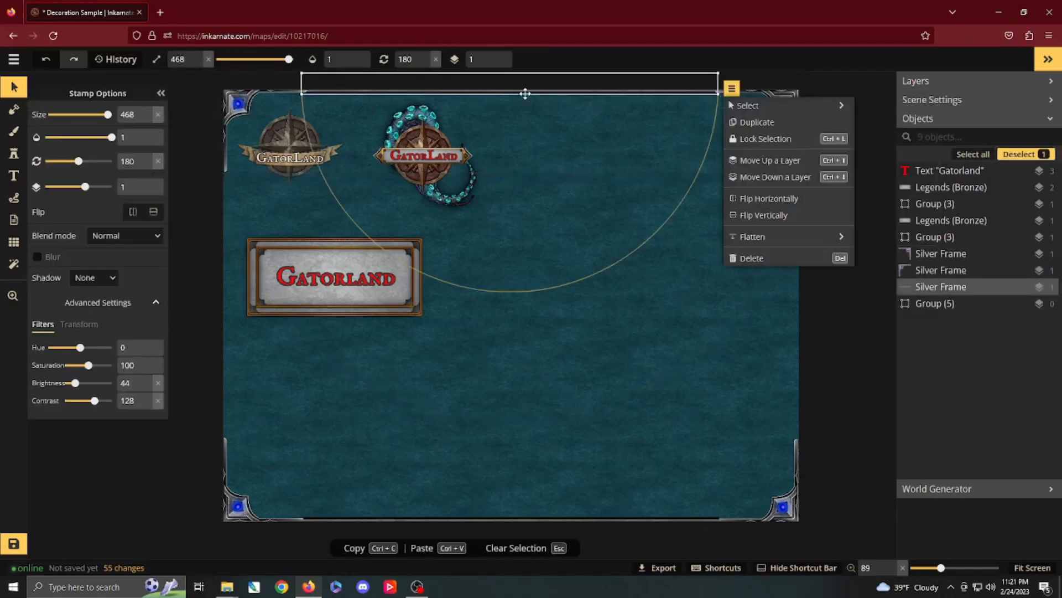
left_click(766, 127)
scroll(740, 131, "up", 6)
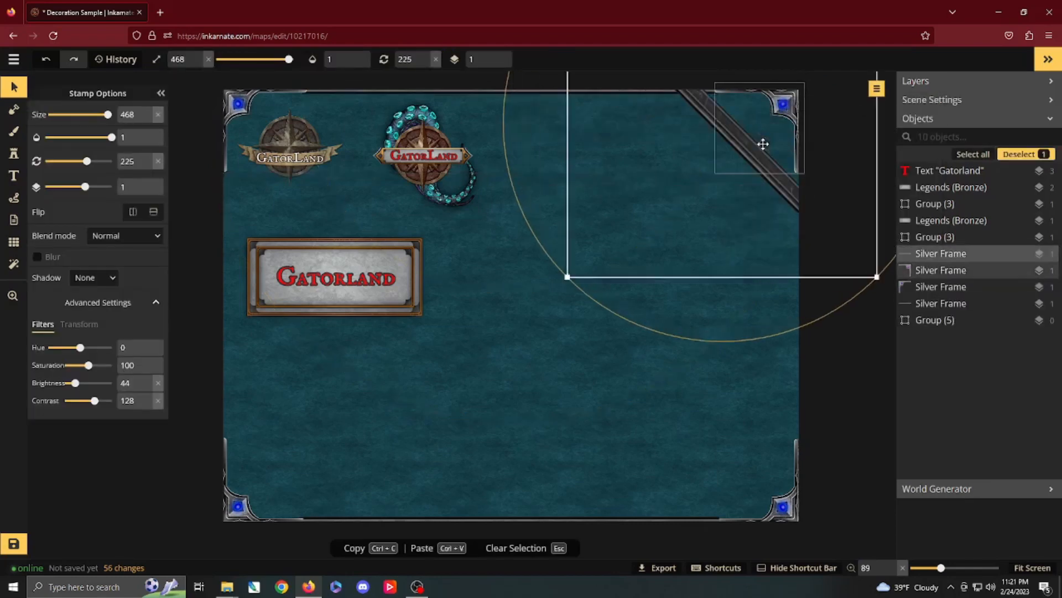
left_click_drag(738, 167, 796, 400)
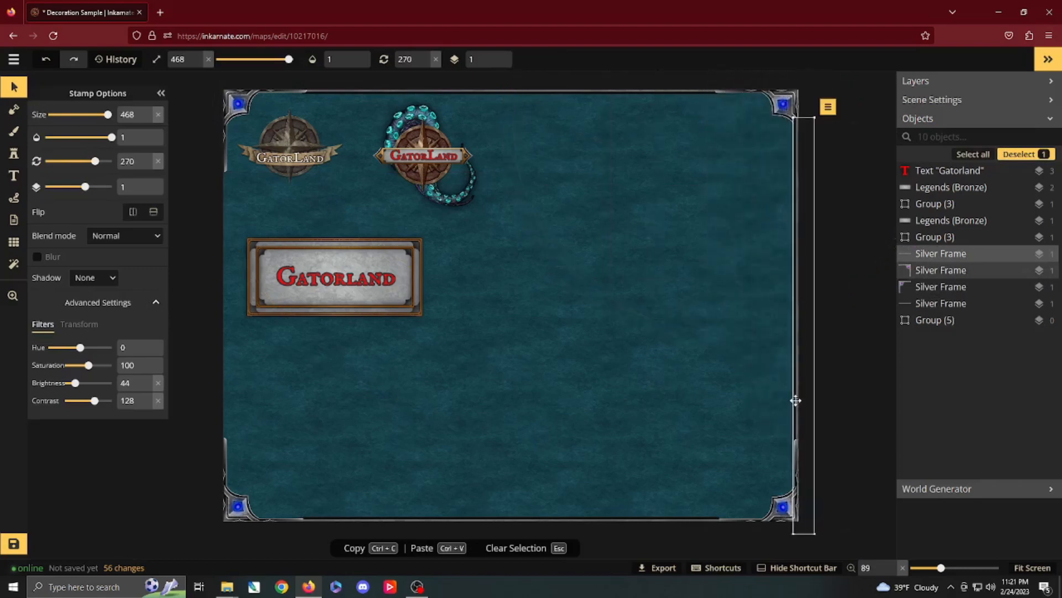
left_click(146, 191)
left_click(634, 255)
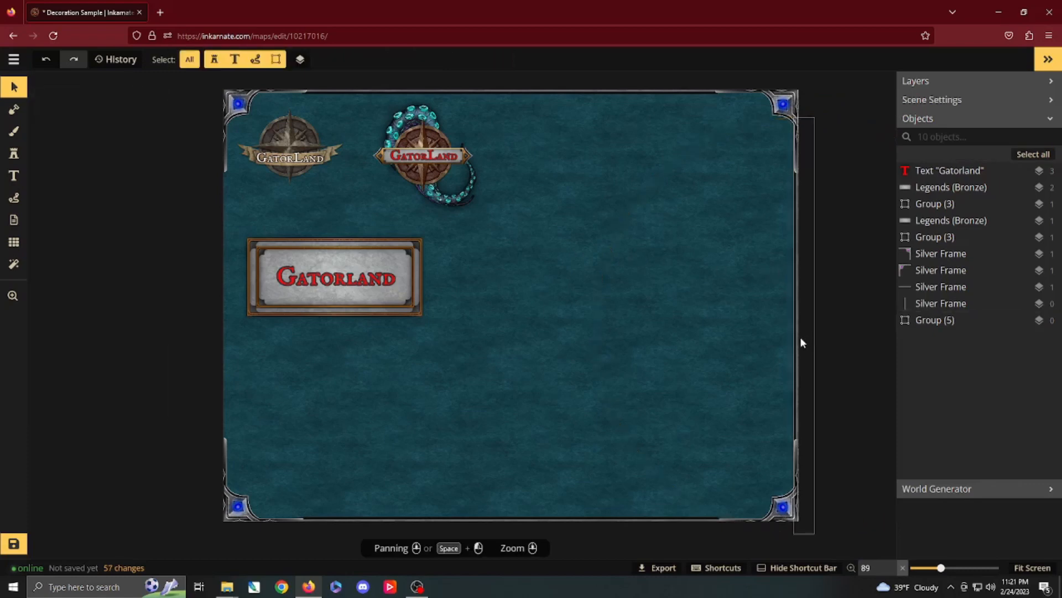
Duplicate the right-edge silver bar, rotate the copy to 90 degrees and fit it along the map's left edge.
left_click(802, 338)
right_click(806, 204)
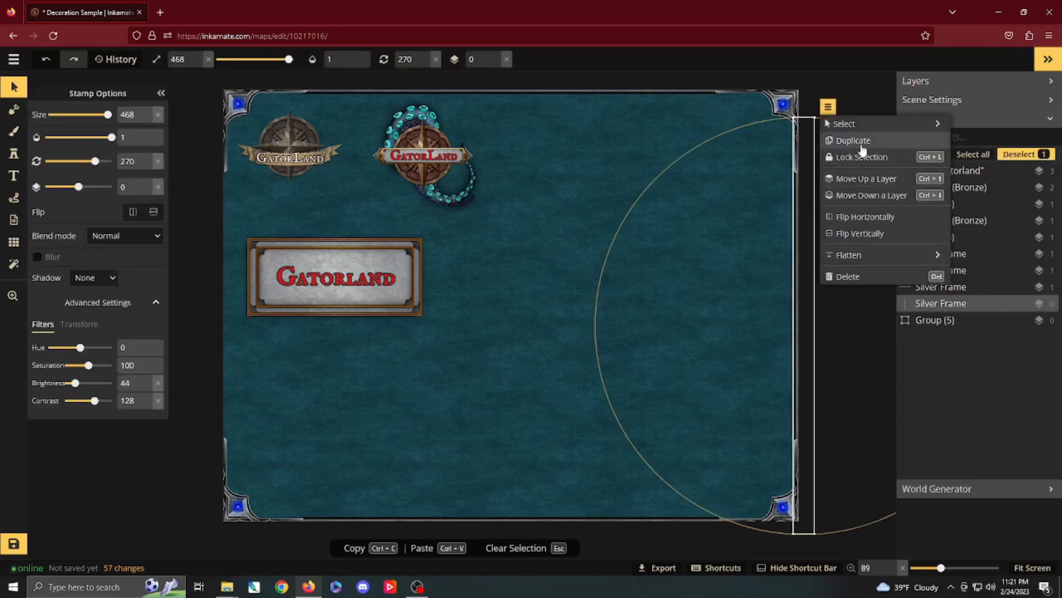
left_click(828, 201)
left_click_drag(789, 277, 205, 363)
scroll(193, 369, "up", 5)
scroll(193, 369, "up", 7)
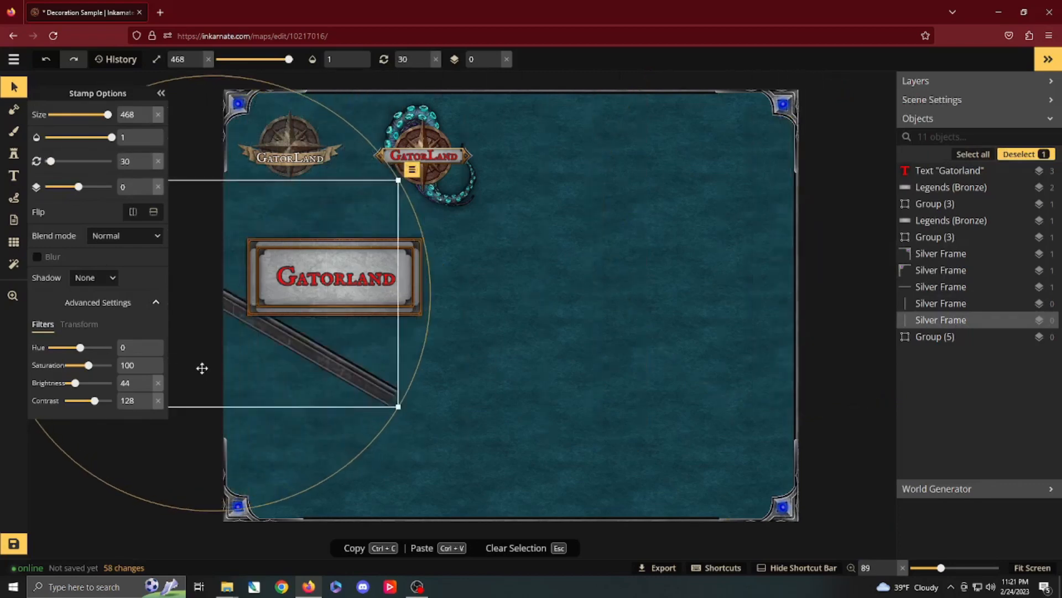
left_click_drag(222, 343, 223, 356)
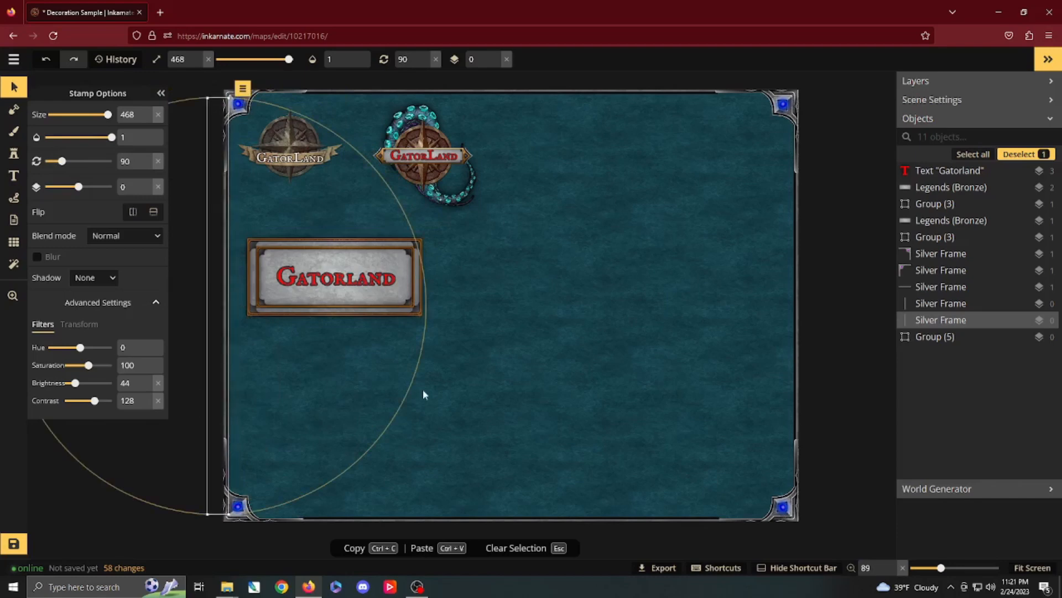
left_click(462, 393)
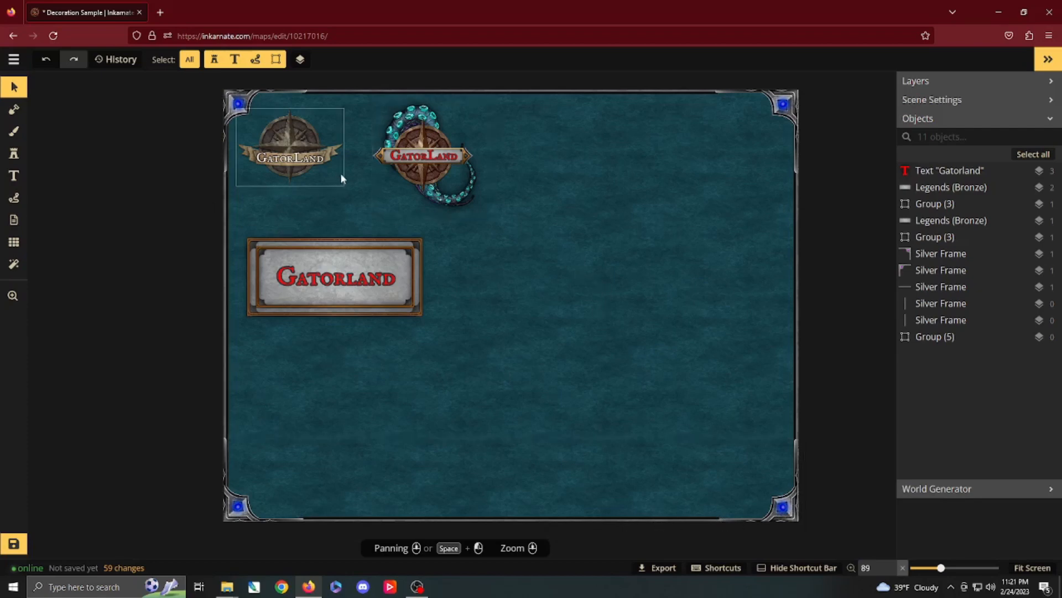
Browse the full stamp catalog and choose the stringy green web stamp from the Fantasy Battlemaps 2.0 Sewers pack.
left_click(20, 153)
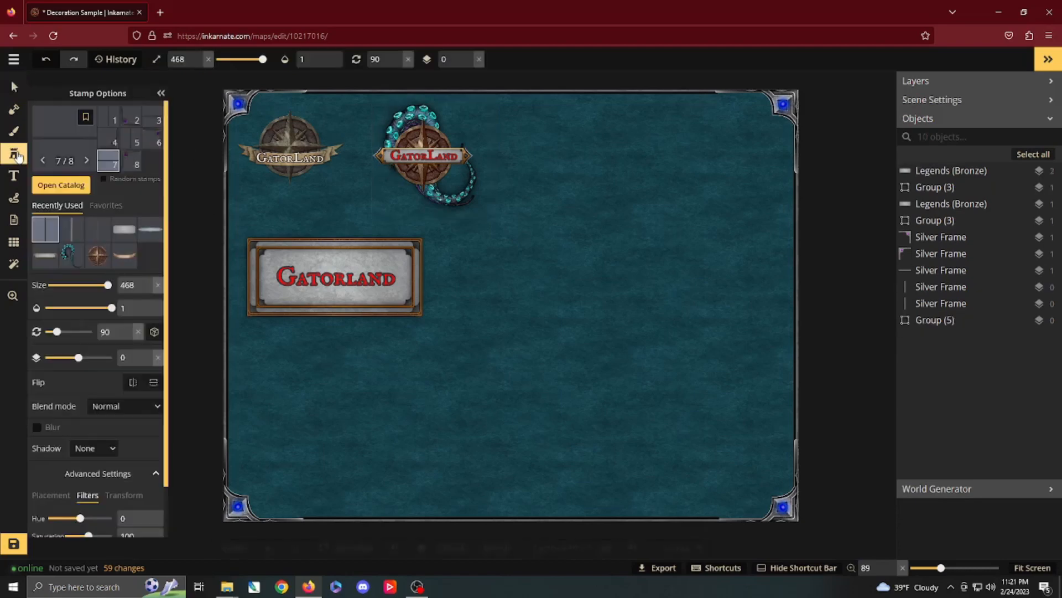
left_click(76, 188)
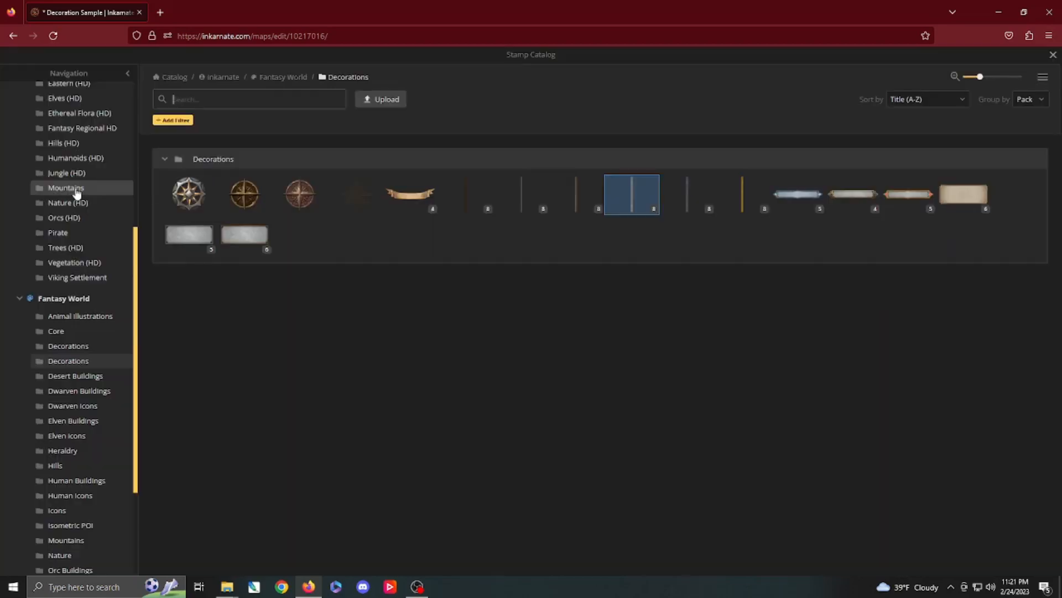
scroll(593, 338, "up", 5)
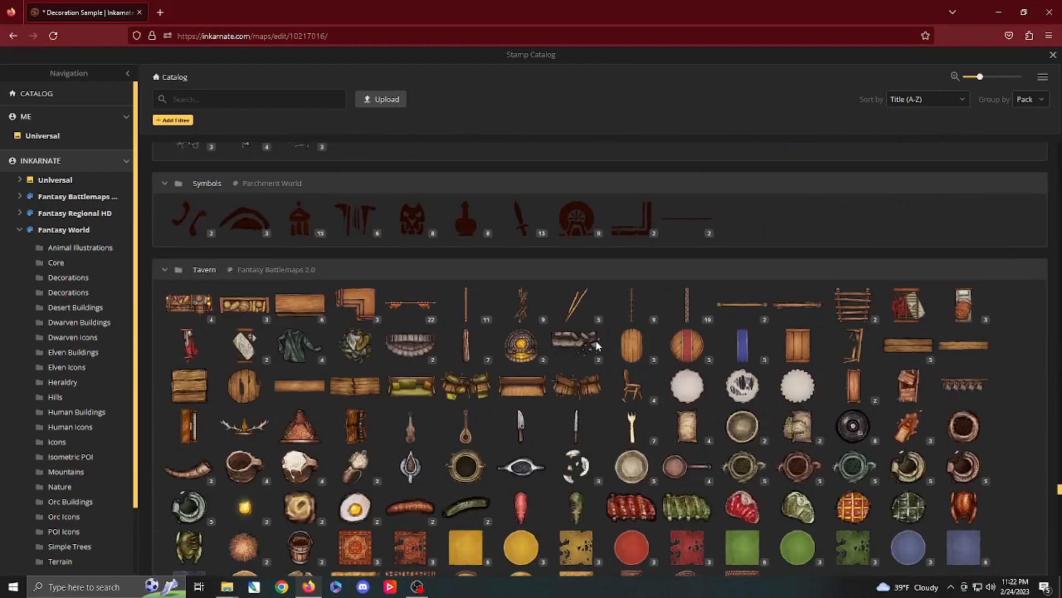
scroll(596, 343, "up", 5)
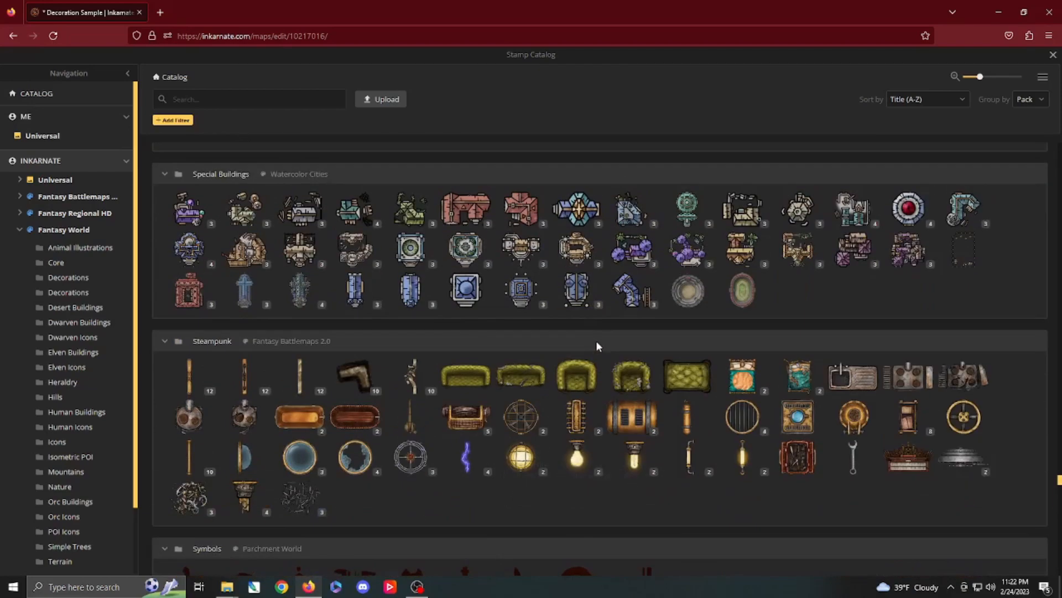
scroll(595, 343, "up", 4)
scroll(598, 348, "up", 10)
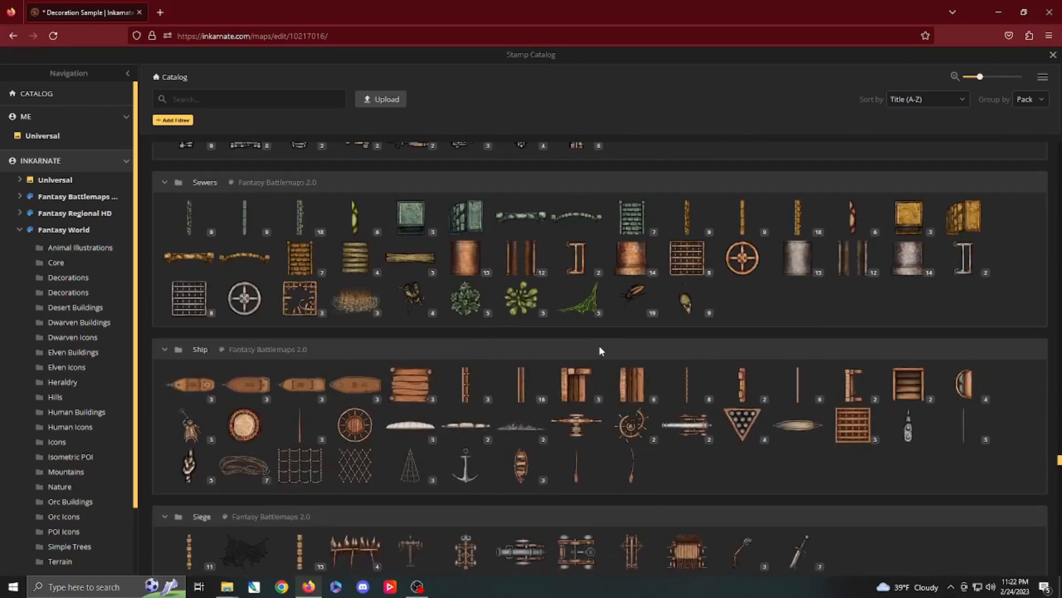
left_click(591, 302)
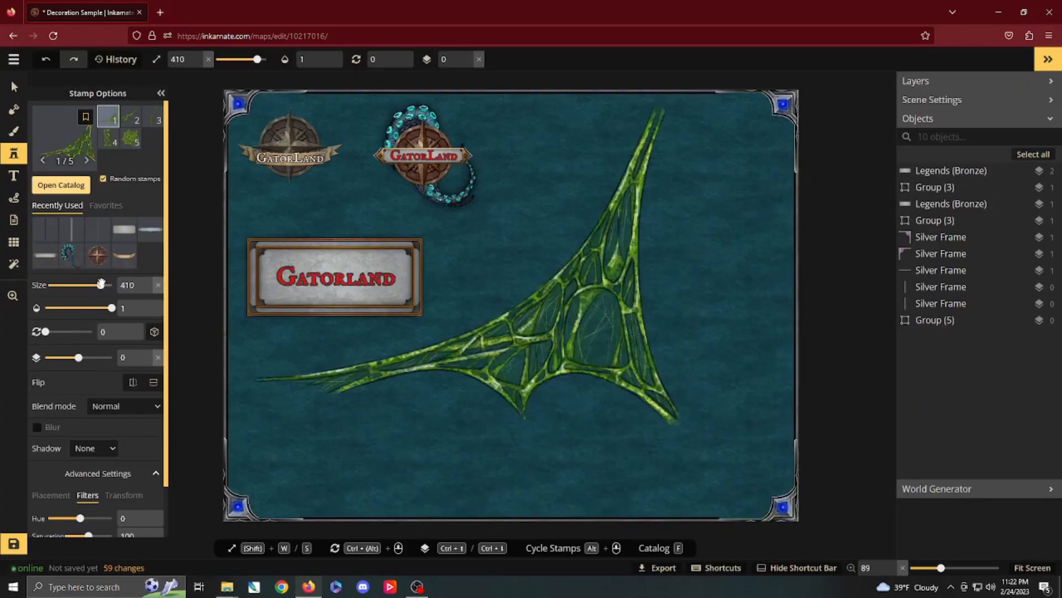
Place the sewer slime stamp at size 153 in the map's lower-right corner and a horizontally flipped duplicate in the lower-left corner.
left_click_drag(100, 283, 67, 285)
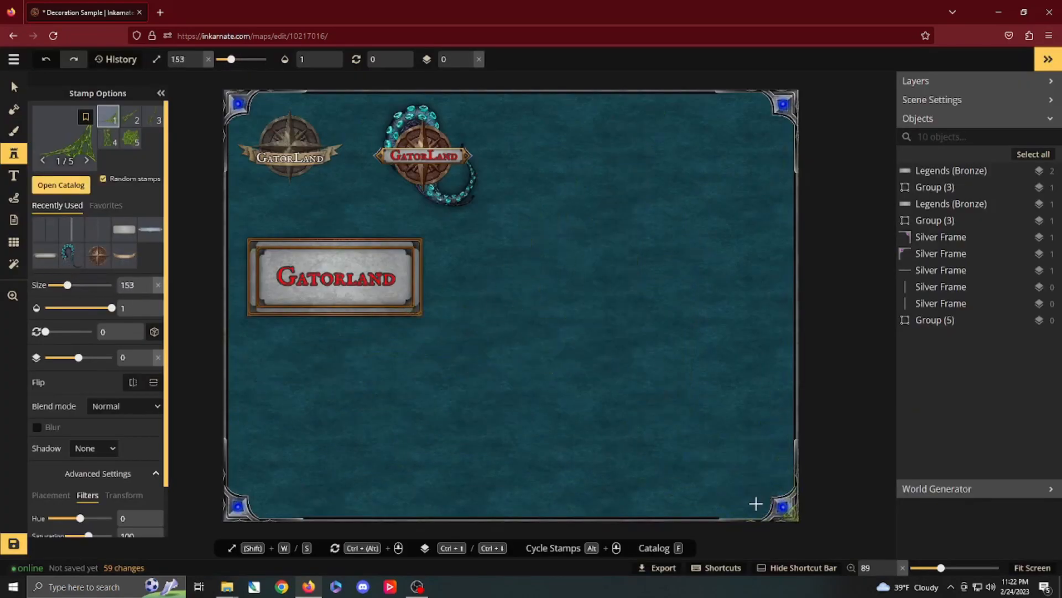
left_click(734, 477)
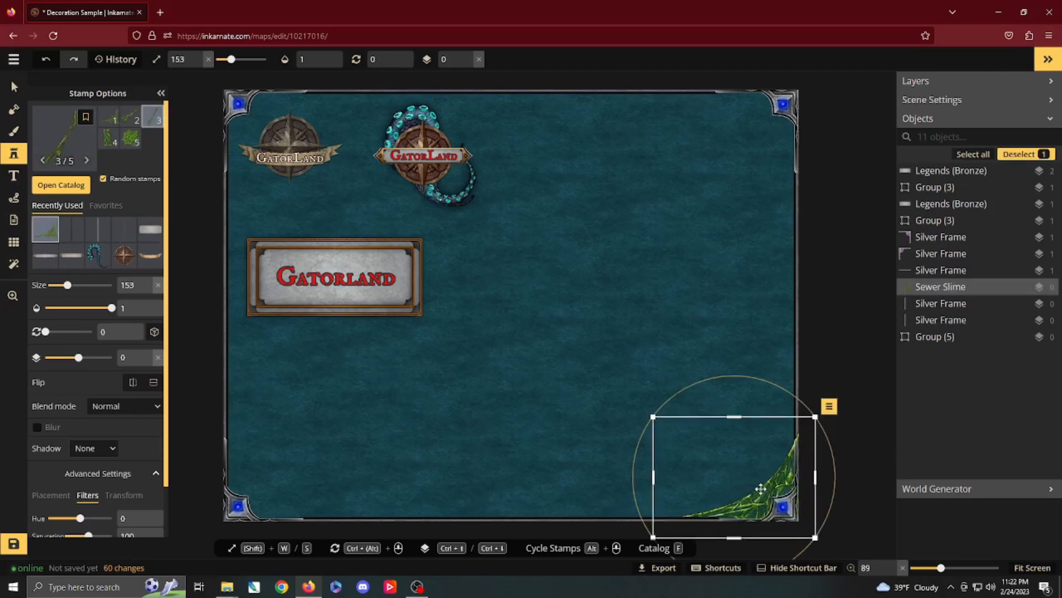
right_click(761, 488)
left_click(850, 255)
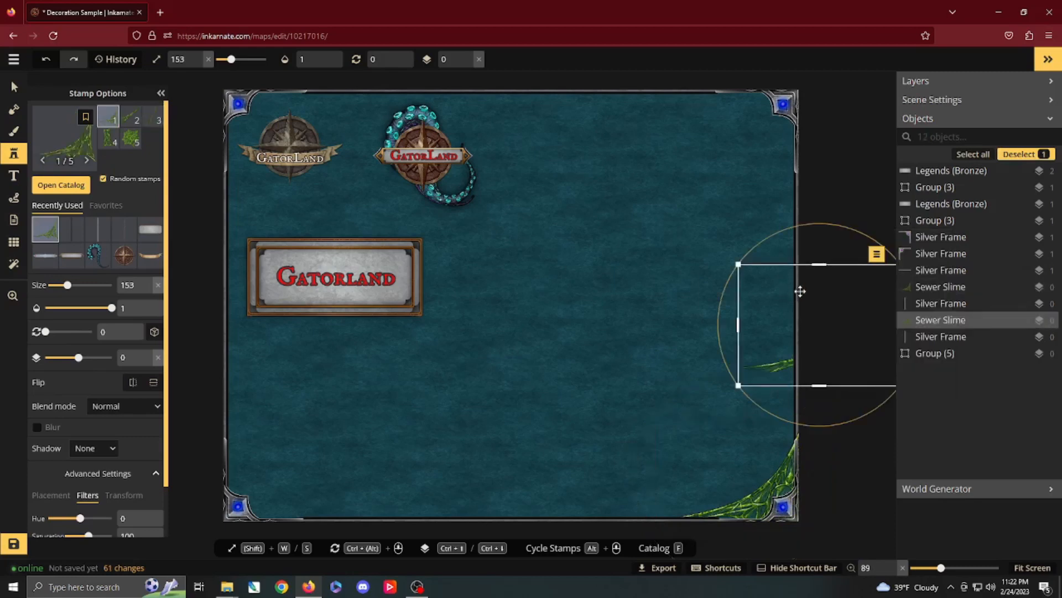
left_click_drag(800, 291, 267, 499)
left_click(132, 382)
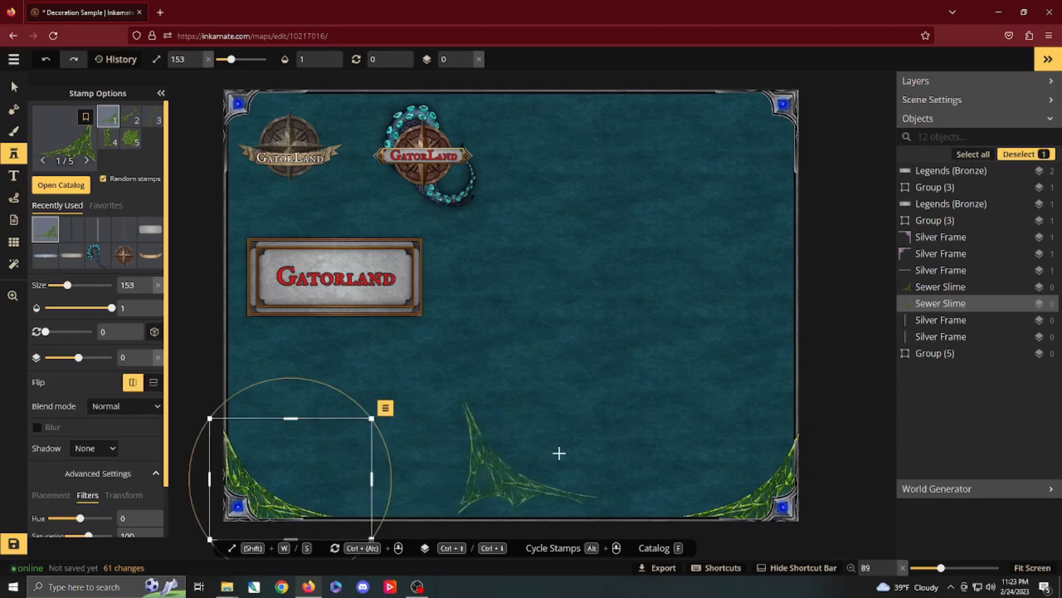
Add another sewer slime stamp, rotate it to 90 degrees and fit it into the map's upper-left corner.
left_click(567, 424)
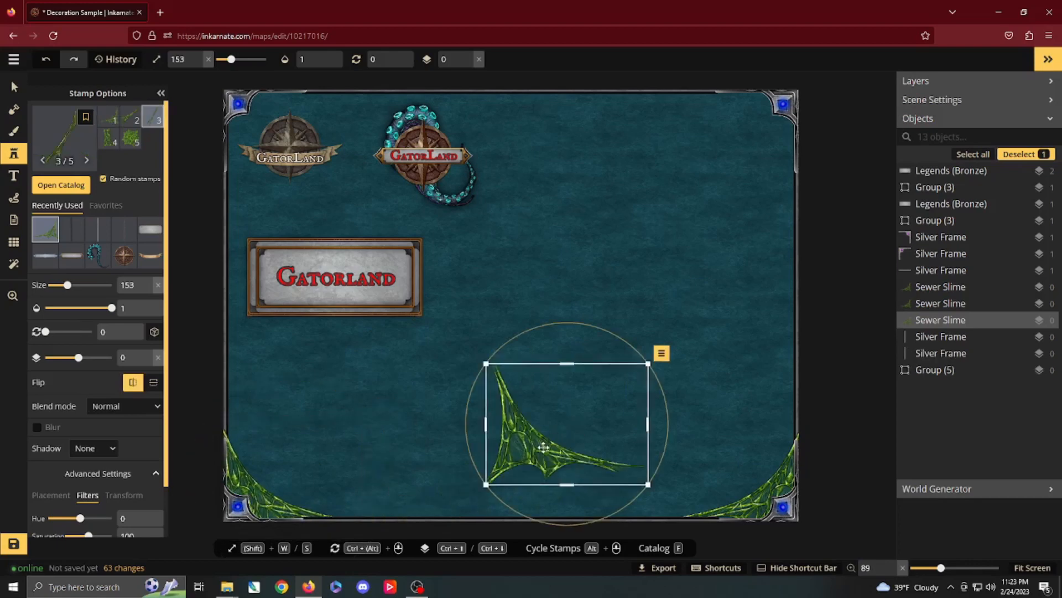
scroll(544, 447, "up", 6, "ctrl+alt")
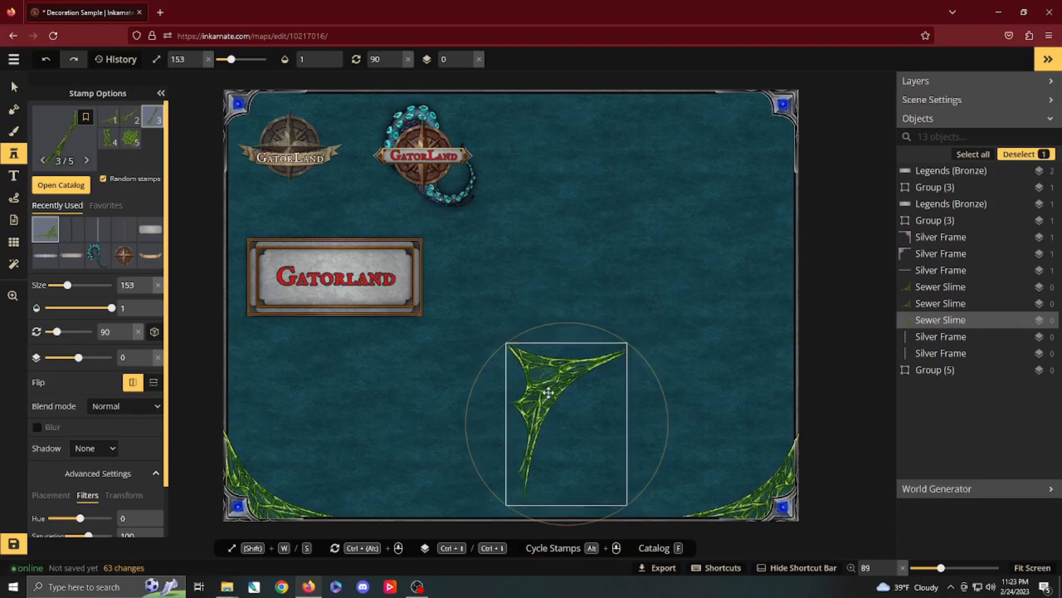
left_click_drag(548, 392, 248, 126)
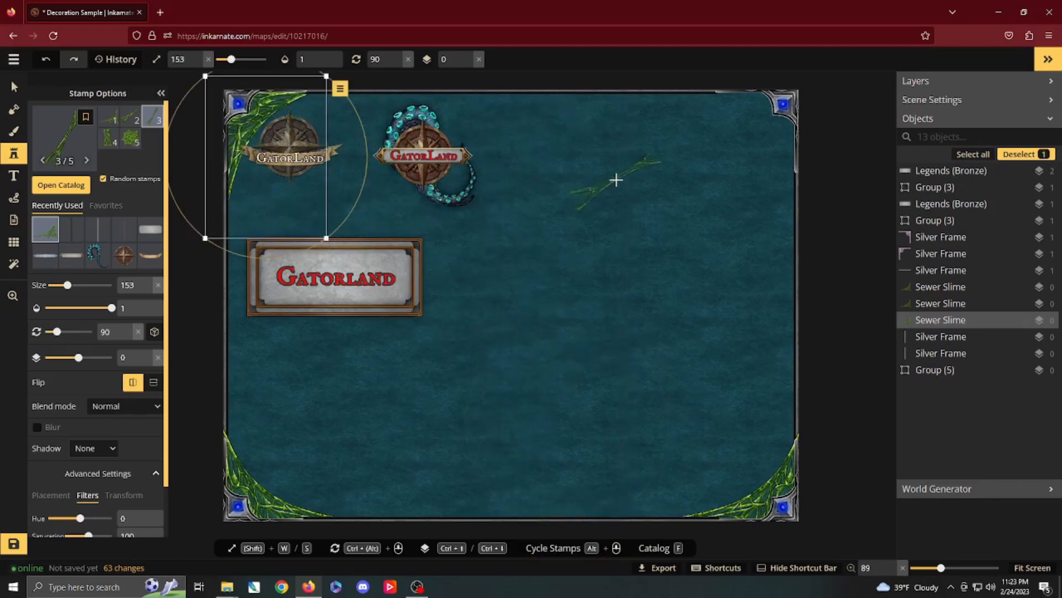
Lock the upper-left slime stamp and place a duplicate rotated to 180 degrees in the map's upper-right corner.
right_click(266, 118)
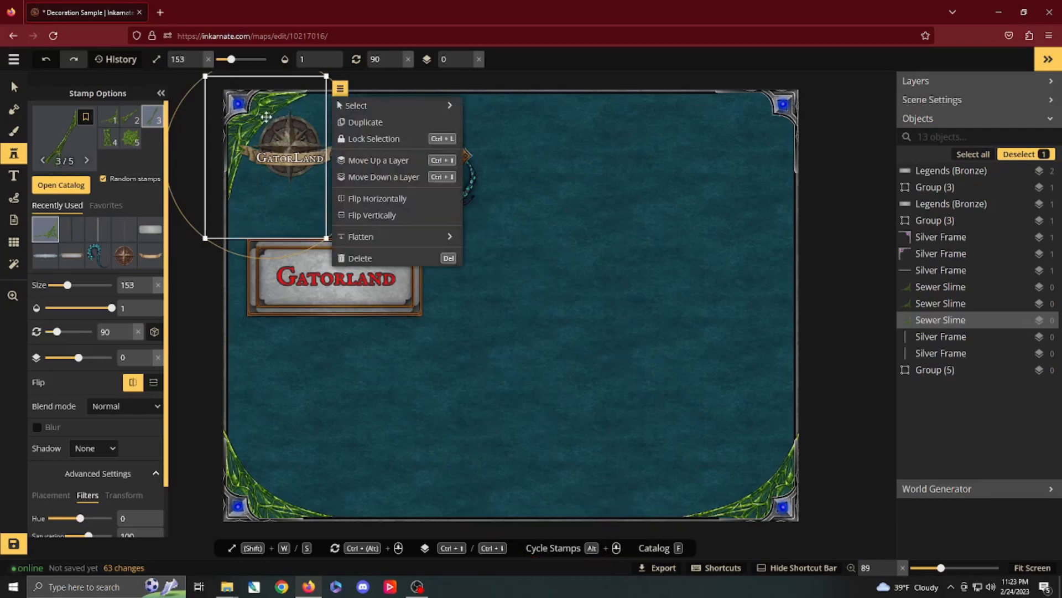
left_click(354, 135)
right_click(272, 111)
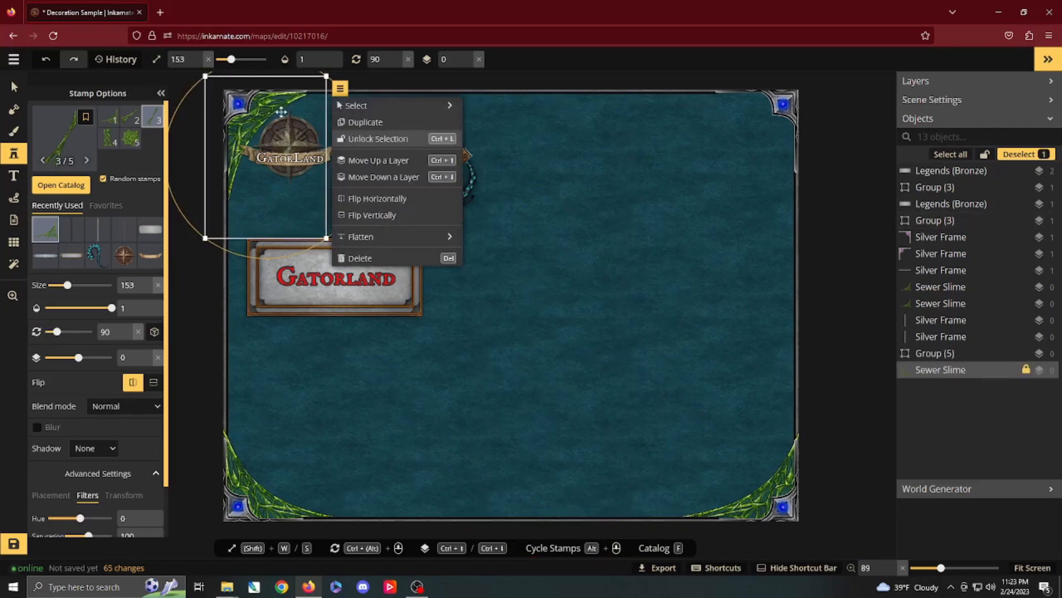
left_click(365, 122)
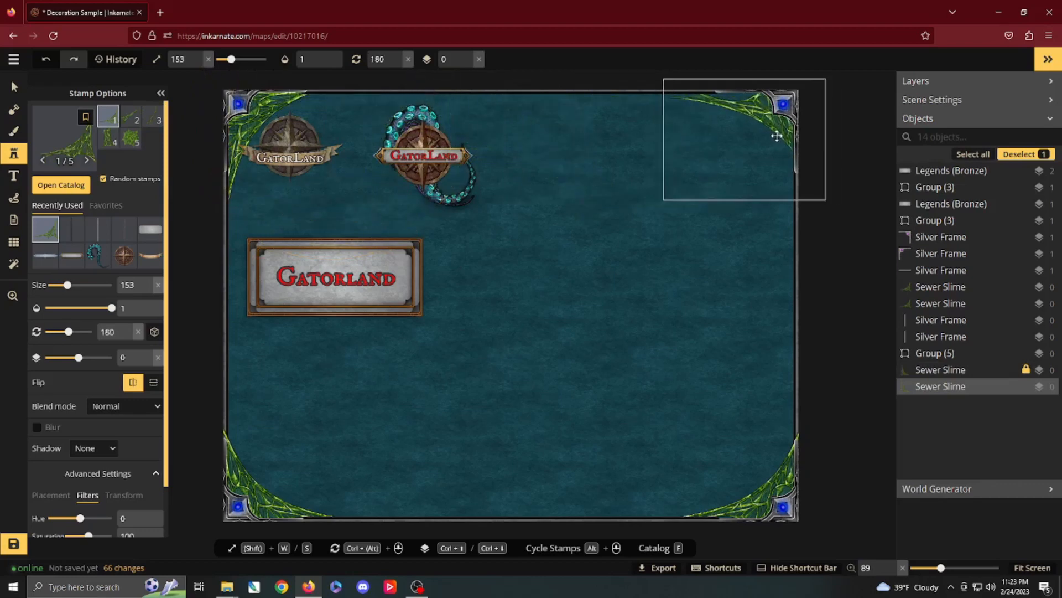
left_click_drag(768, 135, 768, 135)
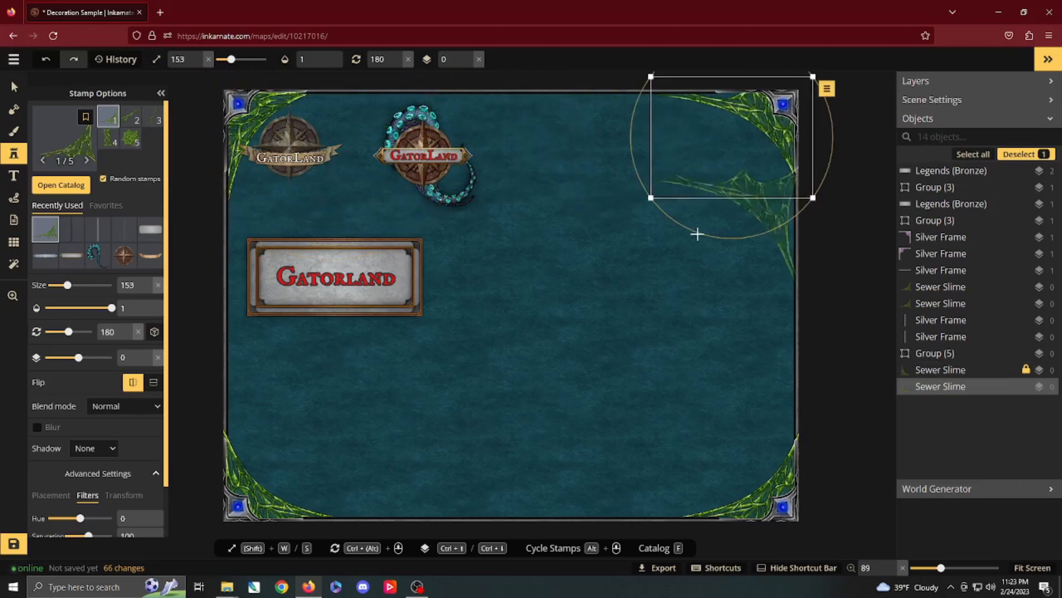
Move the tentacle Gatorland emblem across the map to just inside the upper-right corner.
key("Escape")
key("Escape")
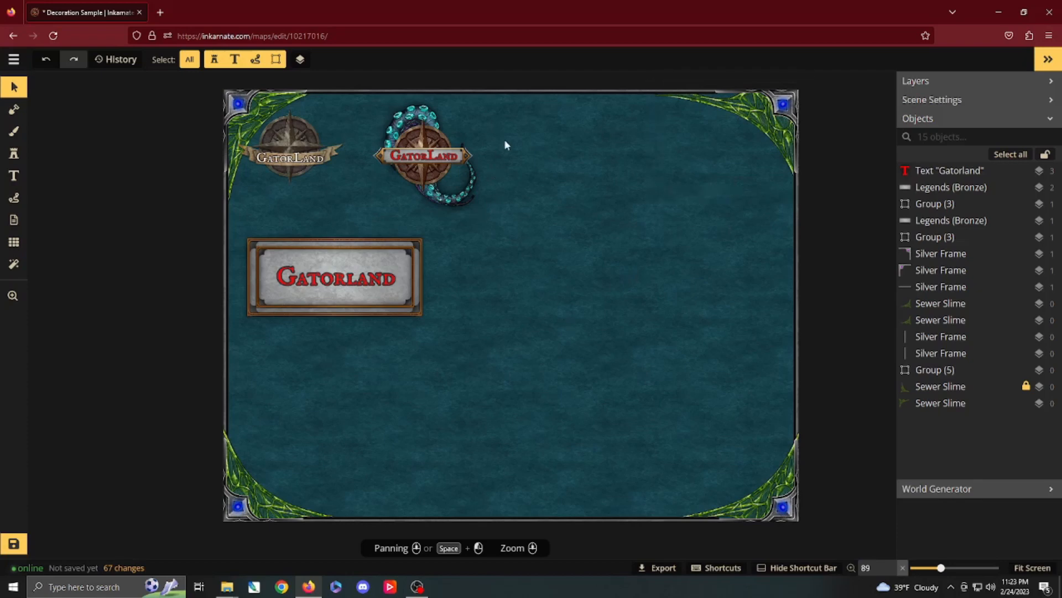
left_click_drag(413, 173, 679, 197)
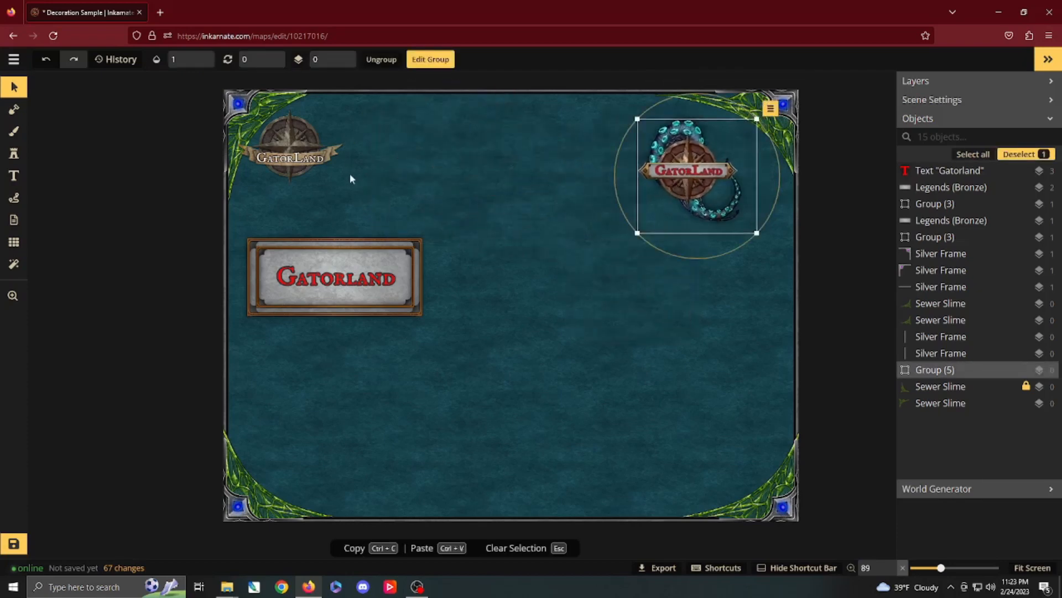
left_click(276, 183)
mouse_move(286, 166)
left_mouse_down()
mouse_move(326, 164)
mouse_move(282, 164)
left_mouse_up()
key("ctrl+z")
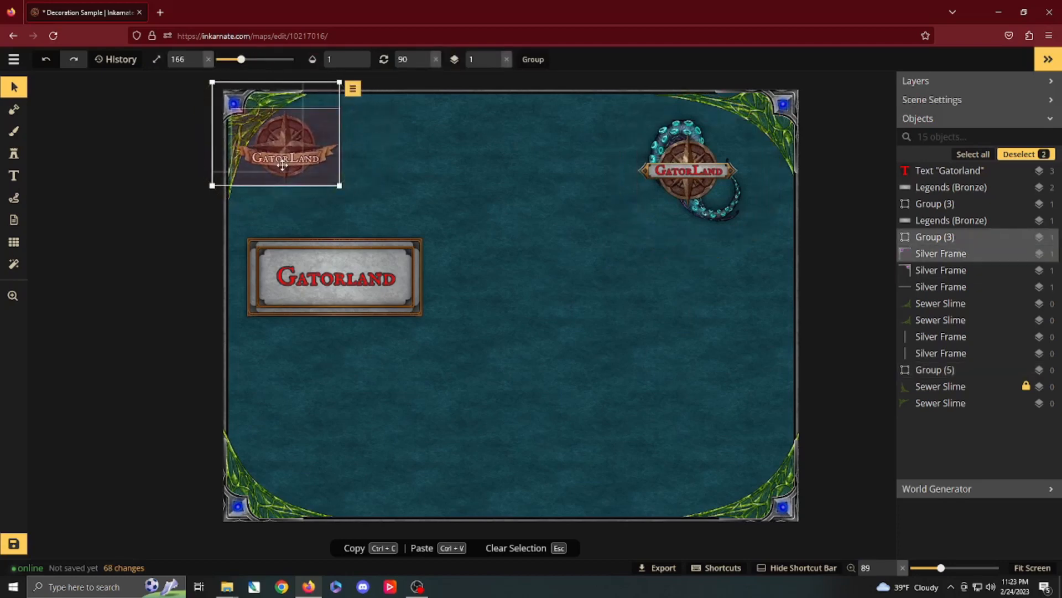
Move the bronze Gatorland plaque together with its text to the middle of the map.
left_click(359, 228)
left_click_drag(359, 230, 486, 332)
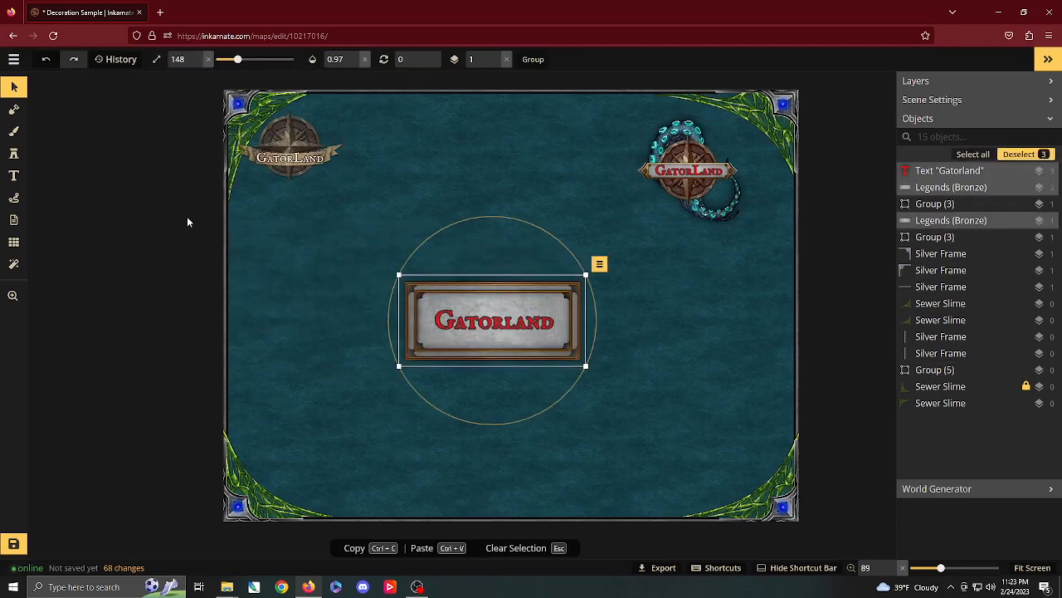
Leave the decoration sample, return to the map list and open the Youtube Sample map.
left_click(13, 59)
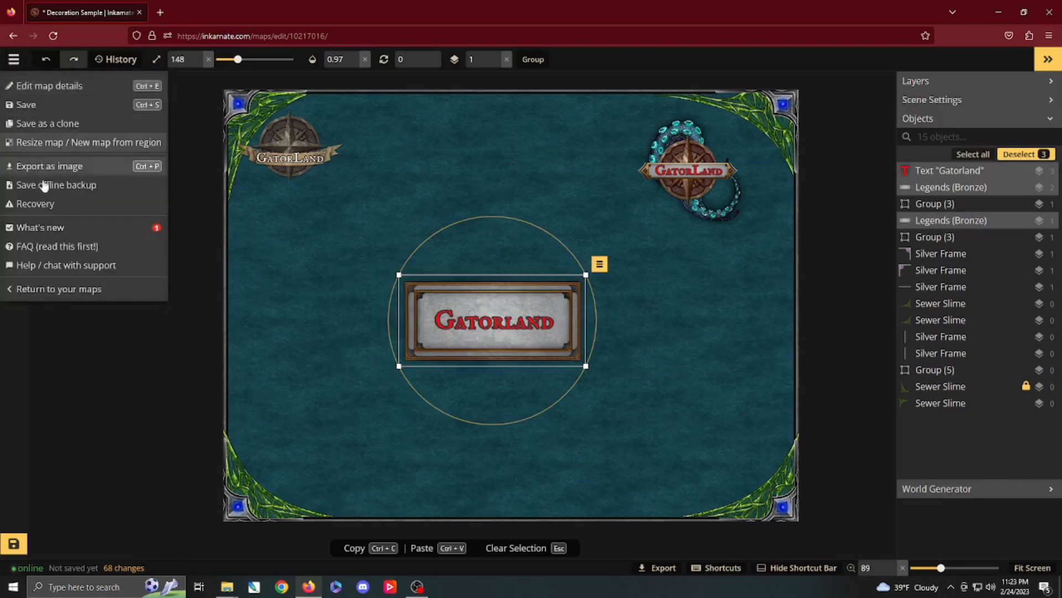
left_click(62, 289)
left_click(353, 239)
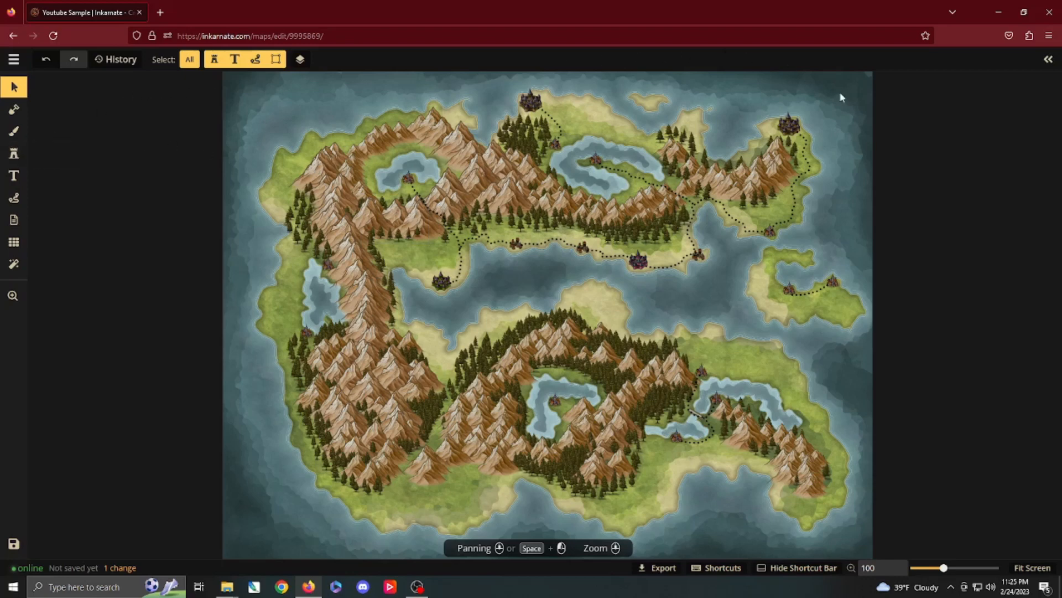
Set up a rough-edged foreground brush with the dark teal texture, opacity 0.31 and size 66.
left_click(22, 136)
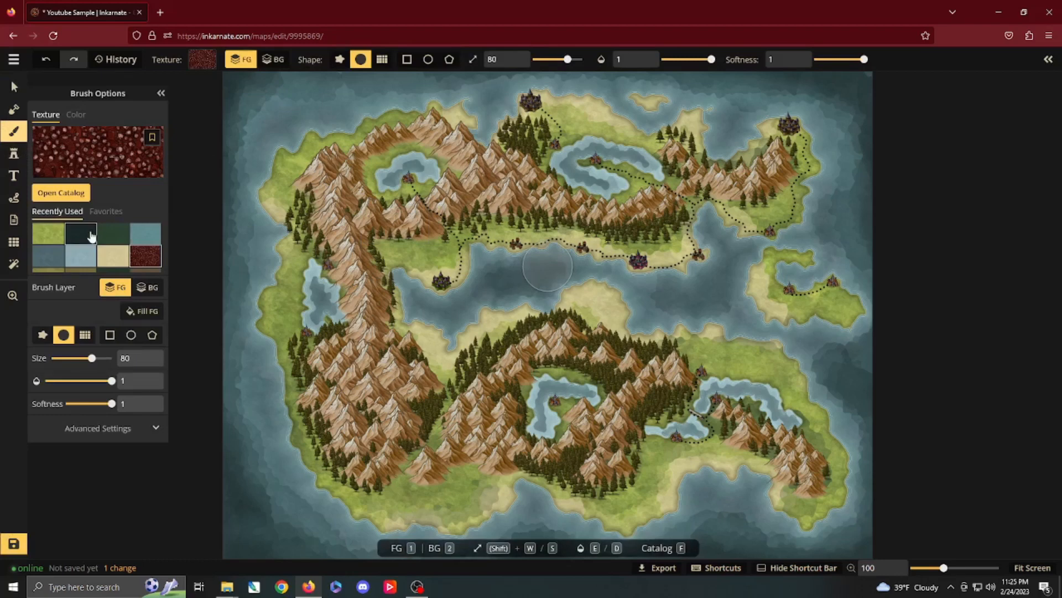
left_click(92, 236)
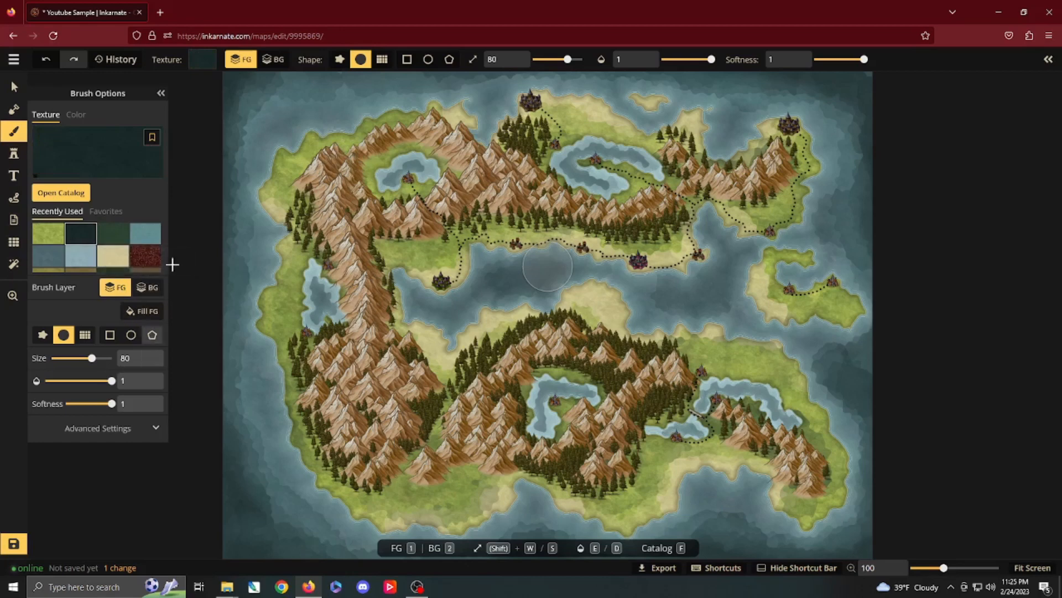
left_click(339, 59)
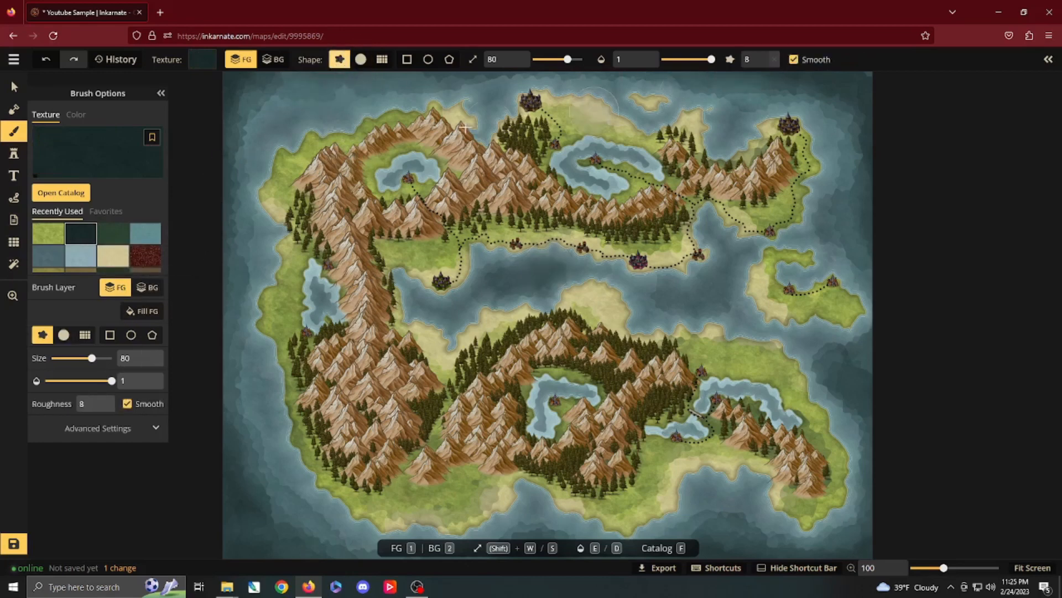
left_click_drag(110, 380, 86, 381)
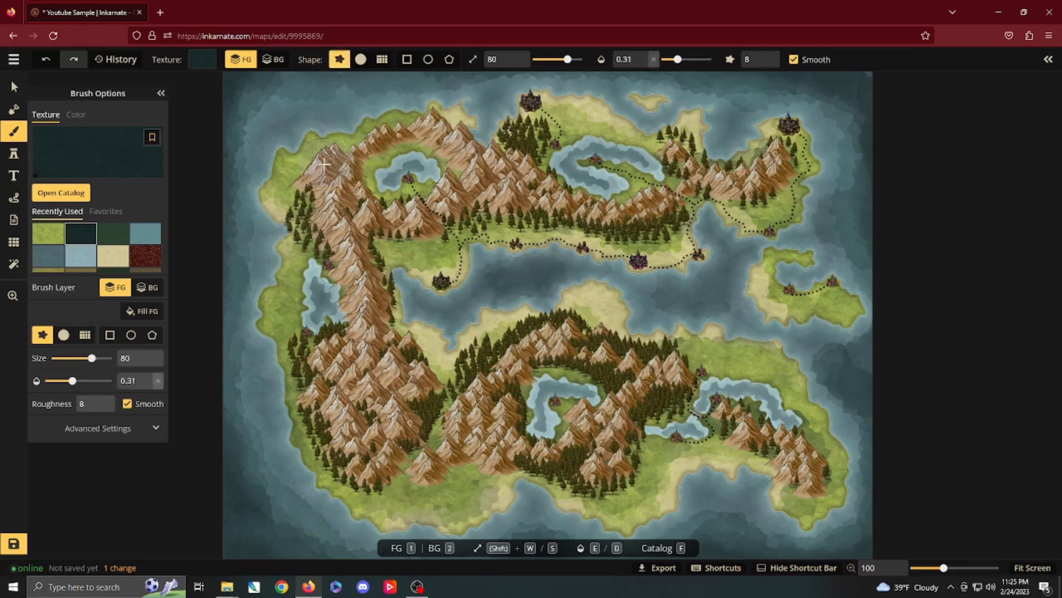
key("s")
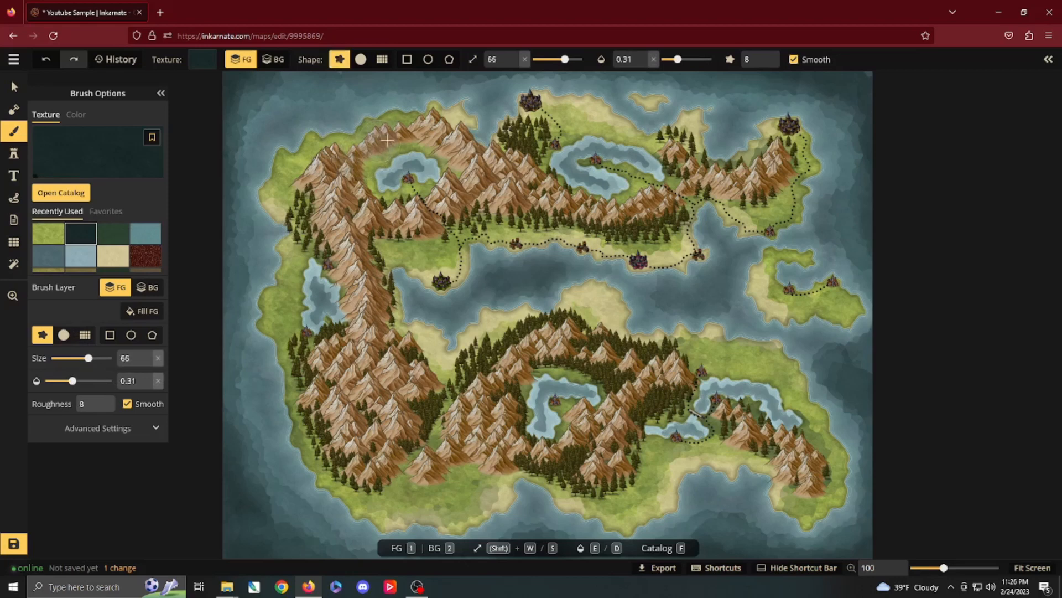
Reduce the brush to size 51 and paint dark shading over the grassland around the mountains, forests, lakes and small eastern island.
mouse_move(343, 150)
left_mouse_down()
mouse_move(302, 213)
mouse_move(307, 260)
mouse_move(290, 360)
mouse_move(391, 480)
mouse_move(462, 487)
mouse_move(460, 405)
left_mouse_up()
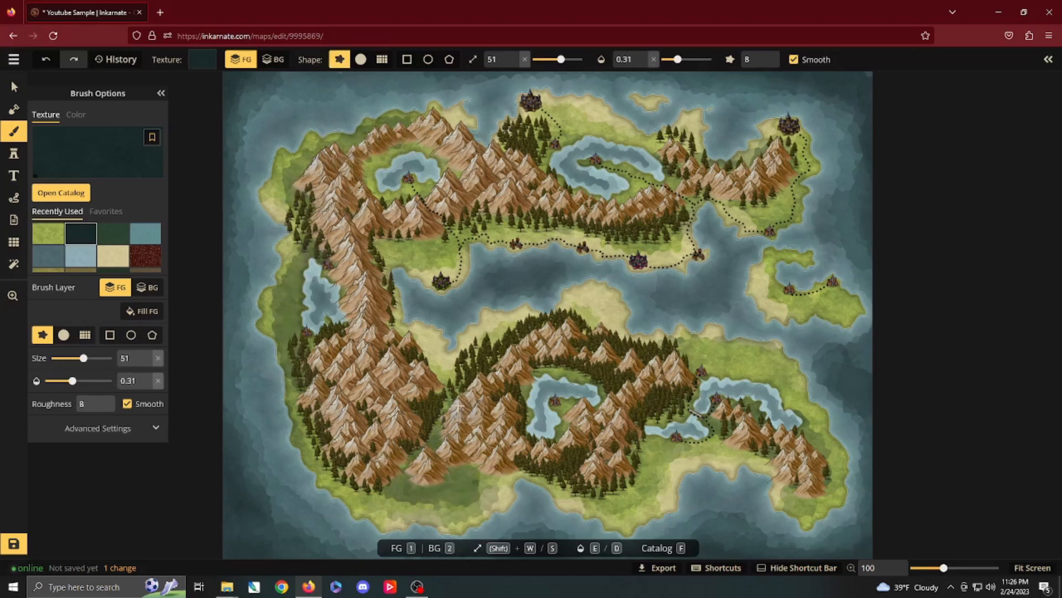
mouse_move(355, 260)
left_mouse_down()
mouse_move(432, 243)
mouse_move(451, 224)
left_mouse_up()
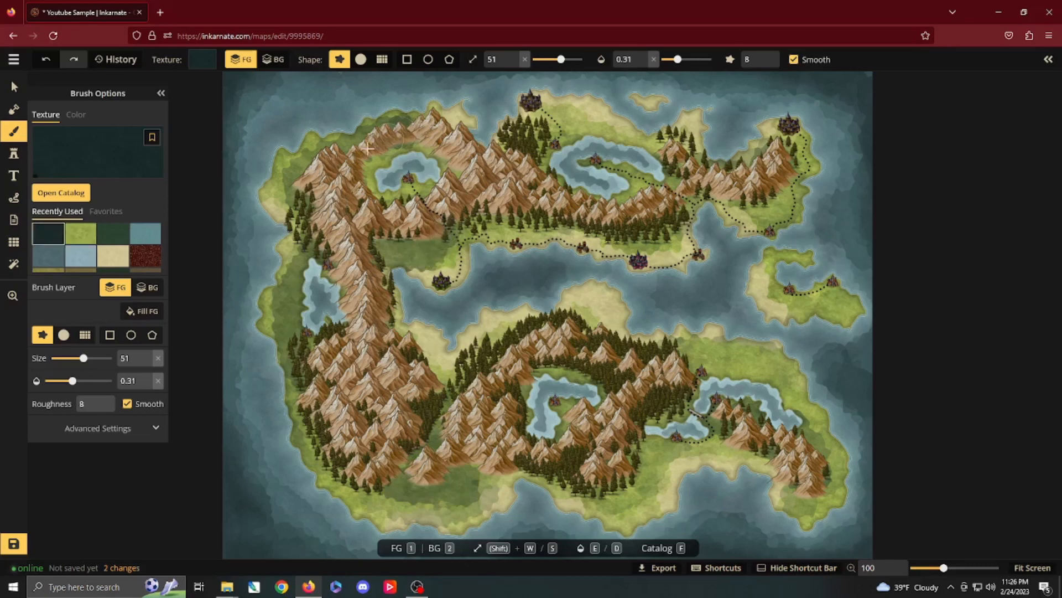
mouse_move(331, 229)
left_mouse_down()
mouse_move(290, 320)
mouse_move(331, 383)
mouse_move(318, 404)
mouse_move(376, 458)
mouse_move(360, 458)
mouse_move(386, 489)
mouse_move(476, 505)
mouse_move(456, 466)
mouse_move(506, 442)
mouse_move(581, 472)
mouse_move(633, 464)
mouse_move(624, 401)
mouse_move(614, 419)
mouse_move(566, 403)
mouse_move(581, 452)
mouse_move(570, 402)
left_mouse_up()
mouse_move(559, 354)
left_mouse_down()
mouse_move(662, 372)
mouse_move(731, 355)
mouse_move(791, 381)
left_mouse_up()
mouse_move(786, 453)
left_mouse_down()
mouse_move(656, 467)
mouse_move(661, 451)
left_mouse_up()
mouse_move(811, 326)
left_mouse_down()
mouse_move(859, 328)
mouse_move(818, 313)
left_mouse_up()
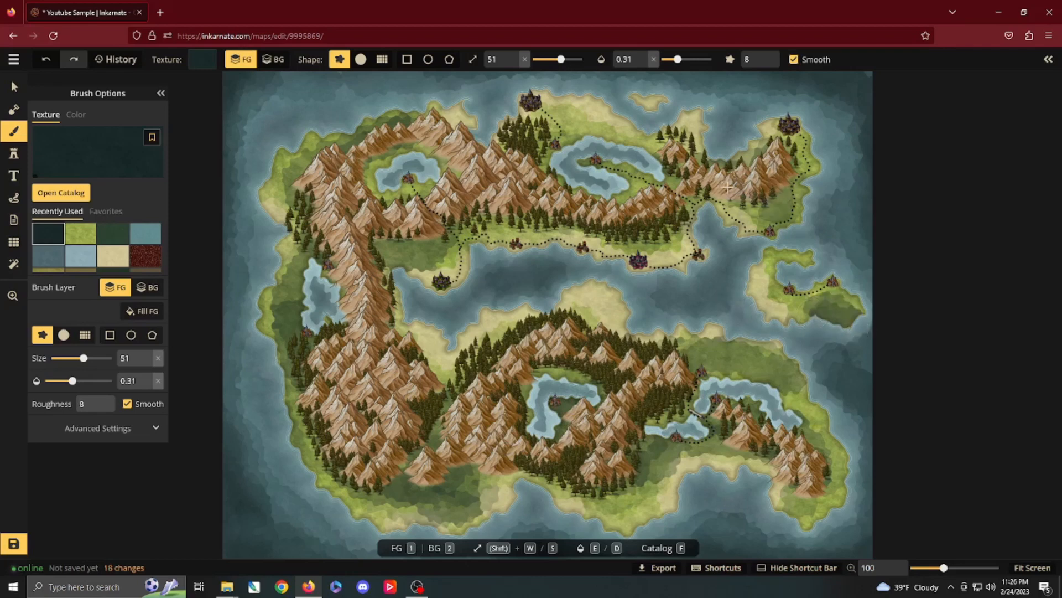
mouse_move(428, 232)
left_mouse_down()
mouse_move(380, 235)
mouse_move(382, 250)
left_mouse_up()
left_click_drag(563, 131, 573, 122)
mouse_move(453, 164)
left_mouse_down()
mouse_move(396, 134)
mouse_move(359, 172)
left_mouse_up()
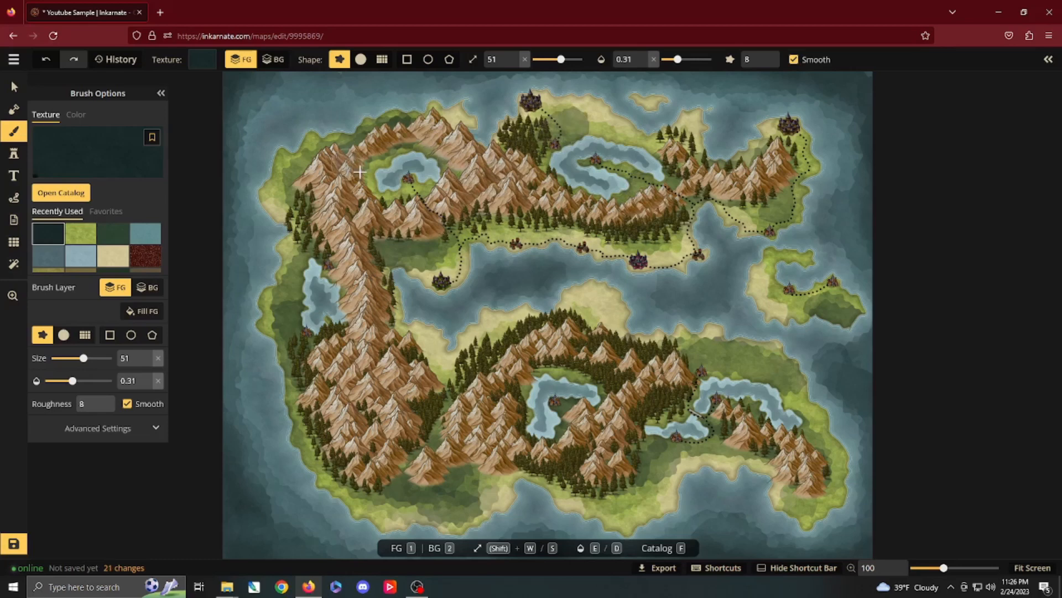
mouse_move(395, 252)
left_mouse_down()
mouse_move(431, 255)
mouse_move(403, 255)
left_mouse_up()
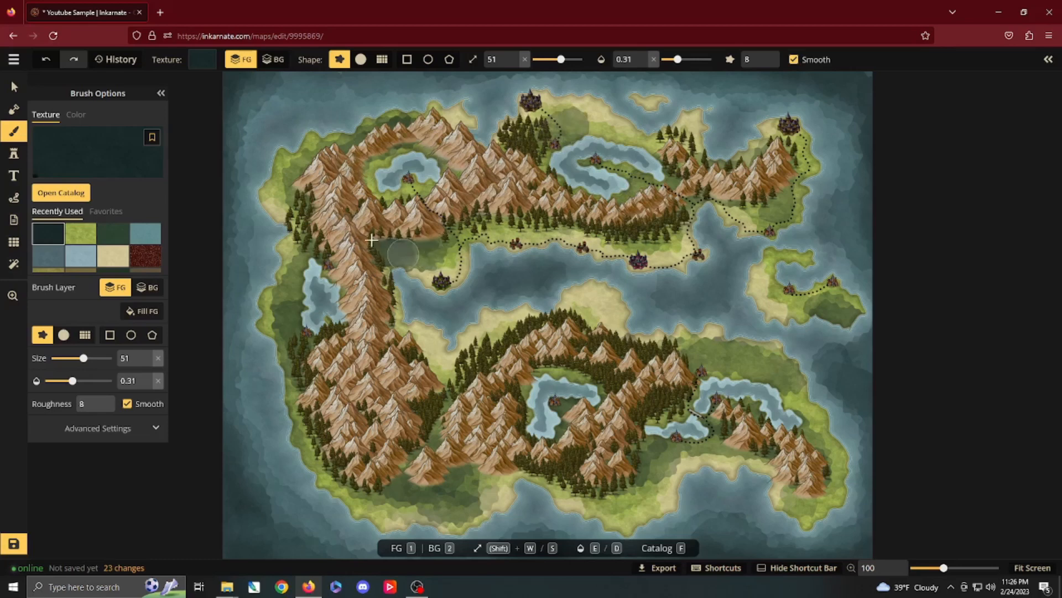
left_click_drag(311, 236, 292, 293)
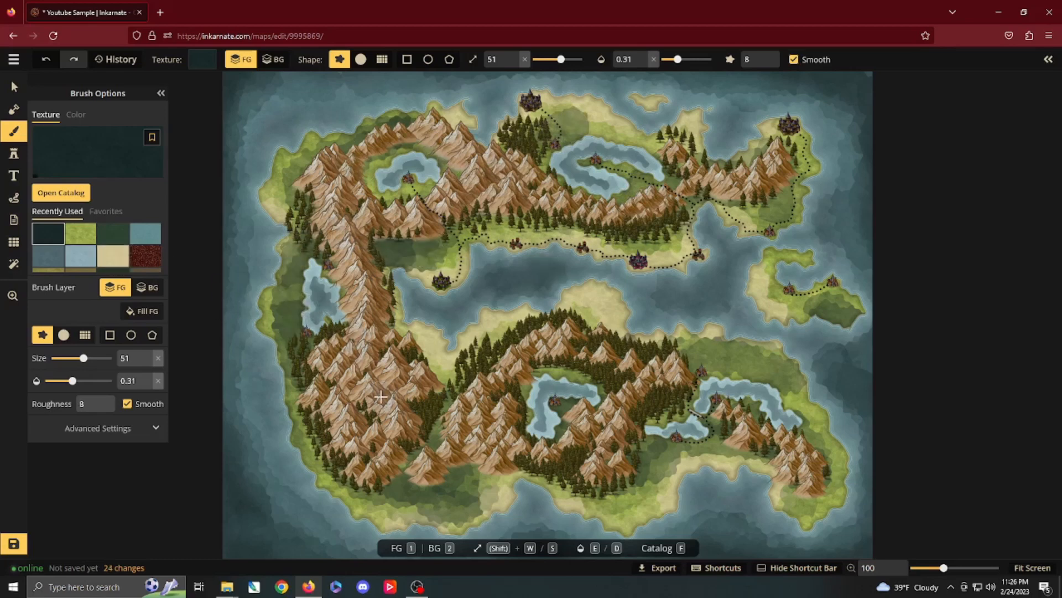
mouse_move(400, 485)
left_mouse_down()
mouse_move(447, 466)
mouse_move(442, 439)
left_mouse_up()
mouse_move(528, 456)
left_mouse_down()
mouse_move(609, 458)
mouse_move(621, 494)
mouse_move(651, 493)
mouse_move(595, 484)
left_mouse_up()
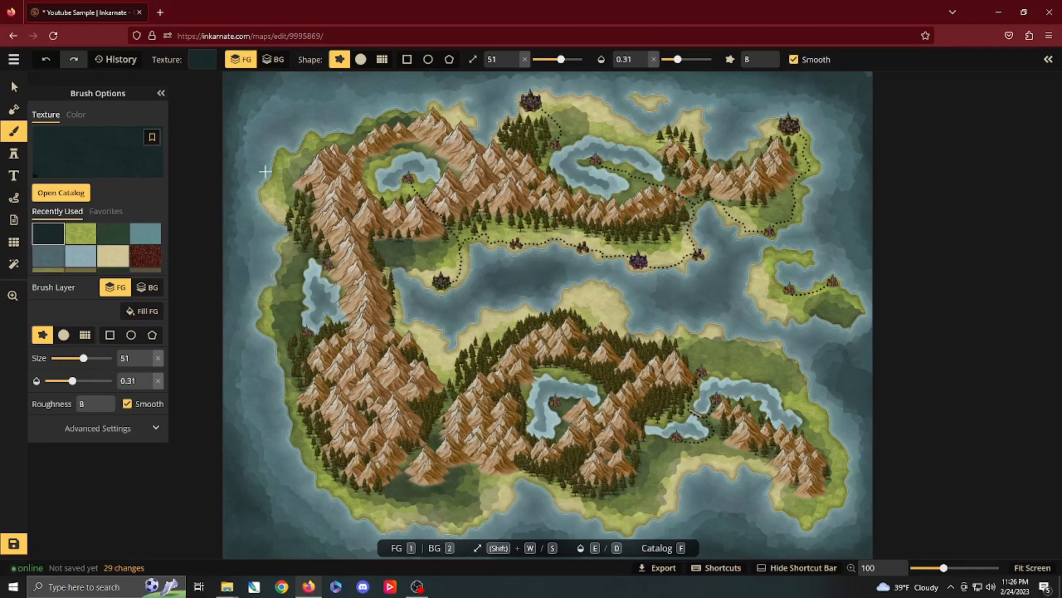
Blend the shaded land around the mountains and forests with light green grass strokes at 0.2 opacity.
left_click(80, 241)
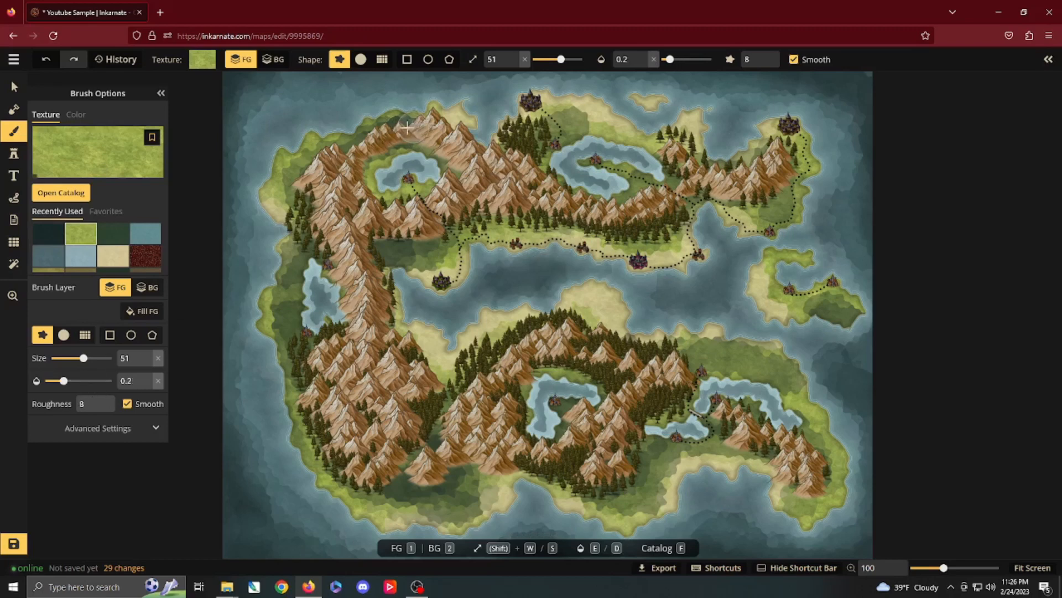
mouse_move(295, 271)
left_mouse_down()
mouse_move(288, 331)
mouse_move(291, 285)
mouse_move(284, 319)
mouse_move(338, 447)
mouse_move(429, 515)
mouse_move(438, 515)
mouse_move(387, 496)
mouse_move(492, 509)
mouse_move(476, 490)
mouse_move(444, 501)
mouse_move(455, 469)
left_mouse_up()
left_click(447, 388)
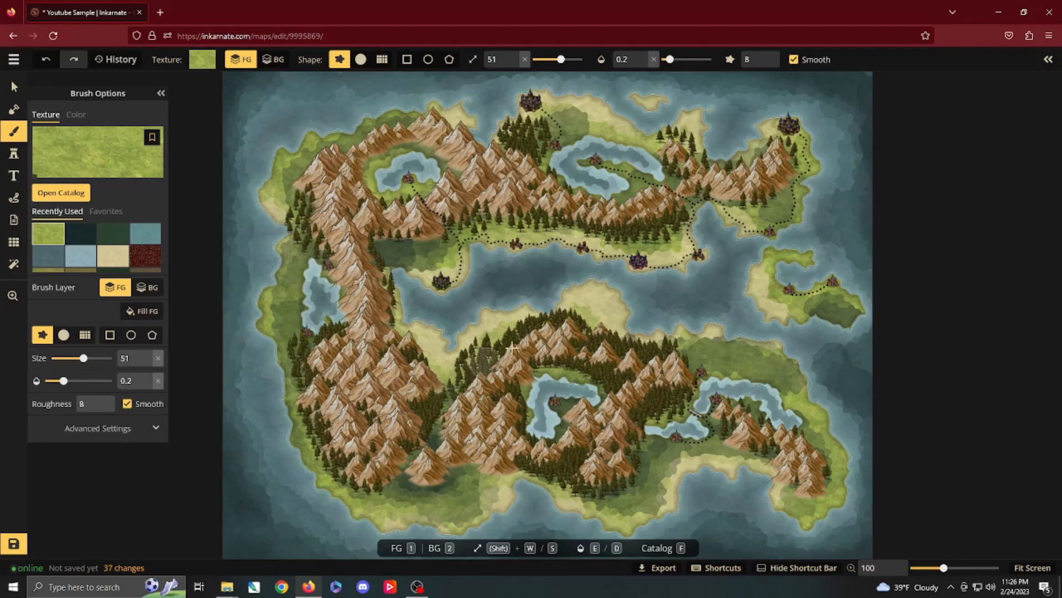
left_click(485, 363)
mouse_move(395, 248)
left_mouse_down()
mouse_move(440, 247)
mouse_move(403, 245)
mouse_move(412, 241)
left_mouse_up()
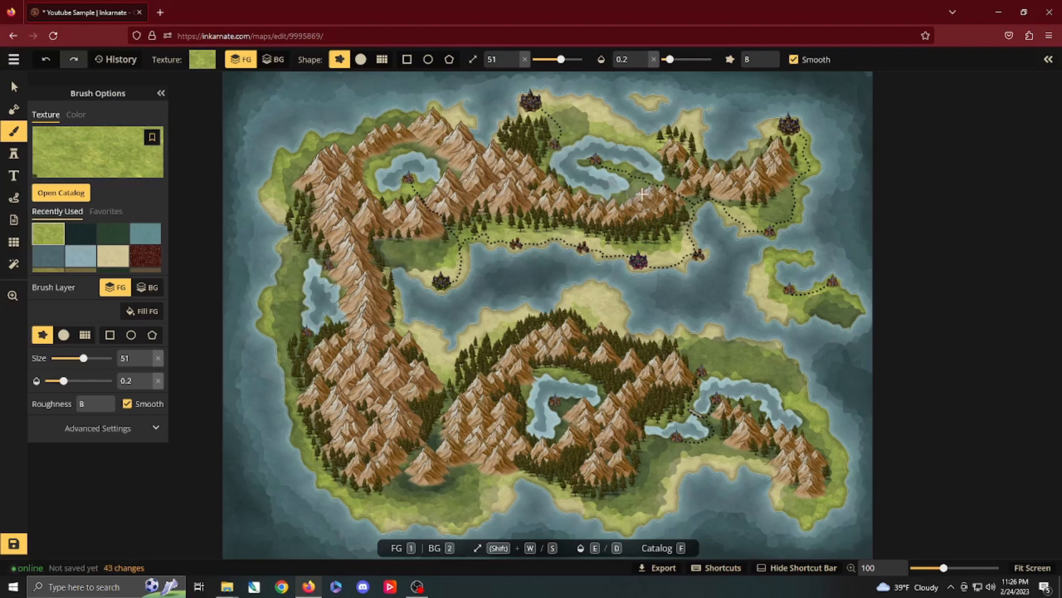
left_click_drag(642, 194, 689, 210)
left_click_drag(758, 198, 782, 216)
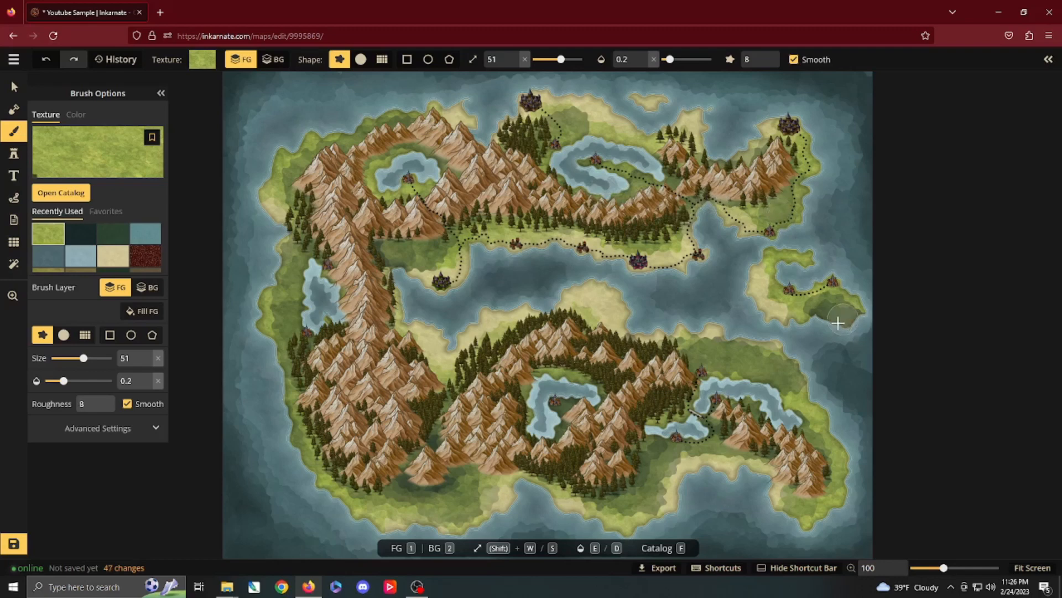
mouse_move(813, 383)
left_mouse_down()
mouse_move(776, 379)
mouse_move(711, 374)
left_mouse_up()
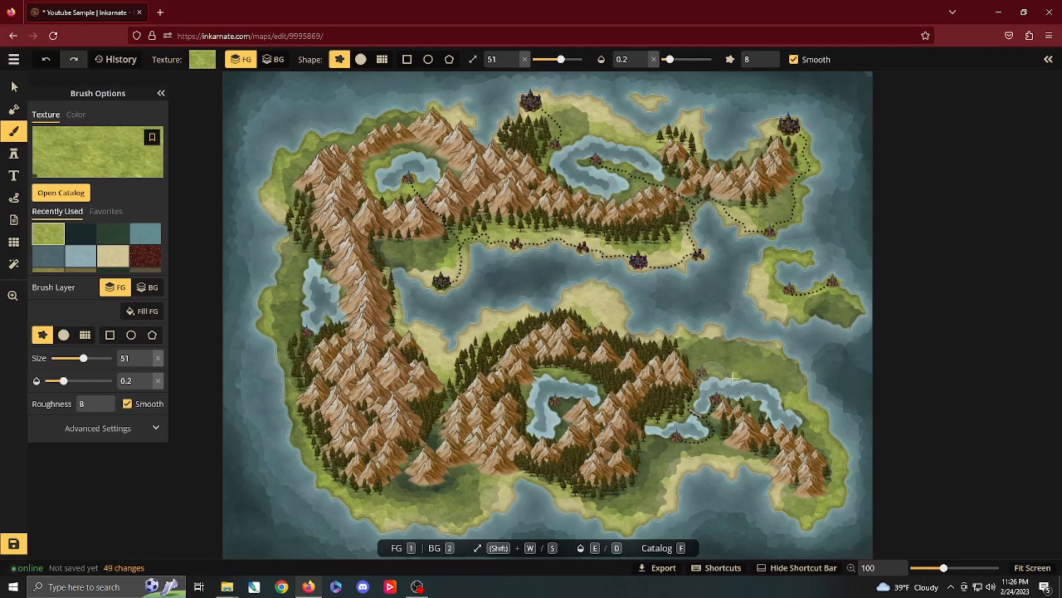
left_click_drag(708, 454, 658, 447)
mouse_move(655, 451)
left_mouse_down()
mouse_move(632, 484)
mouse_move(609, 477)
left_mouse_up()
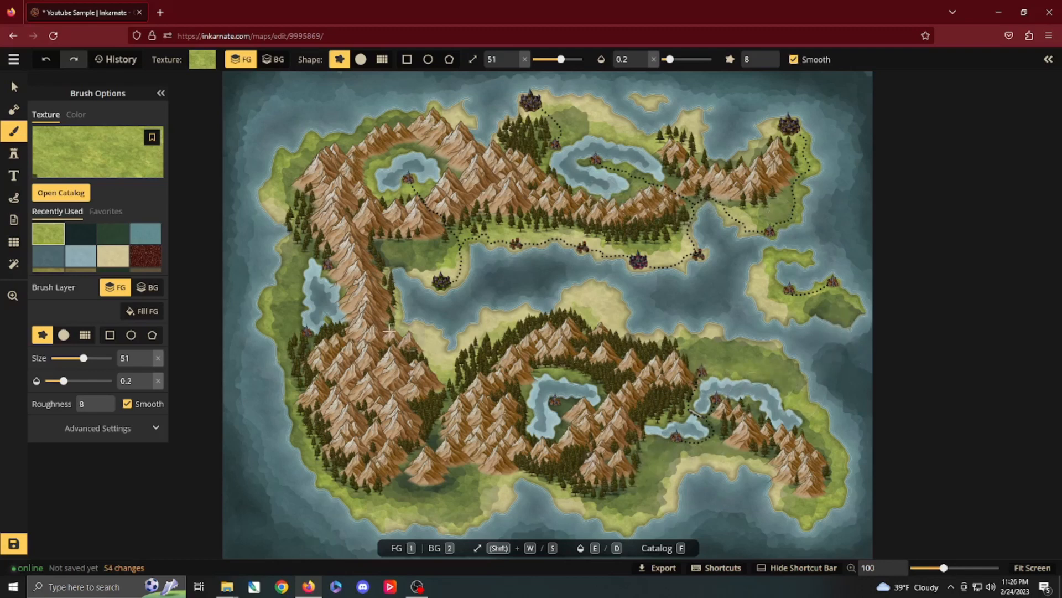
Add a light green blending stroke across the northern forest west of the large lake.
mouse_move(507, 139)
left_mouse_down()
mouse_move(559, 148)
mouse_move(541, 150)
left_mouse_up()
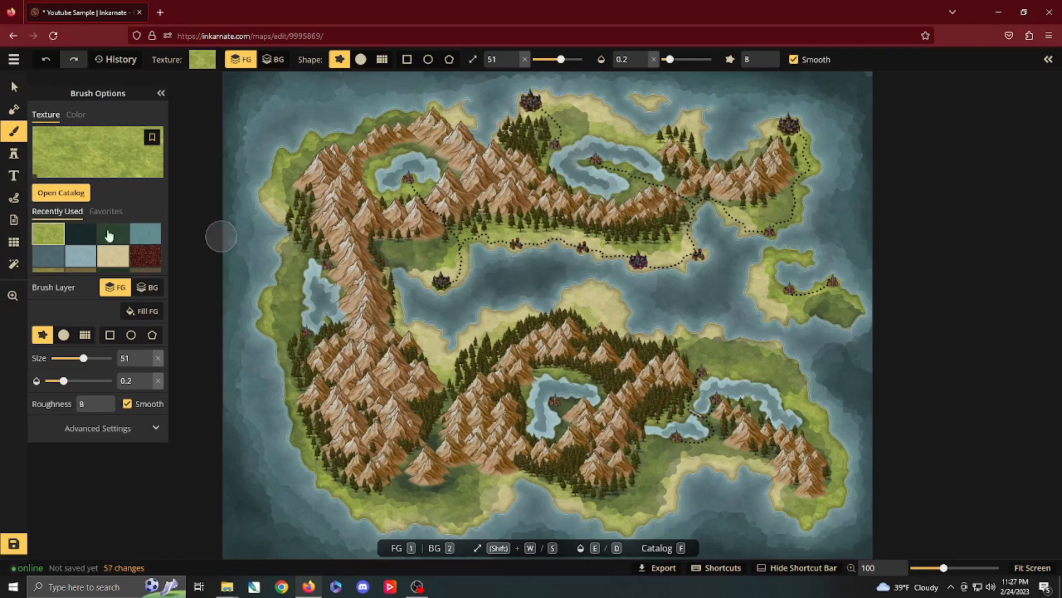
Darken the sea along the map edges and in the central channel with the dark teal texture on the background layer, size 51, opacity 0.2.
left_click(82, 235)
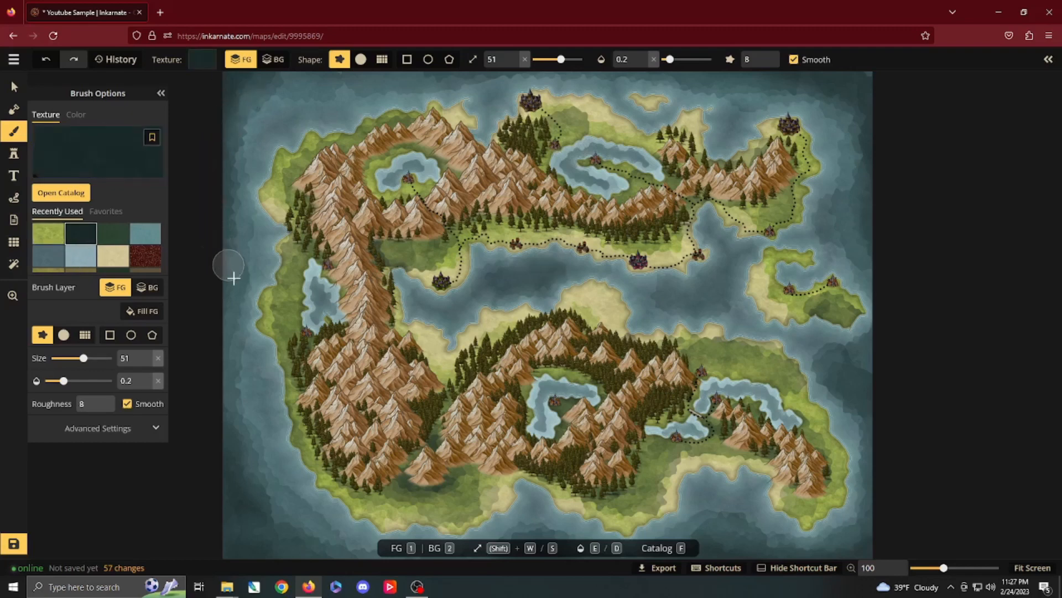
mouse_move(232, 277)
left_mouse_down()
mouse_move(223, 322)
mouse_move(249, 472)
left_mouse_up()
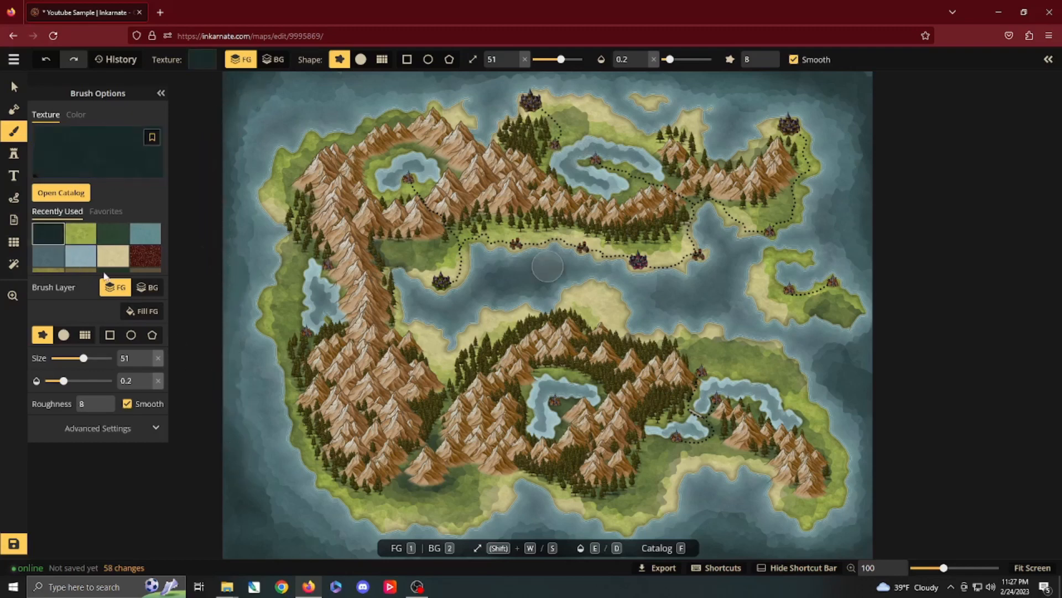
left_click(148, 287)
mouse_move(228, 85)
left_mouse_down()
mouse_move(213, 116)
mouse_move(223, 153)
mouse_move(211, 209)
mouse_move(224, 257)
mouse_move(219, 423)
mouse_move(235, 478)
left_mouse_up()
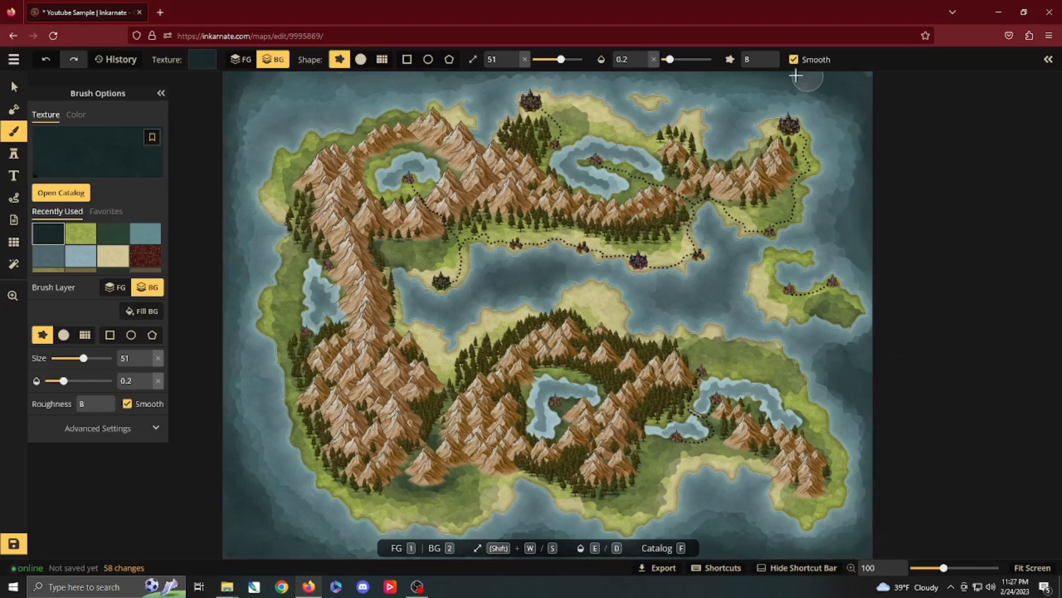
left_click_drag(228, 113, 223, 118)
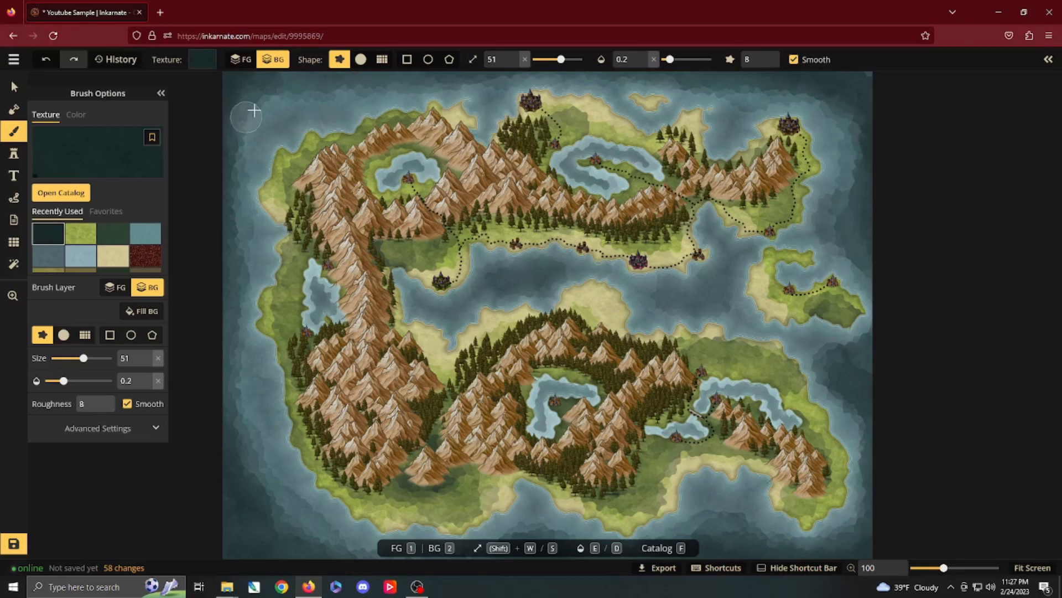
left_click_drag(276, 96, 232, 133)
mouse_move(473, 294)
left_mouse_down()
mouse_move(530, 279)
mouse_move(429, 316)
mouse_move(407, 306)
mouse_move(558, 275)
mouse_move(725, 297)
mouse_move(602, 271)
mouse_move(707, 302)
mouse_move(602, 274)
mouse_move(523, 277)
mouse_move(453, 318)
mouse_move(427, 313)
mouse_move(543, 265)
mouse_move(715, 290)
mouse_move(724, 242)
left_mouse_up()
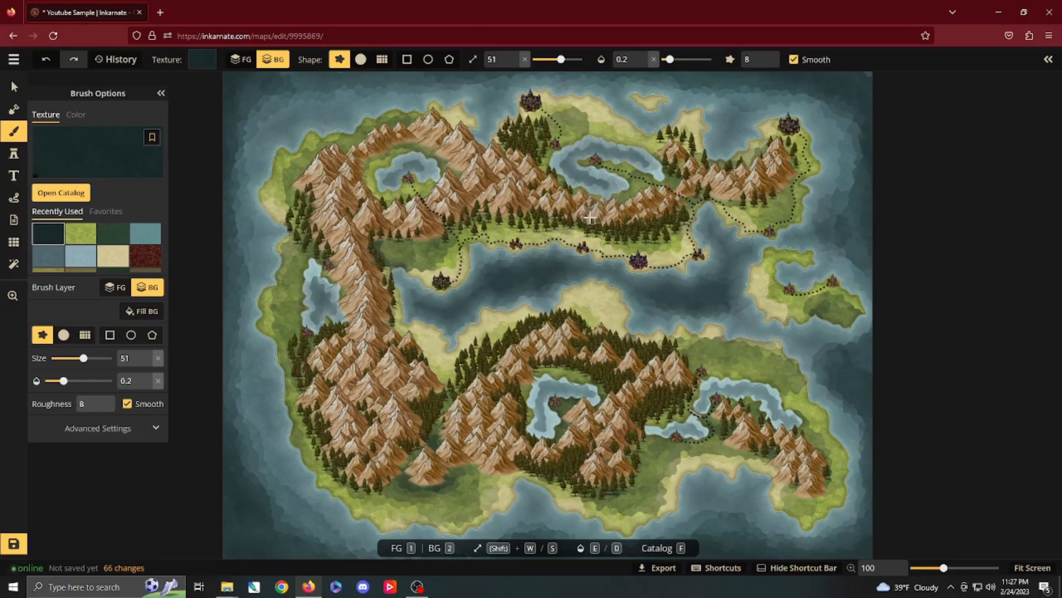
left_click(505, 351)
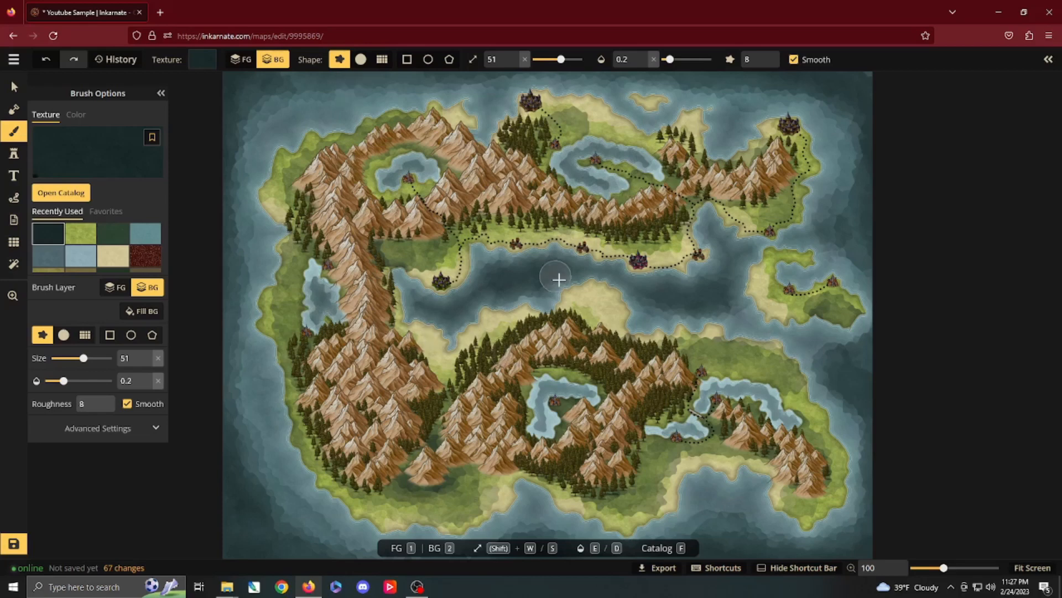
Search the whole stamp catalog for "frame" and choose the Silver Frame stamp from Fantasy World decorations.
left_click(14, 154)
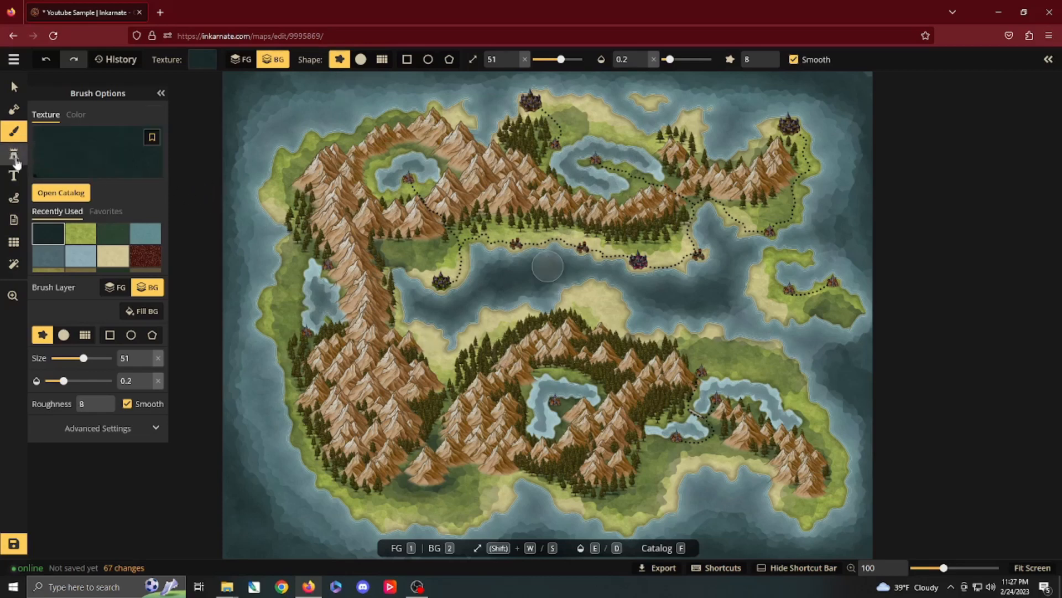
left_click(79, 191)
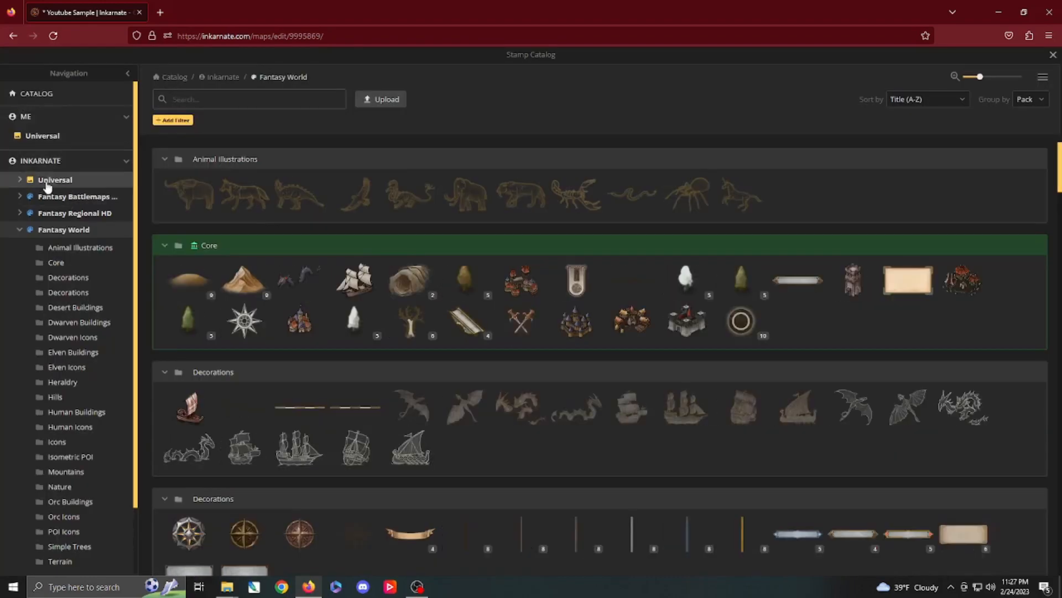
left_click(239, 100)
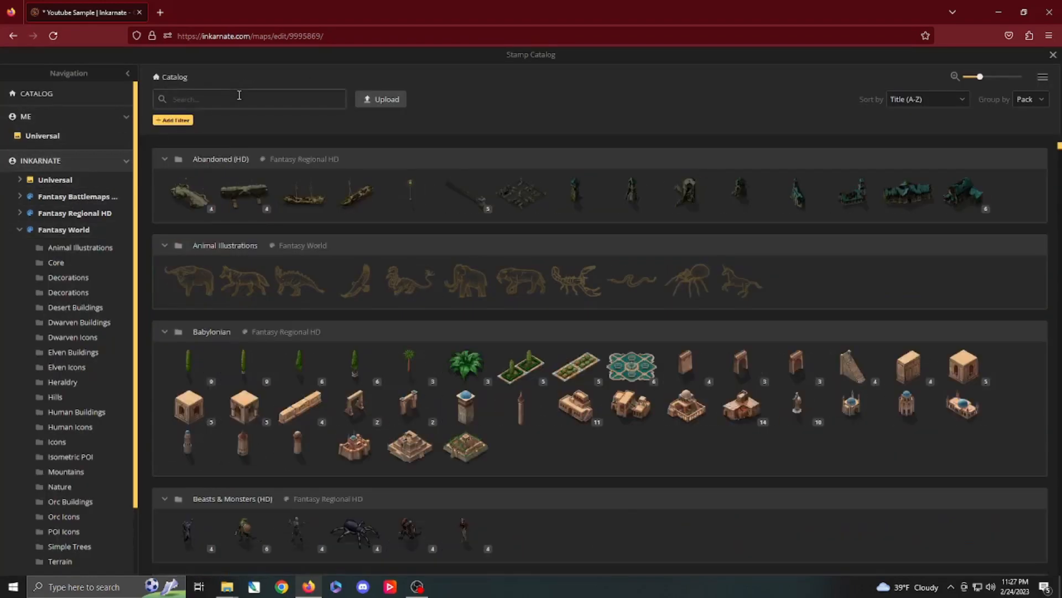
type("frame")
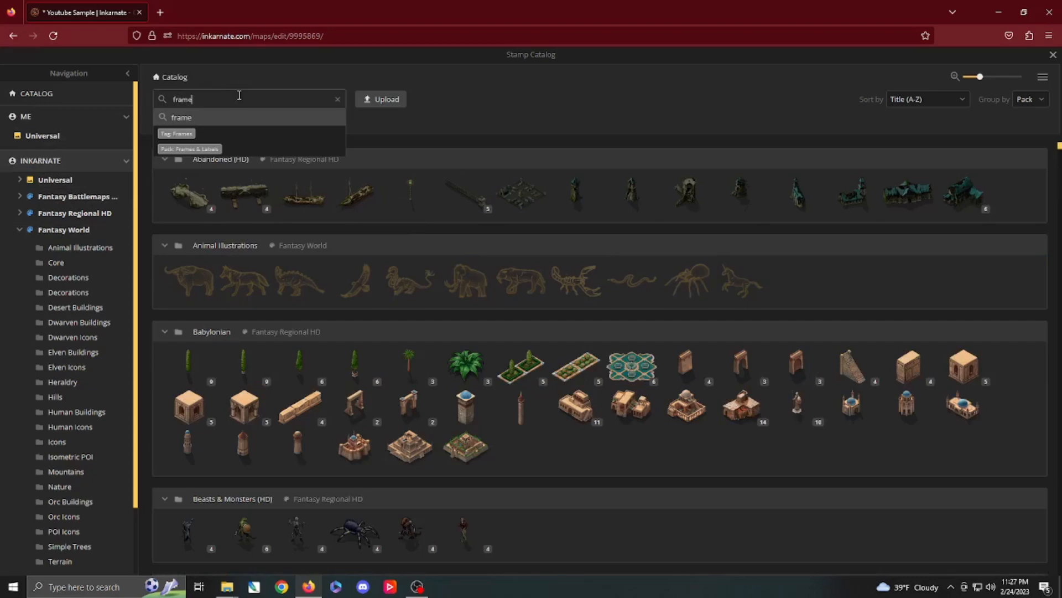
key("Return")
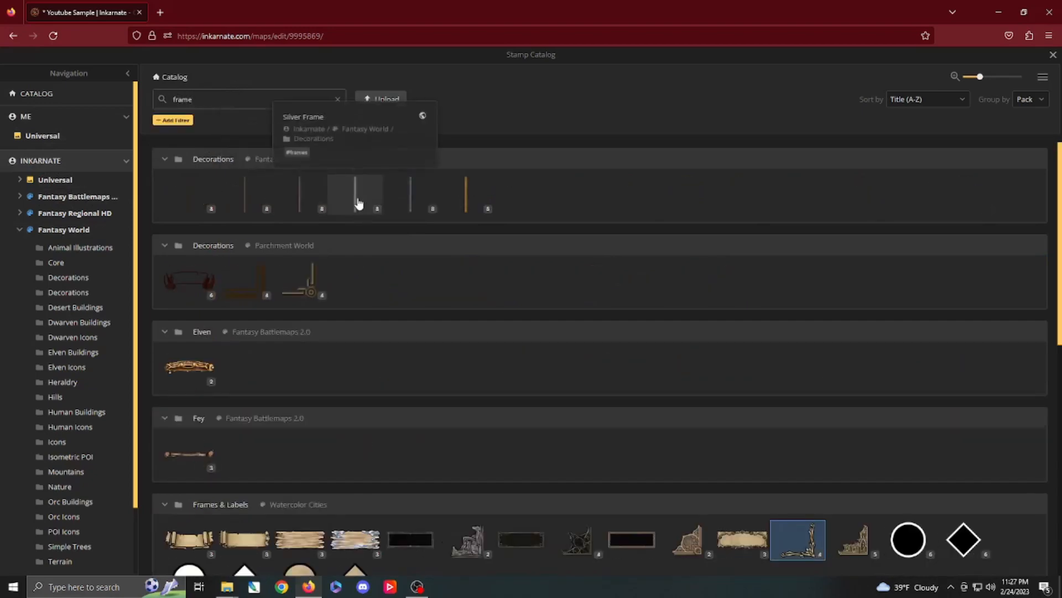
left_click(358, 203)
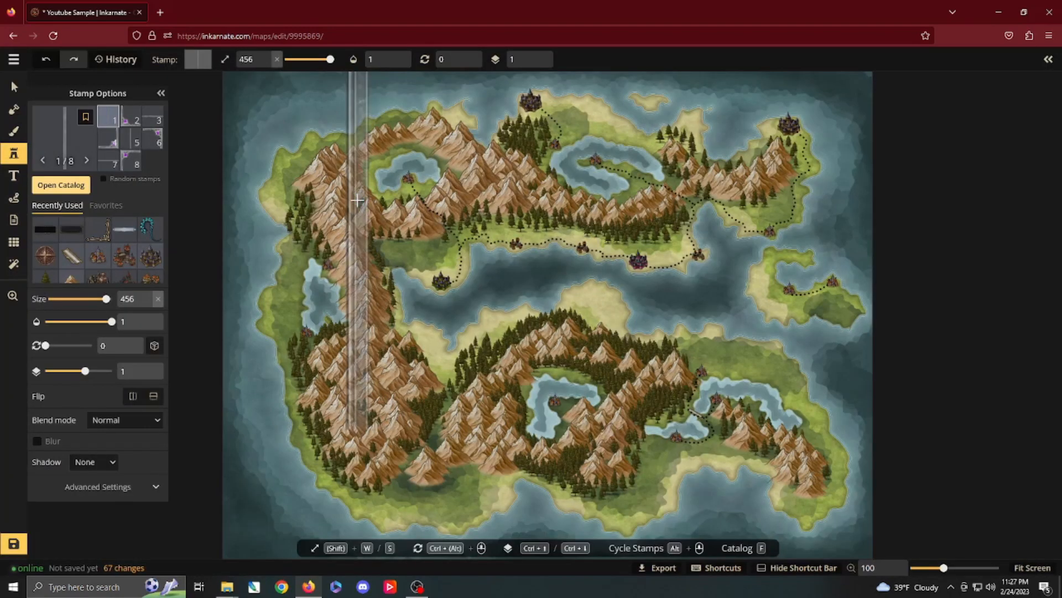
Place the silver frame's corner variation 4 in the map's bottom-right corner at size 123.
left_click(112, 142)
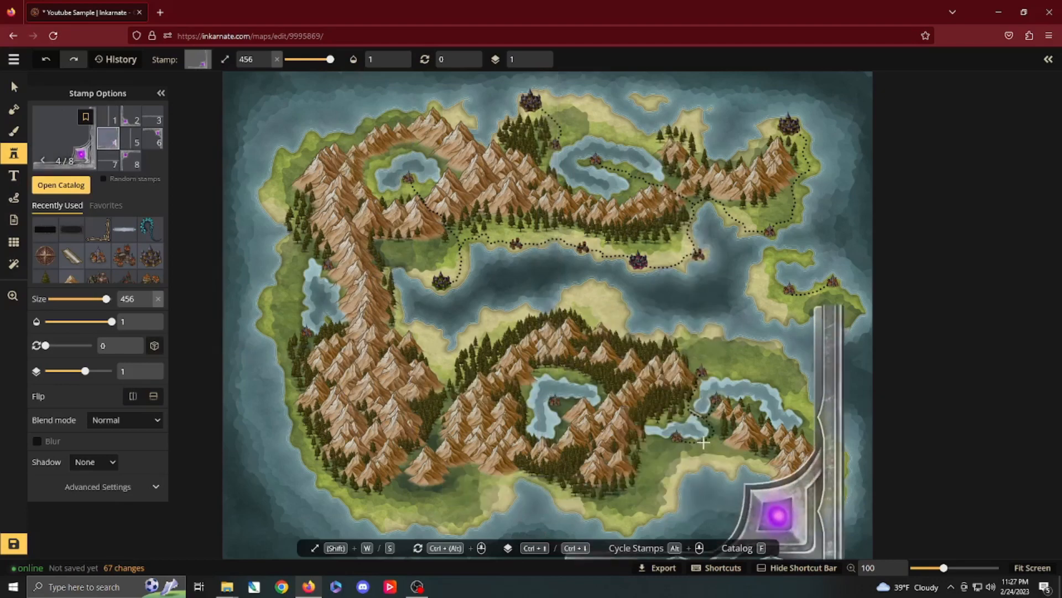
key("s")
key("space")
left_click_drag(670, 355, 622, 260)
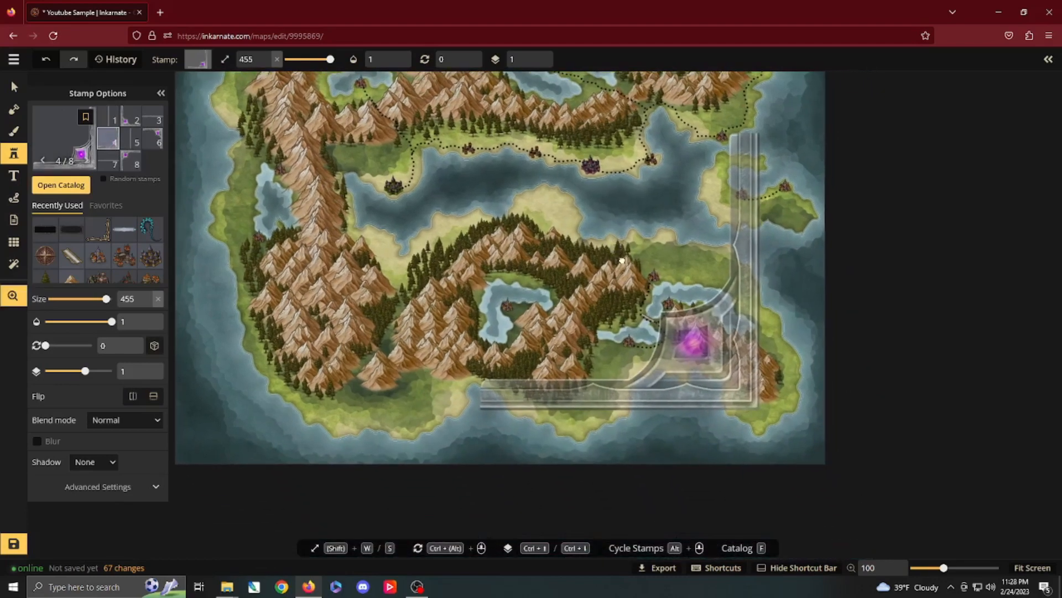
key("s")
key("s")
key("s")
key("s")
key("s")
key("s")
key("s")
key("s")
key("s")
key("s")
key("s")
key("s")
key("s")
key("s")
key("s")
key("s")
key("s")
key("s")
key("s")
key("s")
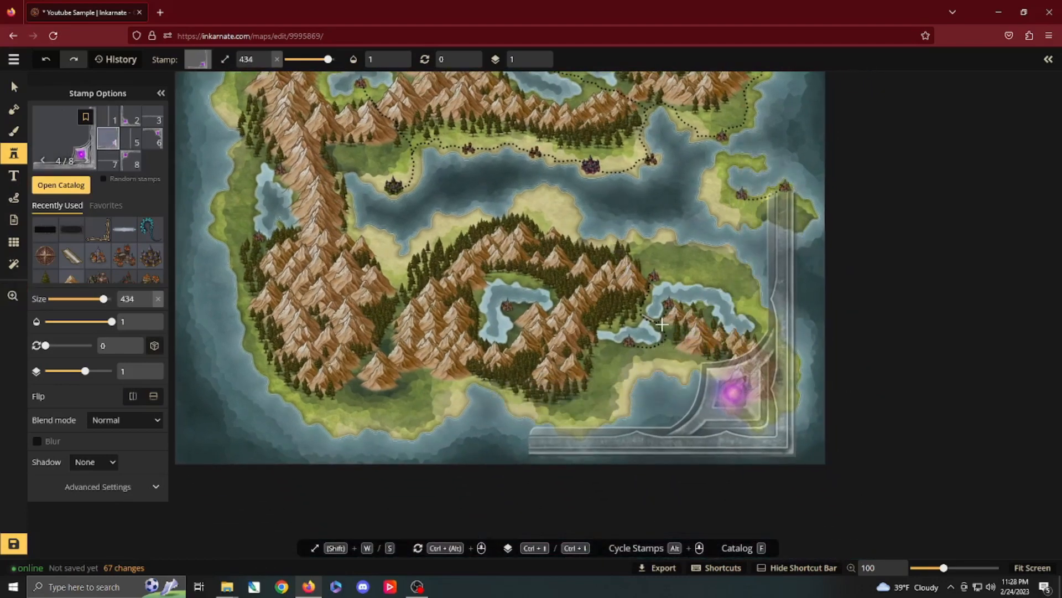
key("s")
key("s")
key("s")
key("s")
key("s")
key("s")
key("s")
left_click_drag(103, 298, 62, 298)
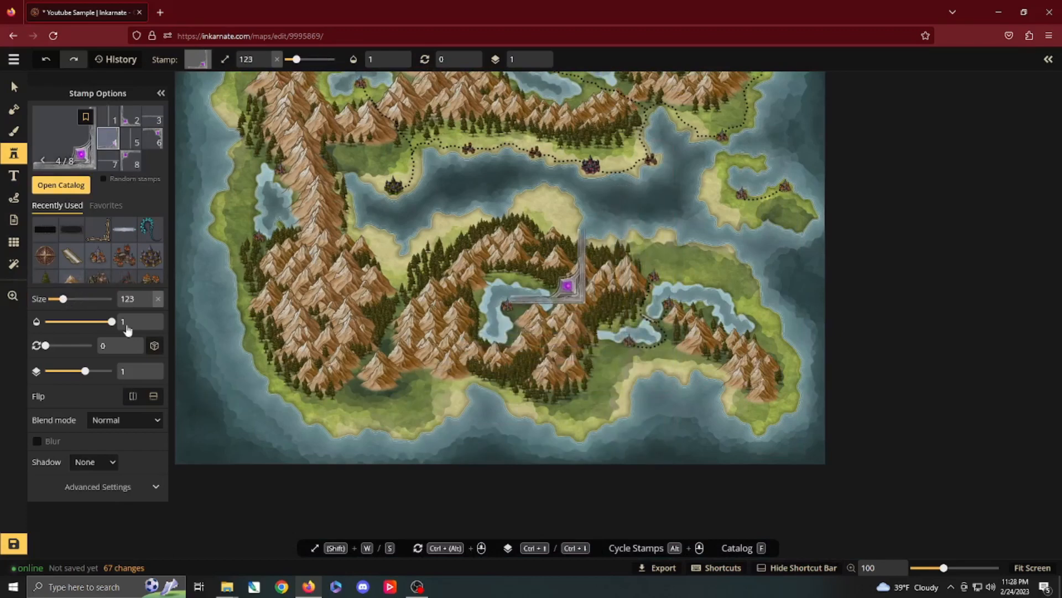
left_click(789, 431)
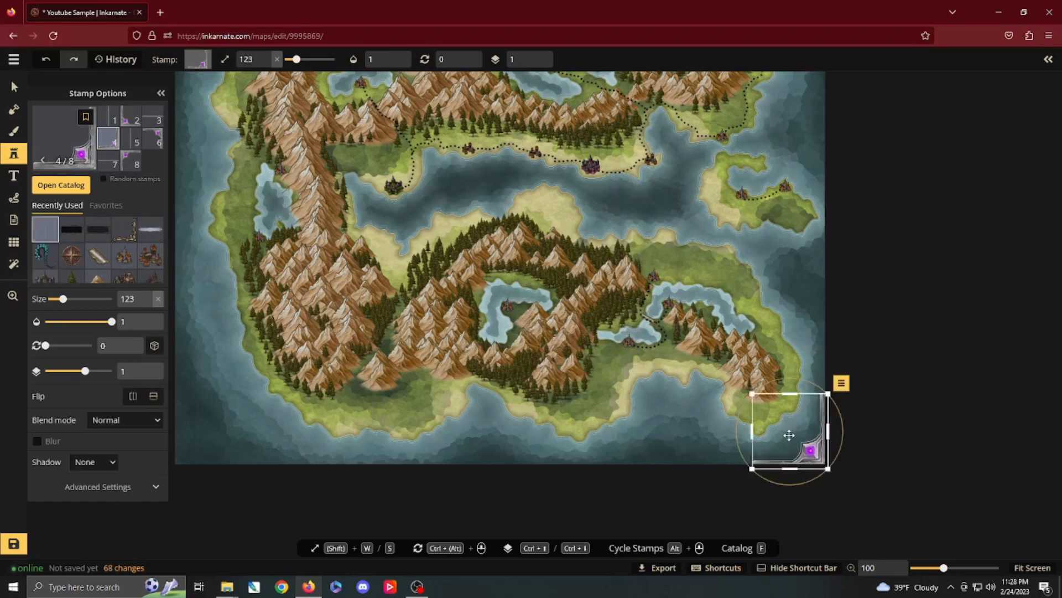
Recolour the placed frame corner with filters: hue -47, saturation 44, brightness 121 and contrast 164.
left_click(101, 487)
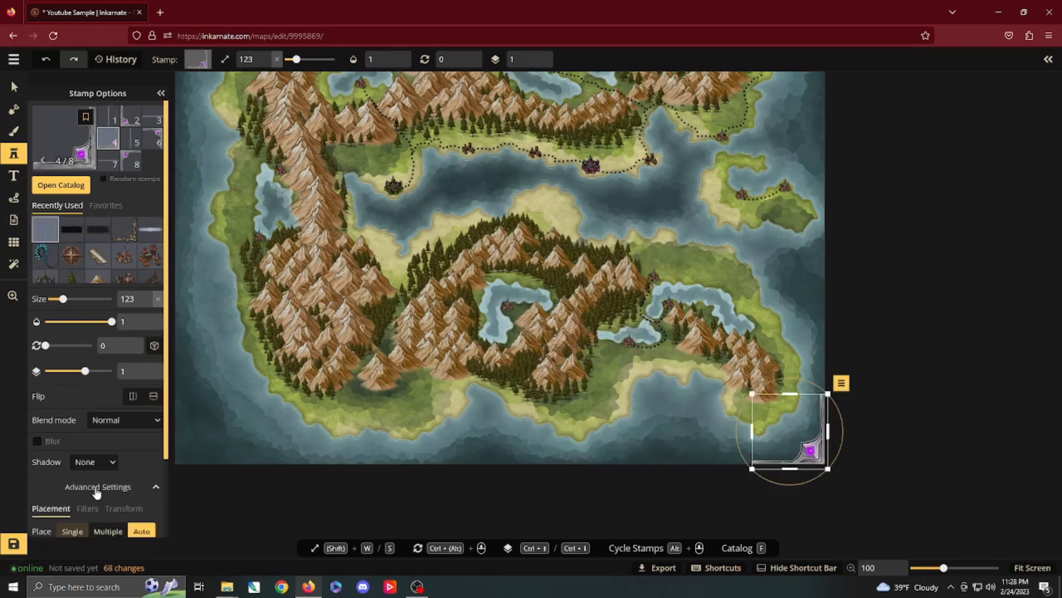
scroll(99, 480, "down", 2)
left_click(87, 441)
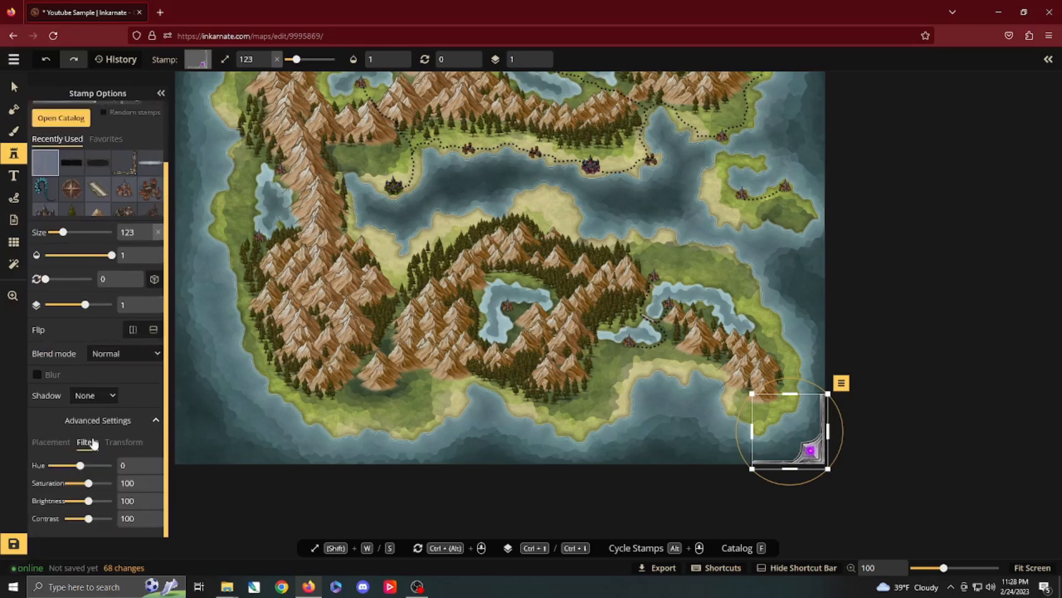
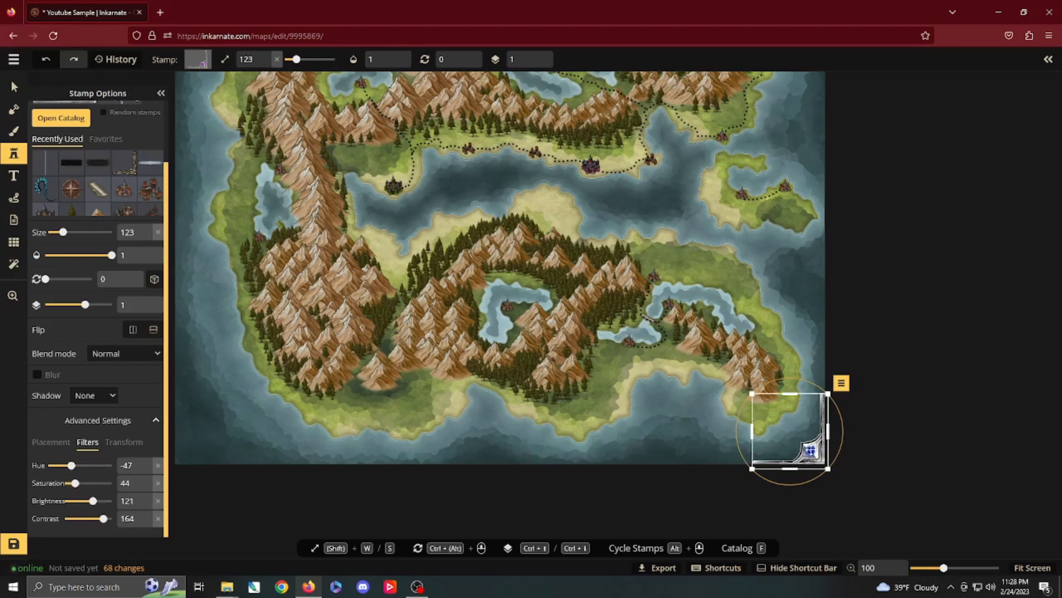
Duplicate the recoloured frame corner, rotate the copy to 90 degrees and fit it into the map's bottom-left corner.
left_click(841, 382)
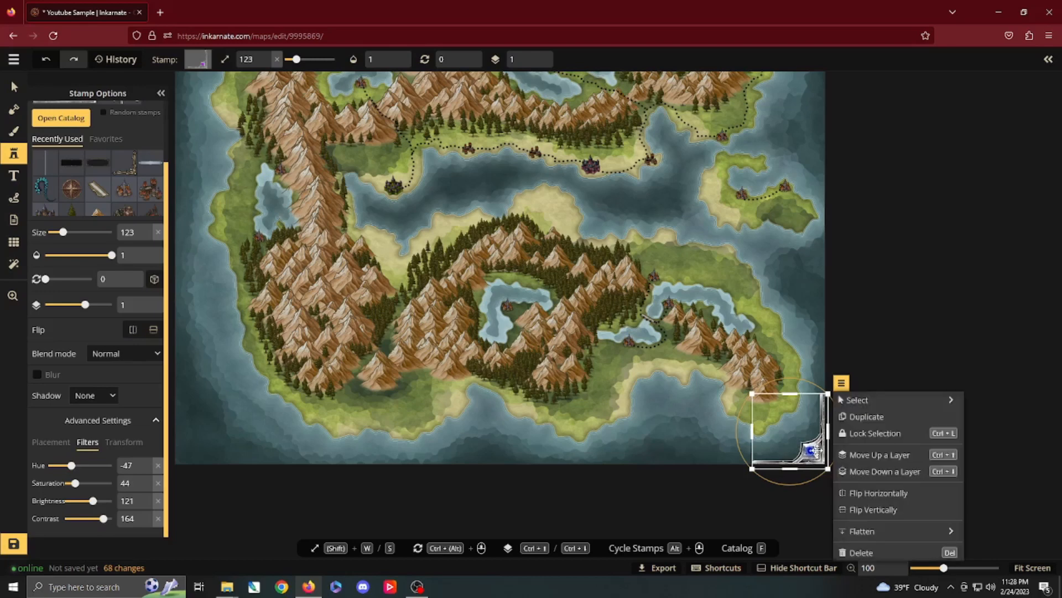
left_click(869, 417)
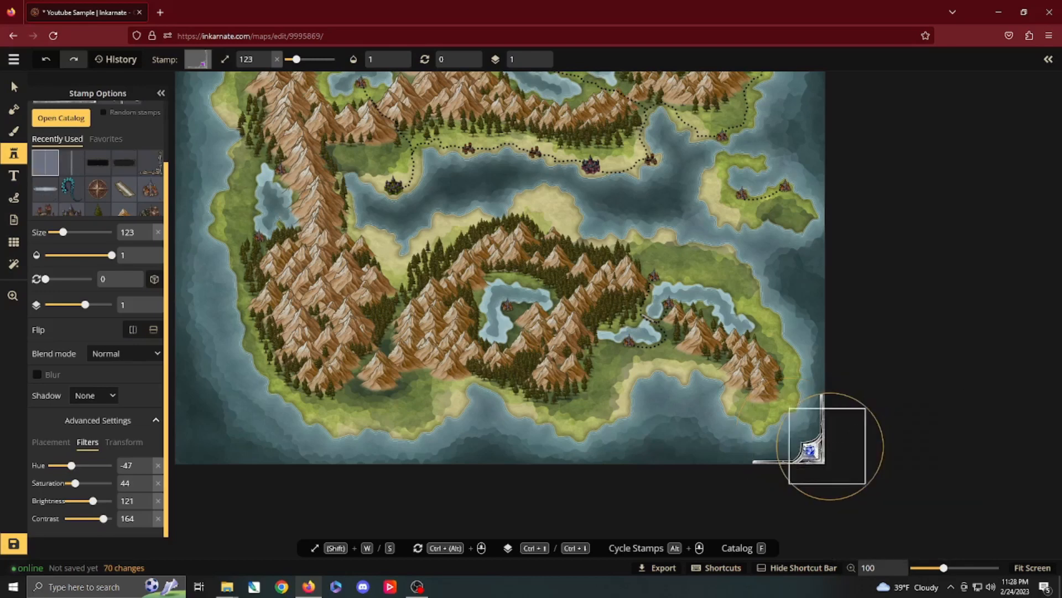
left_click_drag(853, 437, 186, 450)
scroll(271, 421, "up", 6)
Duplicate the bottom-left frame corner, rotate the copy to 180 degrees and fit it into the map's top-left corner.
left_click_drag(369, 440, 518, 525)
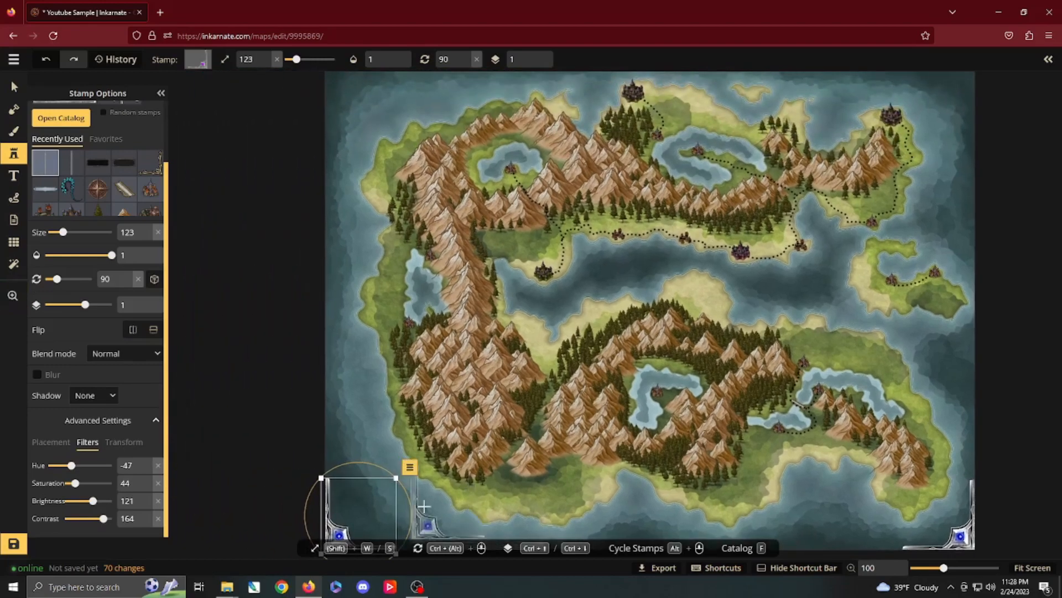
left_click(410, 466)
left_click(442, 317)
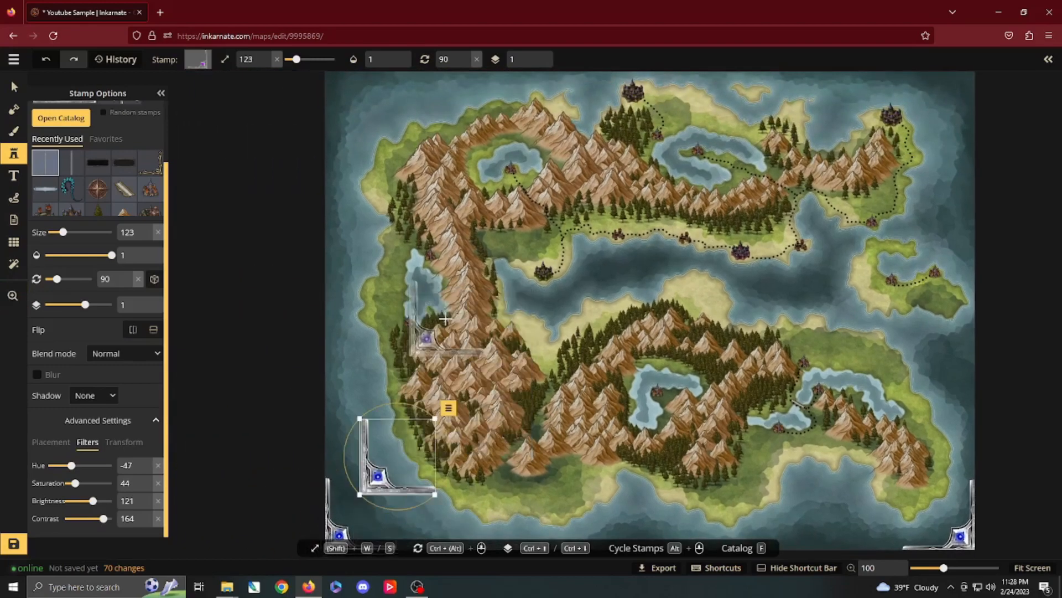
left_click_drag(384, 459, 360, 110)
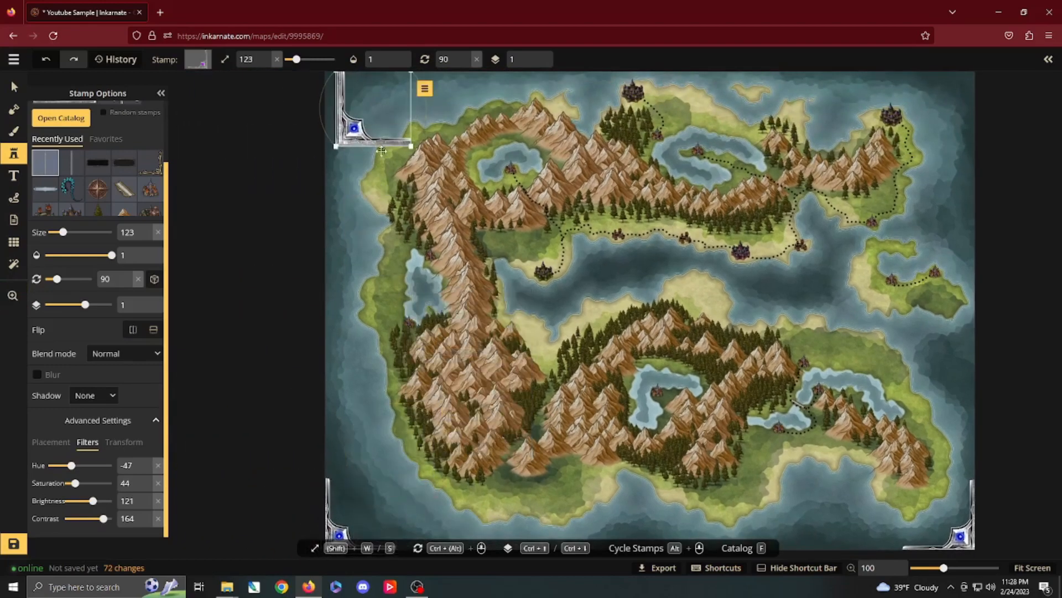
left_click_drag(435, 187, 395, 355)
scroll(375, 327, "down", 7)
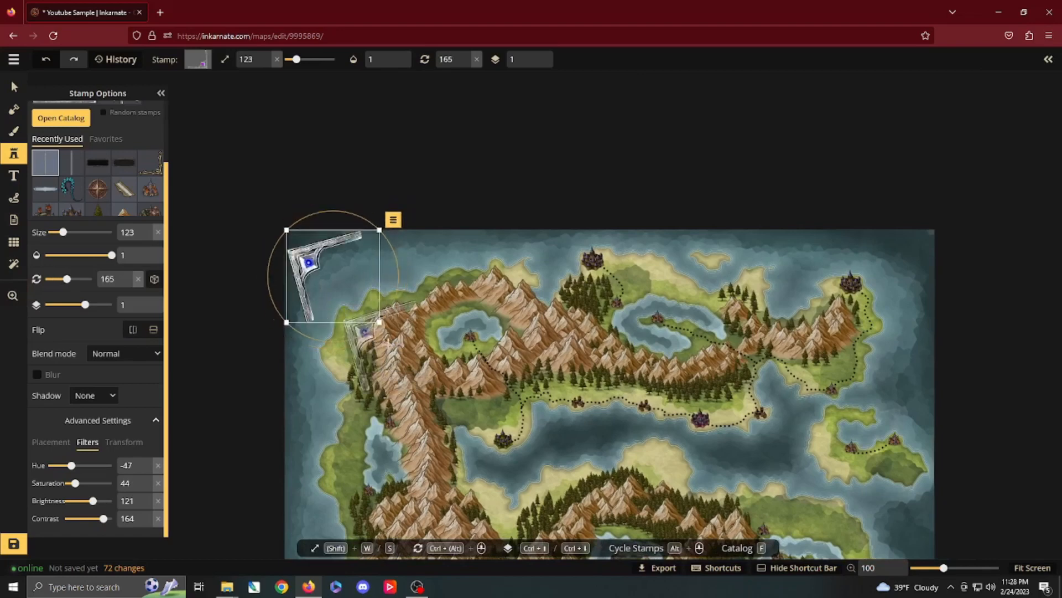
scroll(377, 324, "up", 1)
left_click_drag(332, 280, 293, 247)
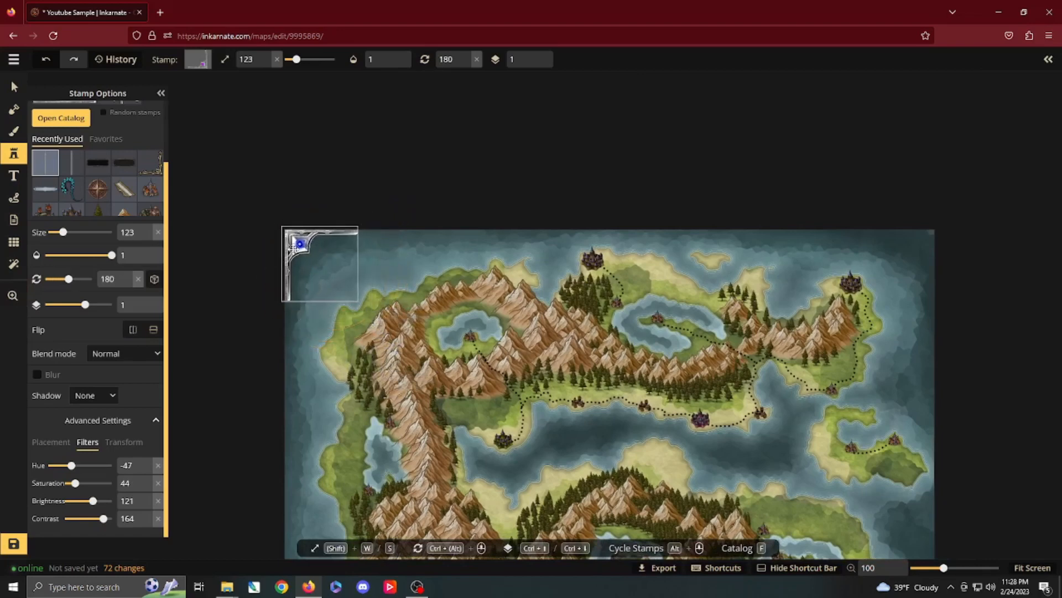
Duplicate the top-left frame corner, rotate the copy to 270 degrees and fit it into the map's top-right corner.
left_click(367, 214)
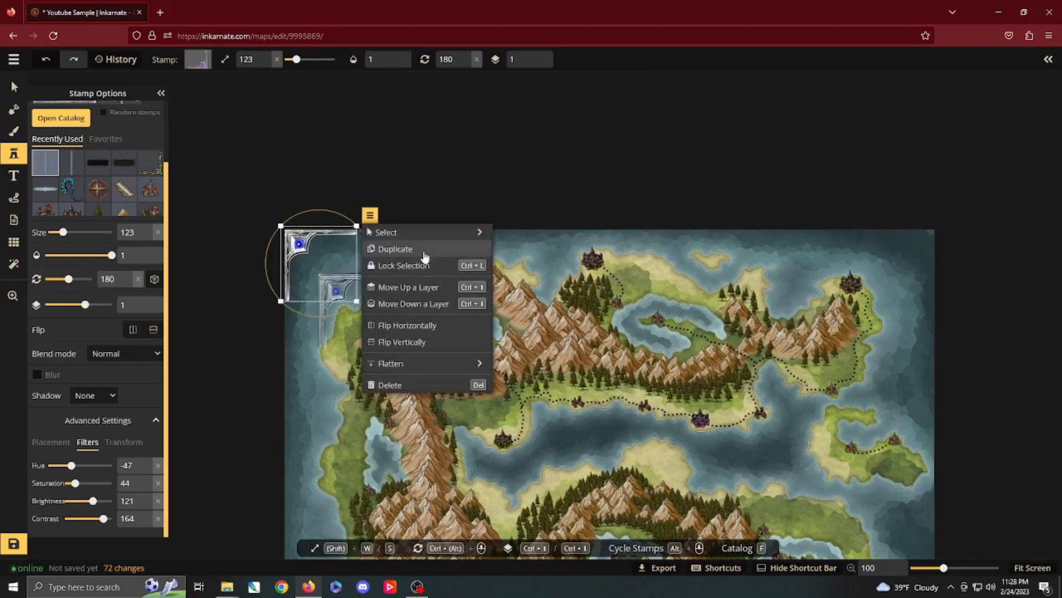
left_click(398, 247)
scroll(388, 292, "down", 6)
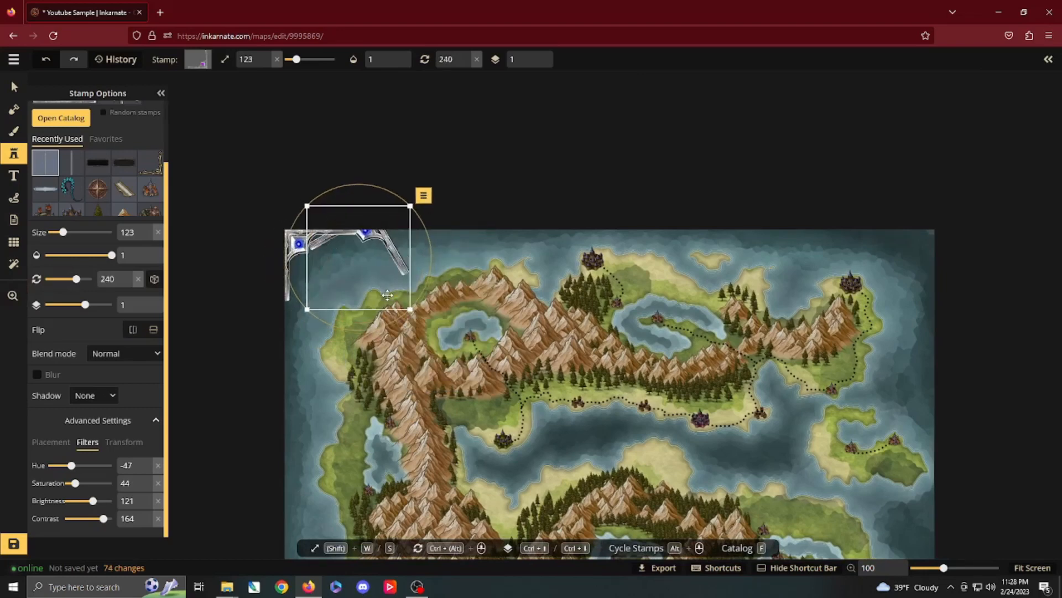
left_click_drag(386, 254, 924, 258)
Finish seating the top-right frame corner and place a straight frame bar, rotated to 270 degrees, on the map's top edge.
left_click_drag(787, 304, 714, 166)
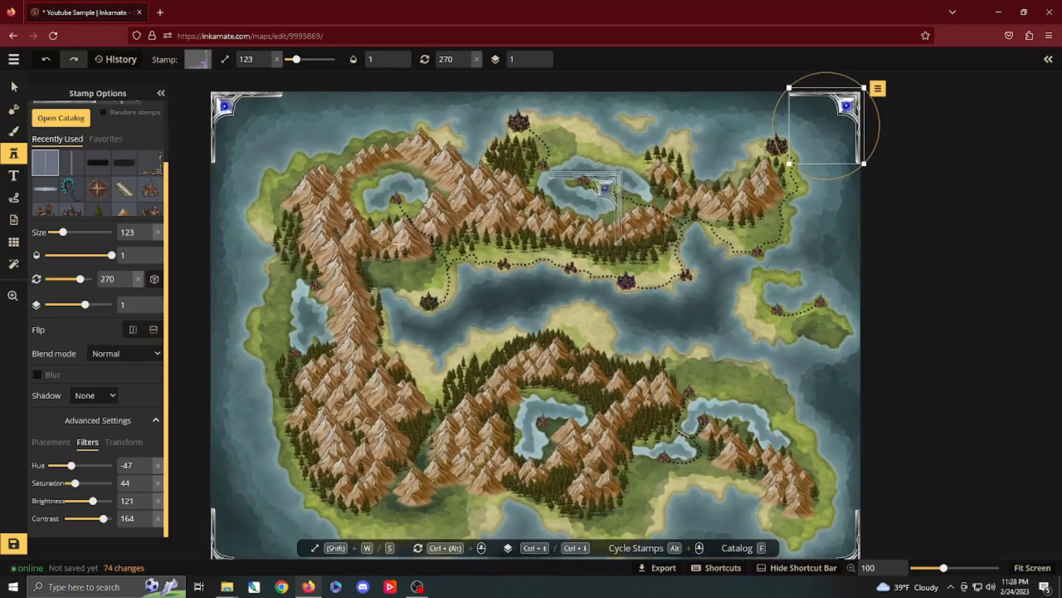
left_click(47, 168)
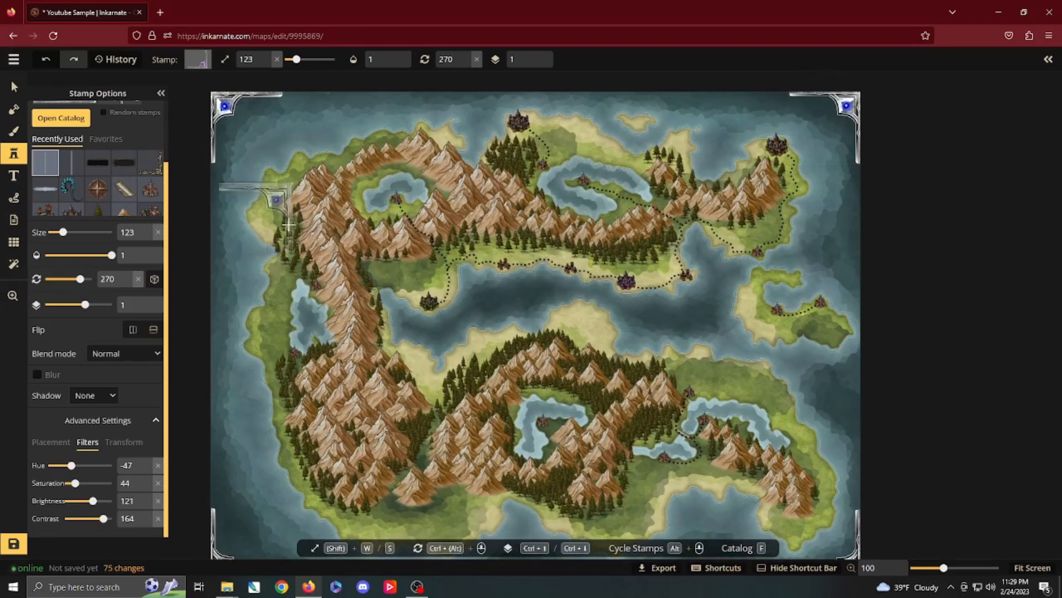
left_click(67, 169)
scroll(147, 235, "up", 2)
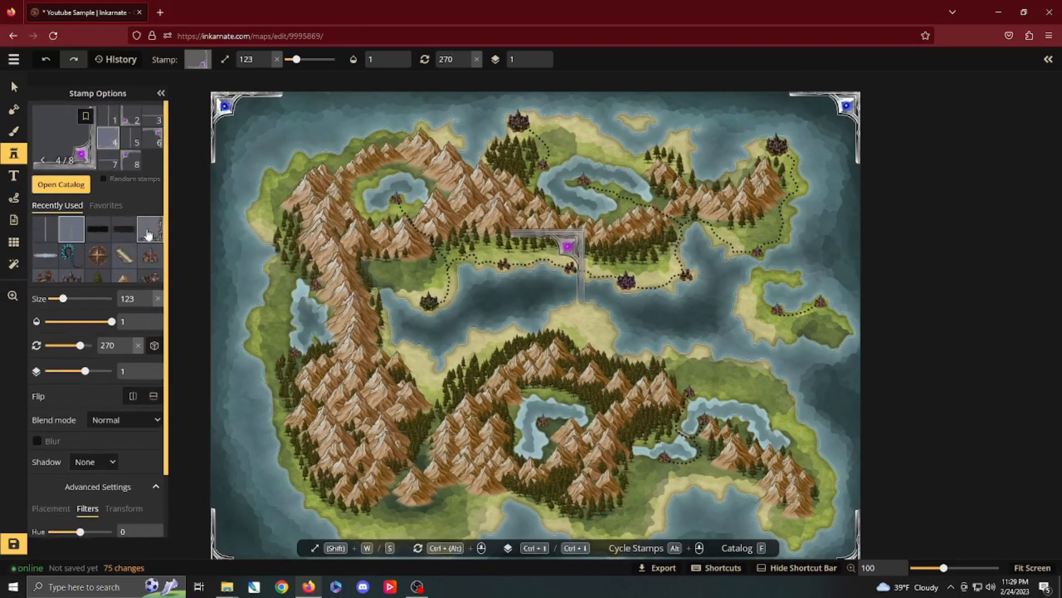
left_click(109, 118)
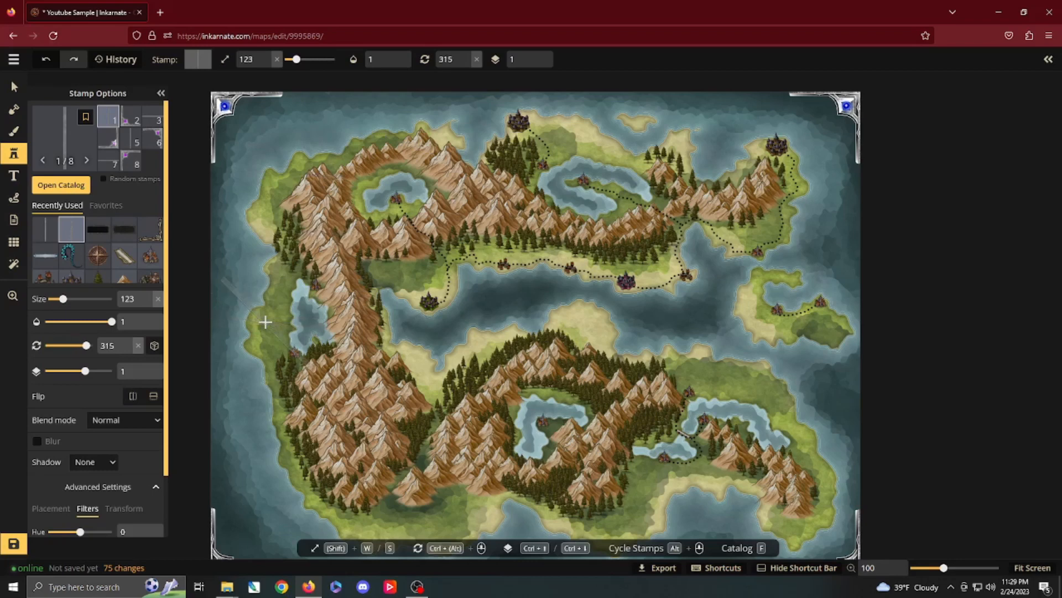
scroll(295, 299, "down", 5)
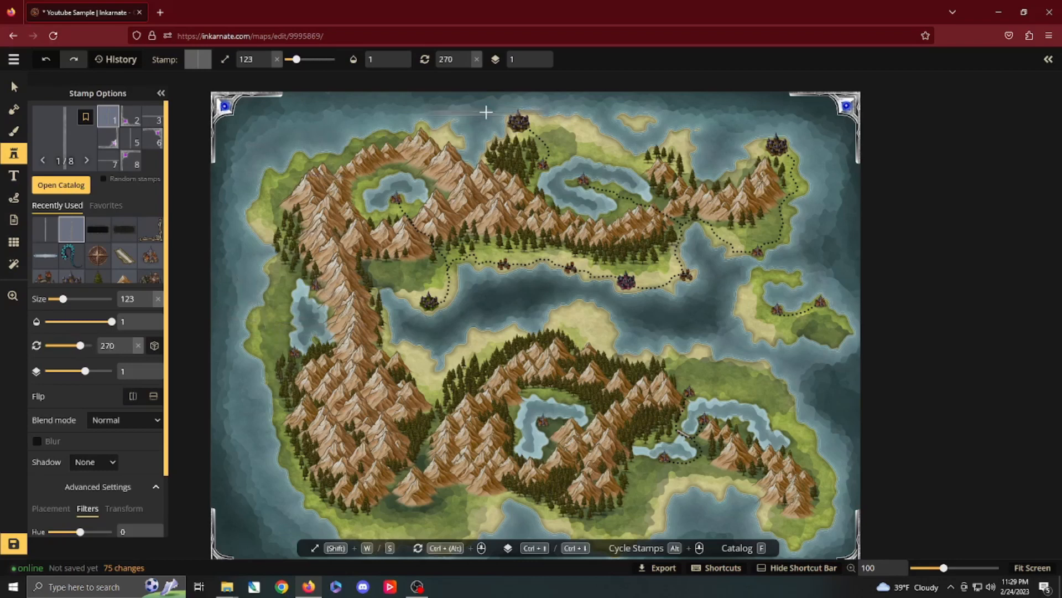
left_click(489, 97)
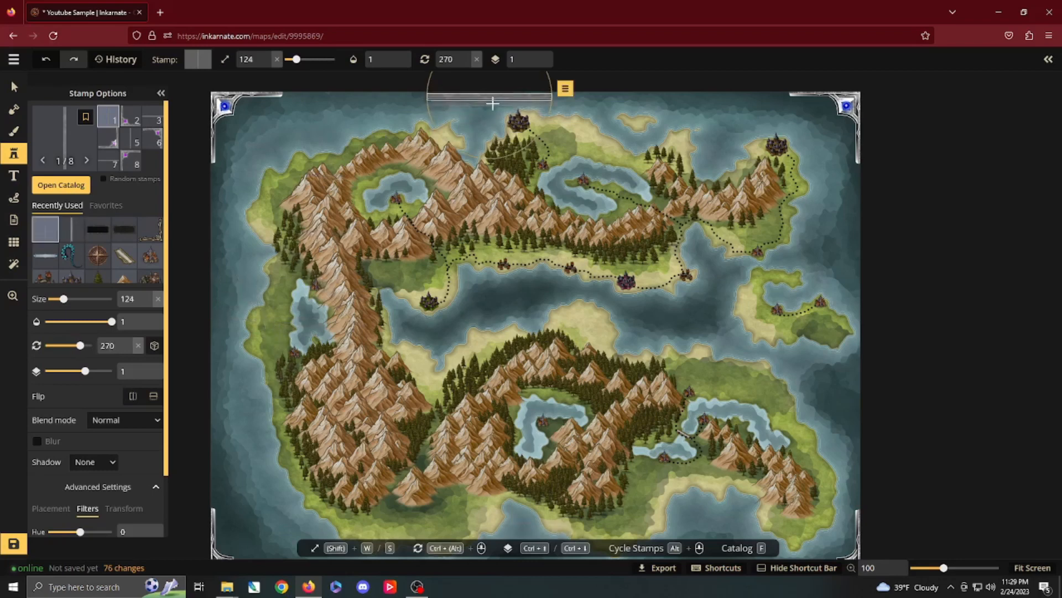
Enlarge the top frame bar to size 500 and move it so it spans the gap between the two upper corners.
key("w")
key("w")
key("w")
left_click_drag(67, 300, 115, 302)
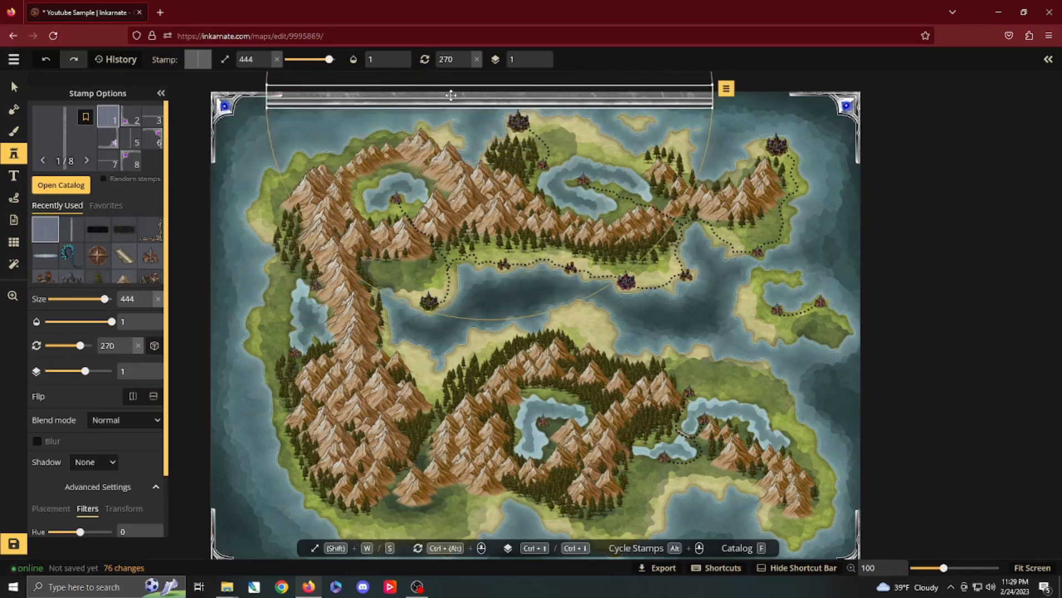
key("w")
key("w")
key("w")
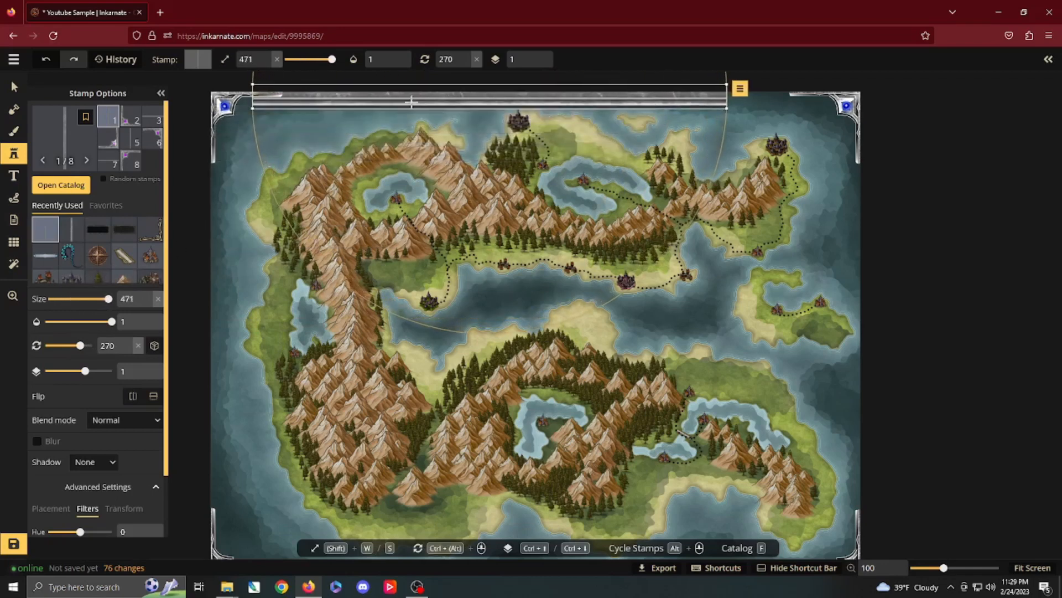
key("w")
key("w")
left_click_drag(411, 101, 458, 90)
key("w")
key("w")
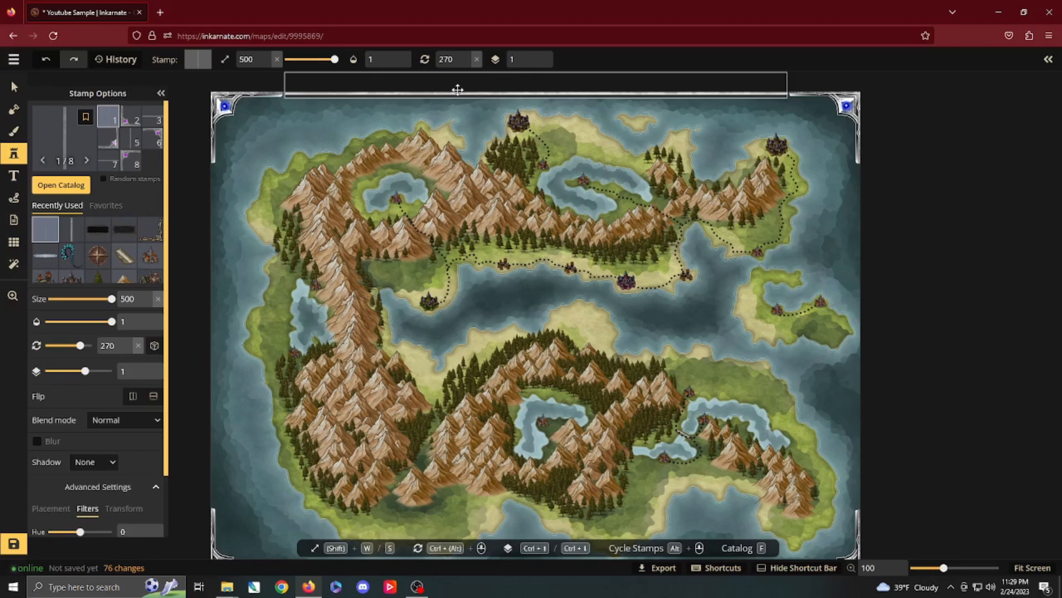
Align the top frame bar with the map's edge and set its filters to saturation 56, brightness 116 and contrast 133.
left_click(458, 92)
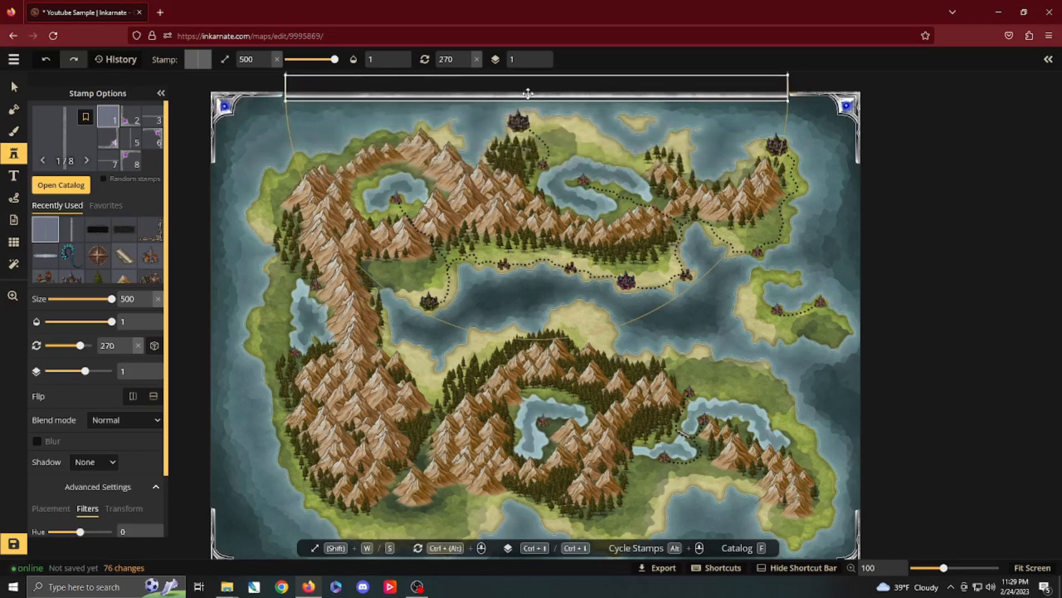
left_click_drag(528, 92, 527, 90)
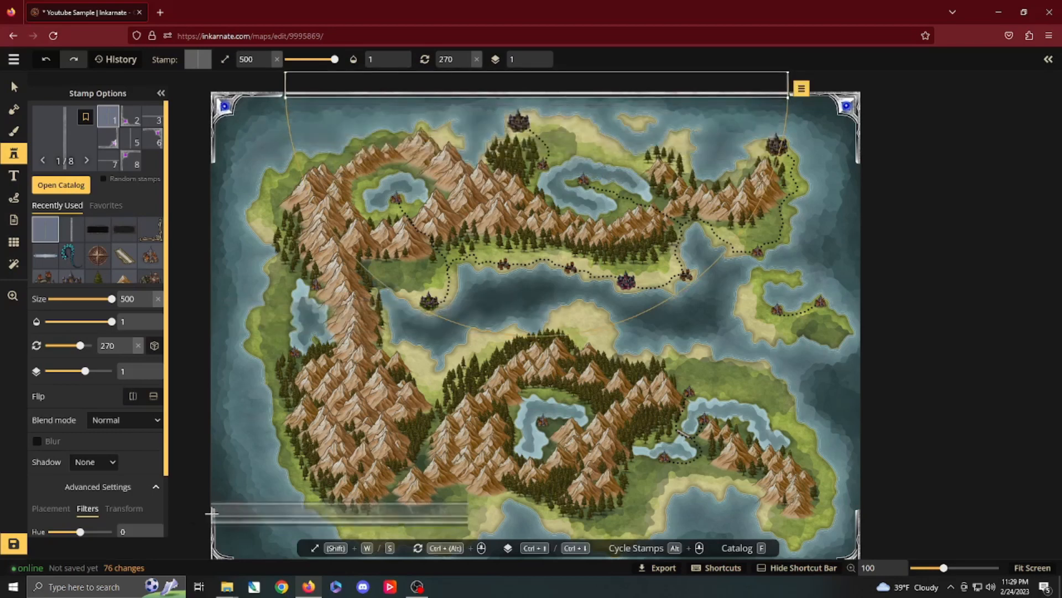
scroll(105, 501, "down", 2)
left_click_drag(89, 518, 94, 518)
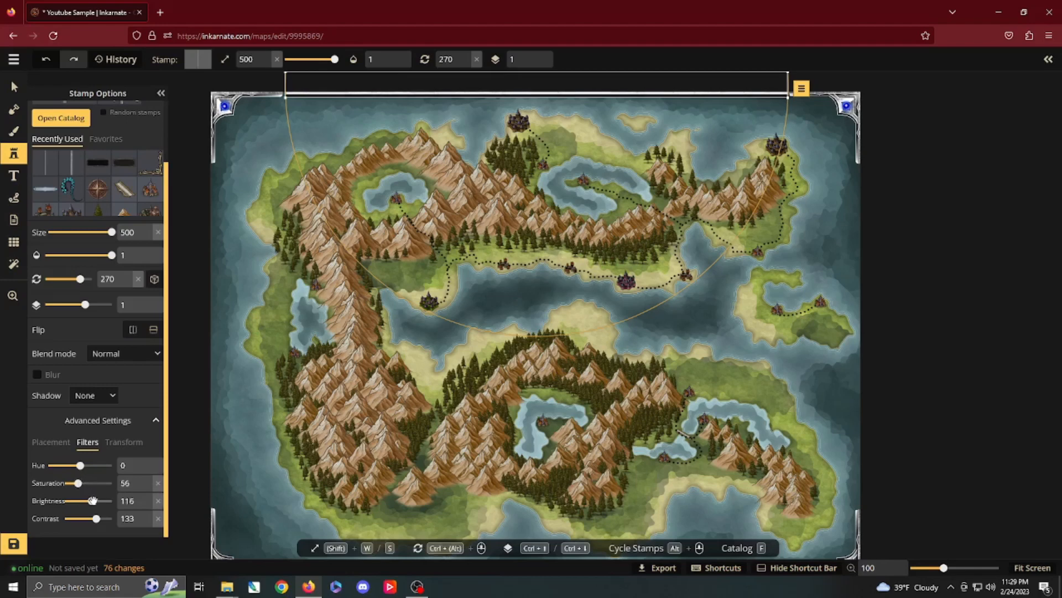
Duplicate the top frame bar, rotate the copy to 90 degrees and fit it along the map's bottom edge.
right_click(467, 96)
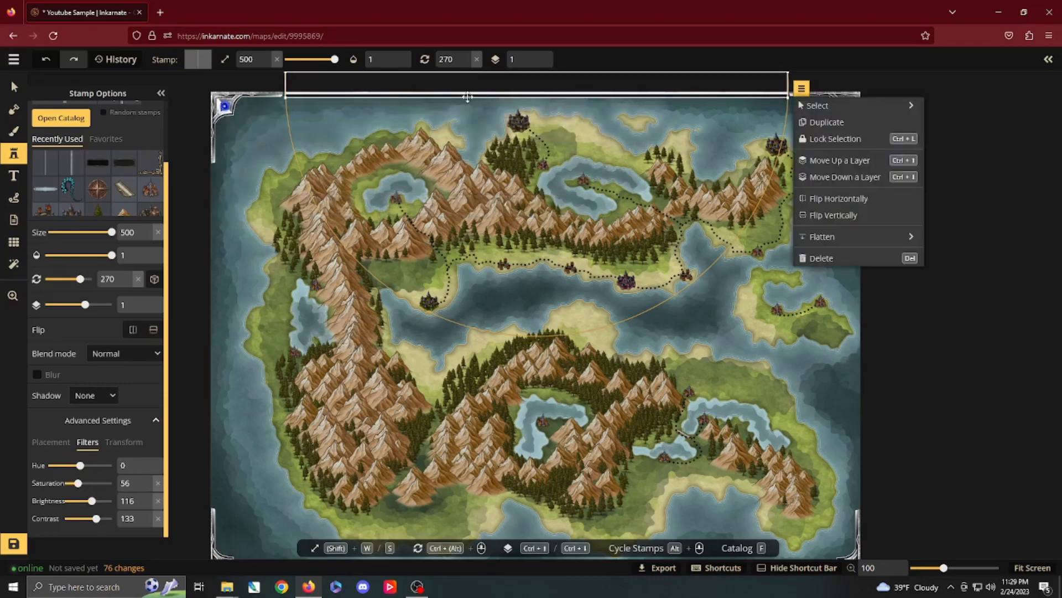
left_click(826, 122)
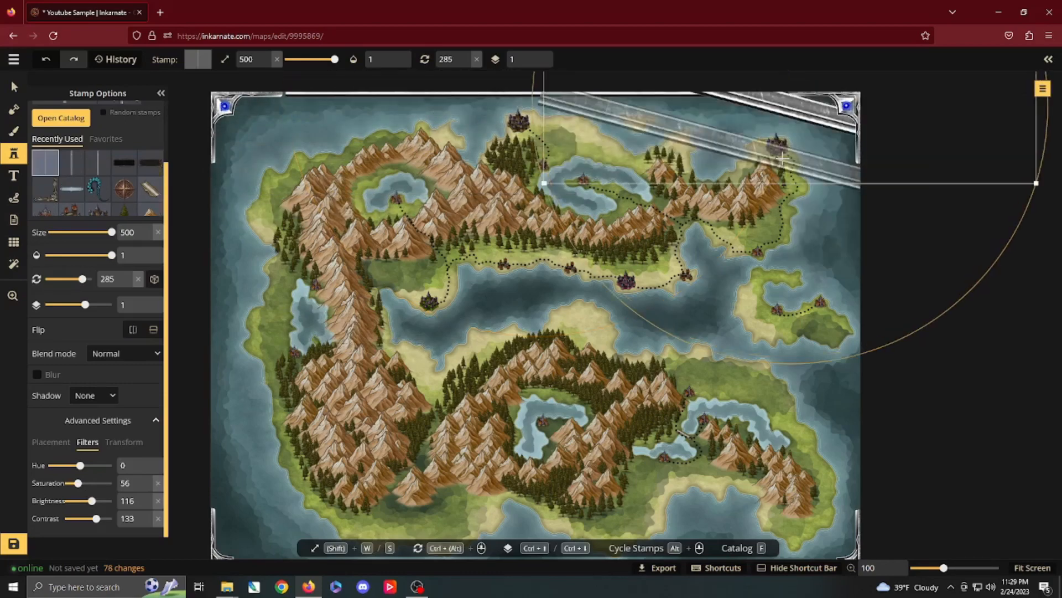
scroll(782, 159, "up", 9, "ctrl")
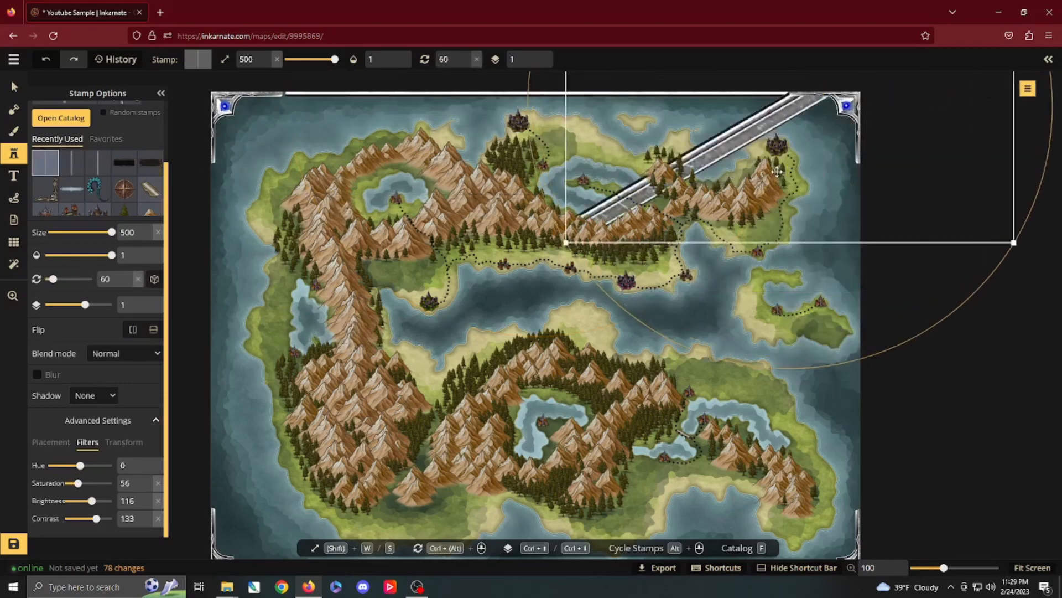
scroll(777, 171, "up", 2, "ctrl")
left_click_drag(768, 108, 579, 488)
key("space")
left_click_drag(568, 388, 544, 204)
left_click_drag(643, 307, 579, 407)
Duplicate the bottom frame bar, rotate the copy to 180 degrees, lower it to layer 0 and fit it along the map's left edge.
right_click(581, 380)
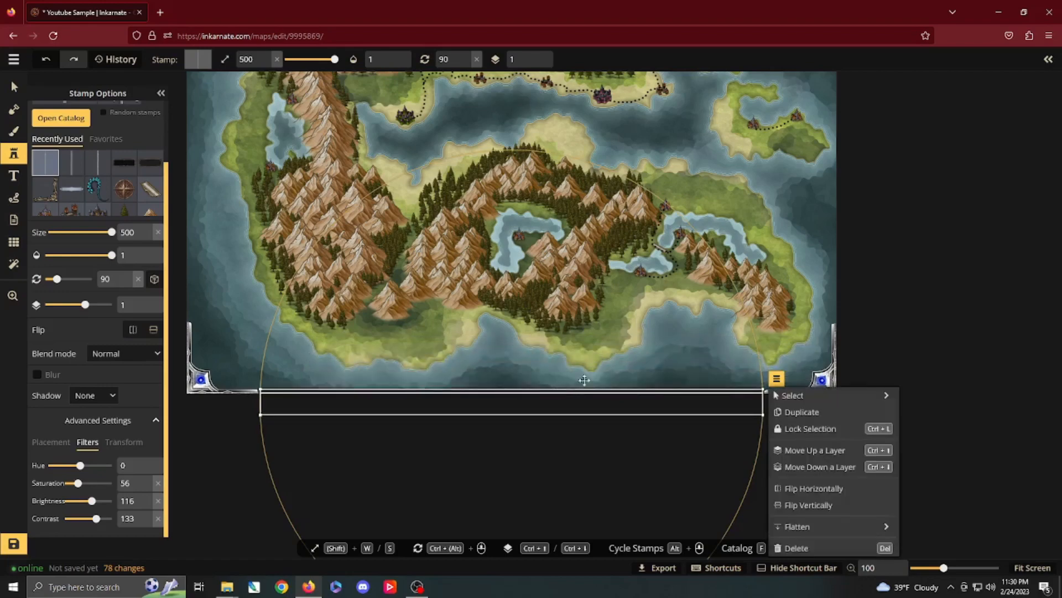
left_click(797, 411)
scroll(805, 418, "up", 6)
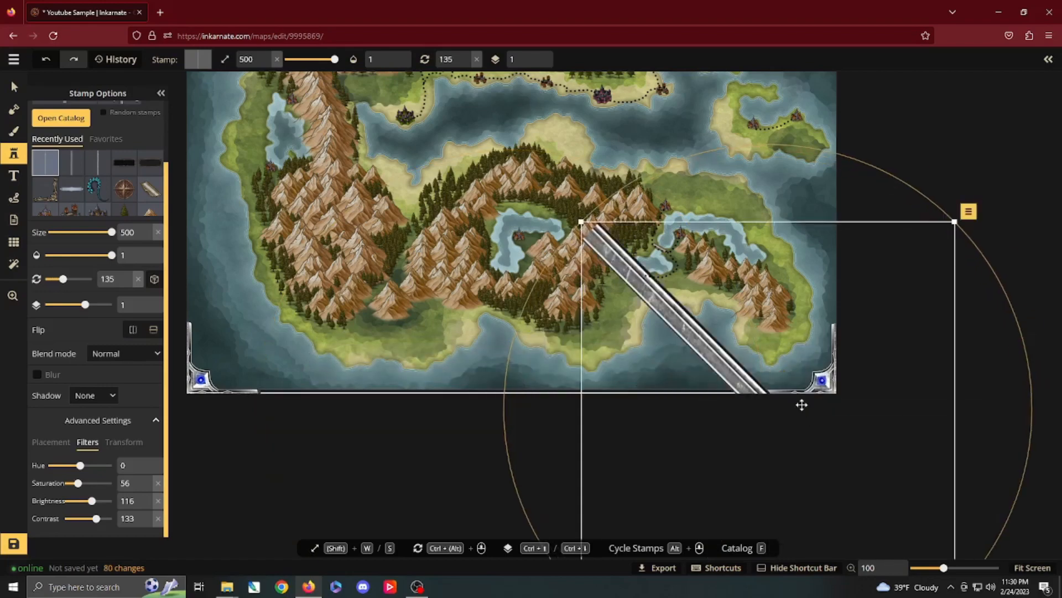
left_click_drag(766, 337, 260, 159)
key("space")
left_click_drag(255, 159, 500, 350)
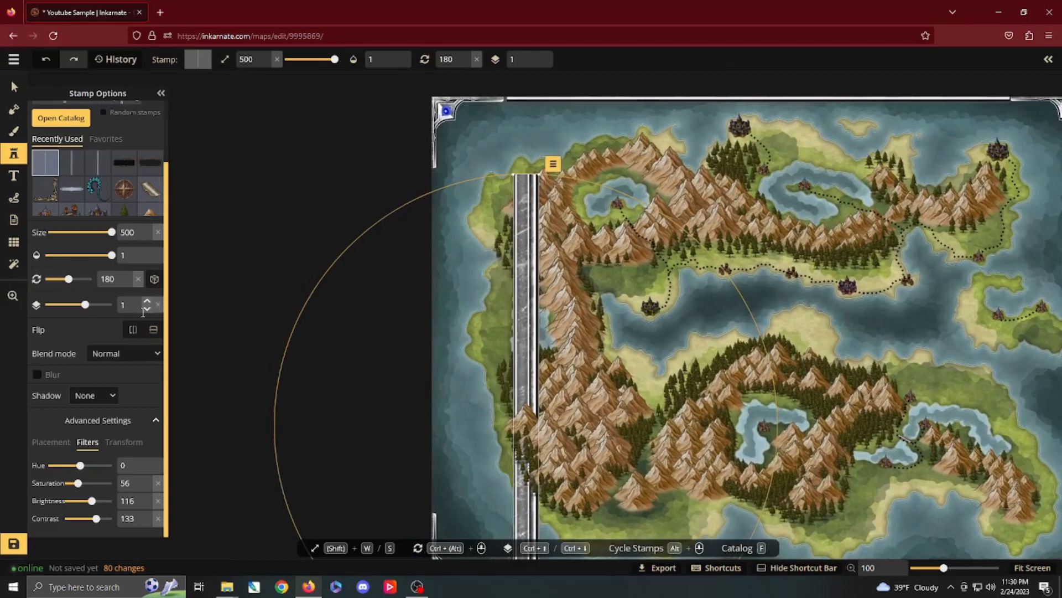
left_click(146, 311)
left_click_drag(529, 311, 427, 270)
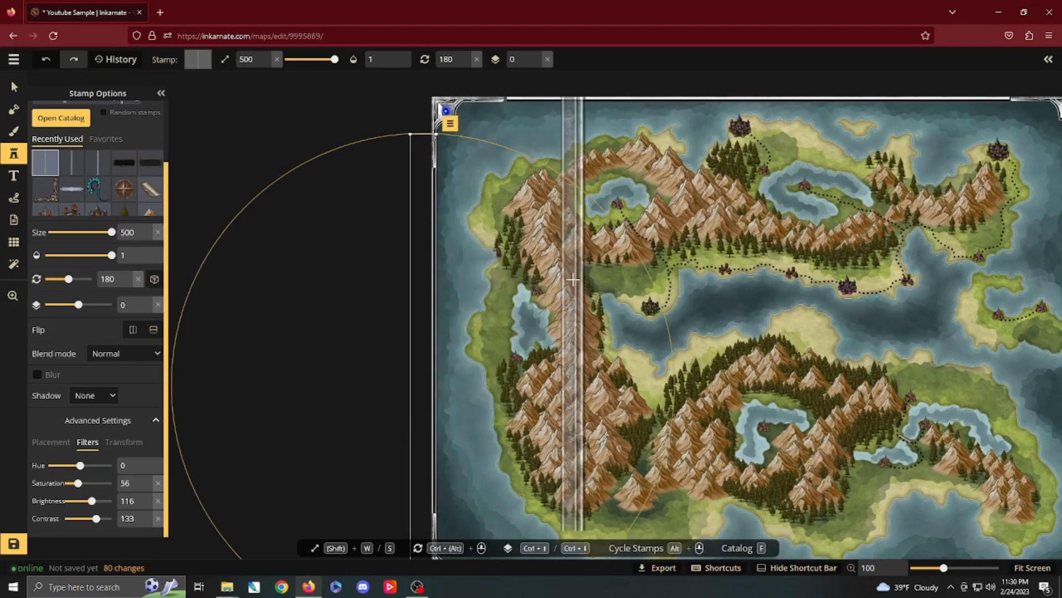
Place another frame bar on layer 0, rotate it to 0 degrees and fit it along the map's right edge.
scroll(573, 279, "right", 6)
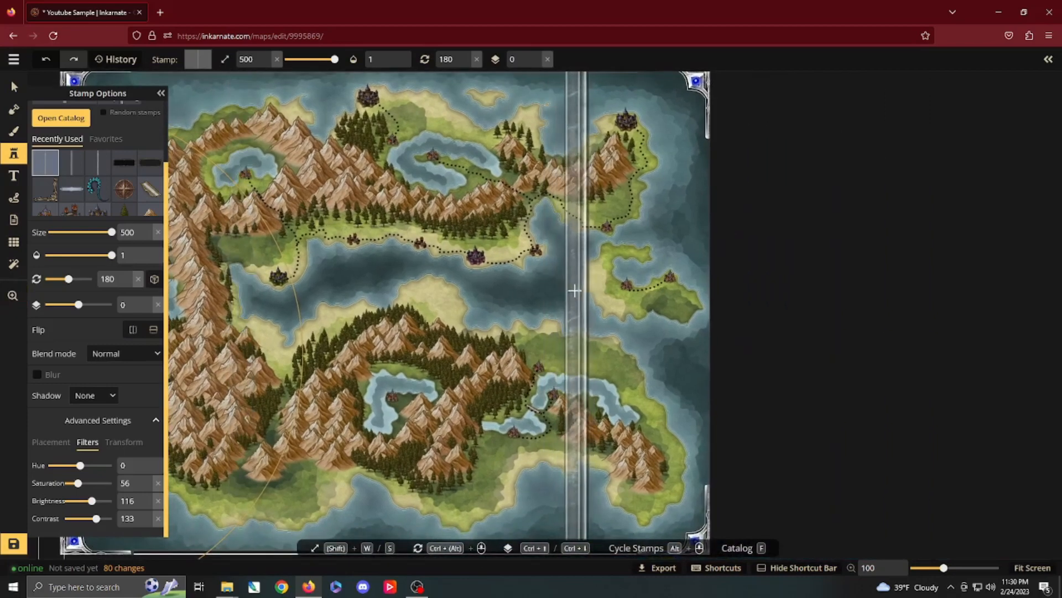
left_click(574, 290)
scroll(573, 298, "down", 12)
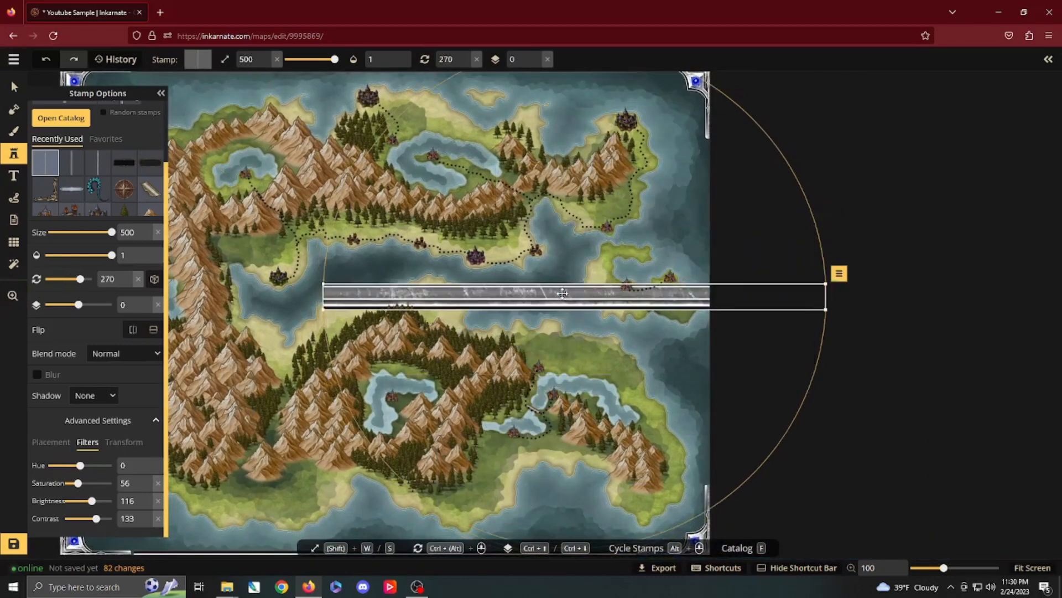
left_click_drag(566, 299, 654, 325)
key("space")
key("space")
left_click_drag(689, 283, 692, 271)
key("space")
left_click_drag(624, 272, 612, 356)
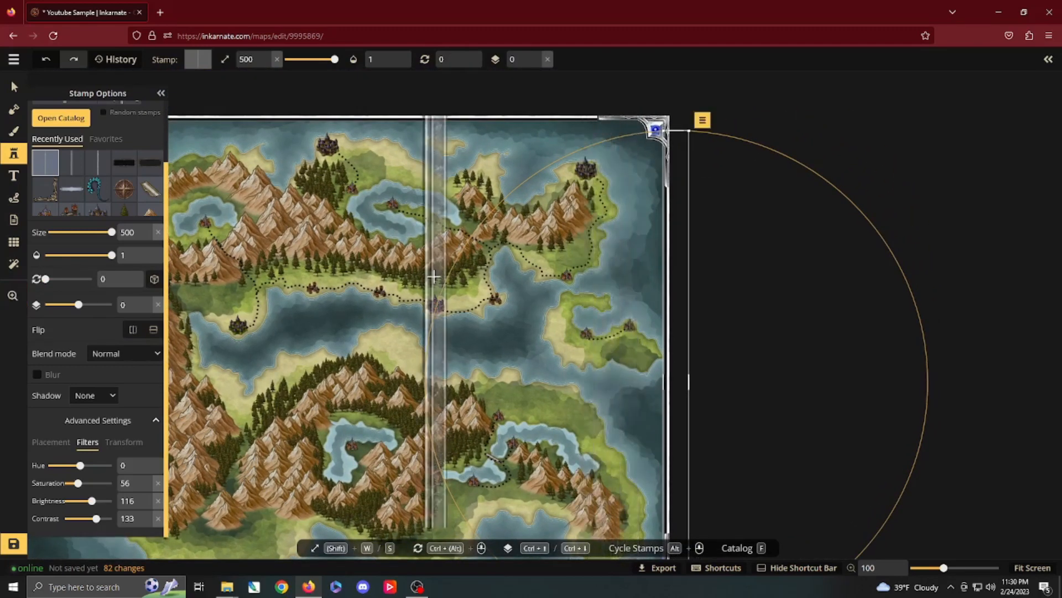
left_click_drag(671, 302, 674, 302)
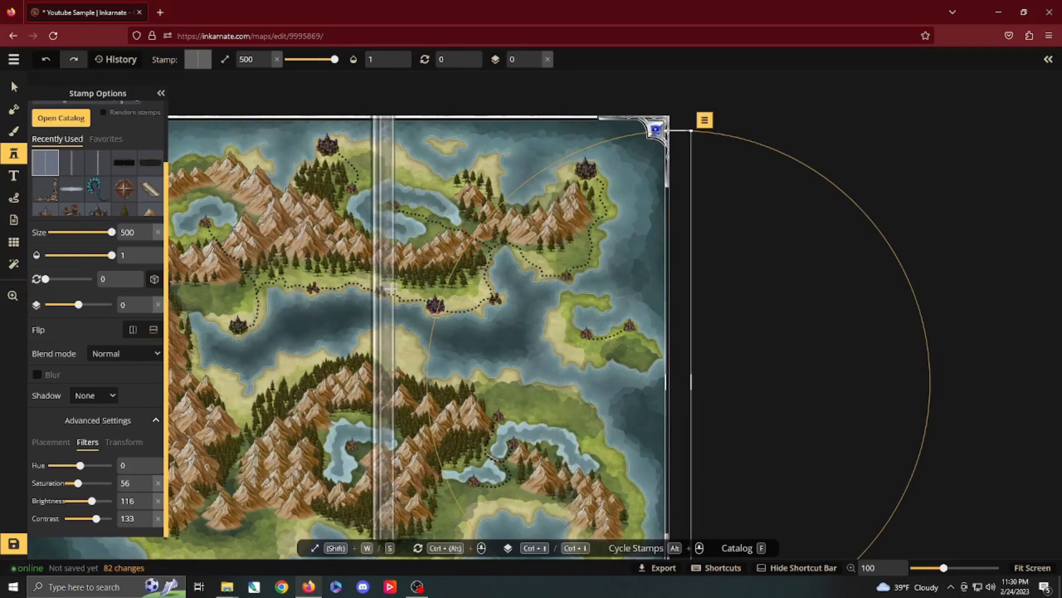
key("Escape")
left_click(358, 116)
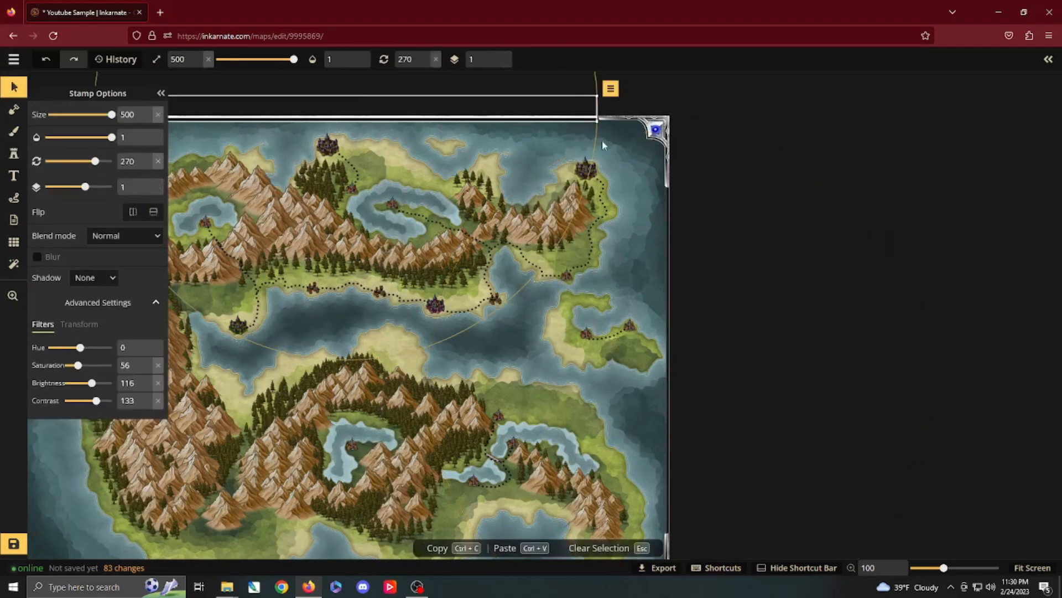
left_click(763, 220)
scroll(317, 355, "down", 5)
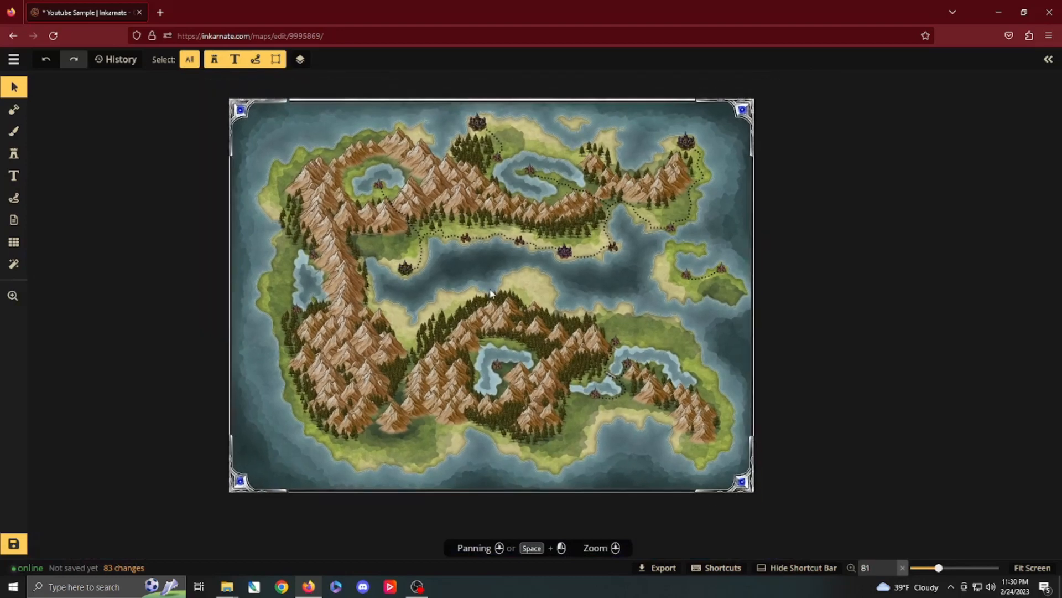
Place the compass rose stamp at size 35 in the sea near the map's bottom-left corner.
left_click(13, 153)
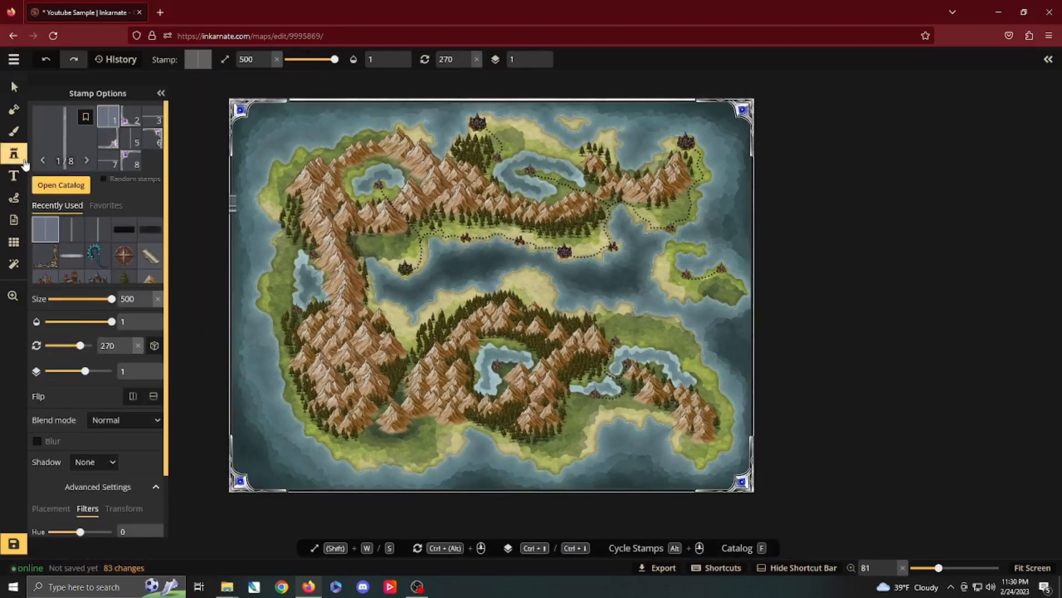
left_click(124, 256)
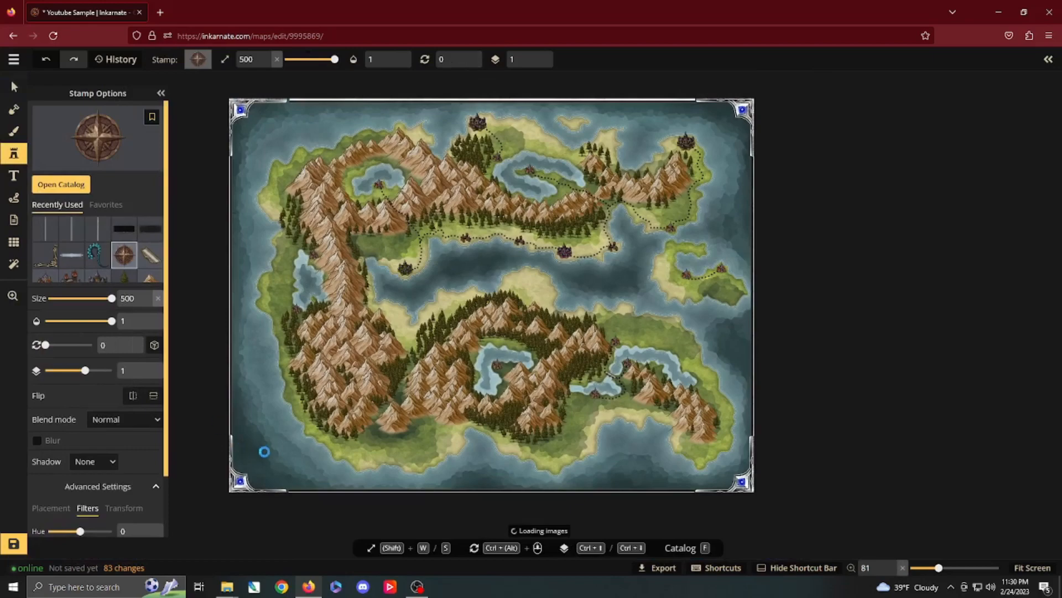
scroll(268, 451, "up", 1)
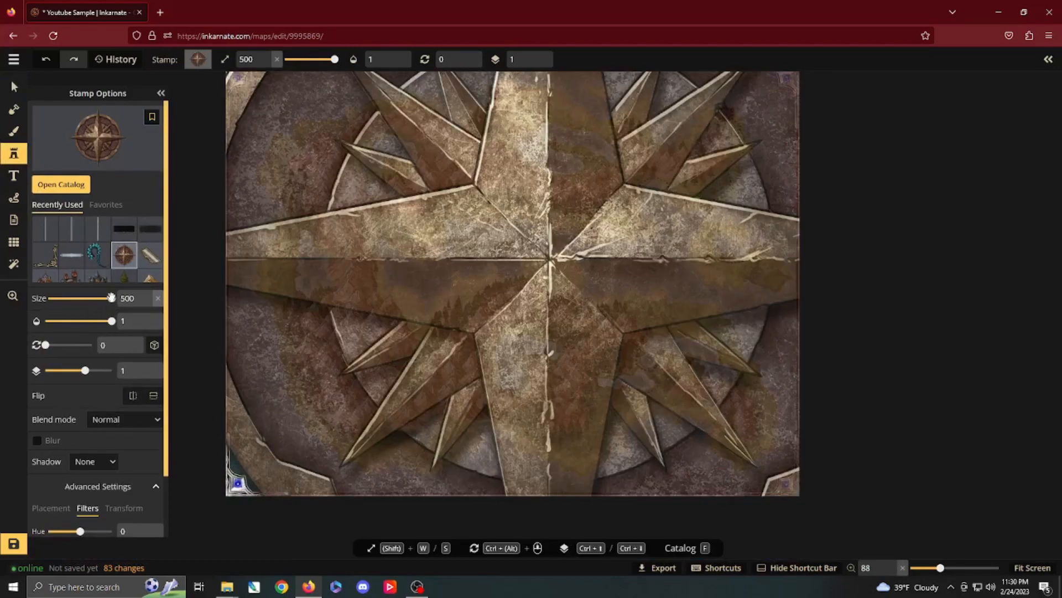
left_click_drag(111, 299, 54, 297)
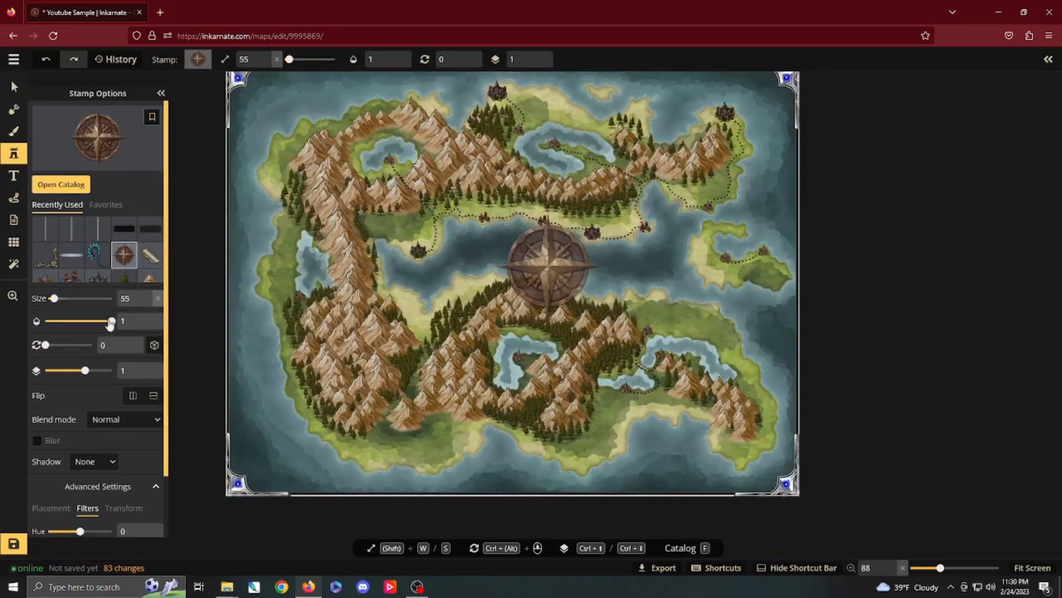
scroll(301, 434, "down", 1)
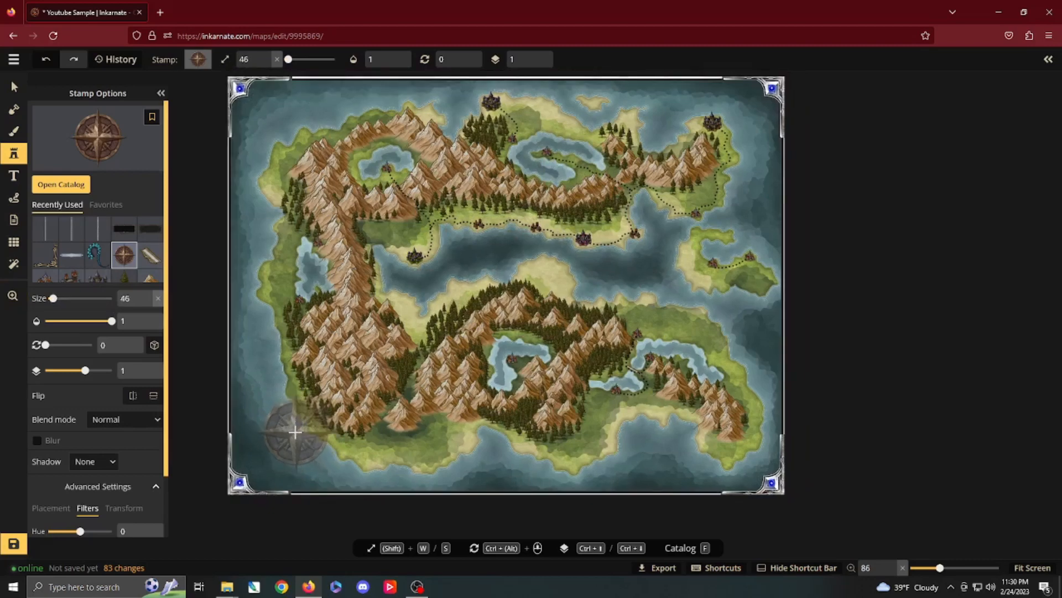
key("s")
key("s")
left_click_drag(292, 446, 298, 441)
scroll(301, 437, "up", 3)
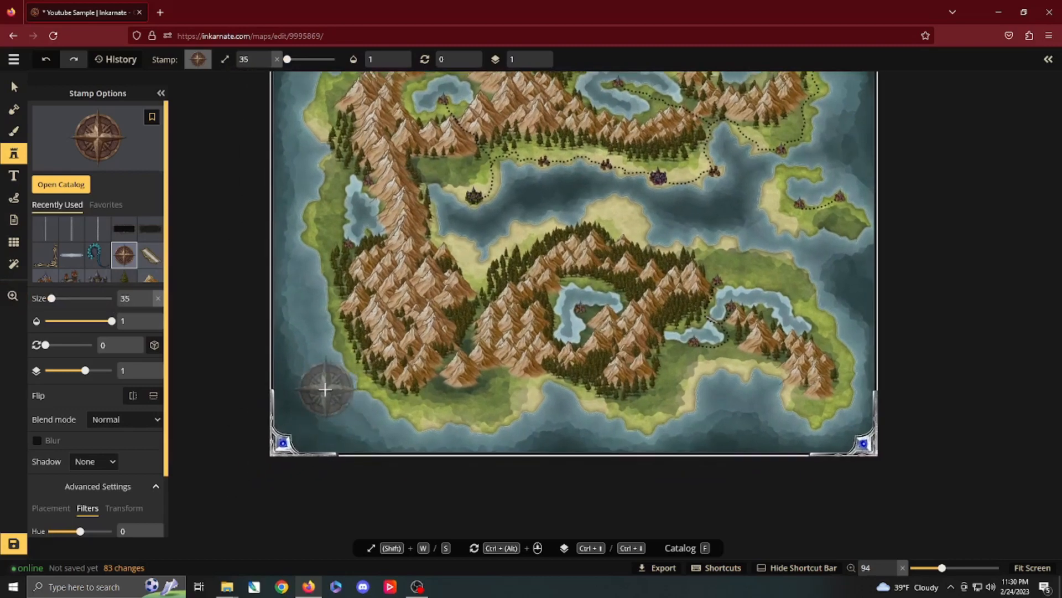
left_click(327, 397)
Place a teal tentacle stamp at size 94 so it curls over the compass rose's upper-left side.
left_click(124, 255)
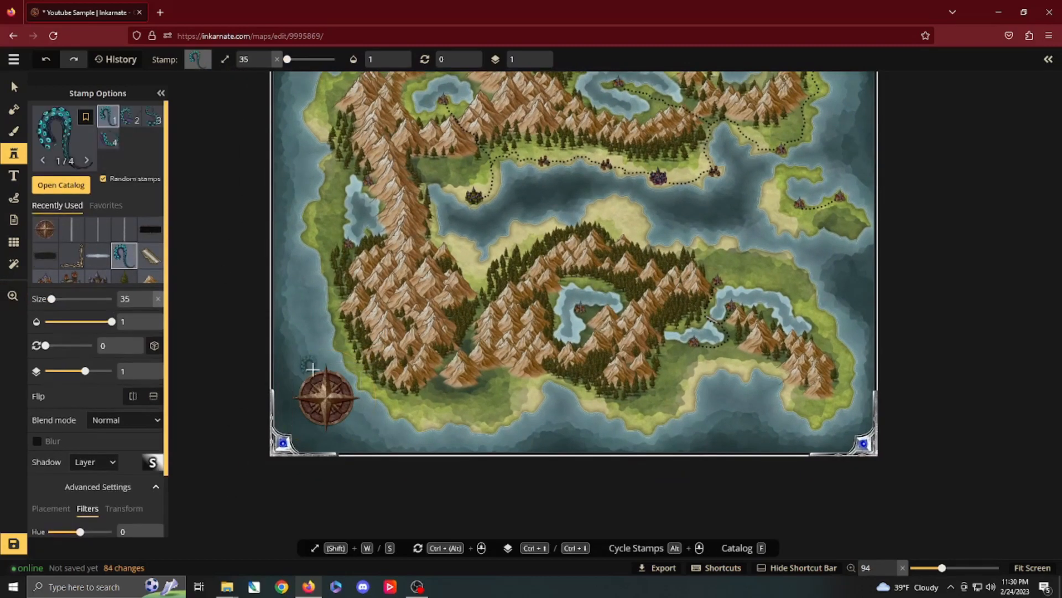
key("w")
key("w")
key("w")
key("w")
key("w")
key("w")
left_click(327, 383)
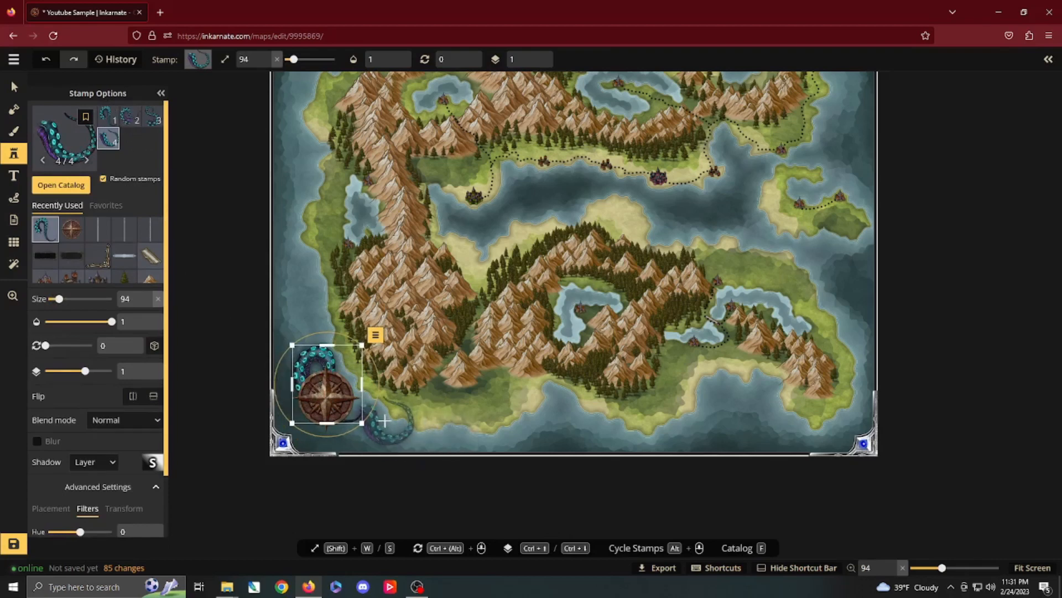
Place a second tentacle stamp beside the compass rose, rotate it to 45 degrees and move it onto the compass.
left_click(394, 424)
scroll(394, 424, "up", 2)
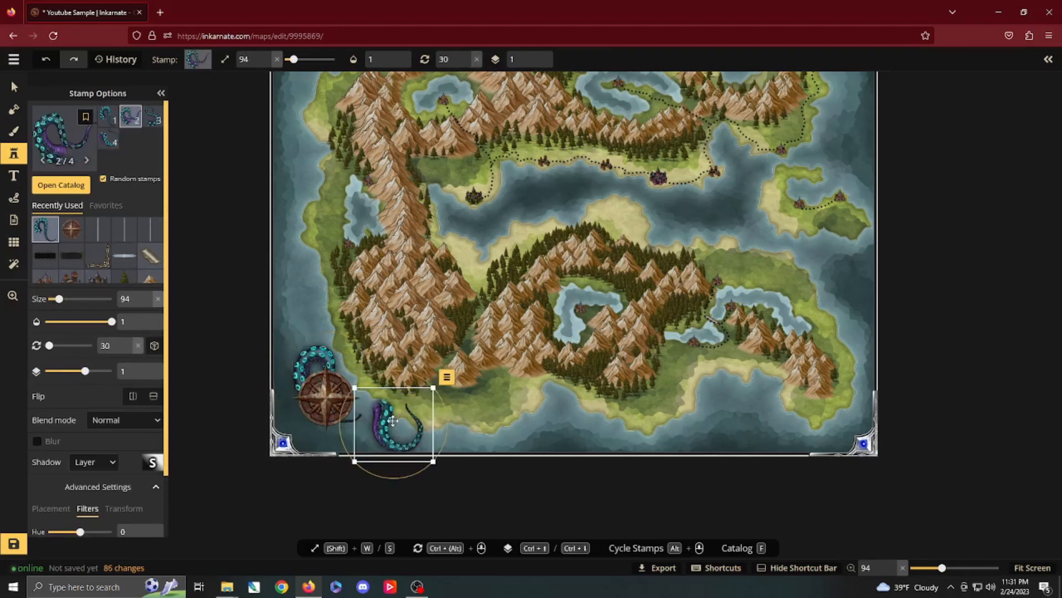
left_click_drag(379, 418, 321, 404)
scroll(322, 403, "up", 1)
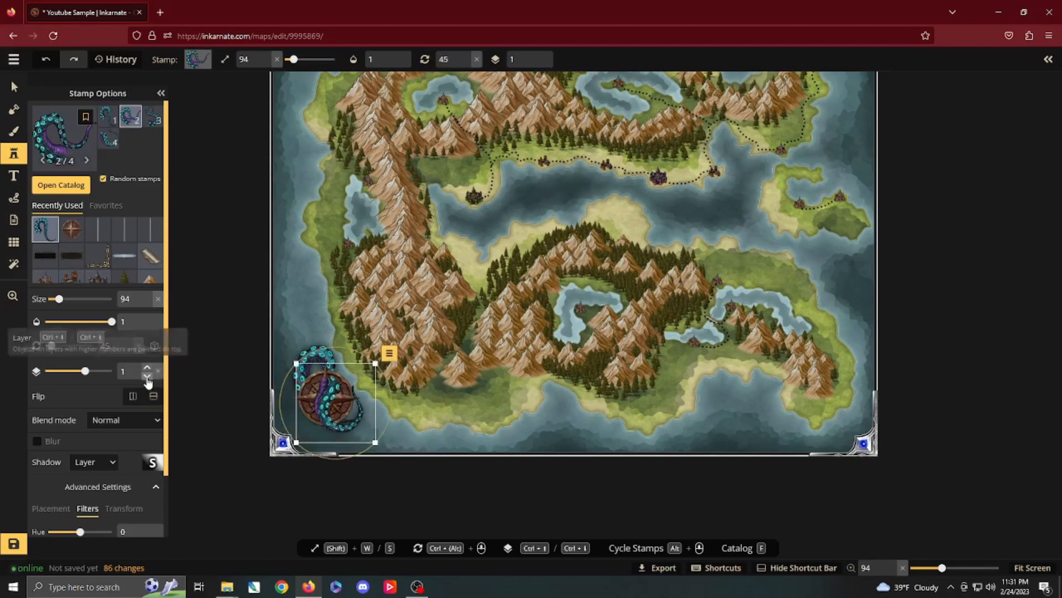
Send the second tentacle to layer 0 so it sits behind the compass rose, and nudge it slightly toward the map corner.
key("ctrl+bracketleft")
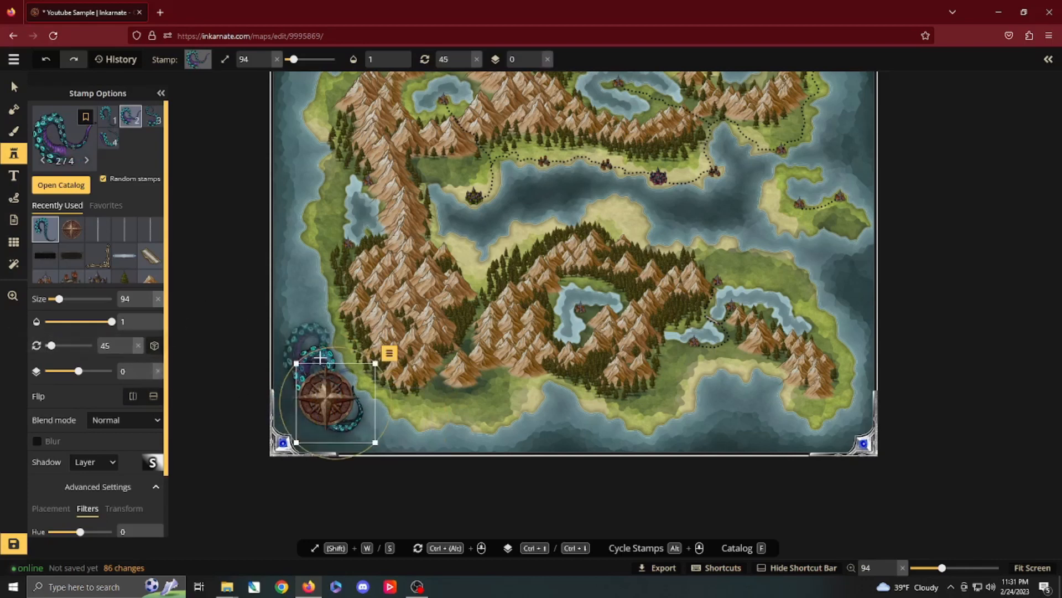
left_click_drag(354, 428, 359, 434)
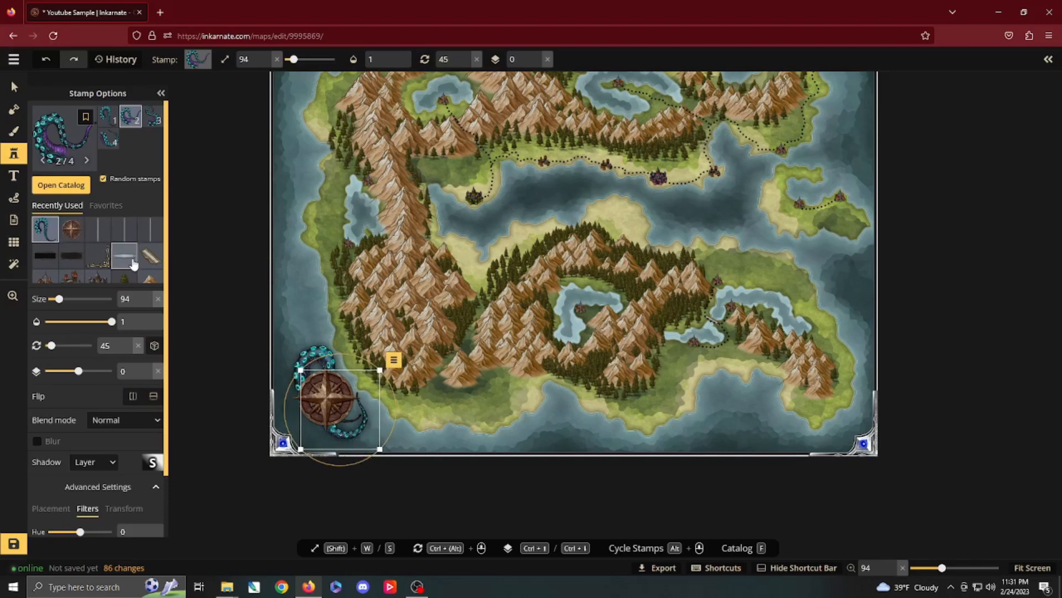
Place the silver banner stamp at size 108 across the middle of the compass rose and raise it to layer 2.
scroll(130, 264, "down", 1)
left_click(124, 224)
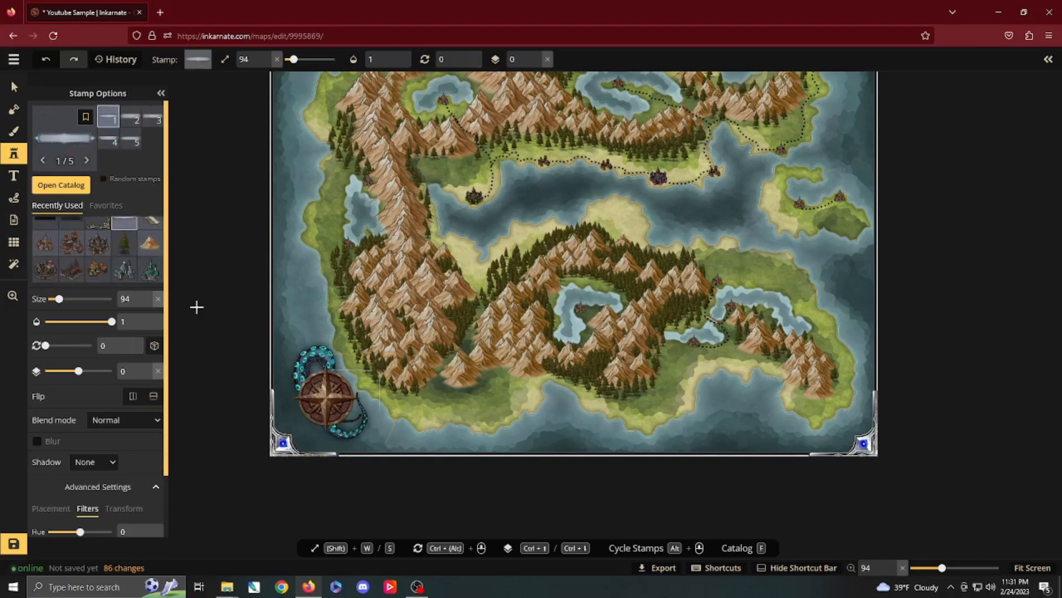
key("w")
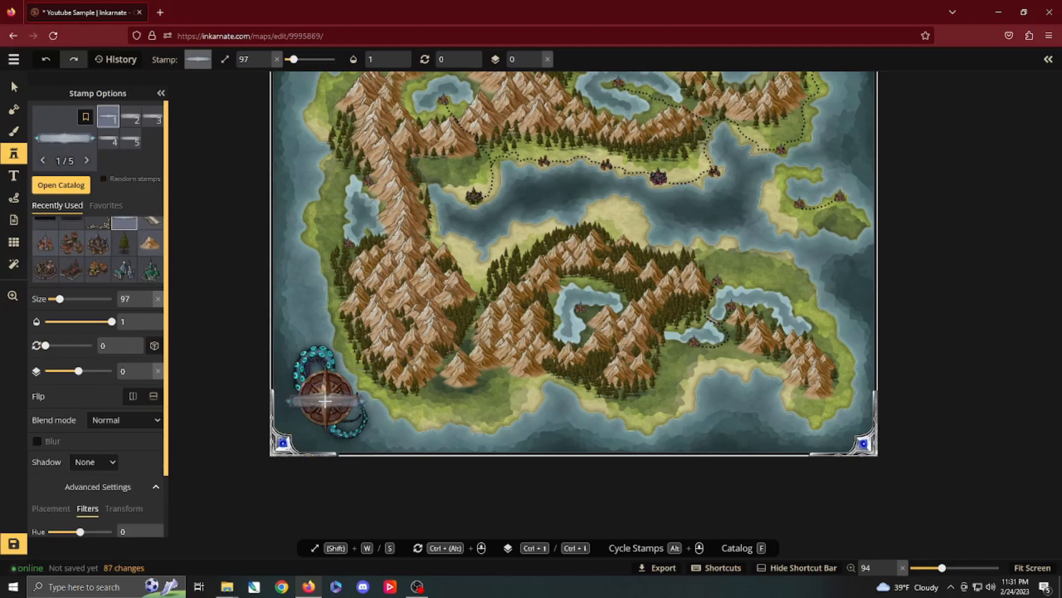
key("w")
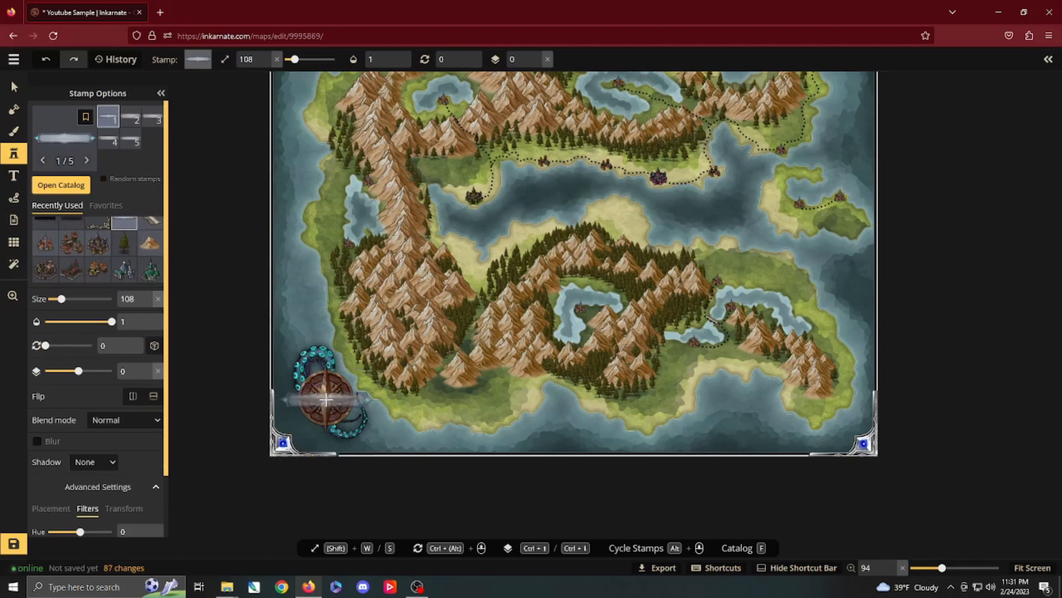
left_click(324, 399)
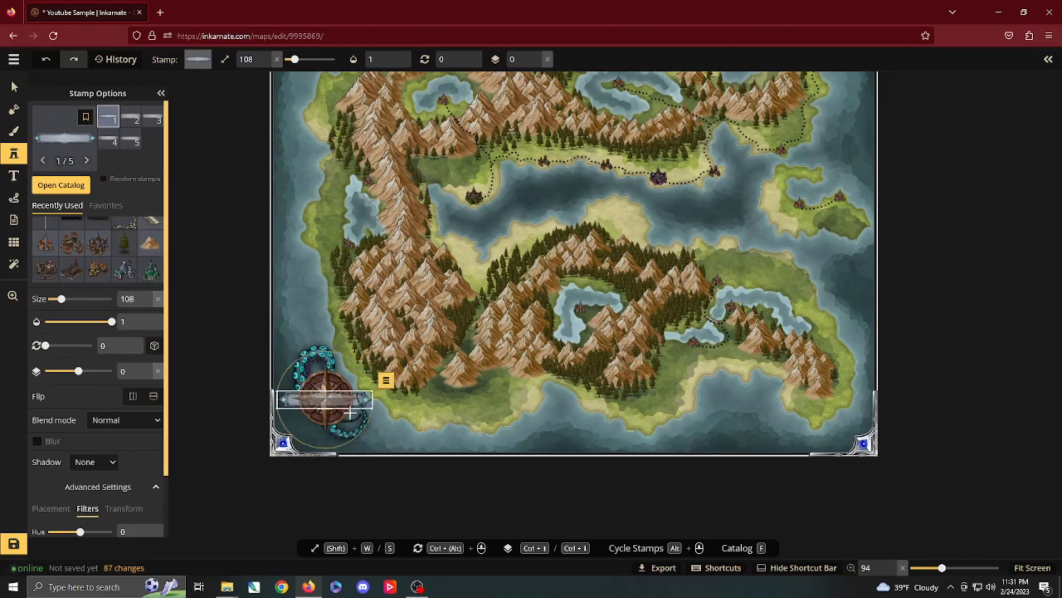
left_click(147, 374)
left_click(147, 369)
left_click(147, 369)
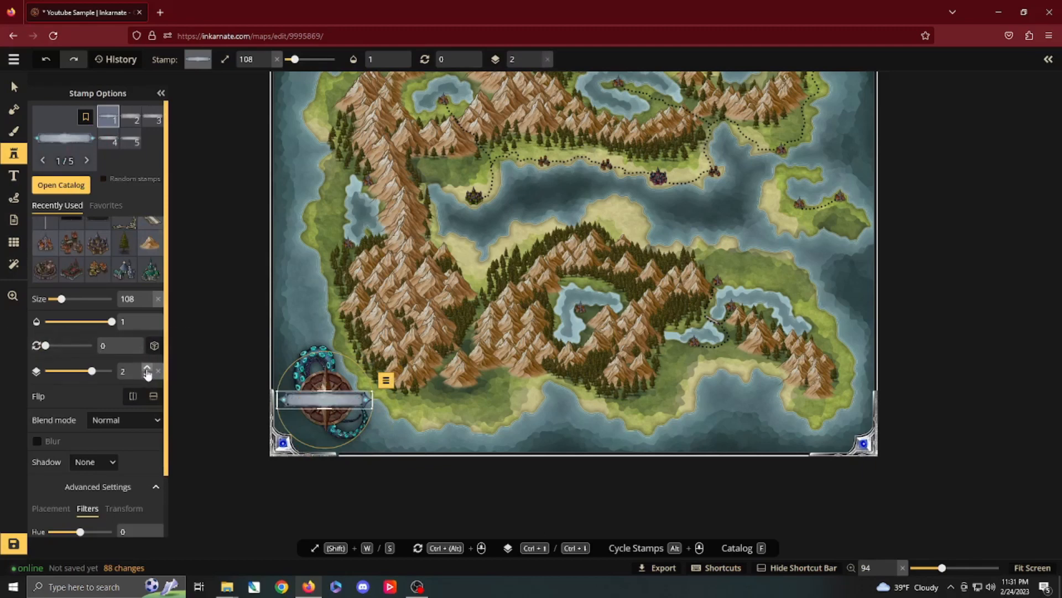
Add a text label on the banner over the compass rose and set its fill color to orange ff9200.
left_click(14, 176)
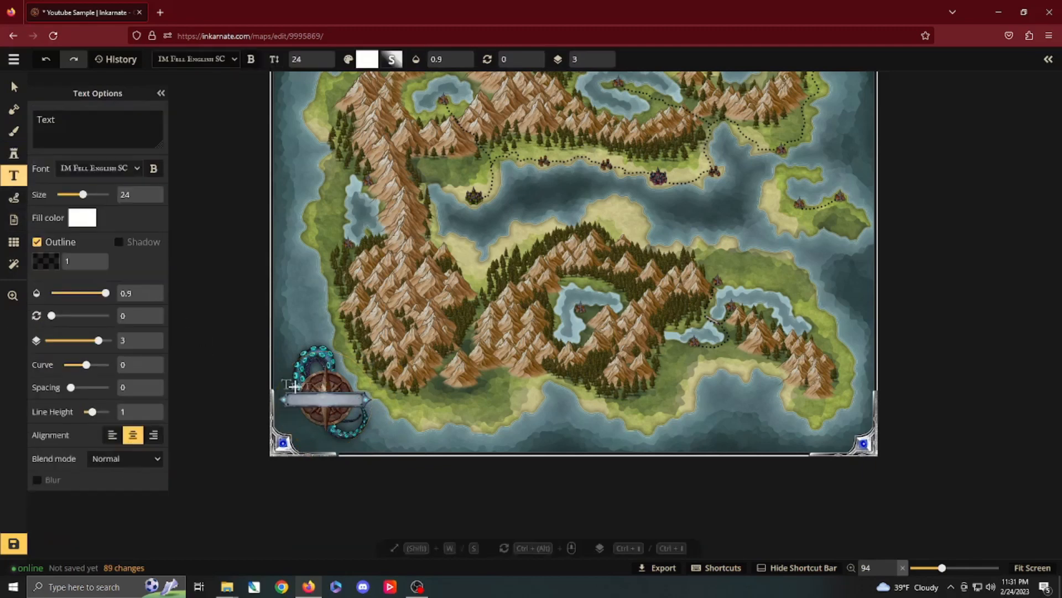
left_click(326, 403)
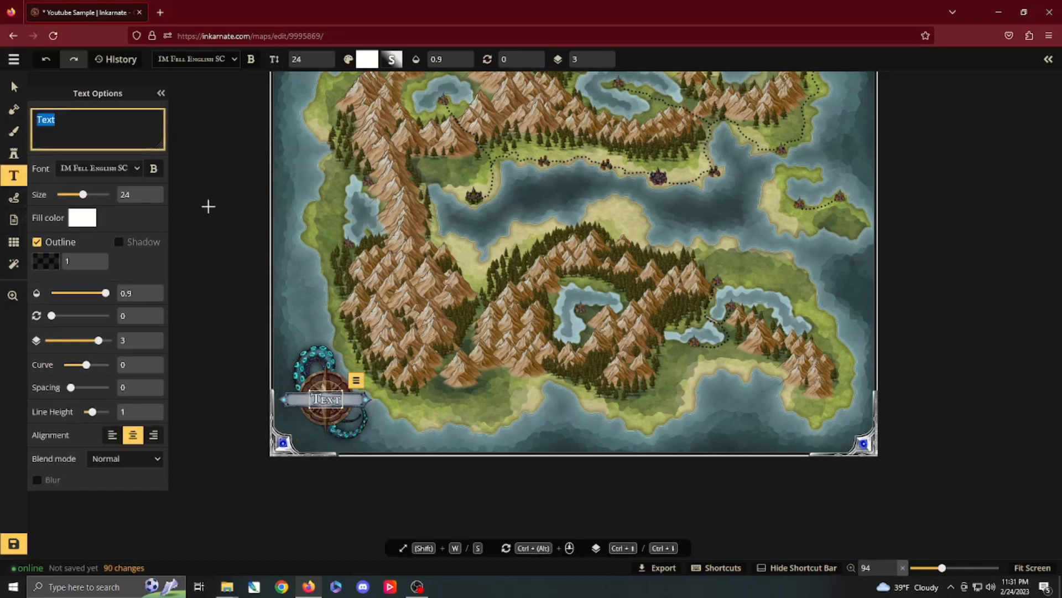
left_click(82, 217)
mouse_move(169, 196)
left_mouse_down()
mouse_move(218, 158)
mouse_move(249, 152)
left_mouse_up()
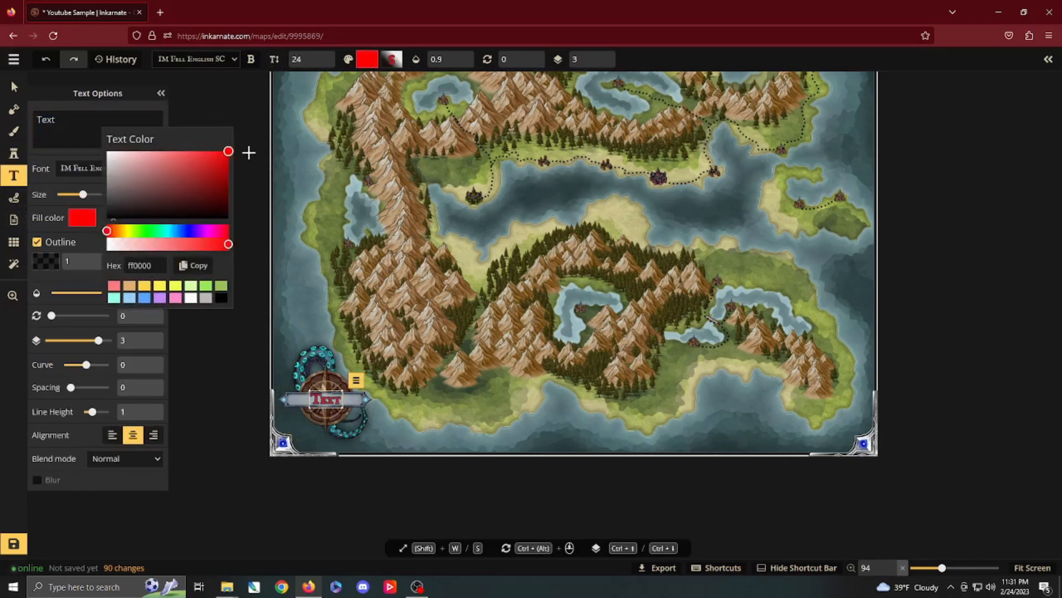
left_click(118, 231)
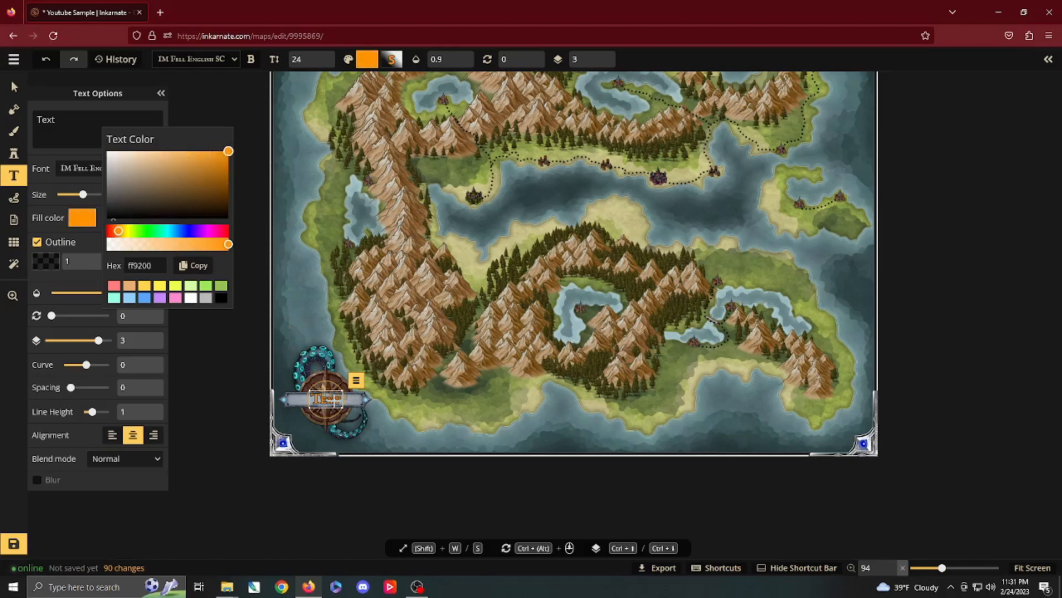
Change the banner label's text to "Gatorland".
left_click_drag(68, 122, 21, 131)
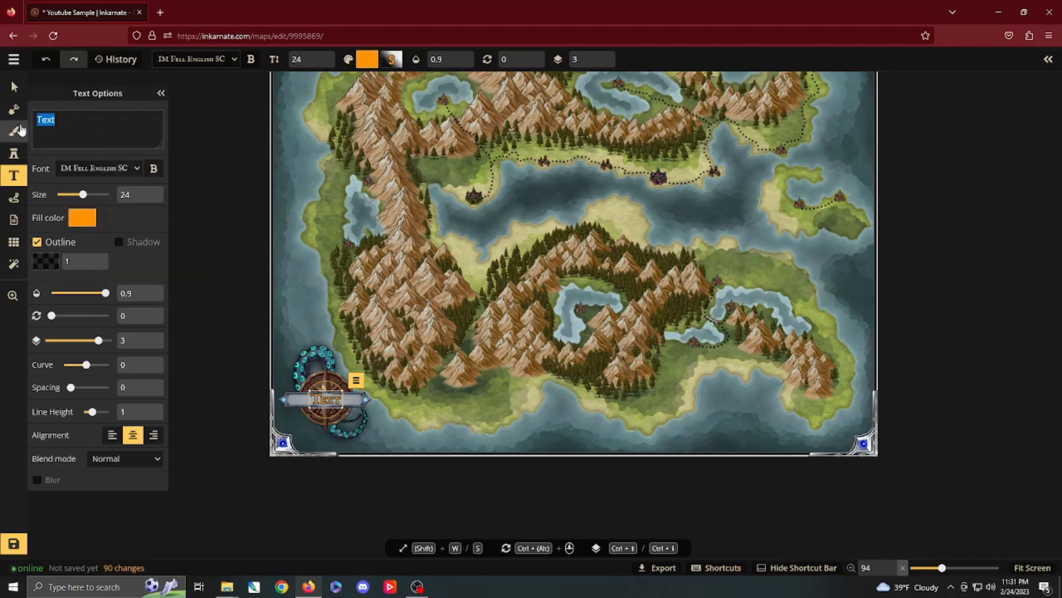
type("Gatorland")
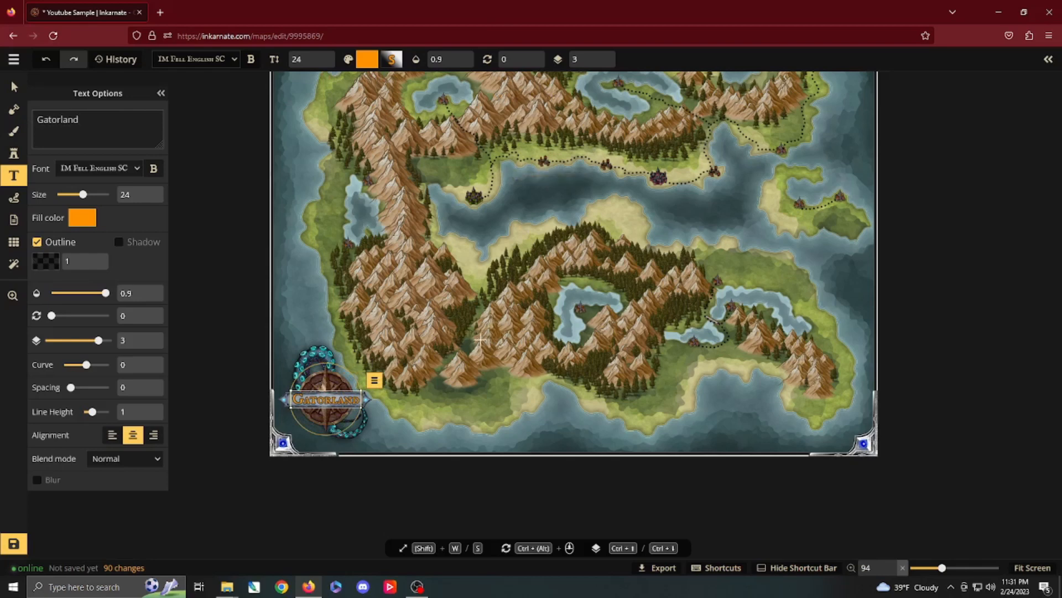
type("v")
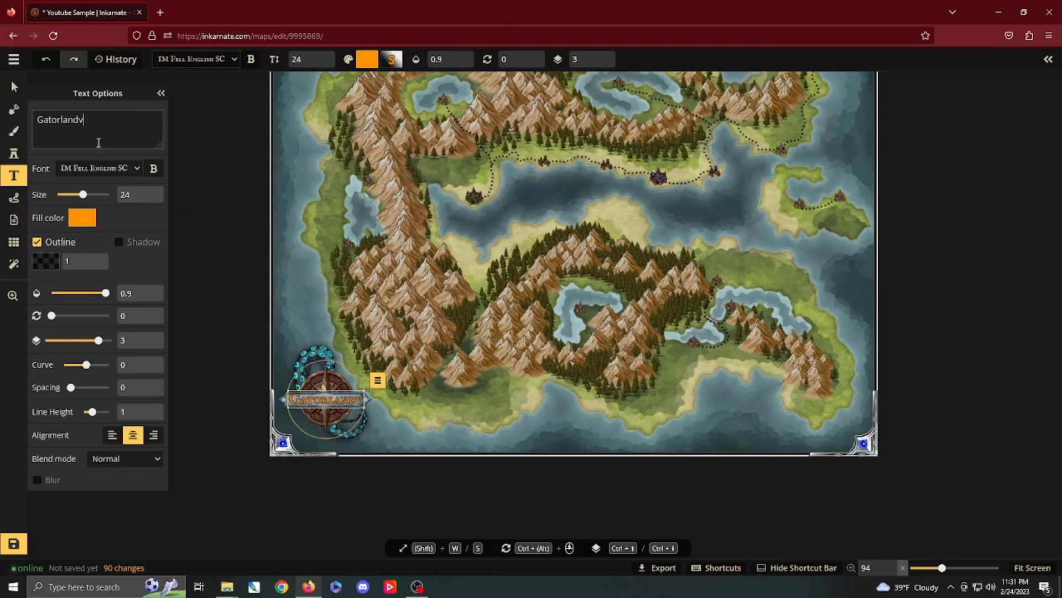
key("BackSpace")
left_click(12, 83)
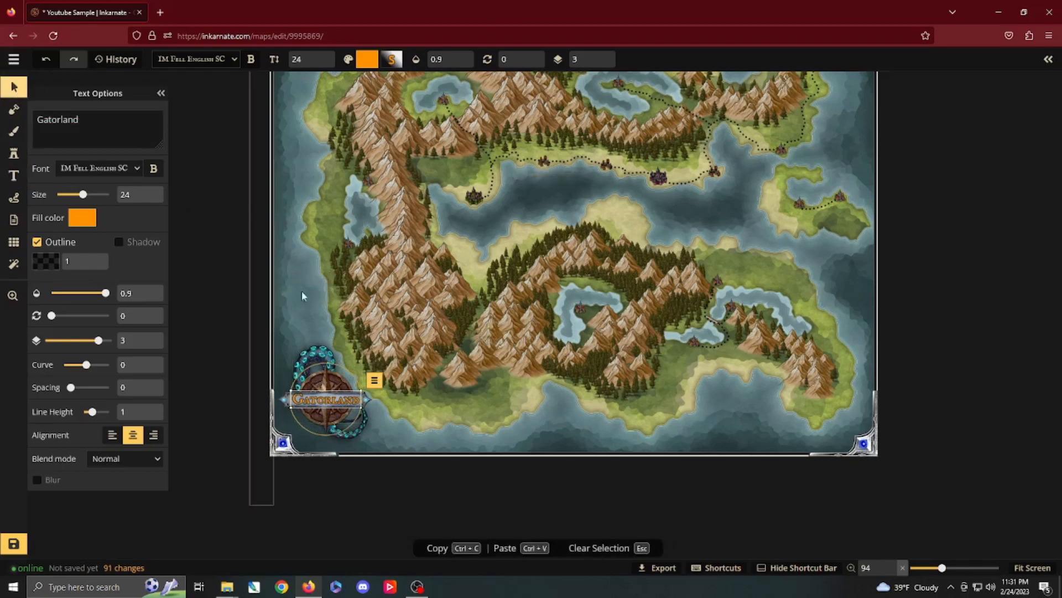
Search the stamp catalog for "ship" and choose the Core sailing ship from Fantasy Regional HD.
left_click_drag(696, 332, 617, 400)
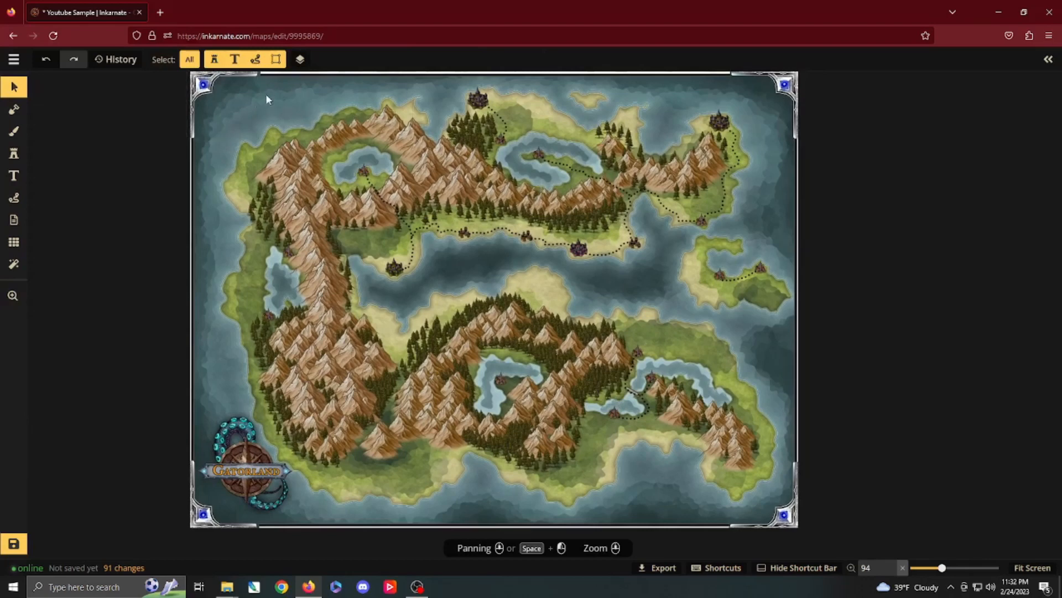
left_click(14, 157)
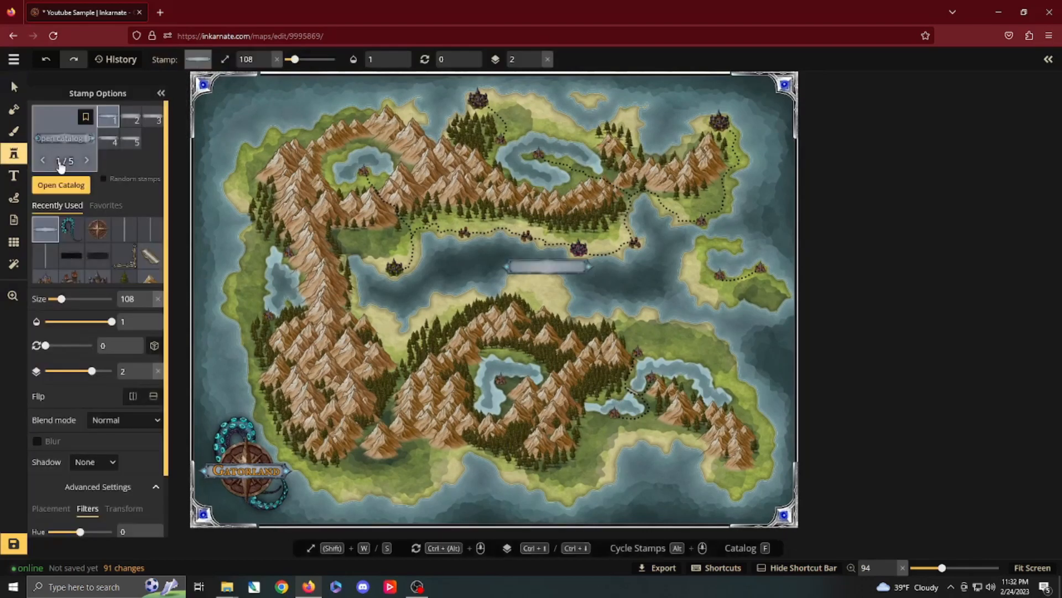
left_click(69, 195)
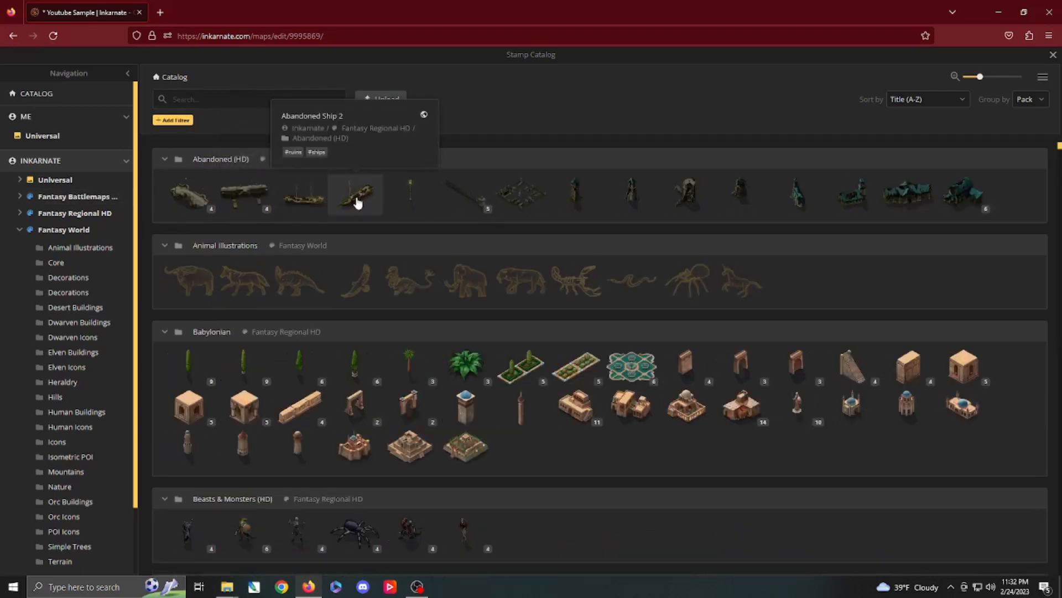
scroll(354, 205, "down", 6)
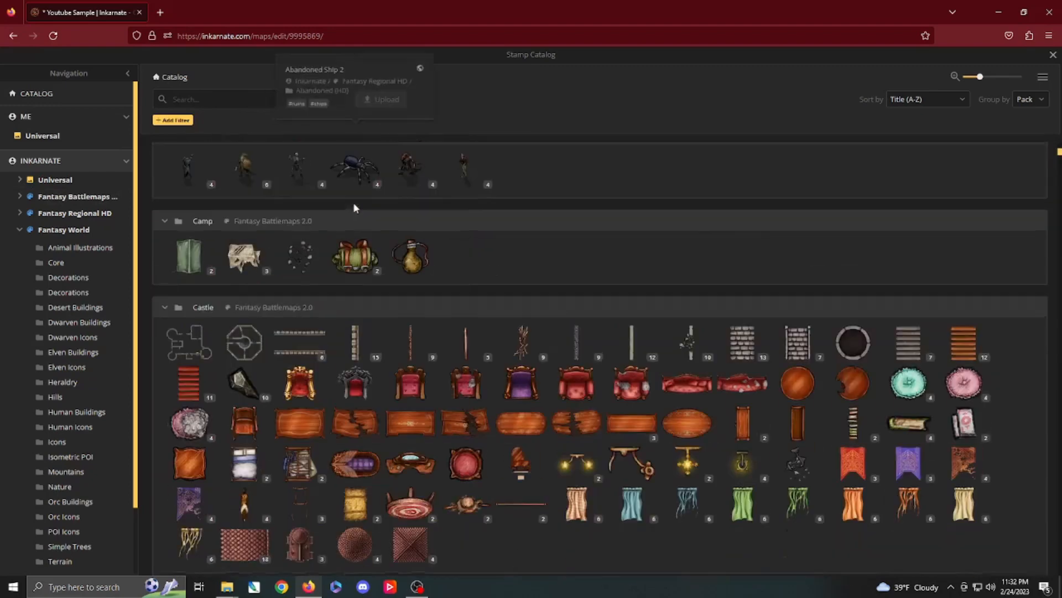
scroll(366, 222, "up", 6)
left_click(234, 100)
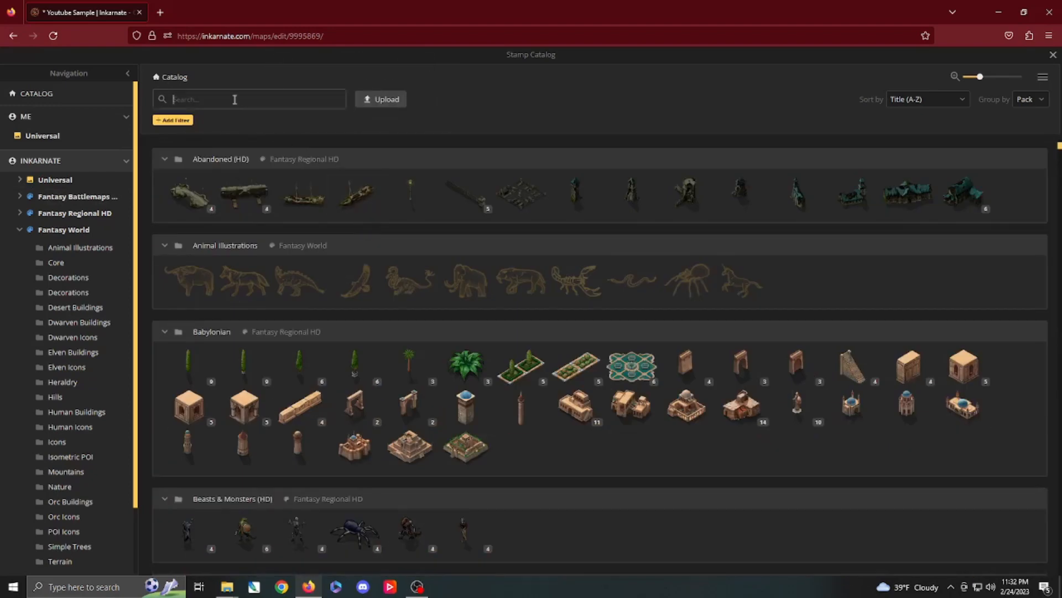
type("ship")
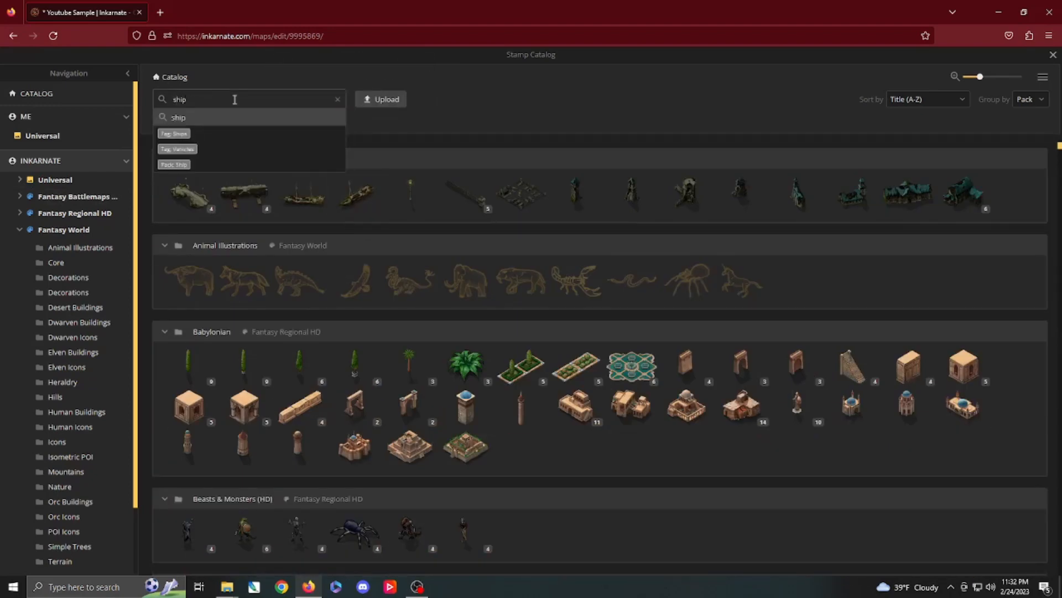
key("Return")
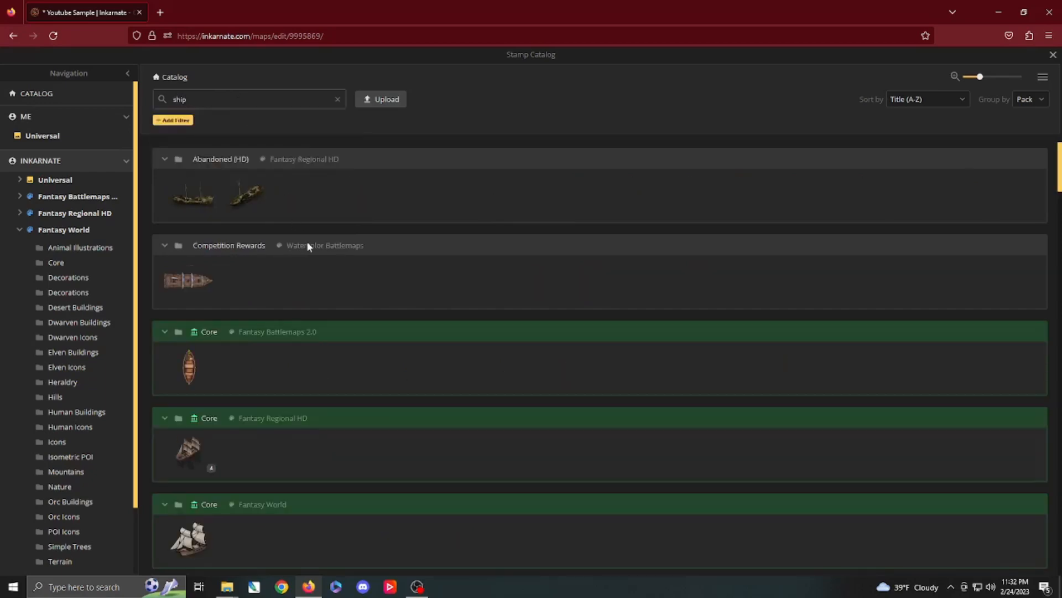
scroll(311, 246, "down", 6)
scroll(247, 265, "up", 4)
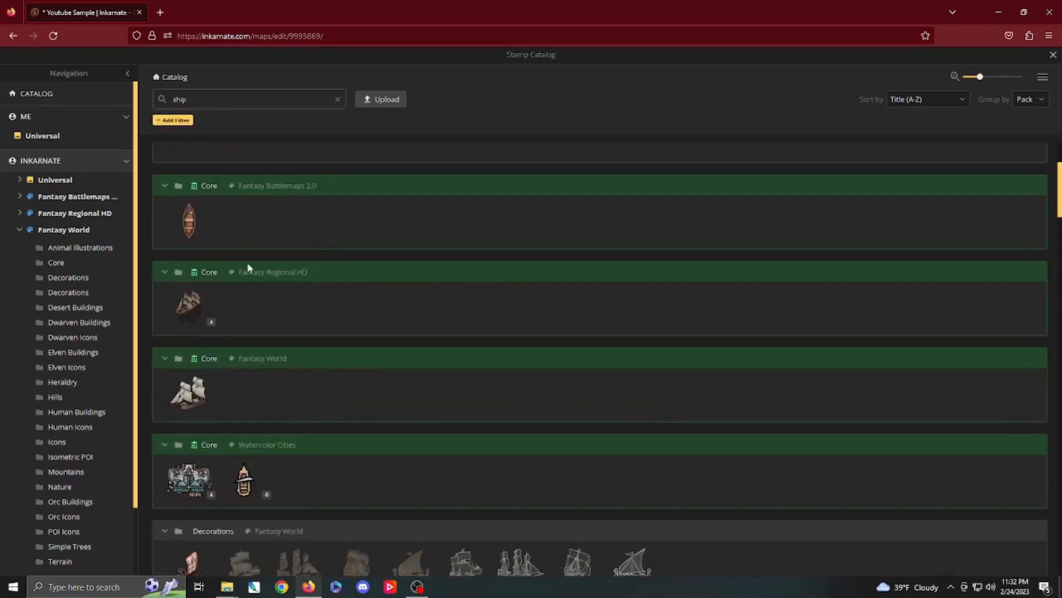
left_click(187, 303)
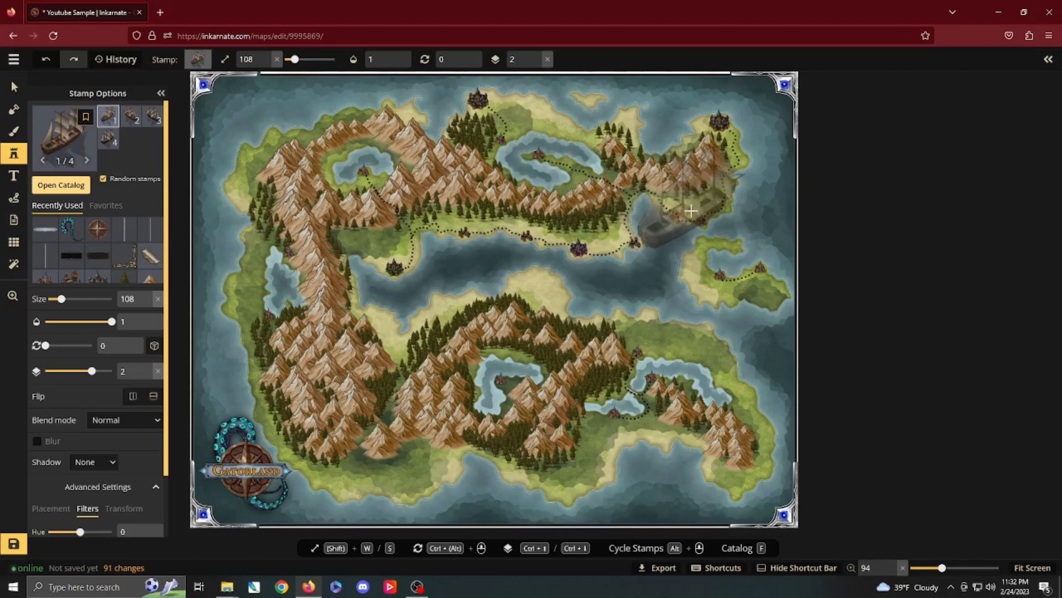
Reduce the ship stamp to size 33 and place it in the sea near the map's top-right corner.
key("s")
key("s")
key("s")
key("s")
key("s")
key("s")
key("s")
key("s")
key("s")
key("s")
key("s")
key("s")
key("s")
key("s")
key("s")
key("s")
key("s")
key("s")
key("s")
key("s")
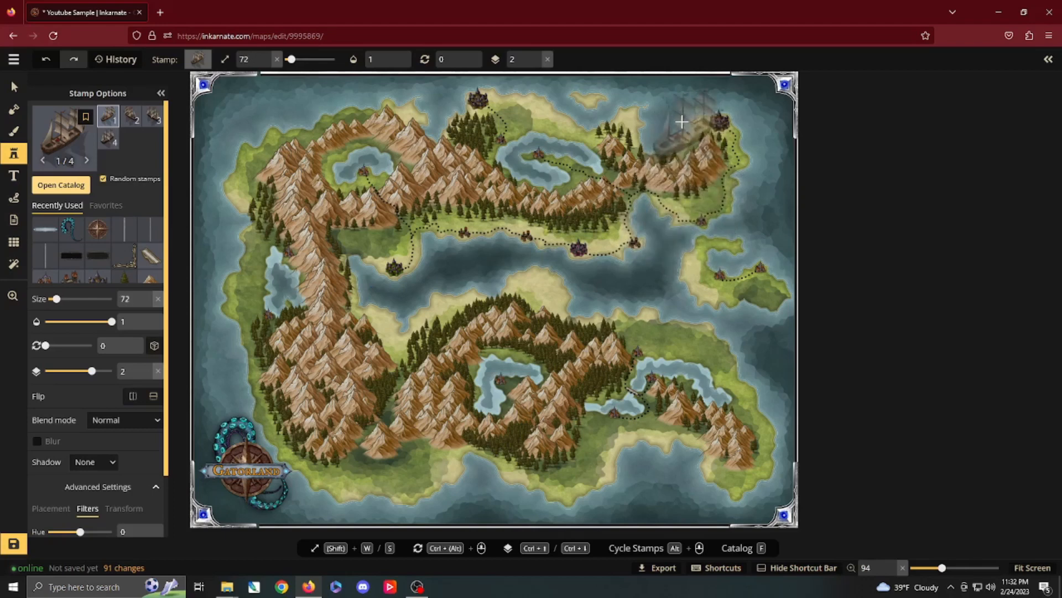
key("s")
key("s")
key("s")
key("s")
key("s")
key("s")
key("s")
key("s")
key("s")
key("s")
key("s")
key("s")
key("s")
key("s")
key("s")
key("s")
key("s")
key("s")
key("s")
key("s")
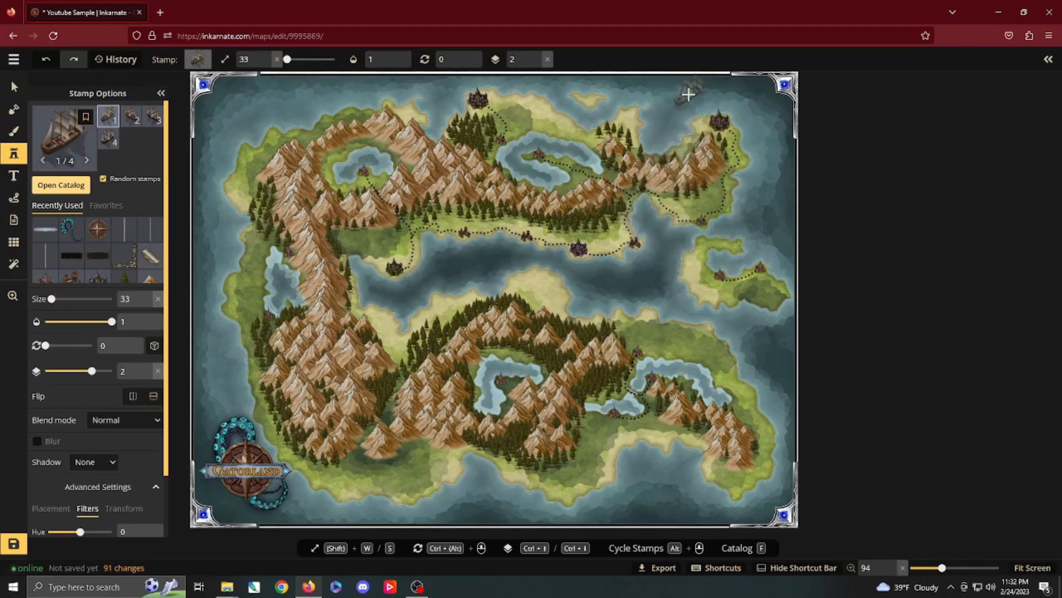
left_click(689, 94)
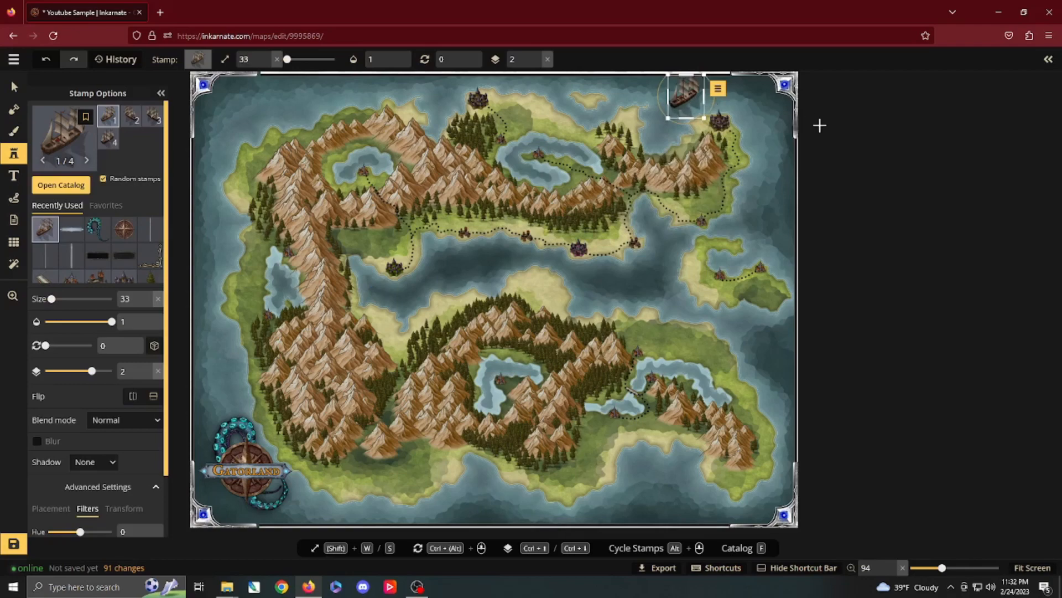
Search the stamp catalog for "cloud" and choose the white cloud from the Fantasy Battlemaps 2.0 Effects pack.
left_click(56, 188)
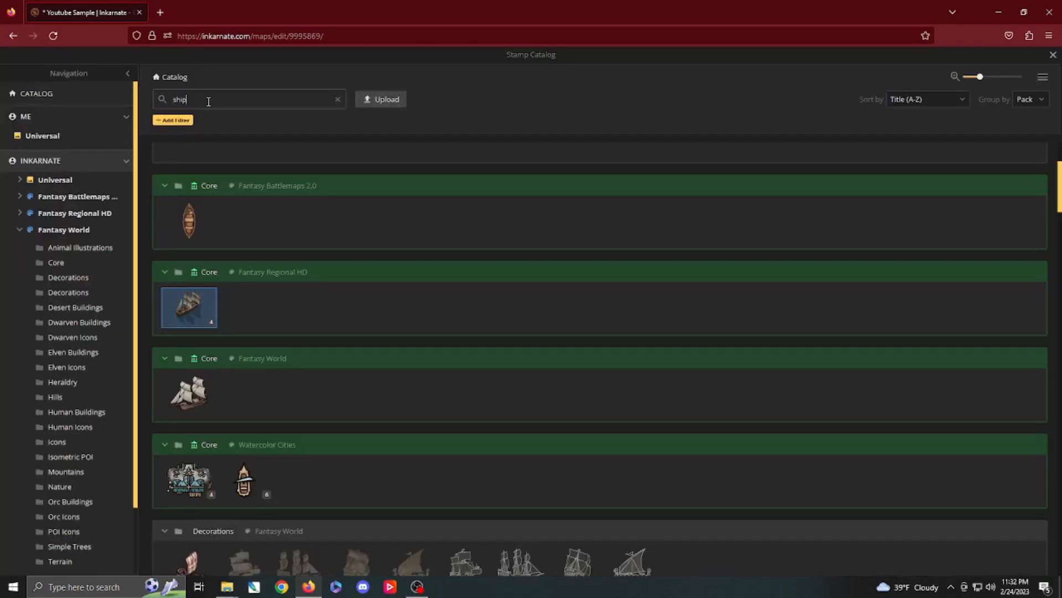
type("cloud")
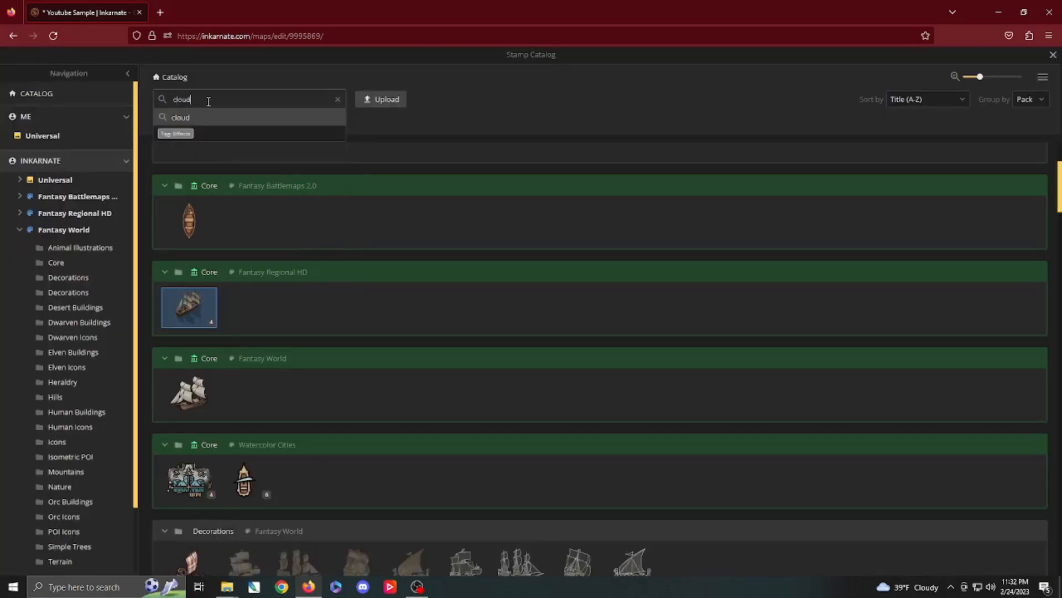
key("Return")
scroll(327, 256, "up", 3)
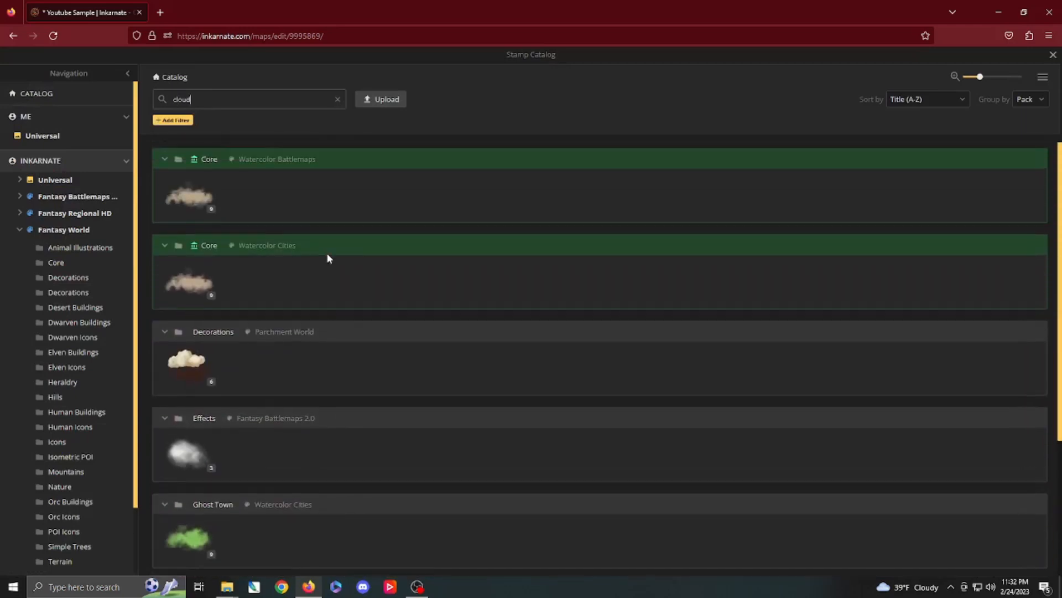
scroll(304, 254, "down", 3)
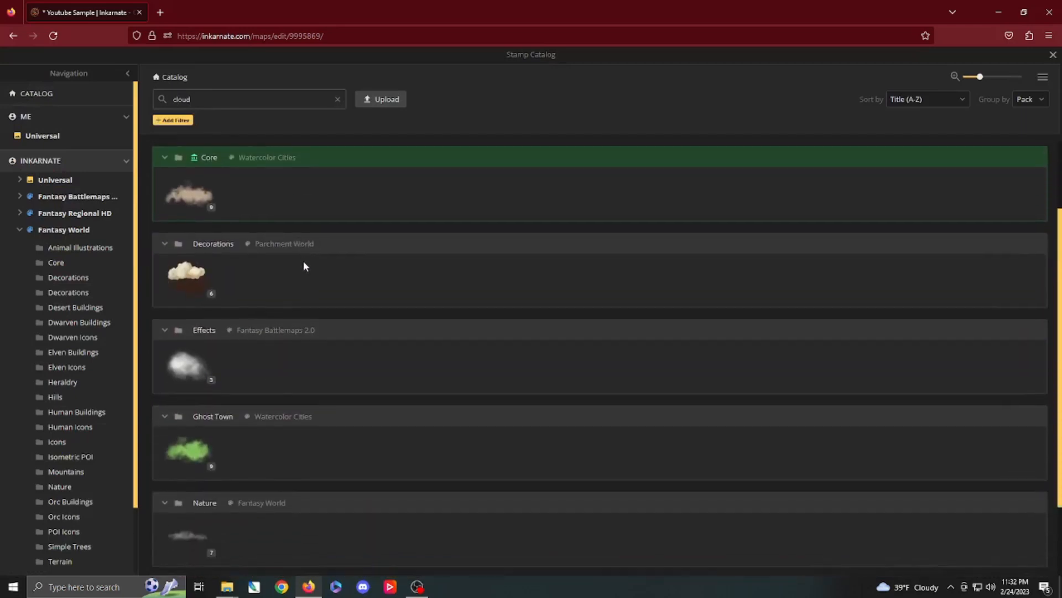
left_click(187, 274)
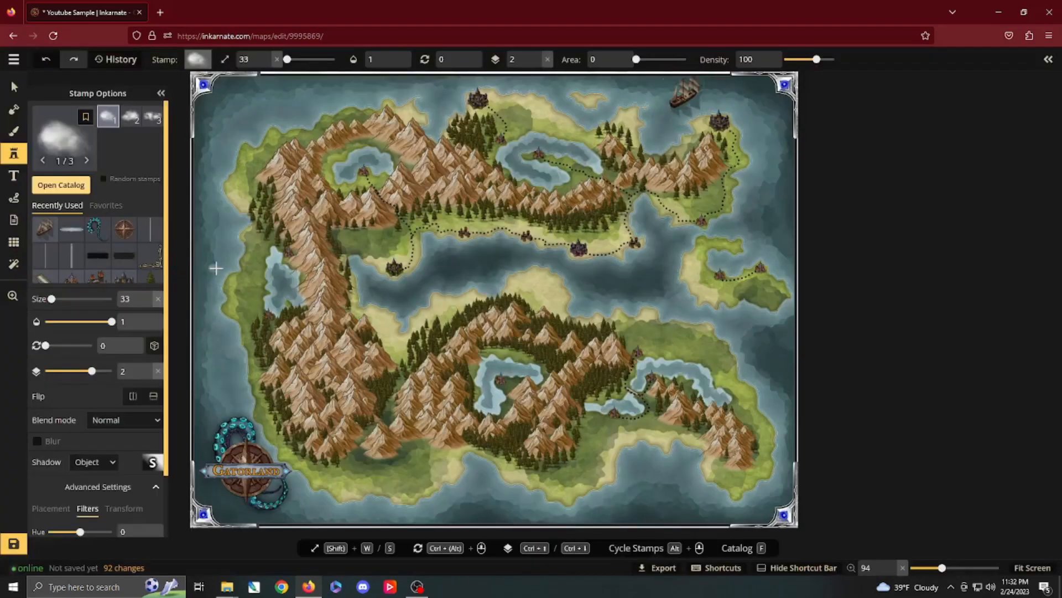
Set the cloud stamp to use random variants, a randomized angle of 30 and random flipping.
left_click(103, 179)
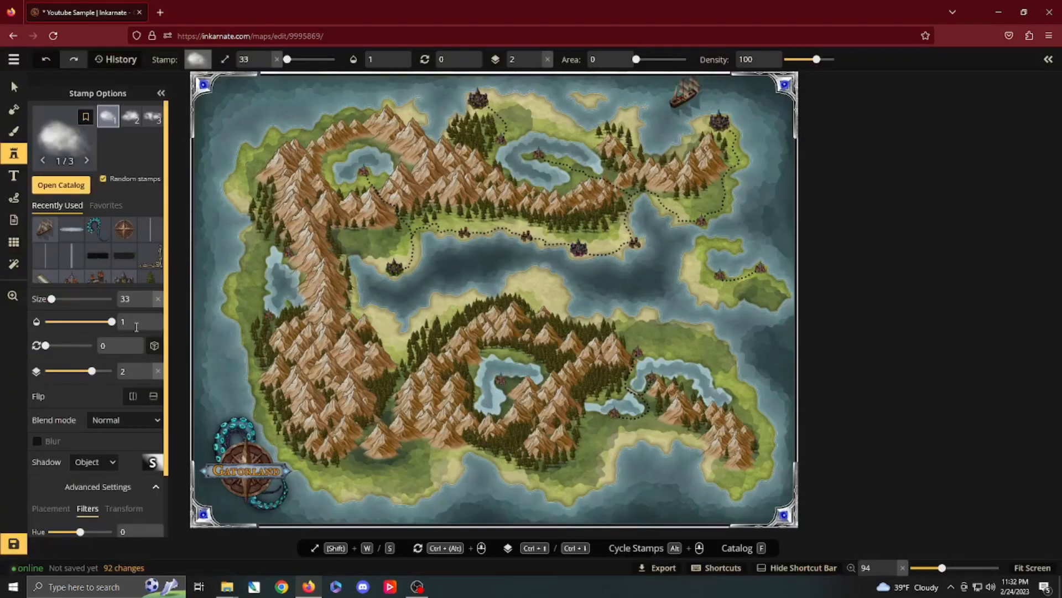
scroll(138, 354, "down", 1)
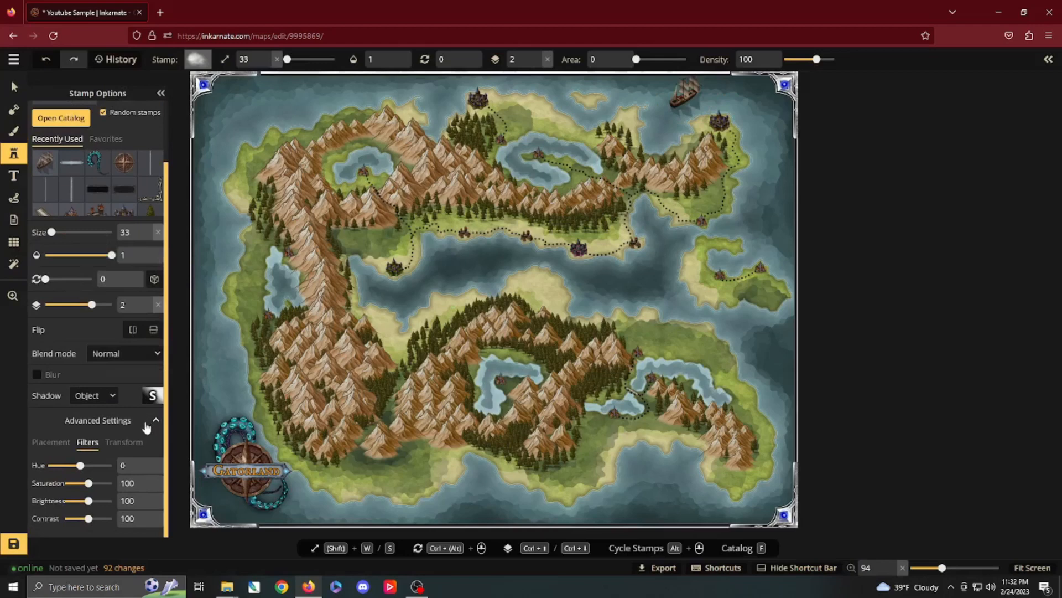
left_click(46, 442)
scroll(78, 440, "down", 1)
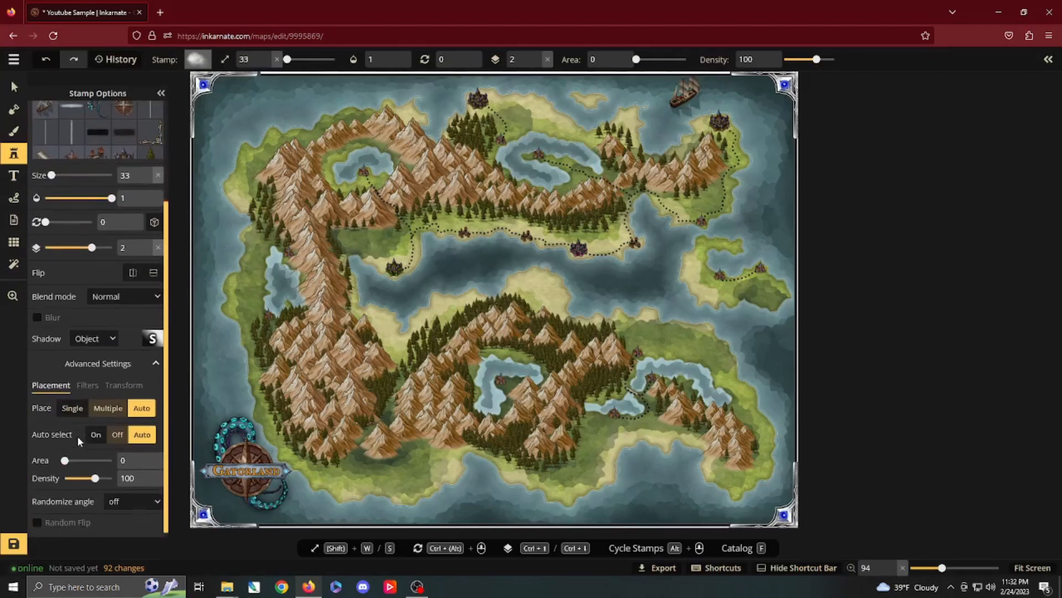
left_click(131, 498)
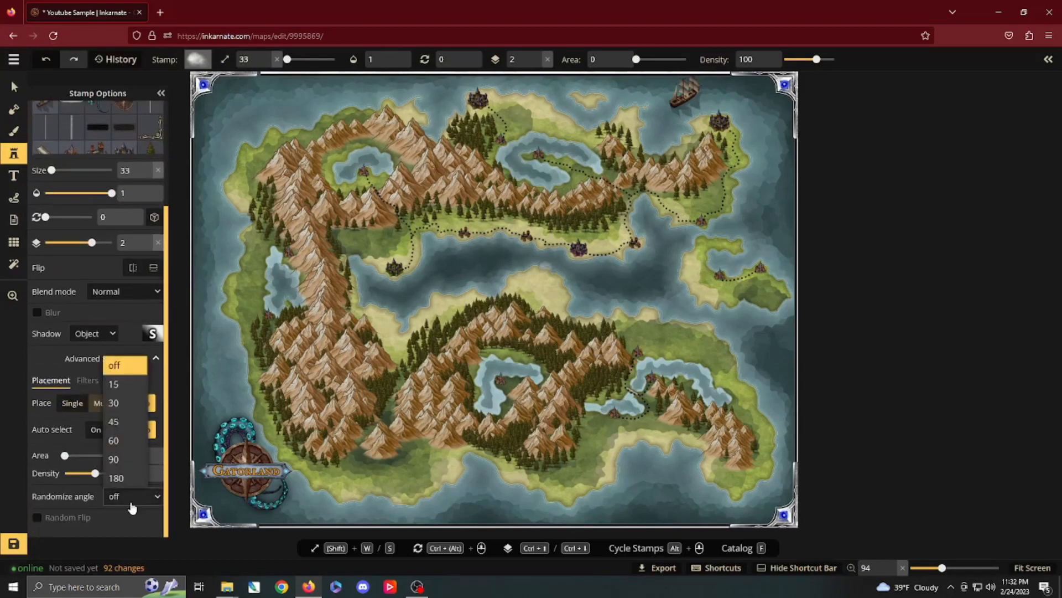
left_click(127, 403)
left_click(37, 519)
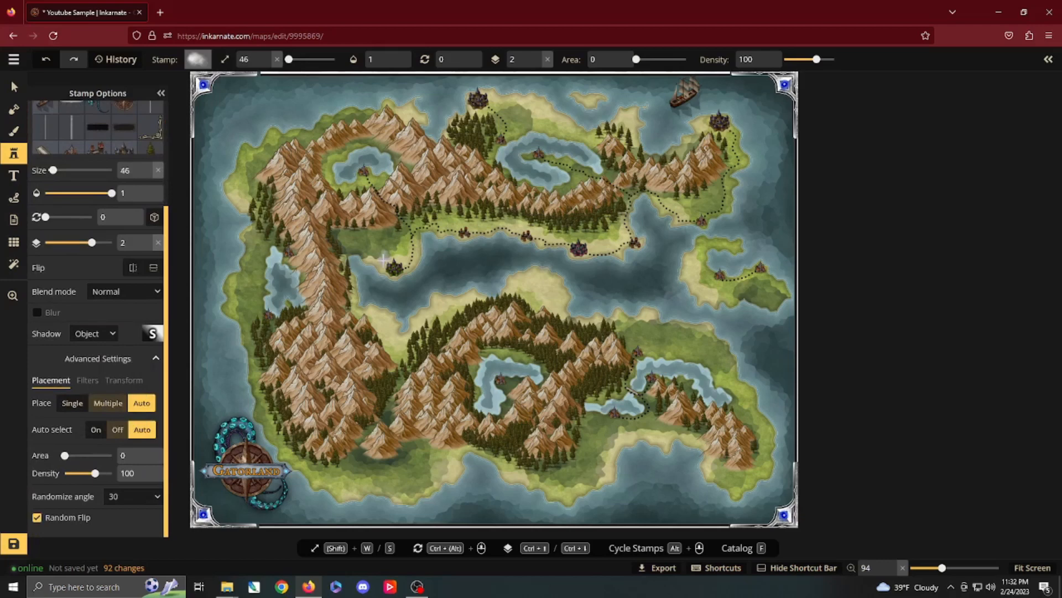
Enlarge the cloud stamp to size 90 and lower its opacity to 0.5.
key("w")
key("w")
key("w")
key("w")
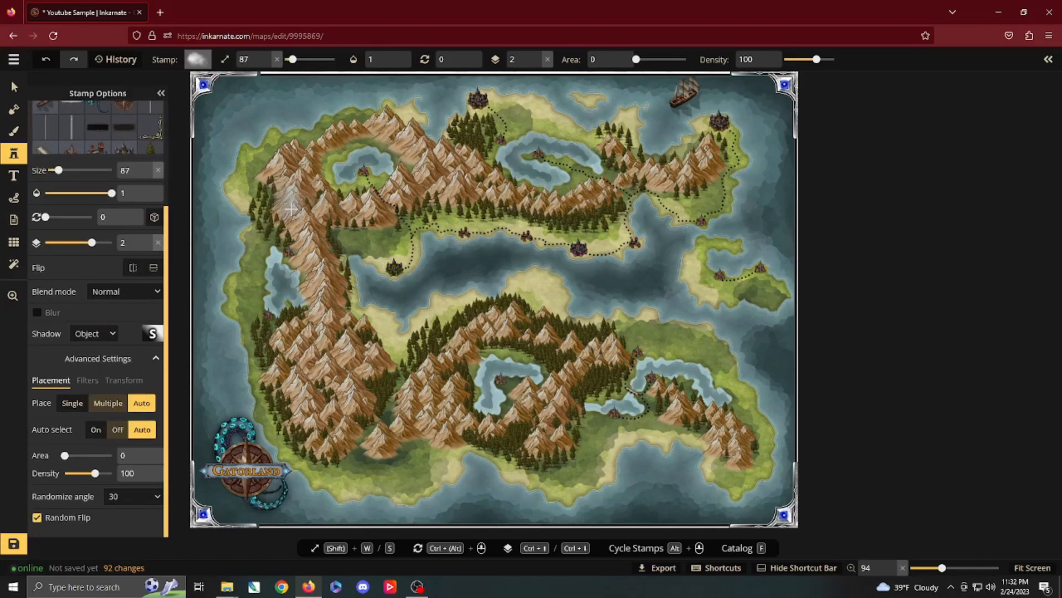
key("w")
key("w")
key("w")
key("a")
key("a")
key("a")
key("a")
key("a")
key("a")
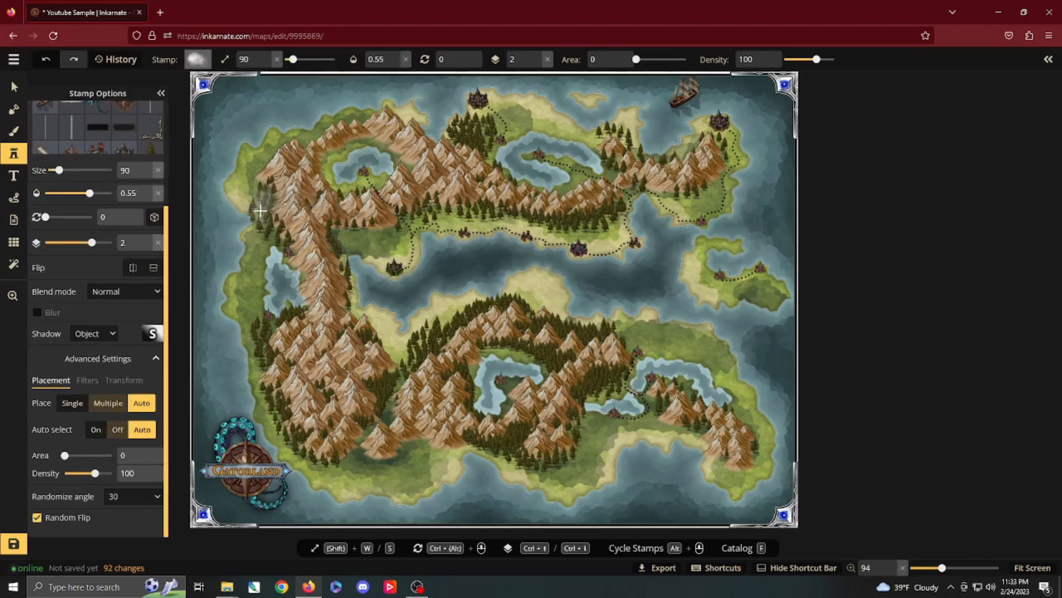
key("a")
Paint translucent clouds over the northern, western and south-central mountain ranges.
left_click(266, 187)
left_click(293, 201)
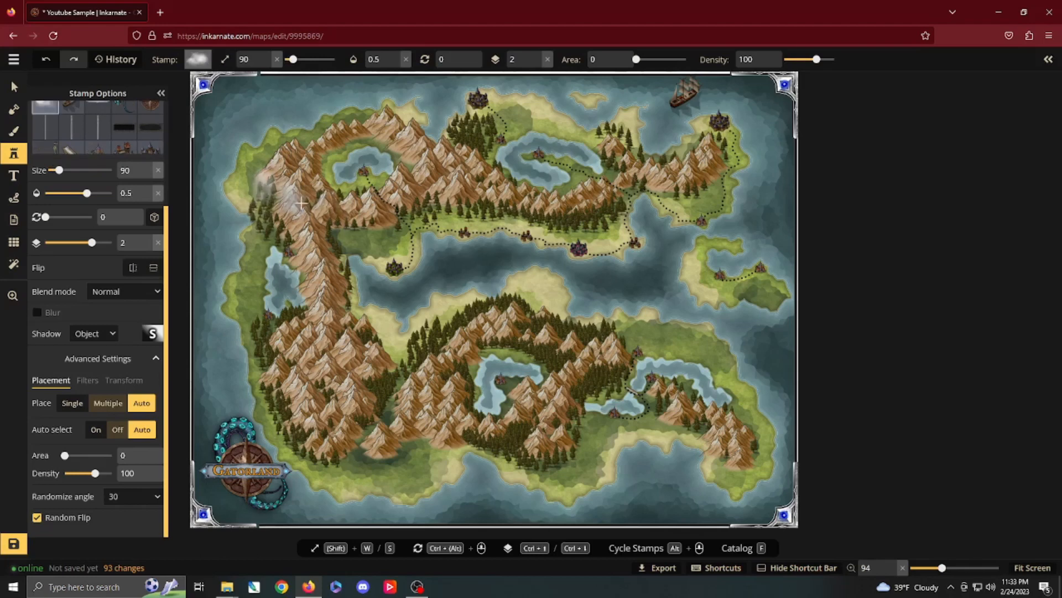
mouse_move(360, 207)
left_mouse_down()
mouse_move(449, 164)
mouse_move(464, 176)
mouse_move(586, 194)
mouse_move(636, 185)
left_mouse_up()
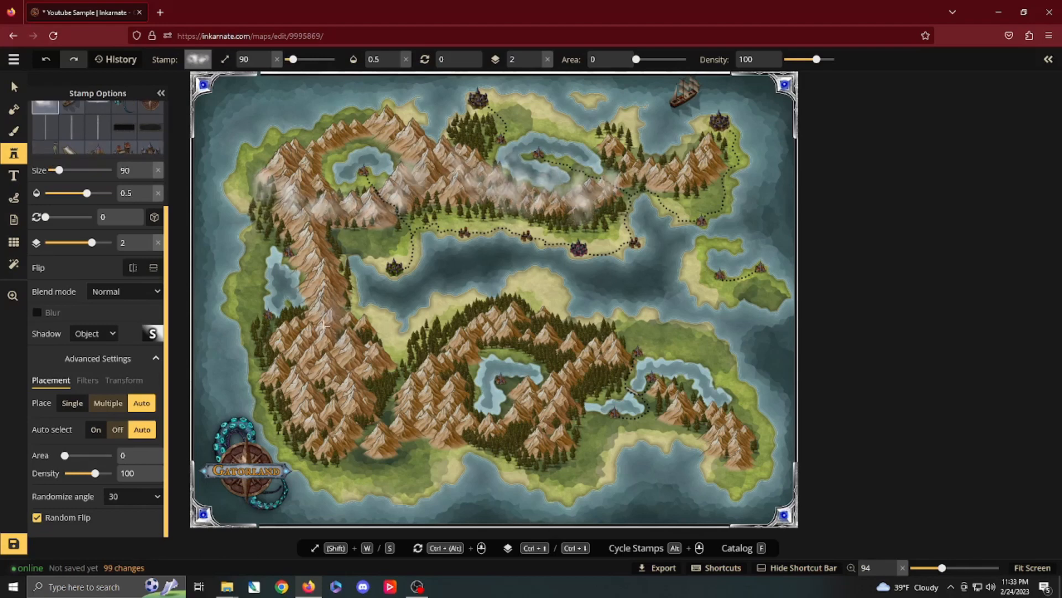
mouse_move(327, 310)
left_mouse_down()
mouse_move(316, 364)
mouse_move(348, 409)
left_mouse_up()
left_click(357, 349)
mouse_move(452, 374)
left_mouse_down()
mouse_move(424, 407)
mouse_move(460, 428)
mouse_move(528, 425)
mouse_move(625, 357)
left_mouse_up()
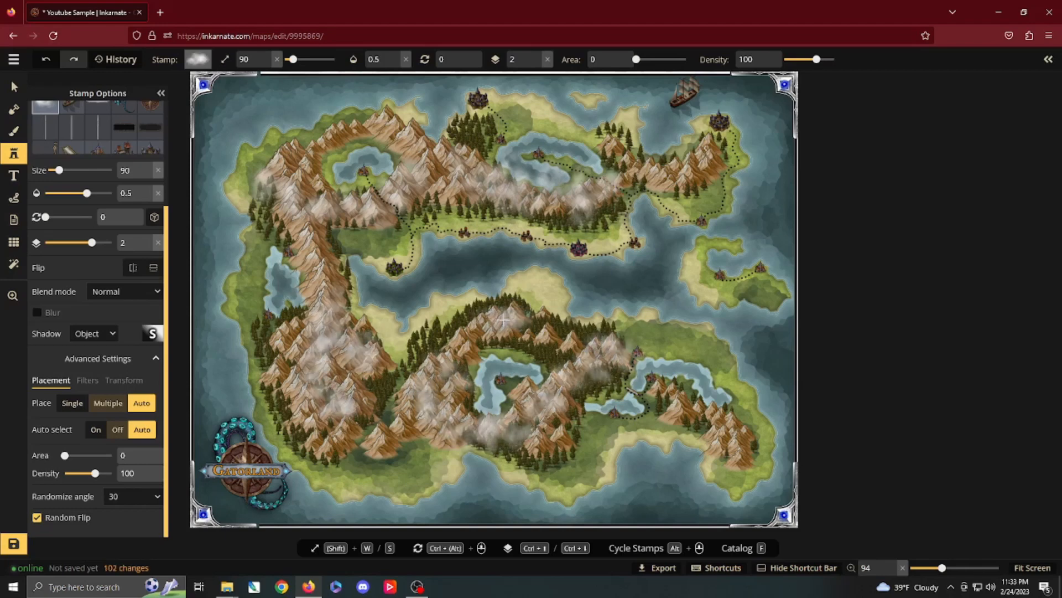
Paint clouds over the sea in the map's northeast and northwest corners and along its southern edge.
left_click_drag(786, 133, 729, 97)
mouse_move(354, 87)
left_mouse_down()
mouse_move(327, 88)
mouse_move(209, 142)
left_mouse_up()
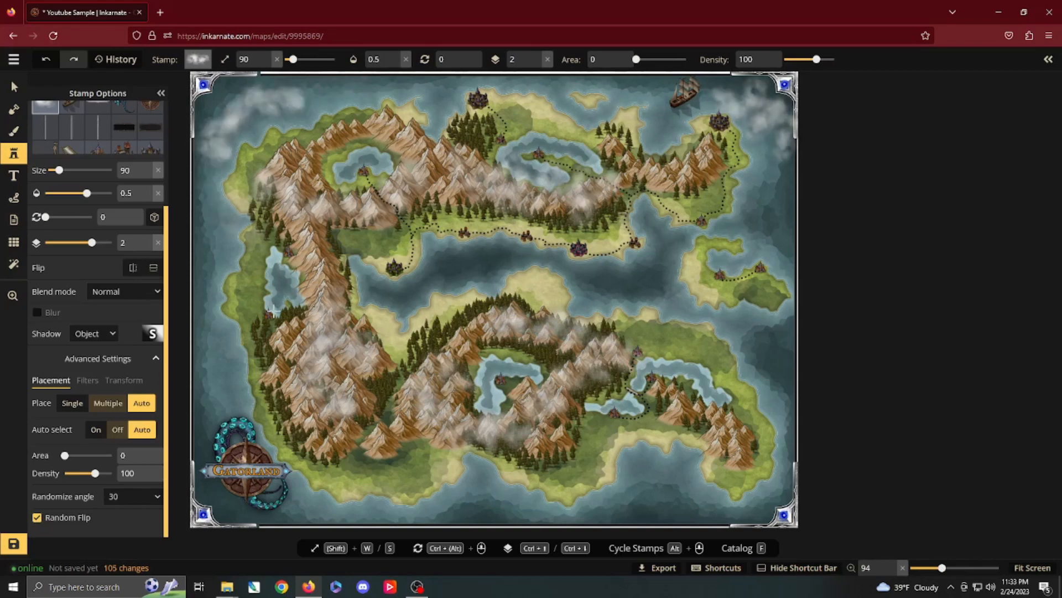
mouse_move(463, 495)
left_mouse_down()
mouse_move(569, 514)
mouse_move(655, 508)
mouse_move(736, 516)
left_mouse_up()
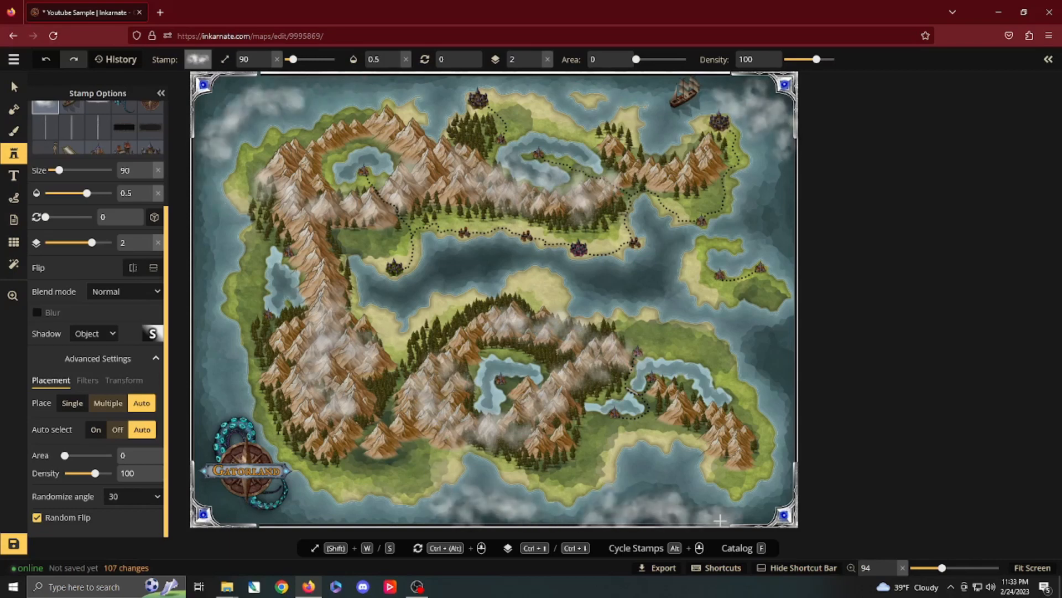
Try adding clouds in the map's southwest corner and across the central channel to the eastern island.
mouse_move(339, 508)
left_mouse_down()
mouse_move(191, 509)
mouse_move(249, 523)
left_mouse_up()
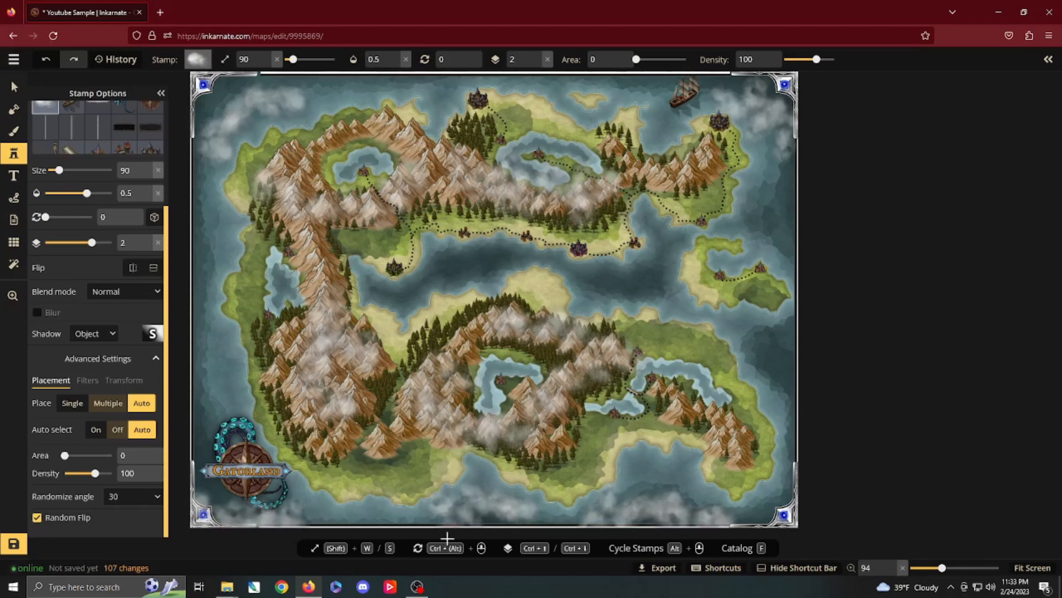
left_click_drag(439, 269, 522, 252)
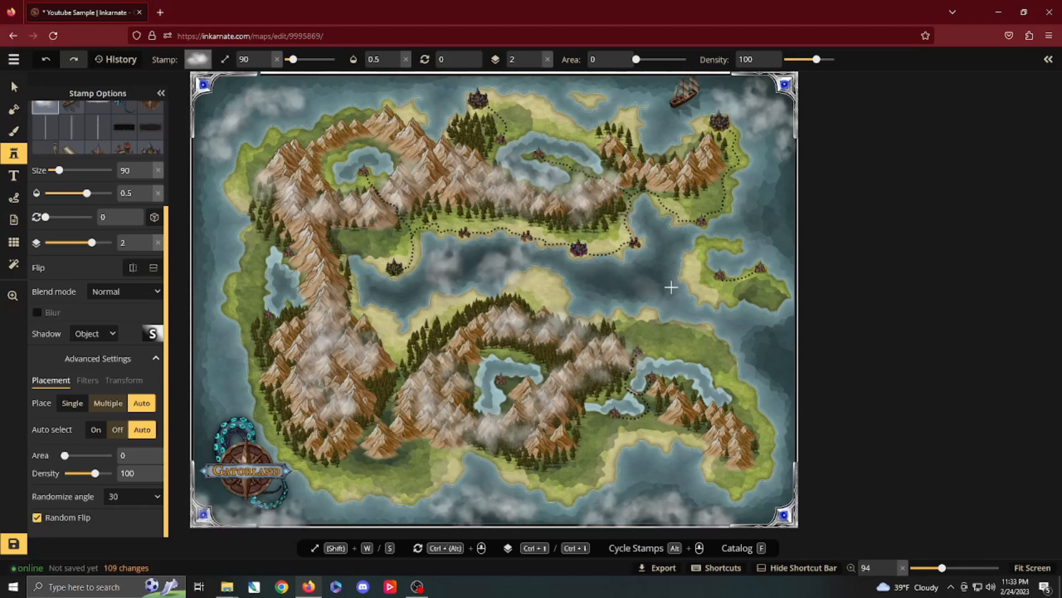
left_click_drag(633, 275, 687, 297)
Undo the latest cloud strokes in the central channel, the southwest corner and the southeastern edge.
key("ctrl+z")
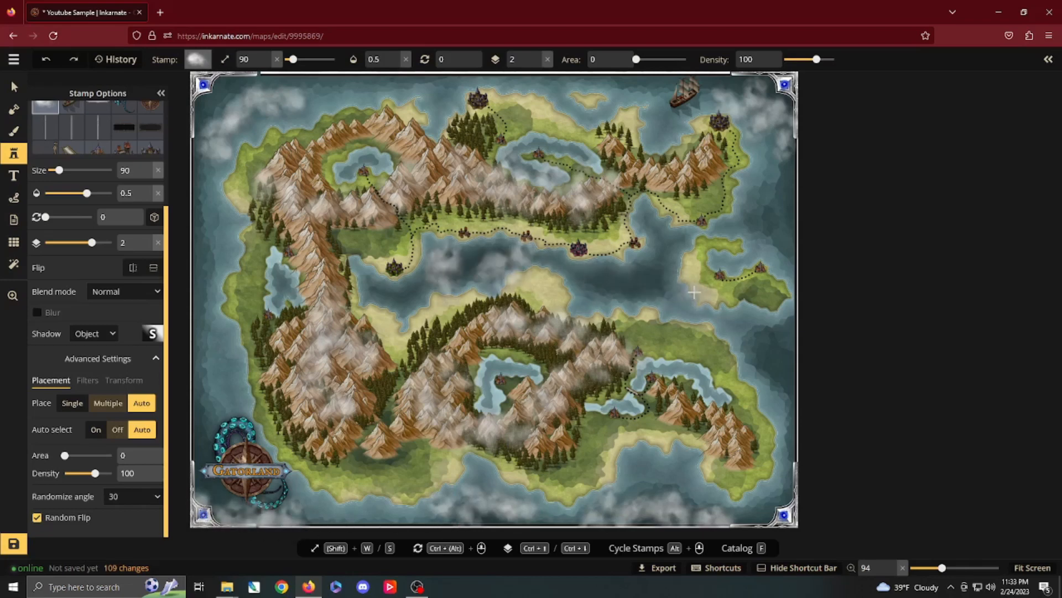
key("ctrl+z")
key("ctrl+z")
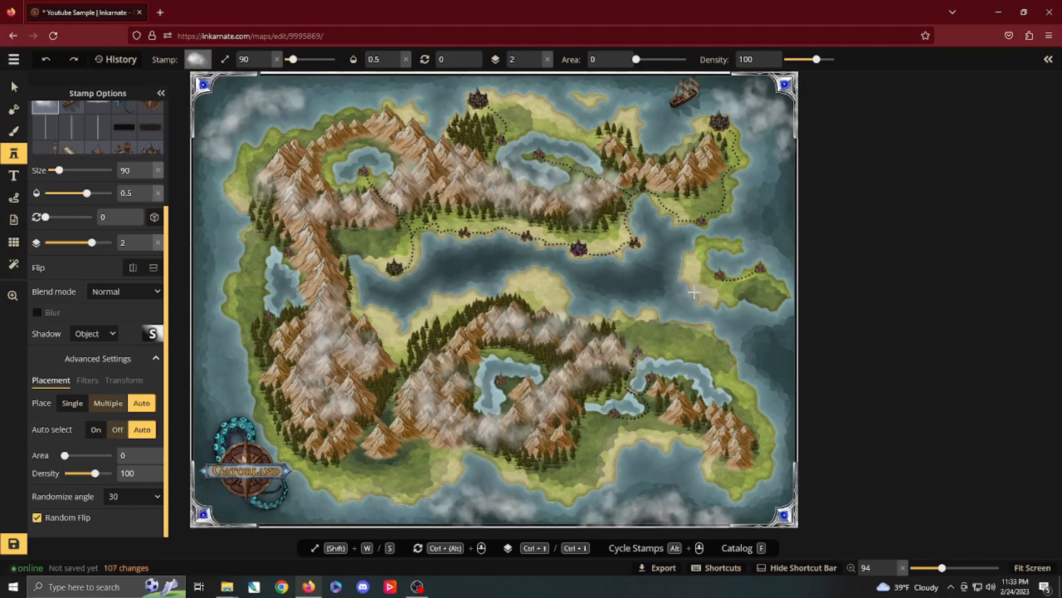
key("ctrl+z")
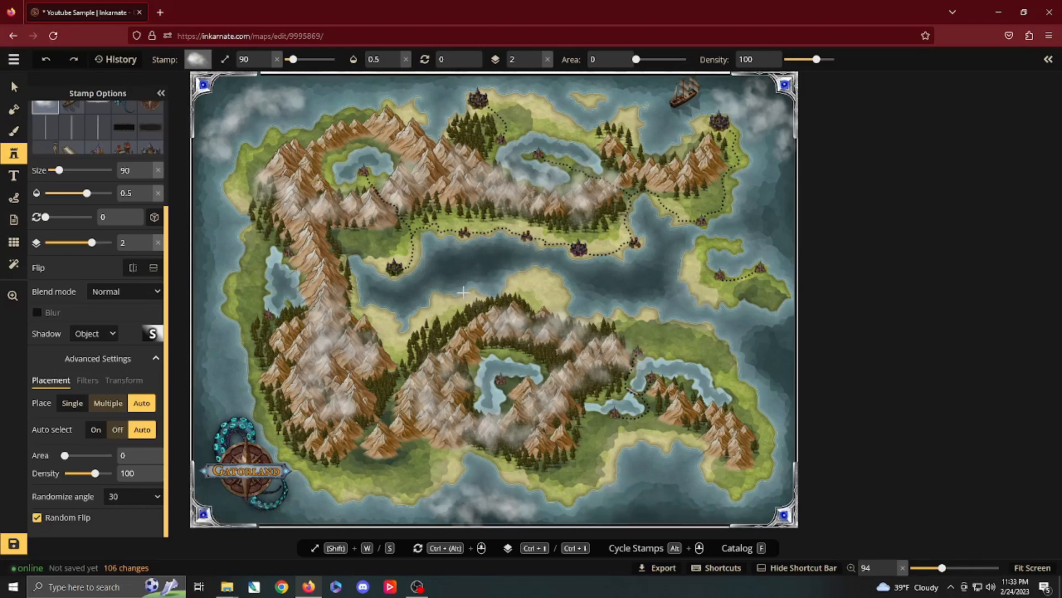